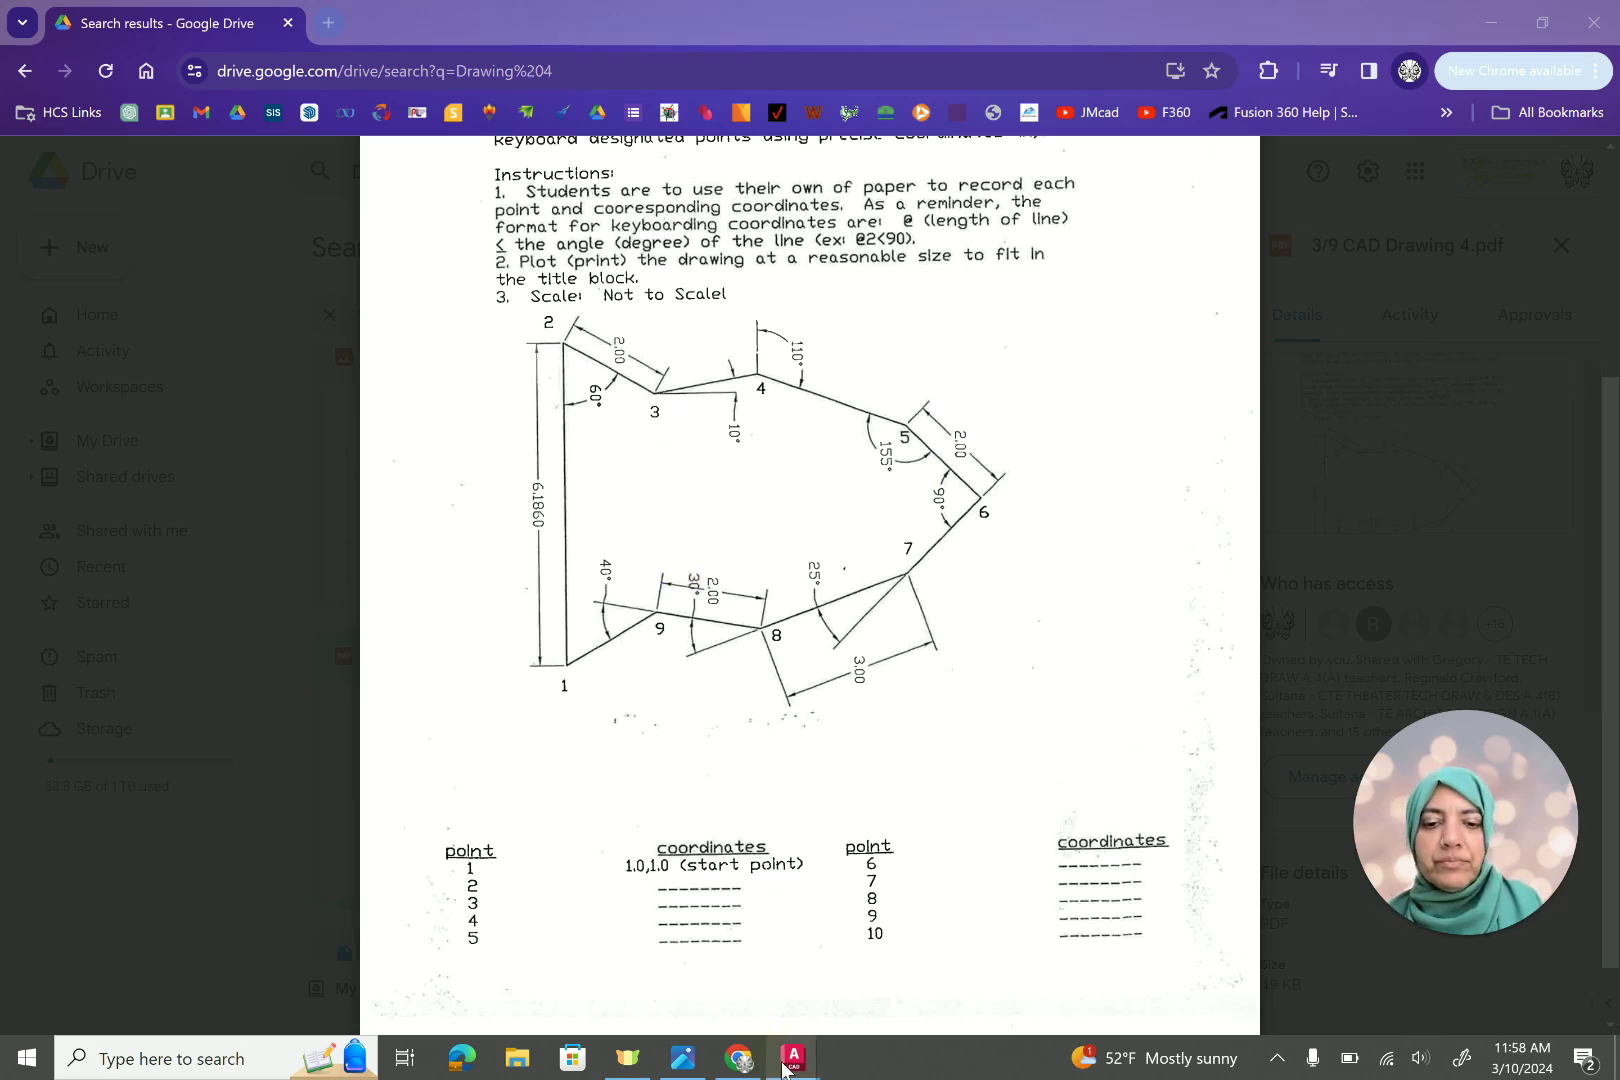
{"action": "mouse_move", "coordinate": [792, 1055]}
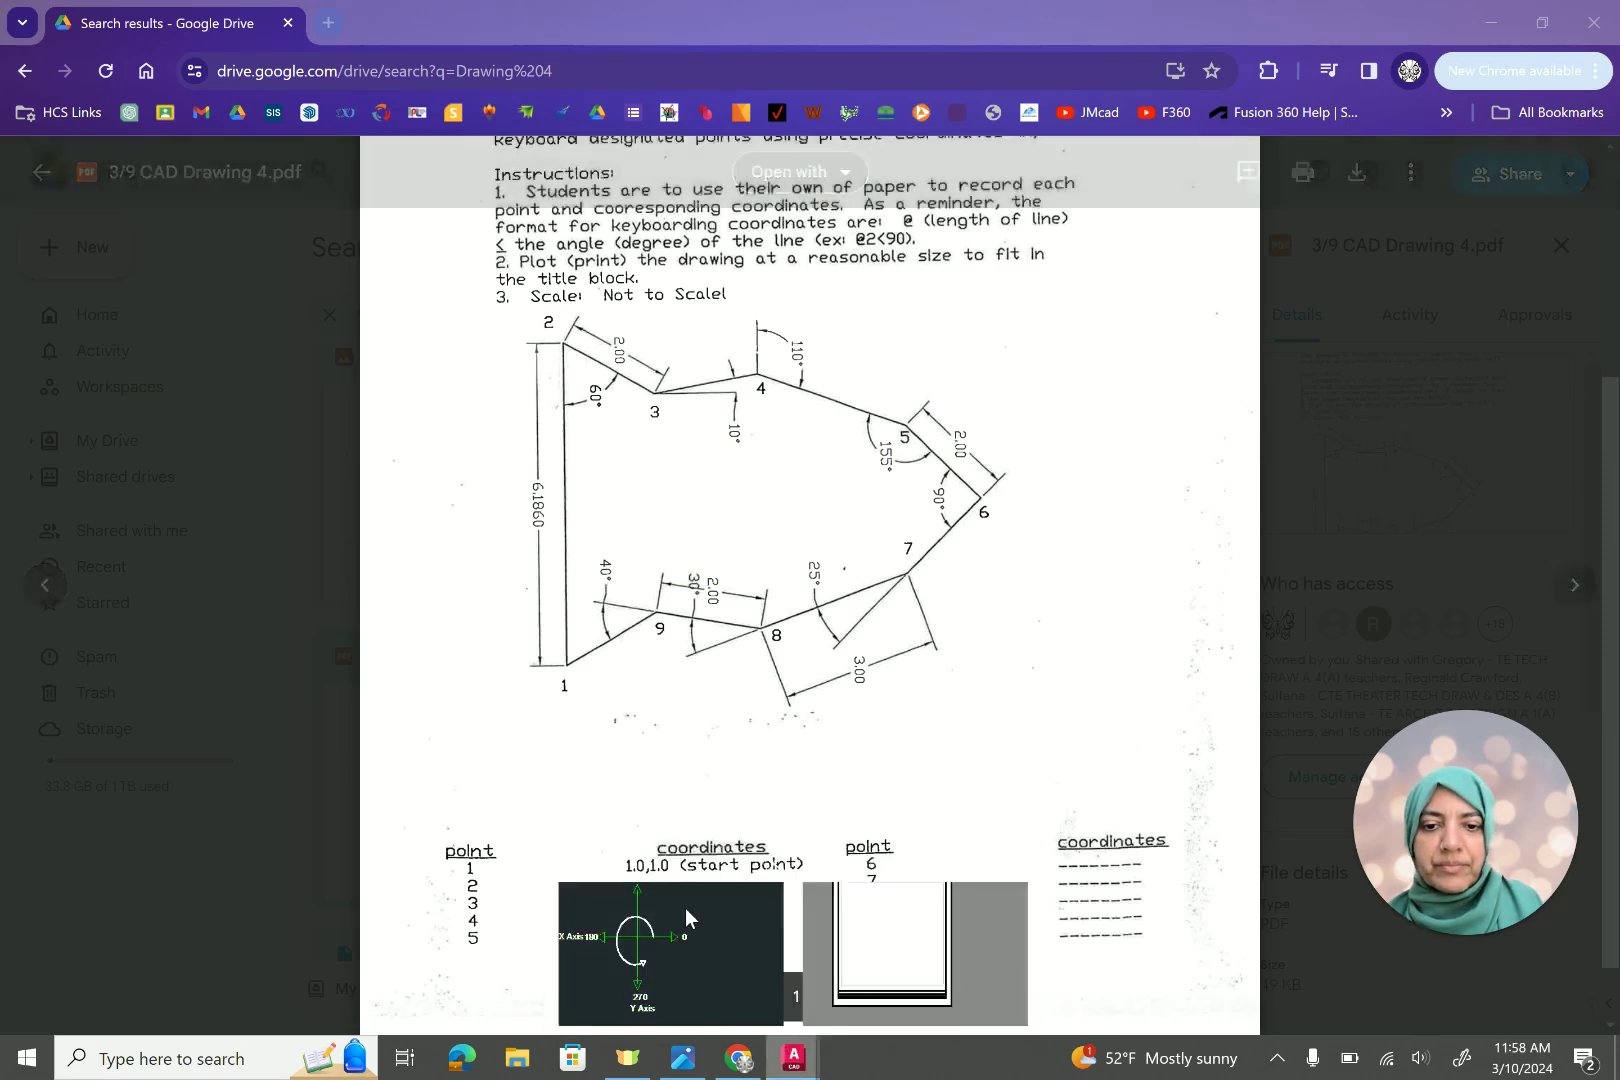
{"action": "left_click", "coordinate": [686, 907]}
{"action": "scroll", "coordinate": [922, 705], "scroll_direction": "down", "scroll_amount": 2}
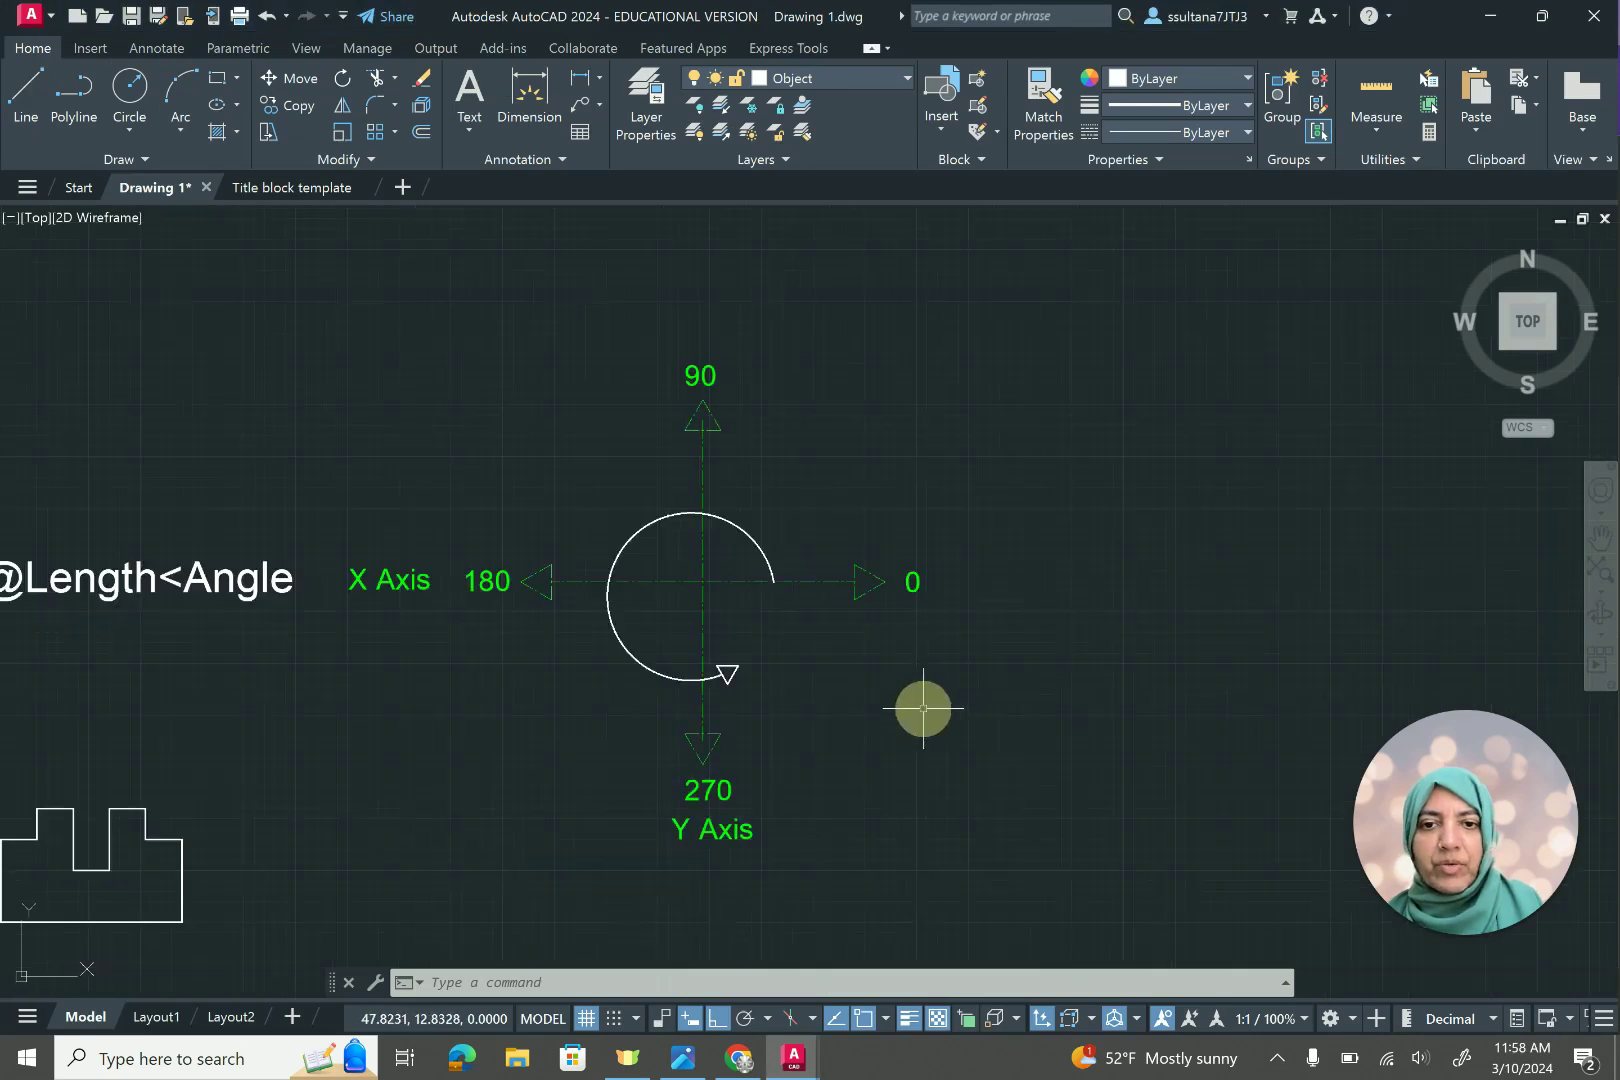
{"action": "scroll", "coordinate": [655, 662], "scroll_direction": "up", "scroll_amount": 2}
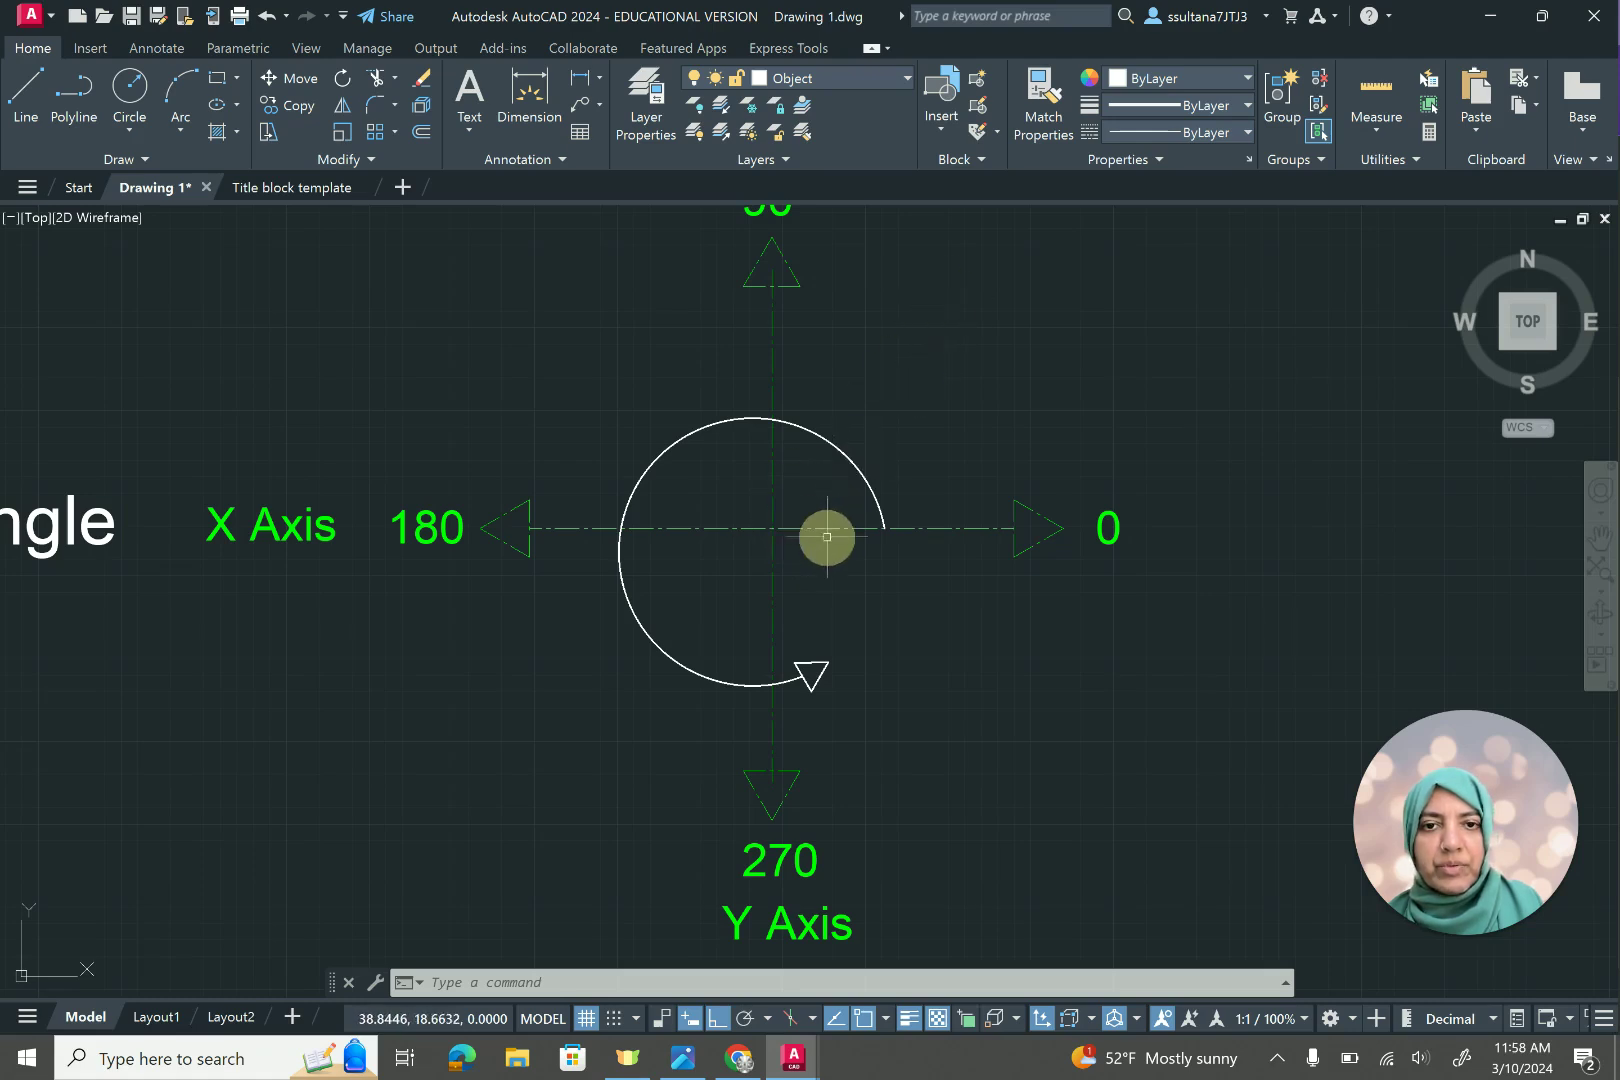
{"action": "scroll", "coordinate": [827, 537], "scroll_direction": "down", "scroll_amount": 2}
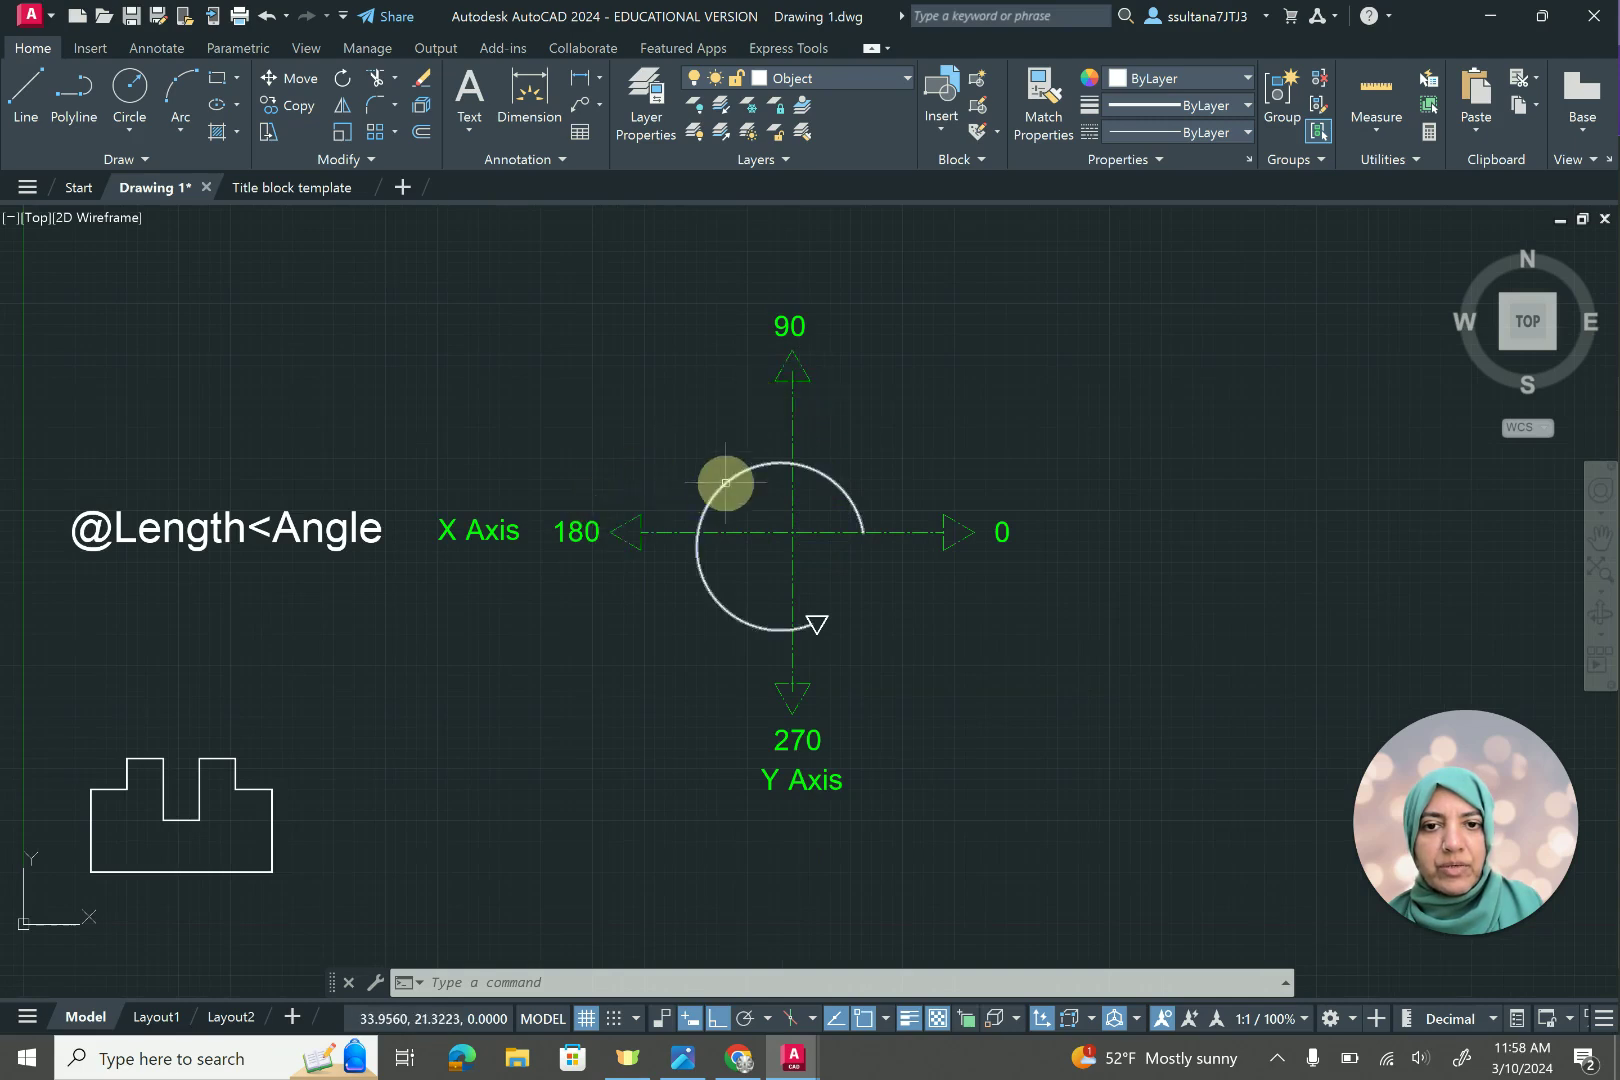
{"action": "scroll", "coordinate": [735, 472], "scroll_direction": "up", "scroll_amount": 2}
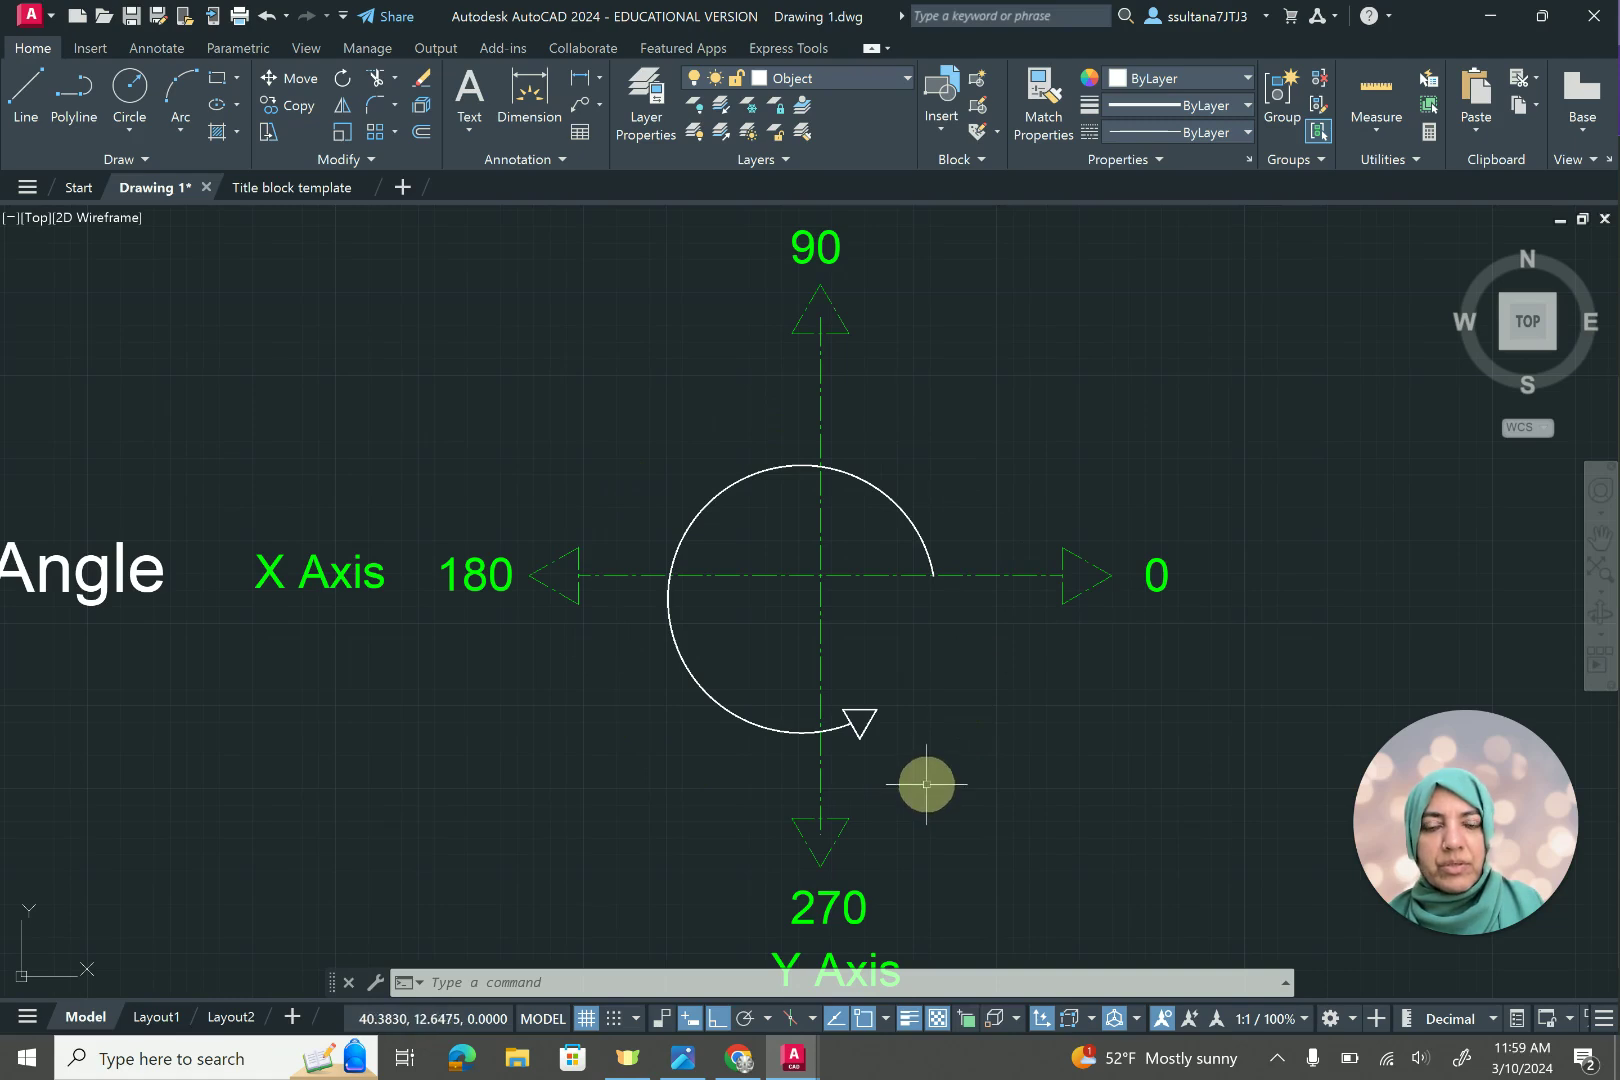
{"action": "scroll", "coordinate": [993, 676], "scroll_direction": "down", "scroll_amount": 2}
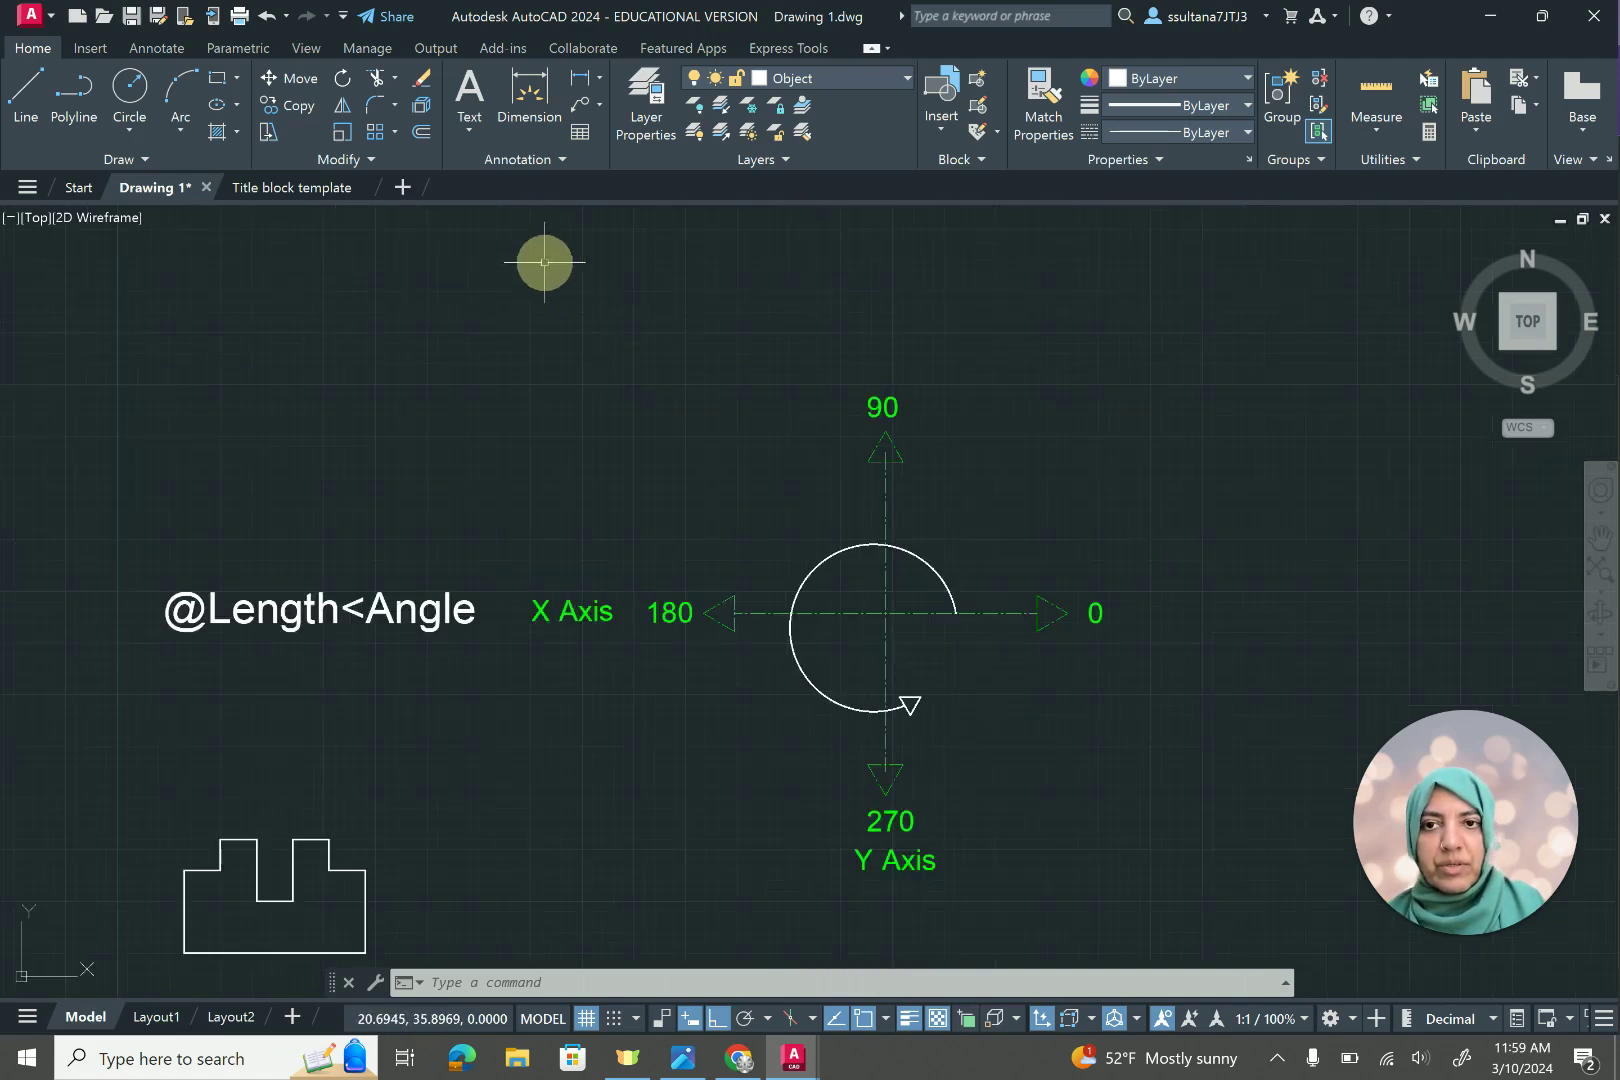
Switch to the Title block template drawing, check its current layer and go to model space.
{"action": "left_click", "coordinate": [297, 190]}
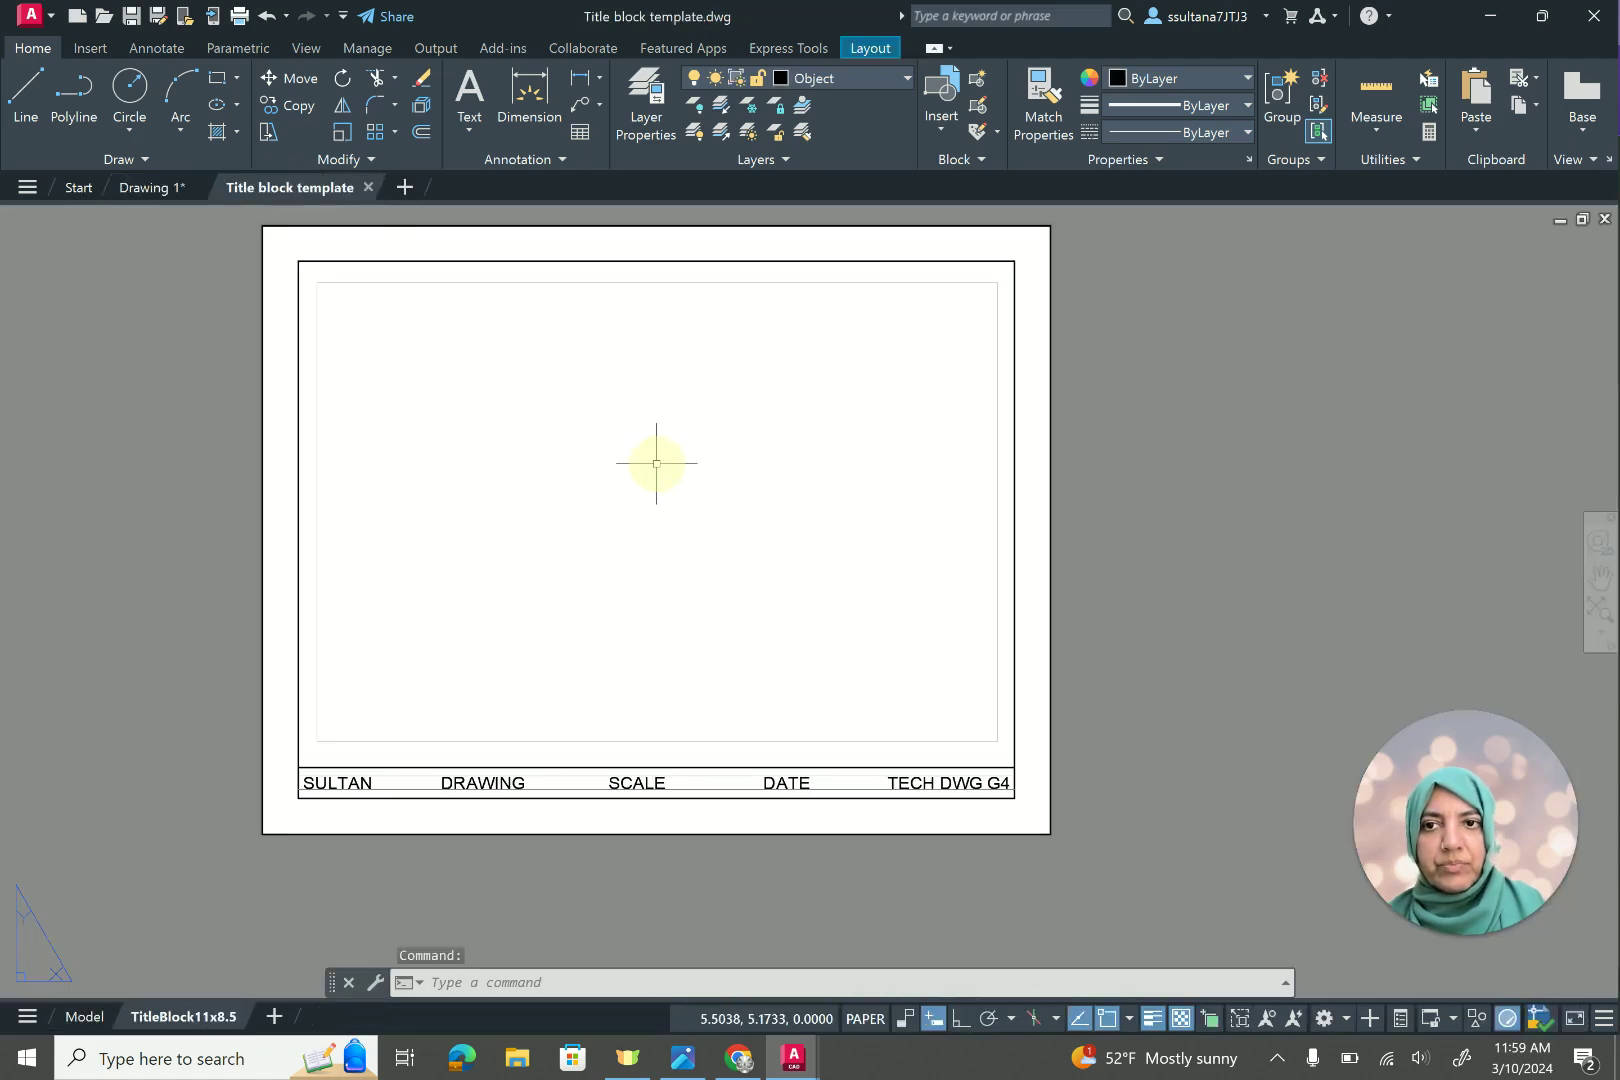
{"action": "left_click", "coordinate": [858, 77]}
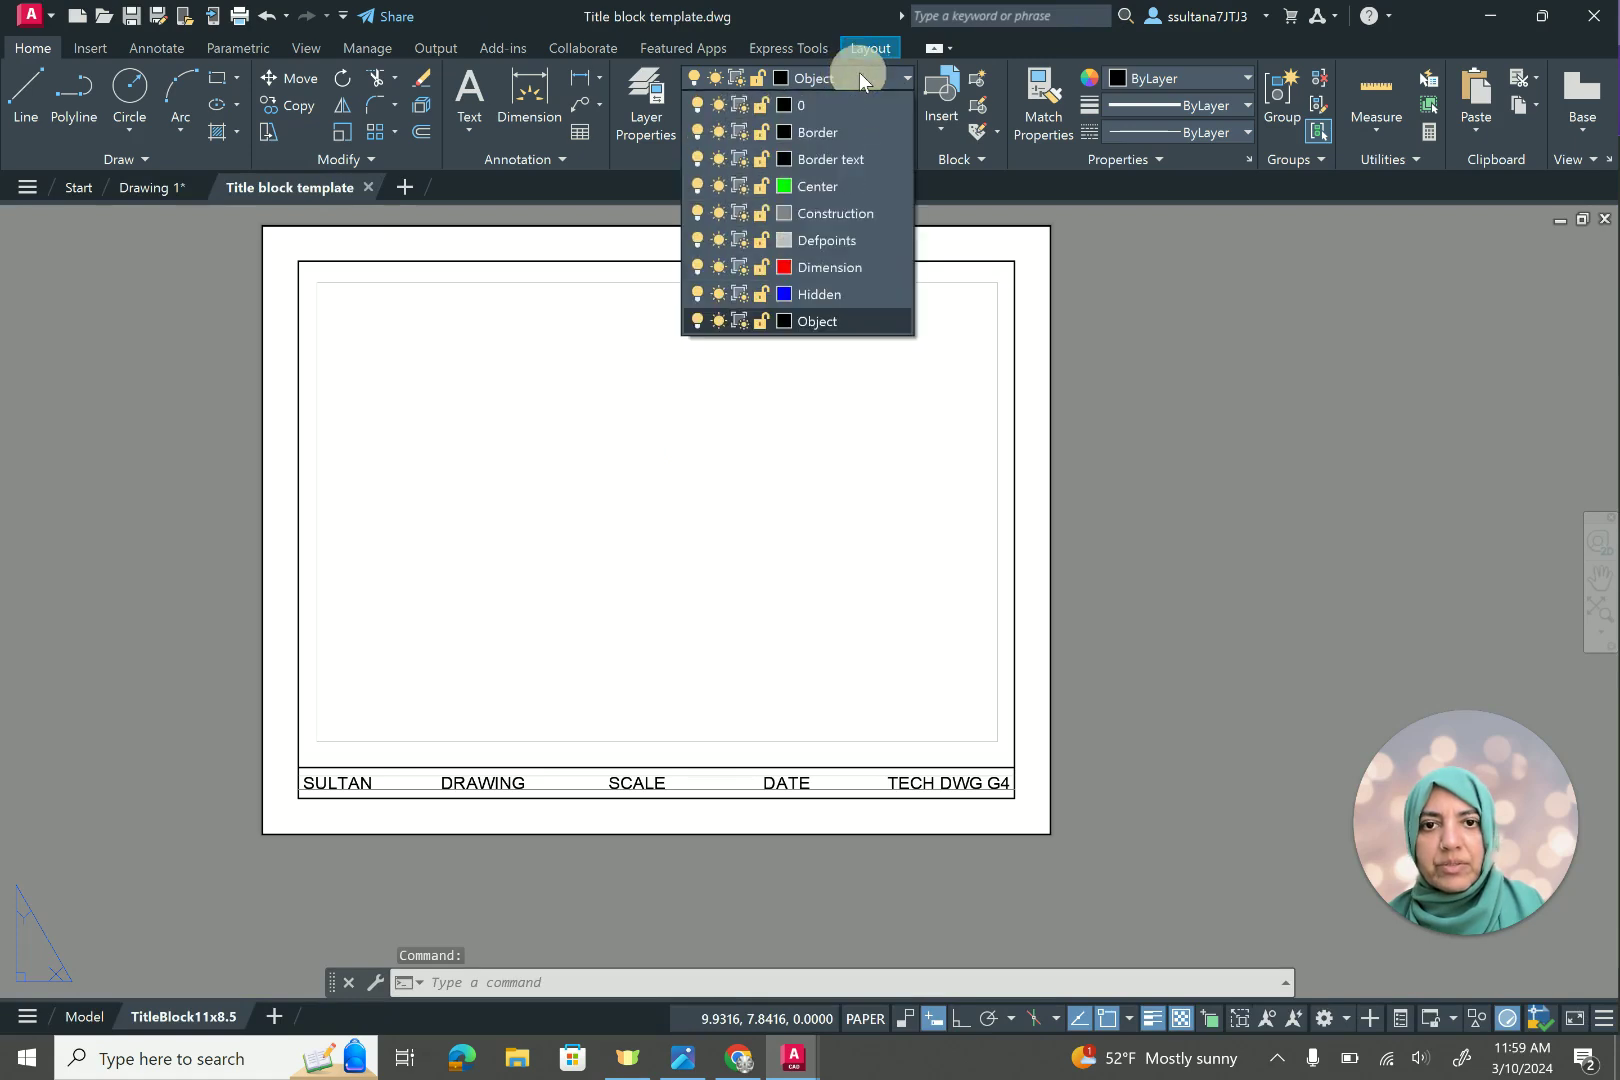
{"action": "left_click", "coordinate": [859, 77]}
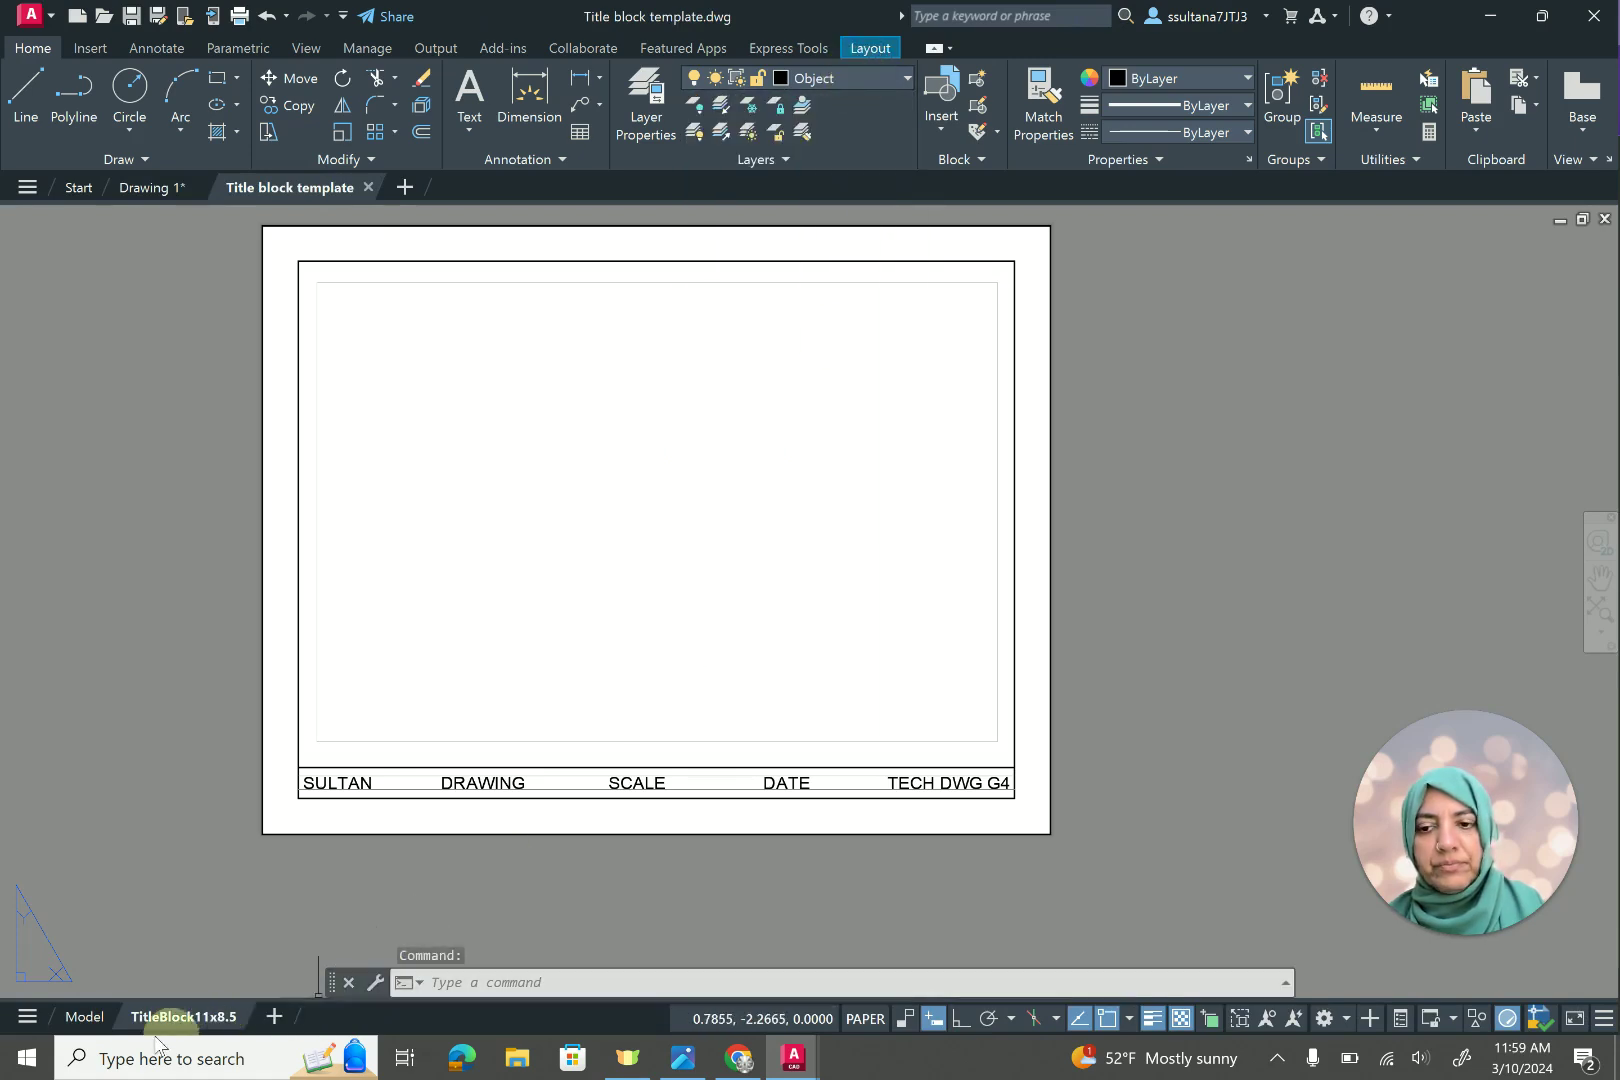
{"action": "left_click", "coordinate": [97, 1027]}
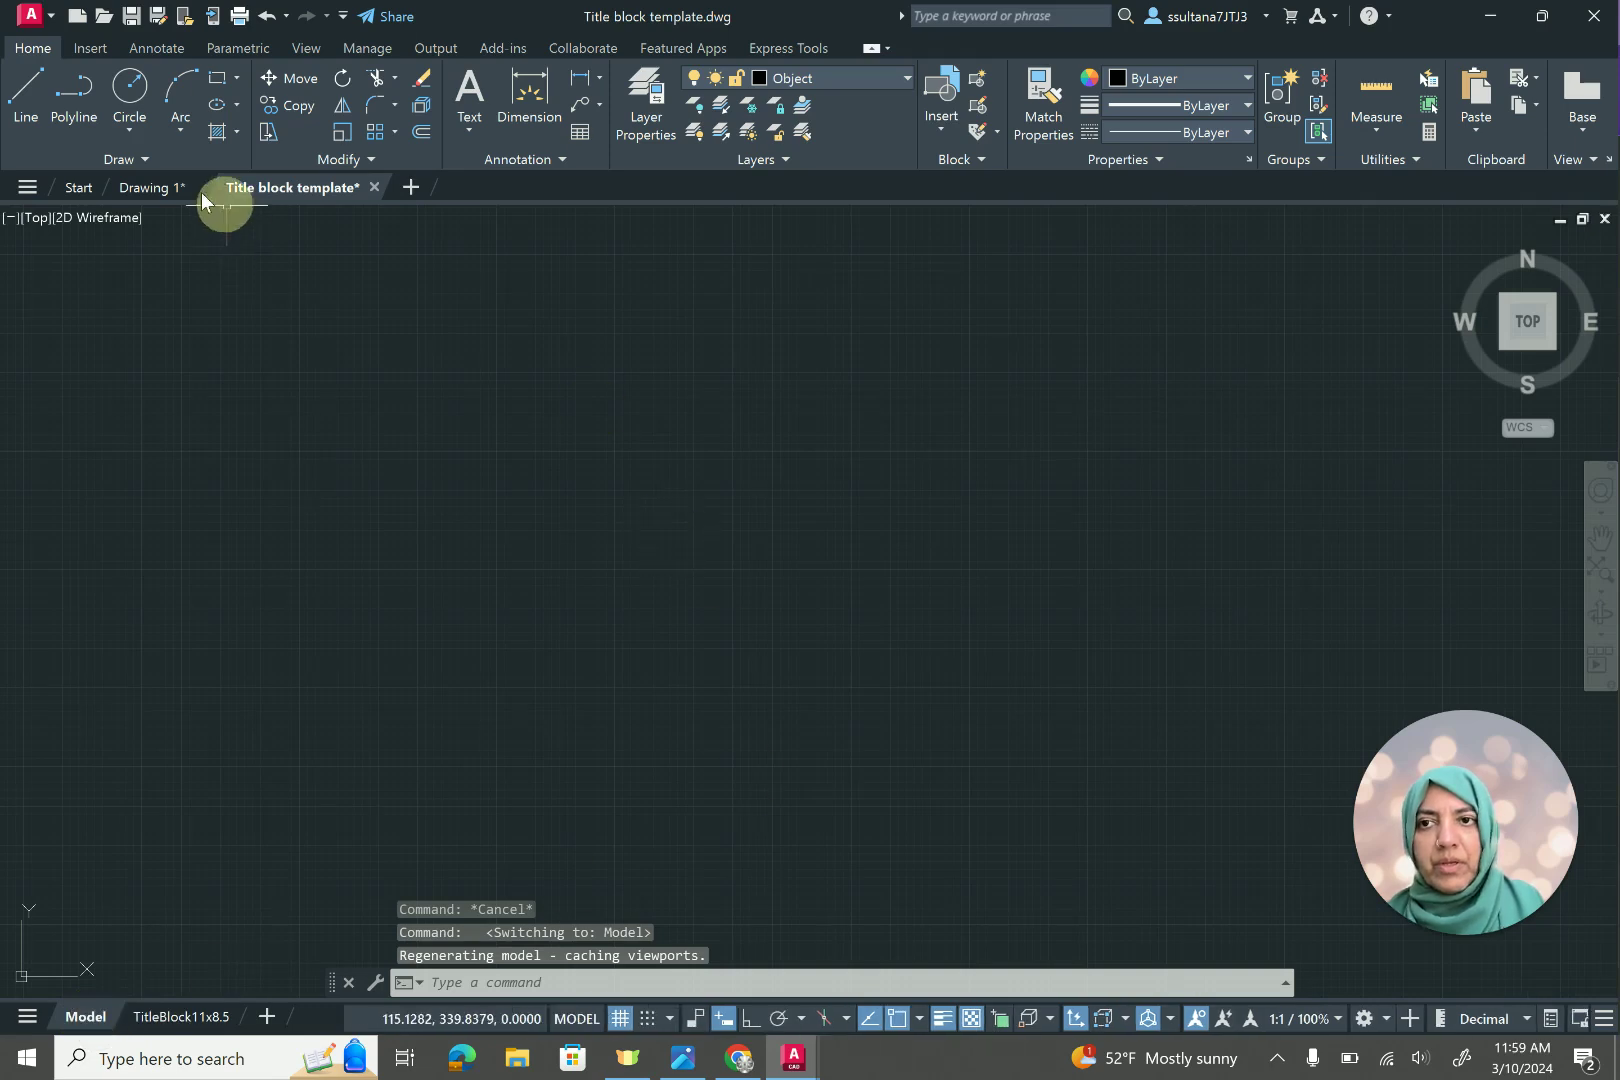
Start a line with its first point at coordinates 10,10.
{"action": "left_click", "coordinate": [35, 93]}
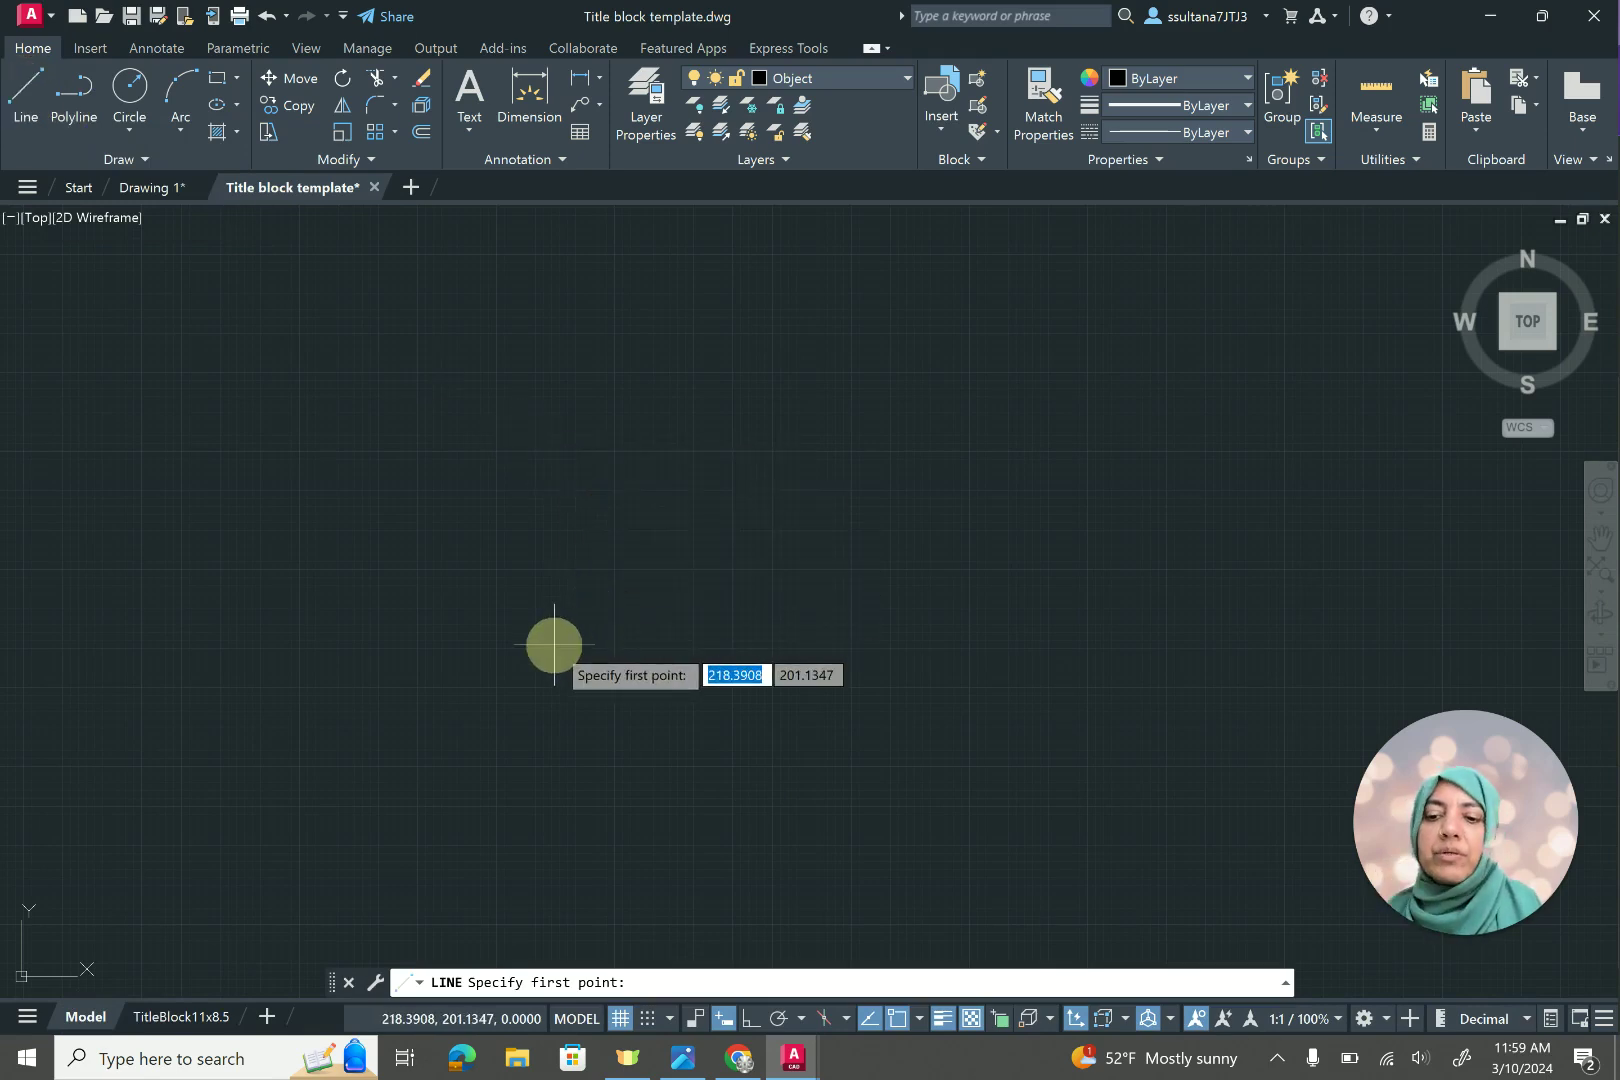
{"action": "type", "text": "10"}
{"action": "key", "text": "Tab"}
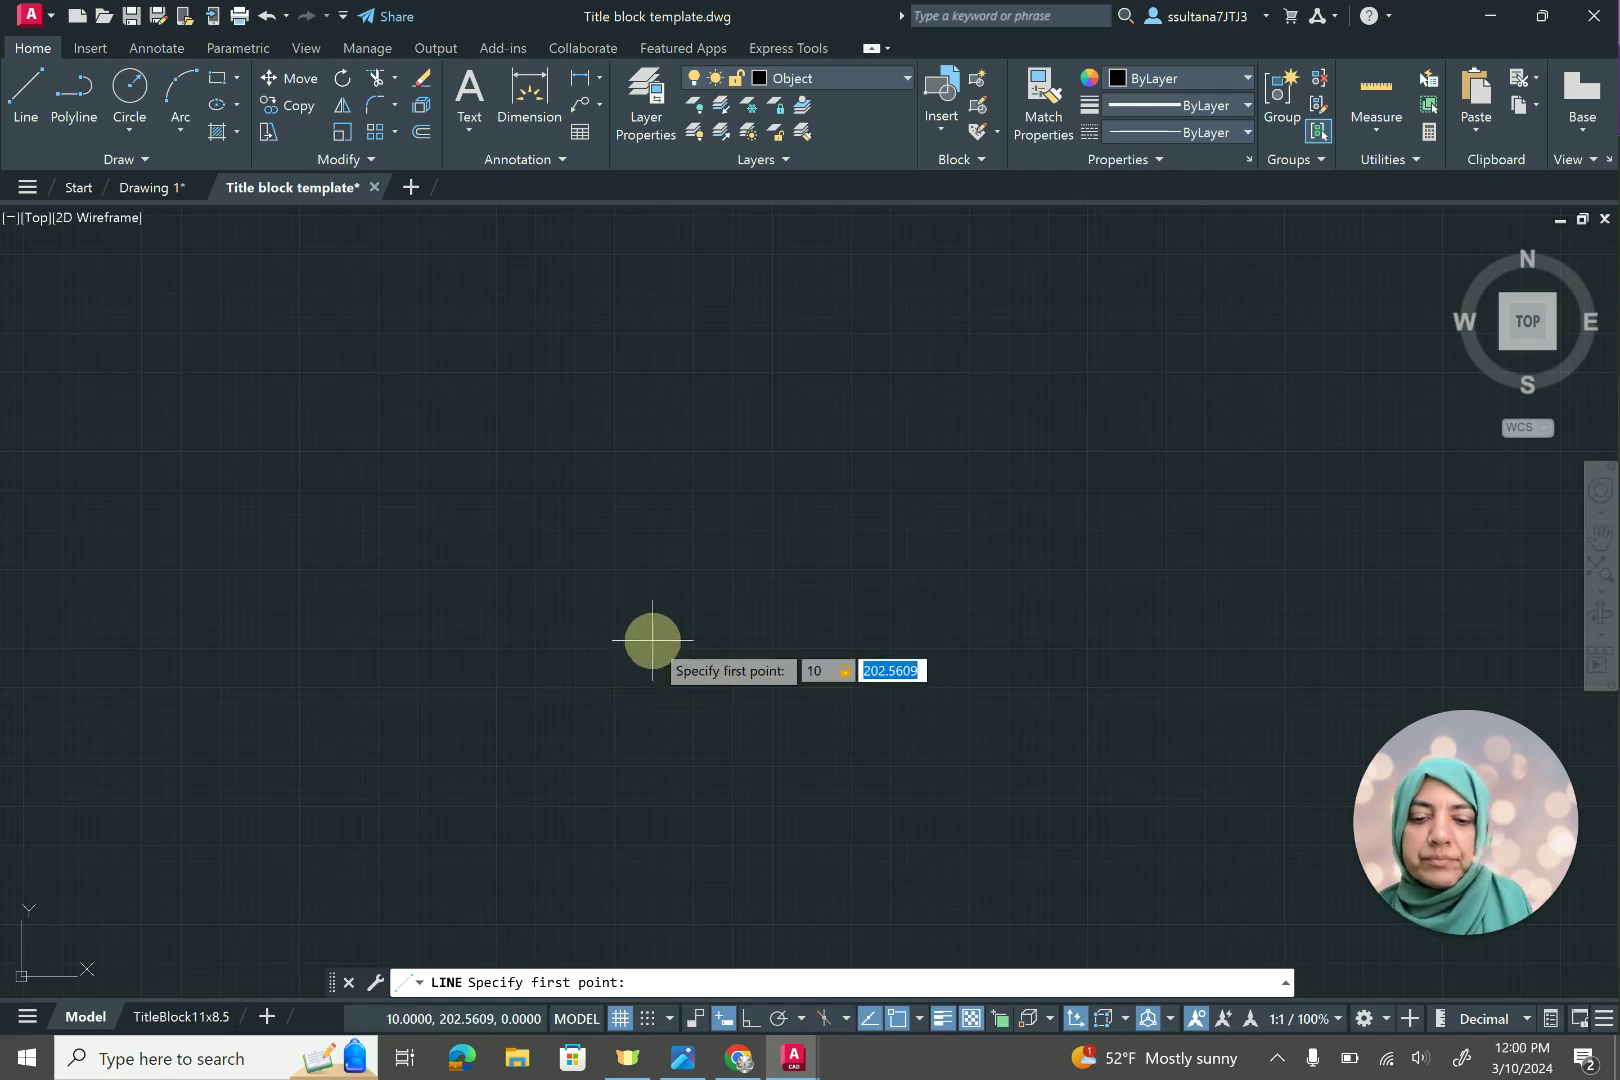
{"action": "type", "text": "10"}
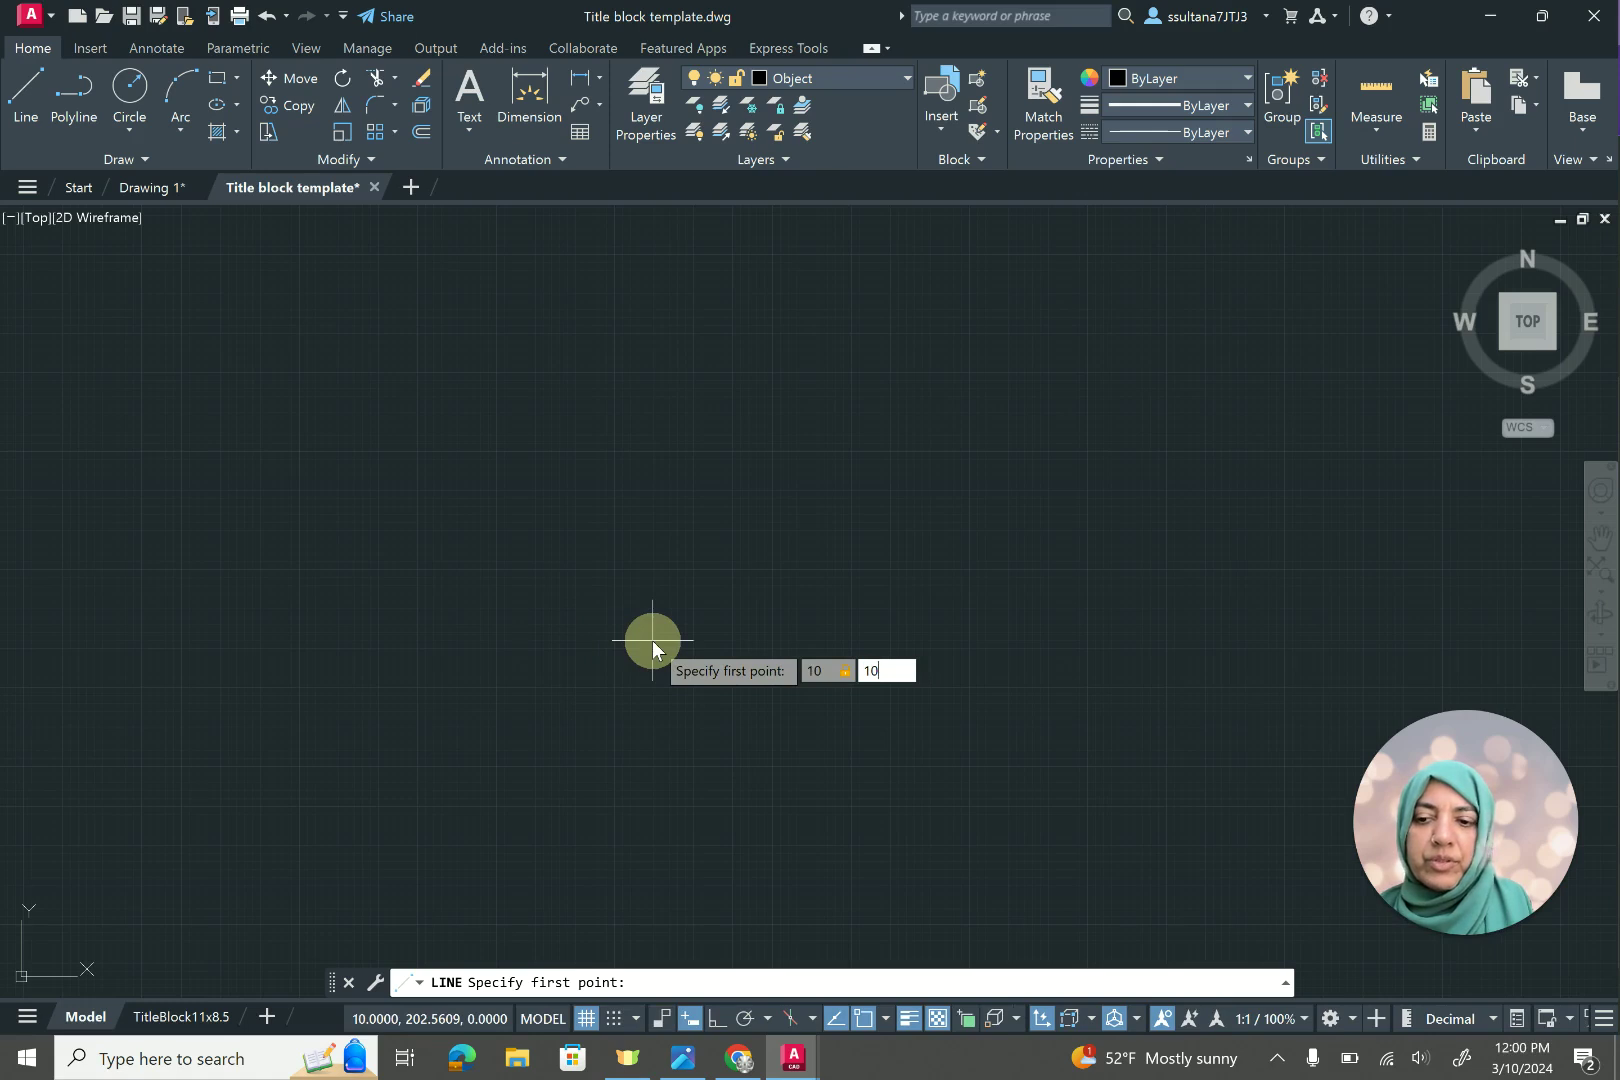
{"action": "mouse_move", "coordinate": [1450, 890]}
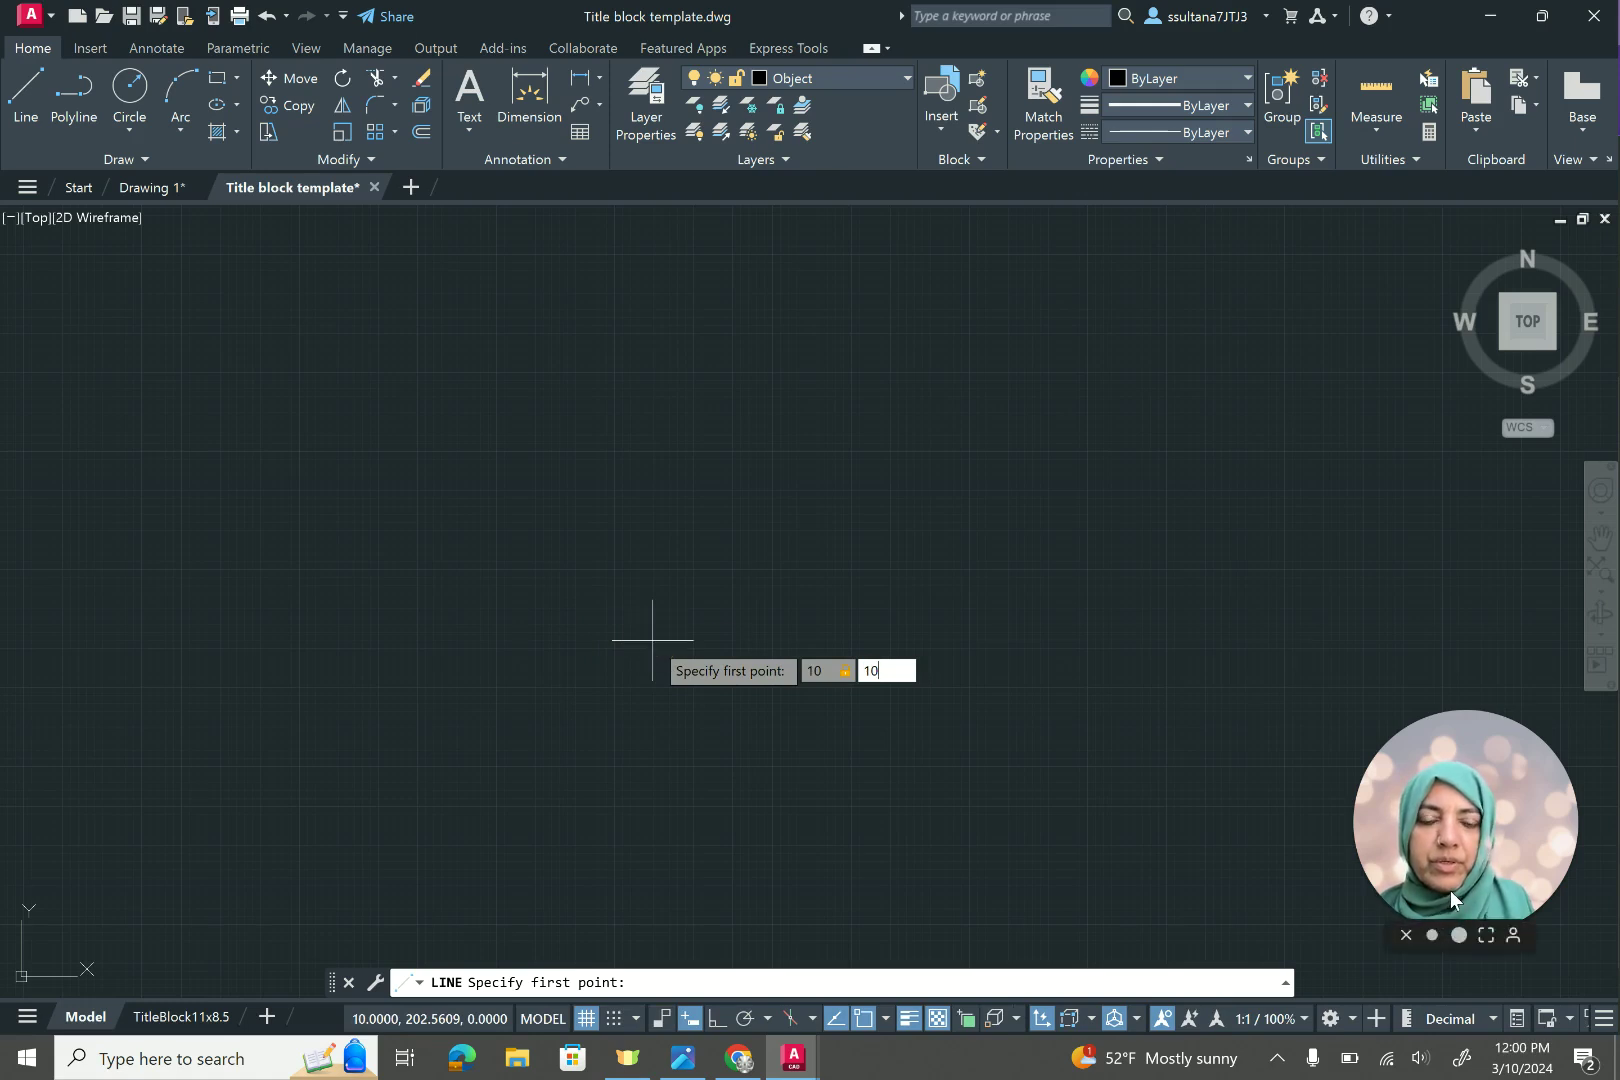
{"action": "key", "text": "Return"}
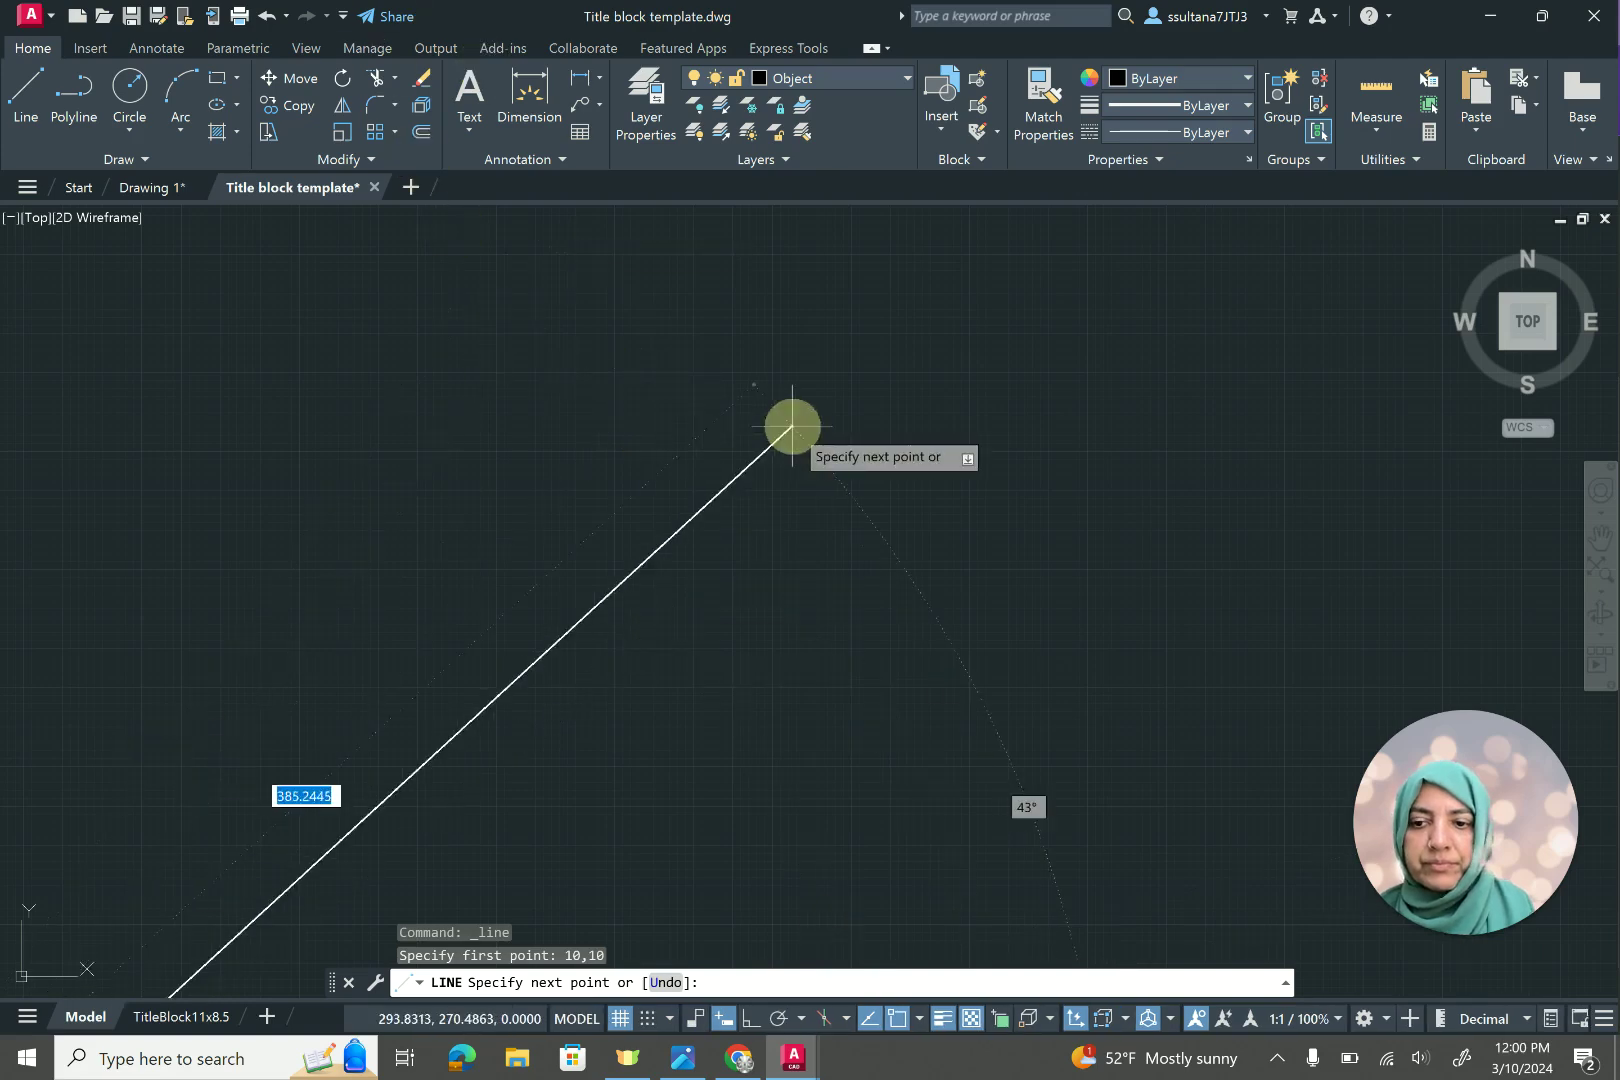
Draw the segment 6.186 straight up with Ortho on, and end the line with Ortho switched off.
{"action": "scroll", "coordinate": [846, 398], "scroll_direction": "down", "scroll_amount": 5}
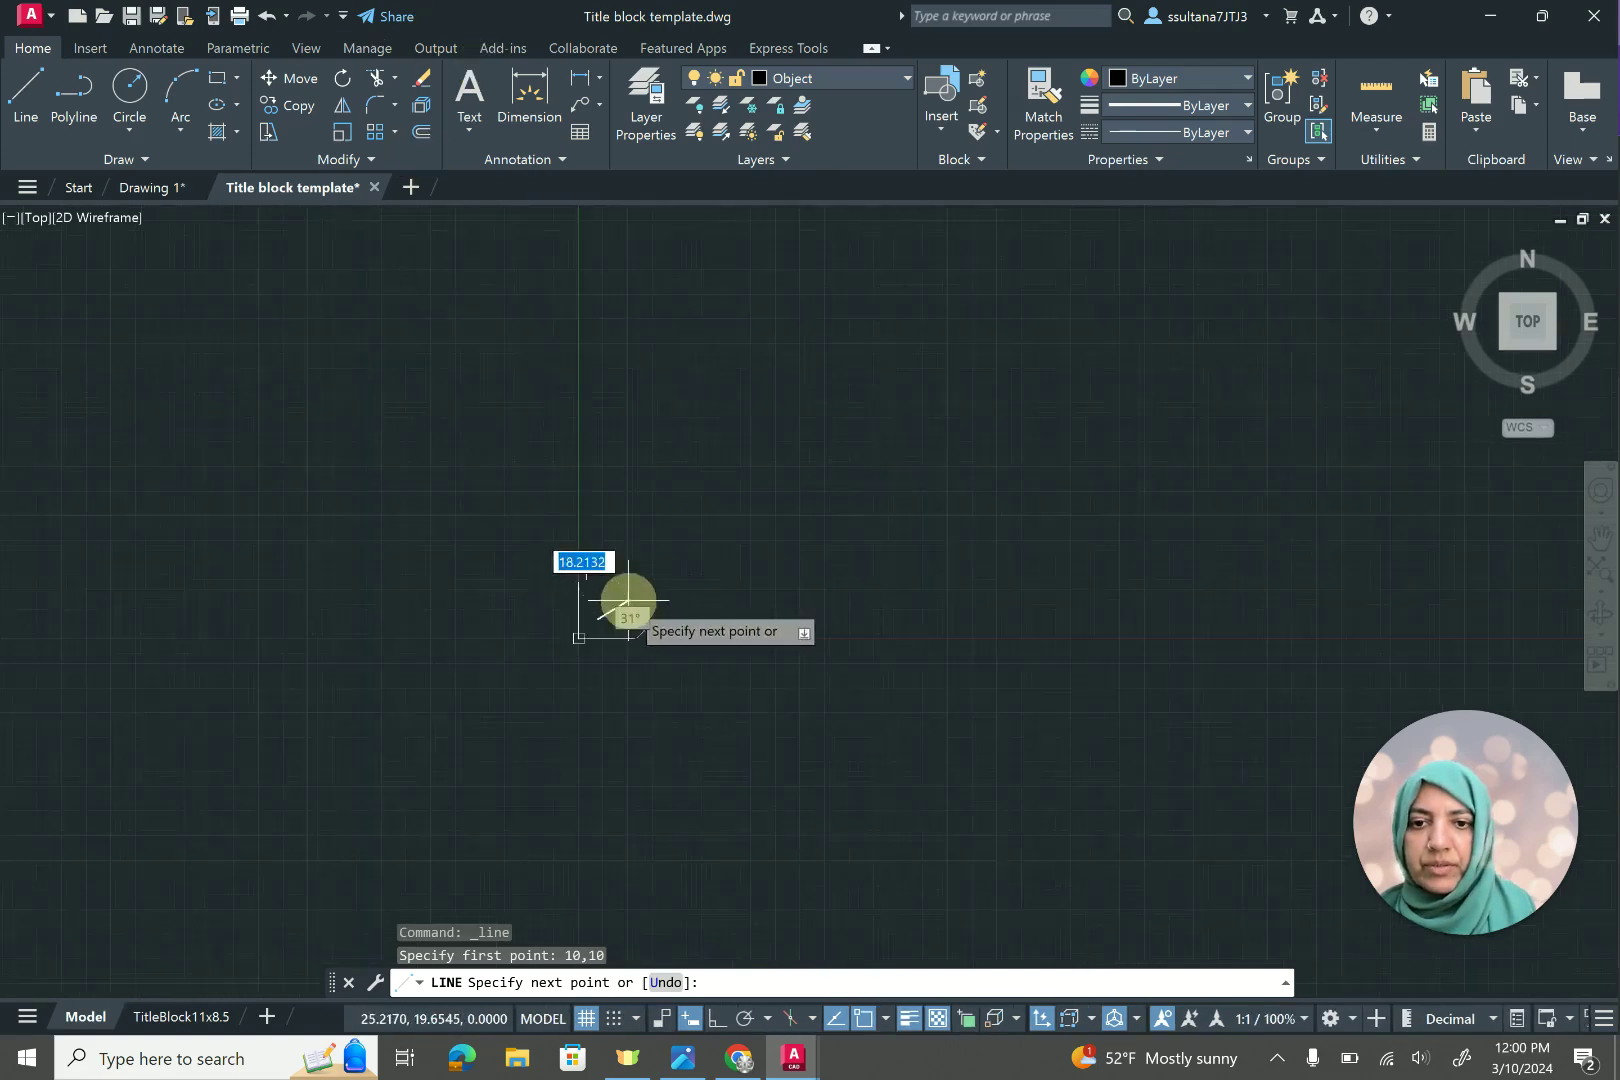
{"action": "scroll", "coordinate": [620, 600], "scroll_direction": "up", "scroll_amount": 10}
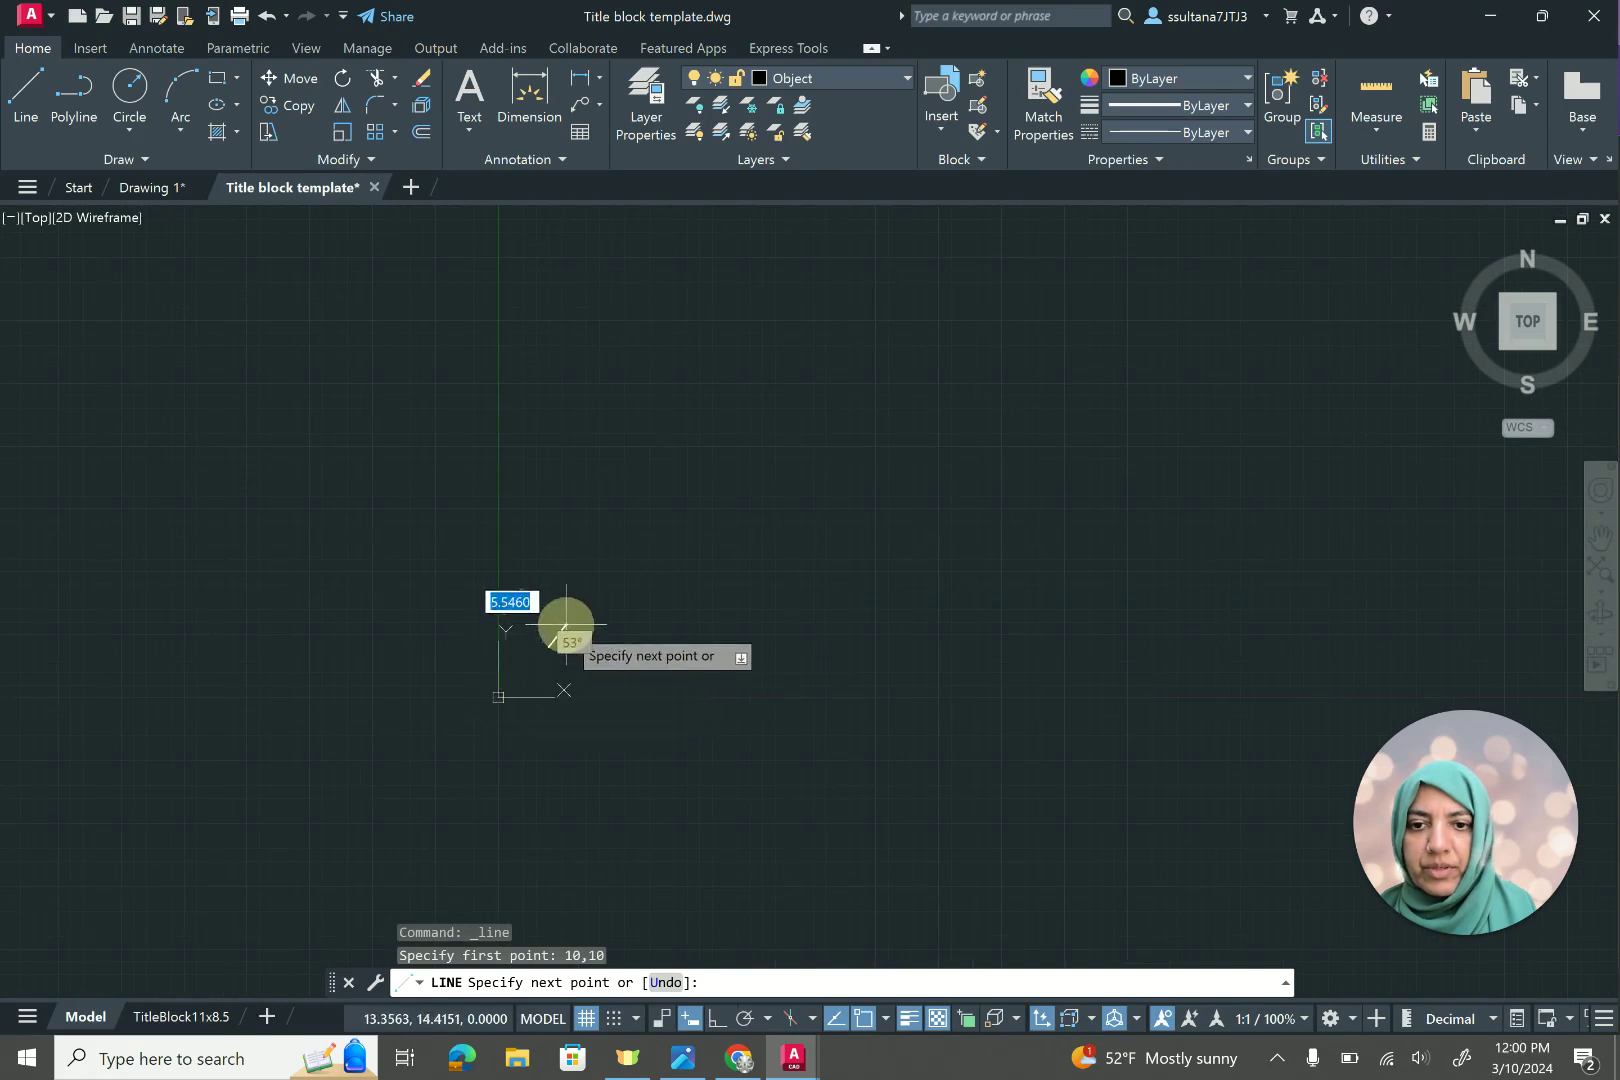
{"action": "scroll", "coordinate": [581, 647], "scroll_direction": "up", "scroll_amount": 2}
{"action": "scroll", "coordinate": [581, 647], "scroll_direction": "up", "scroll_amount": 2}
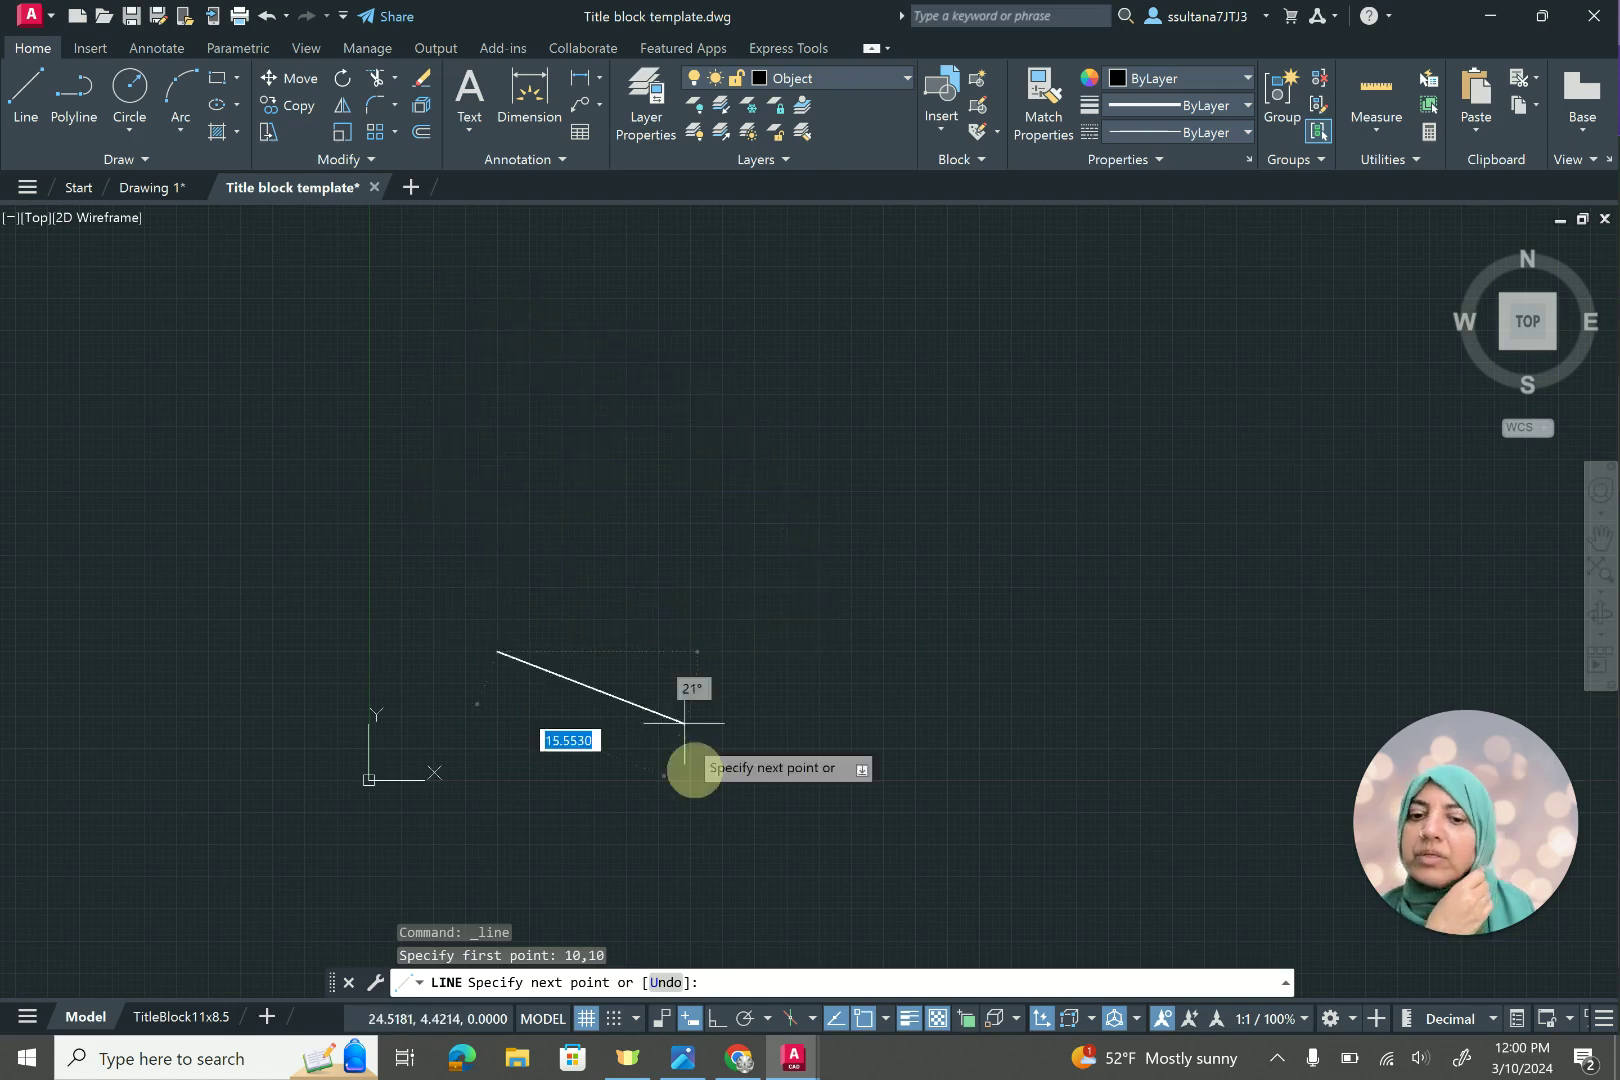
{"action": "left_click", "coordinate": [718, 1020]}
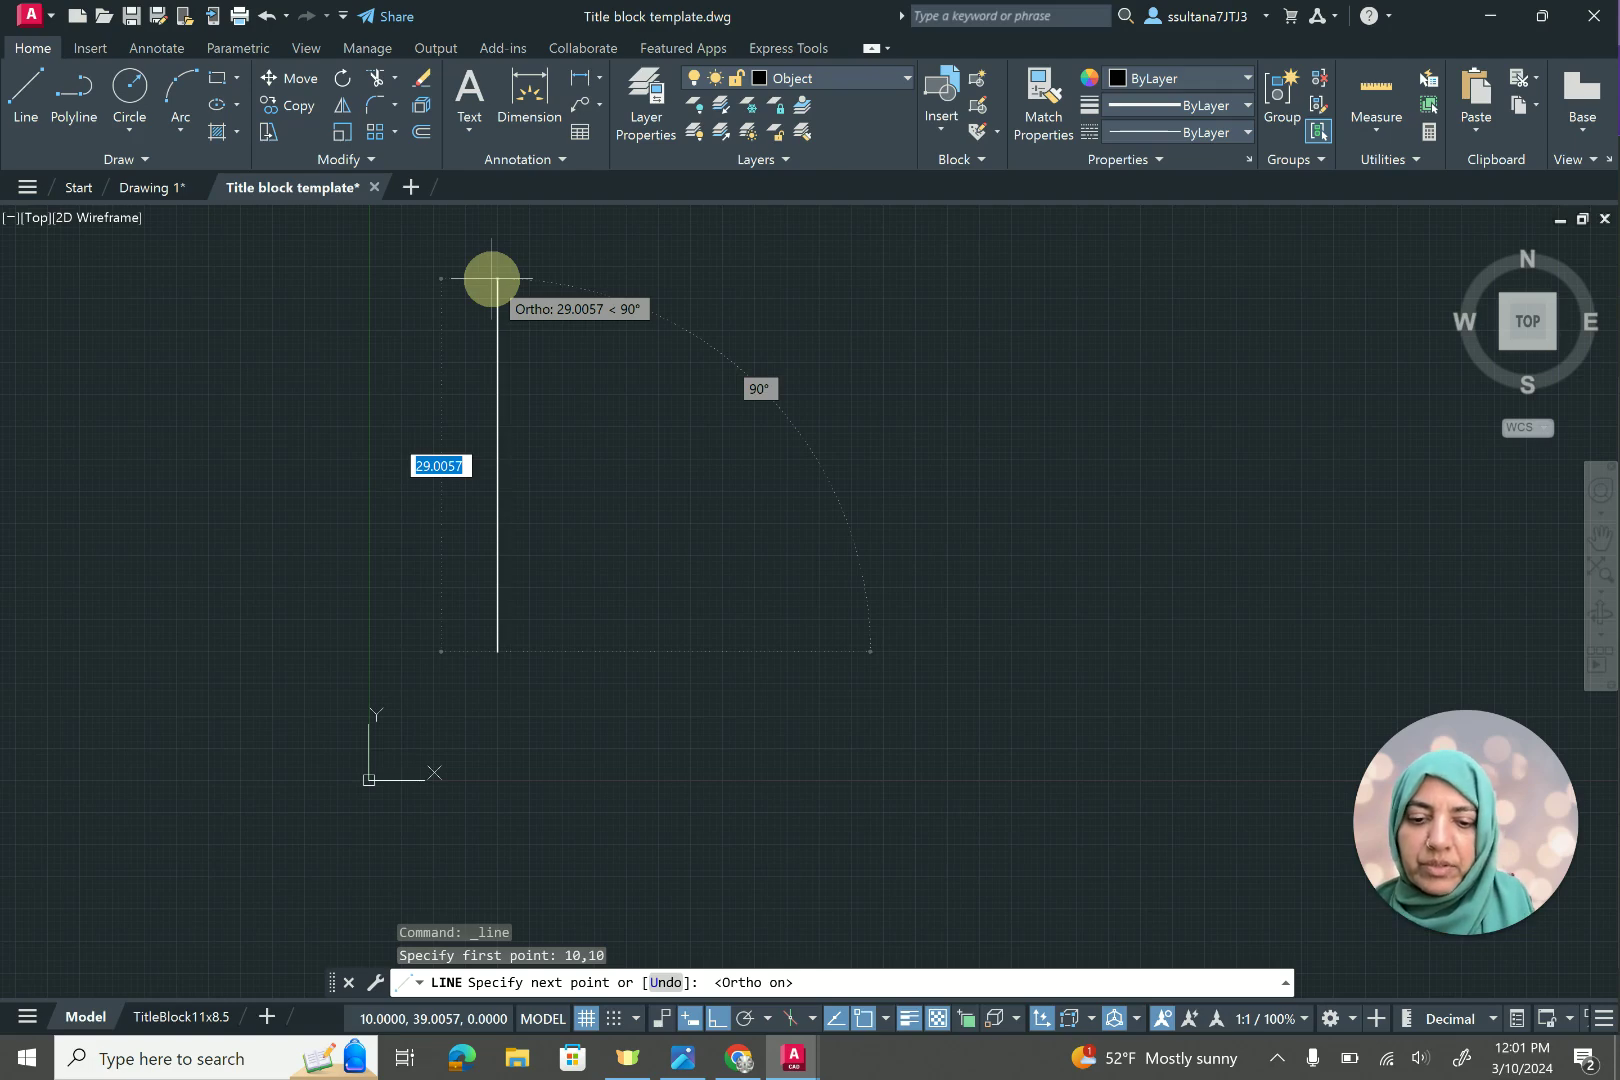
{"action": "type", "text": "6.186"}
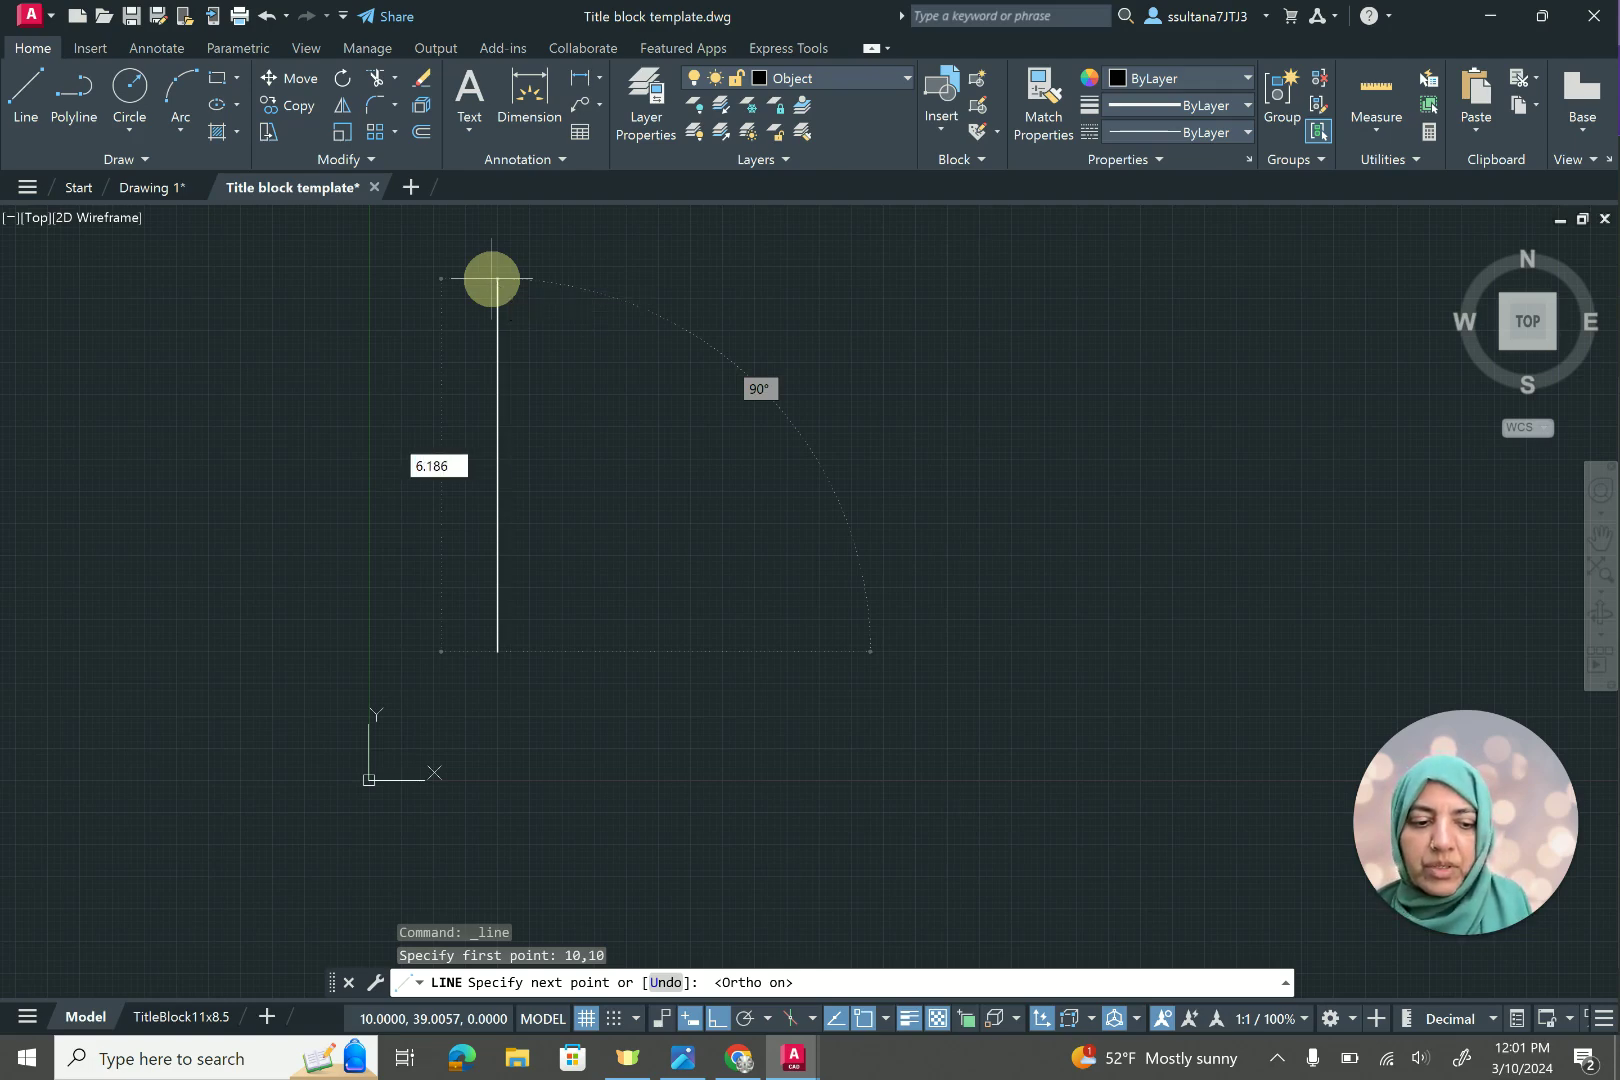
{"action": "key", "text": "Return"}
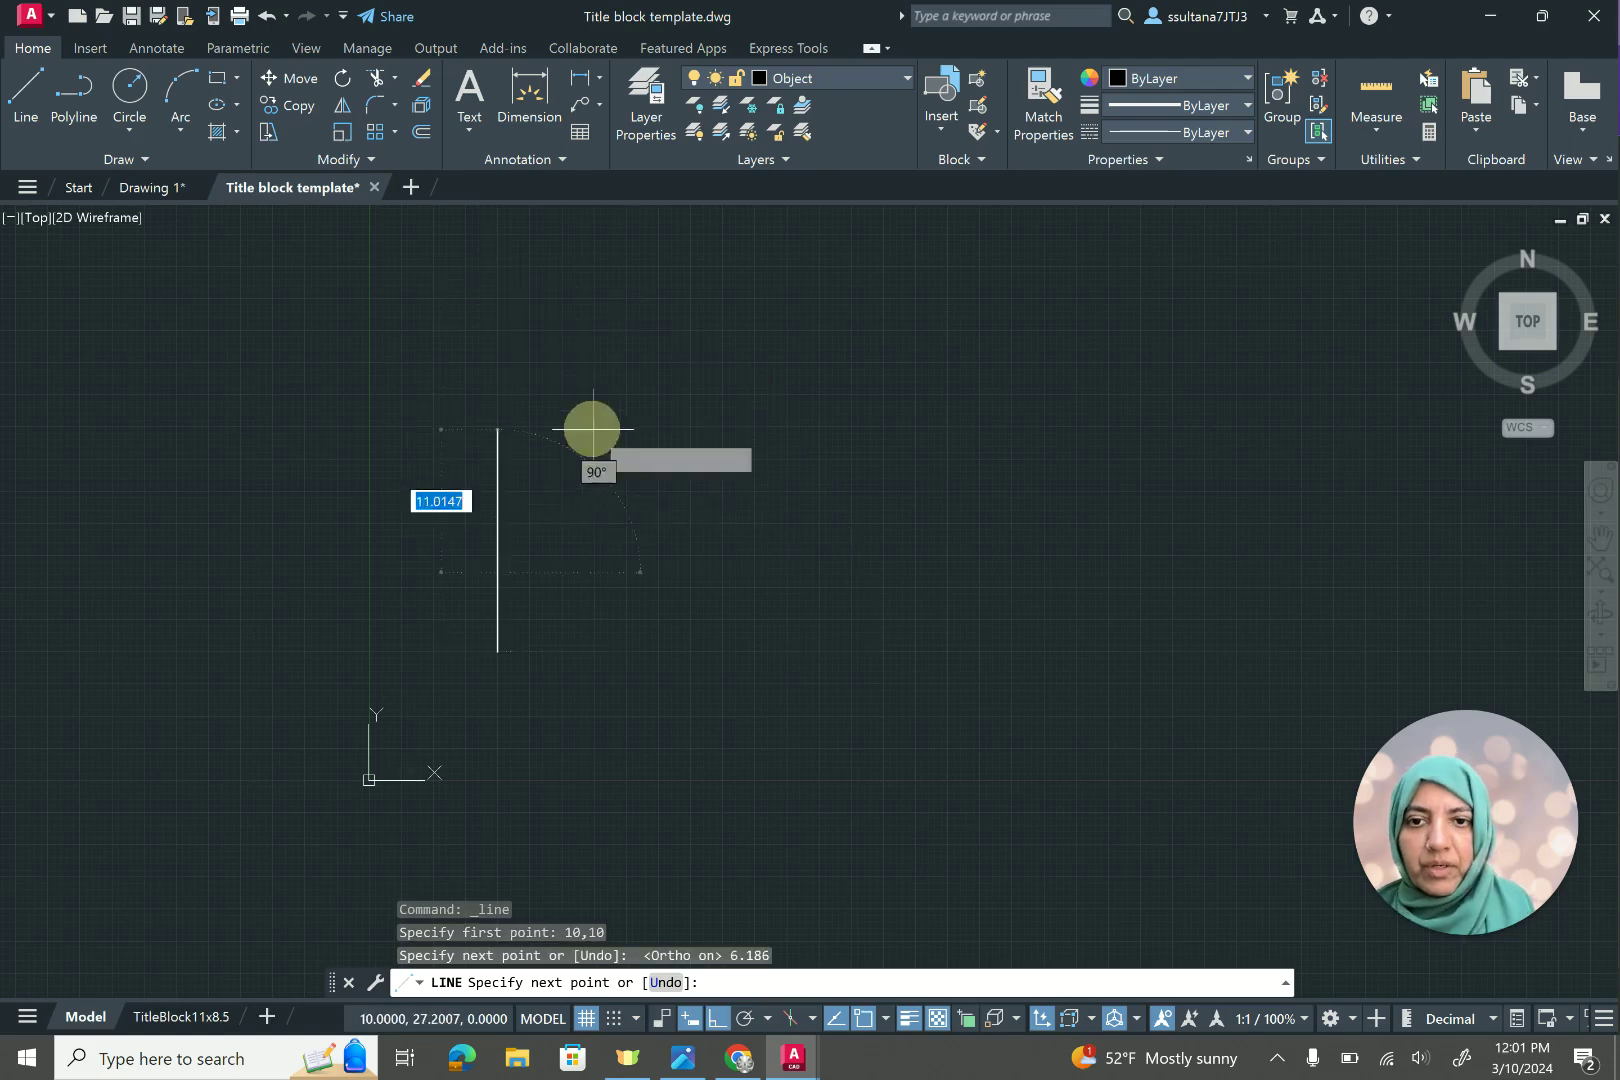
{"action": "scroll", "coordinate": [539, 623], "scroll_direction": "up", "scroll_amount": 5}
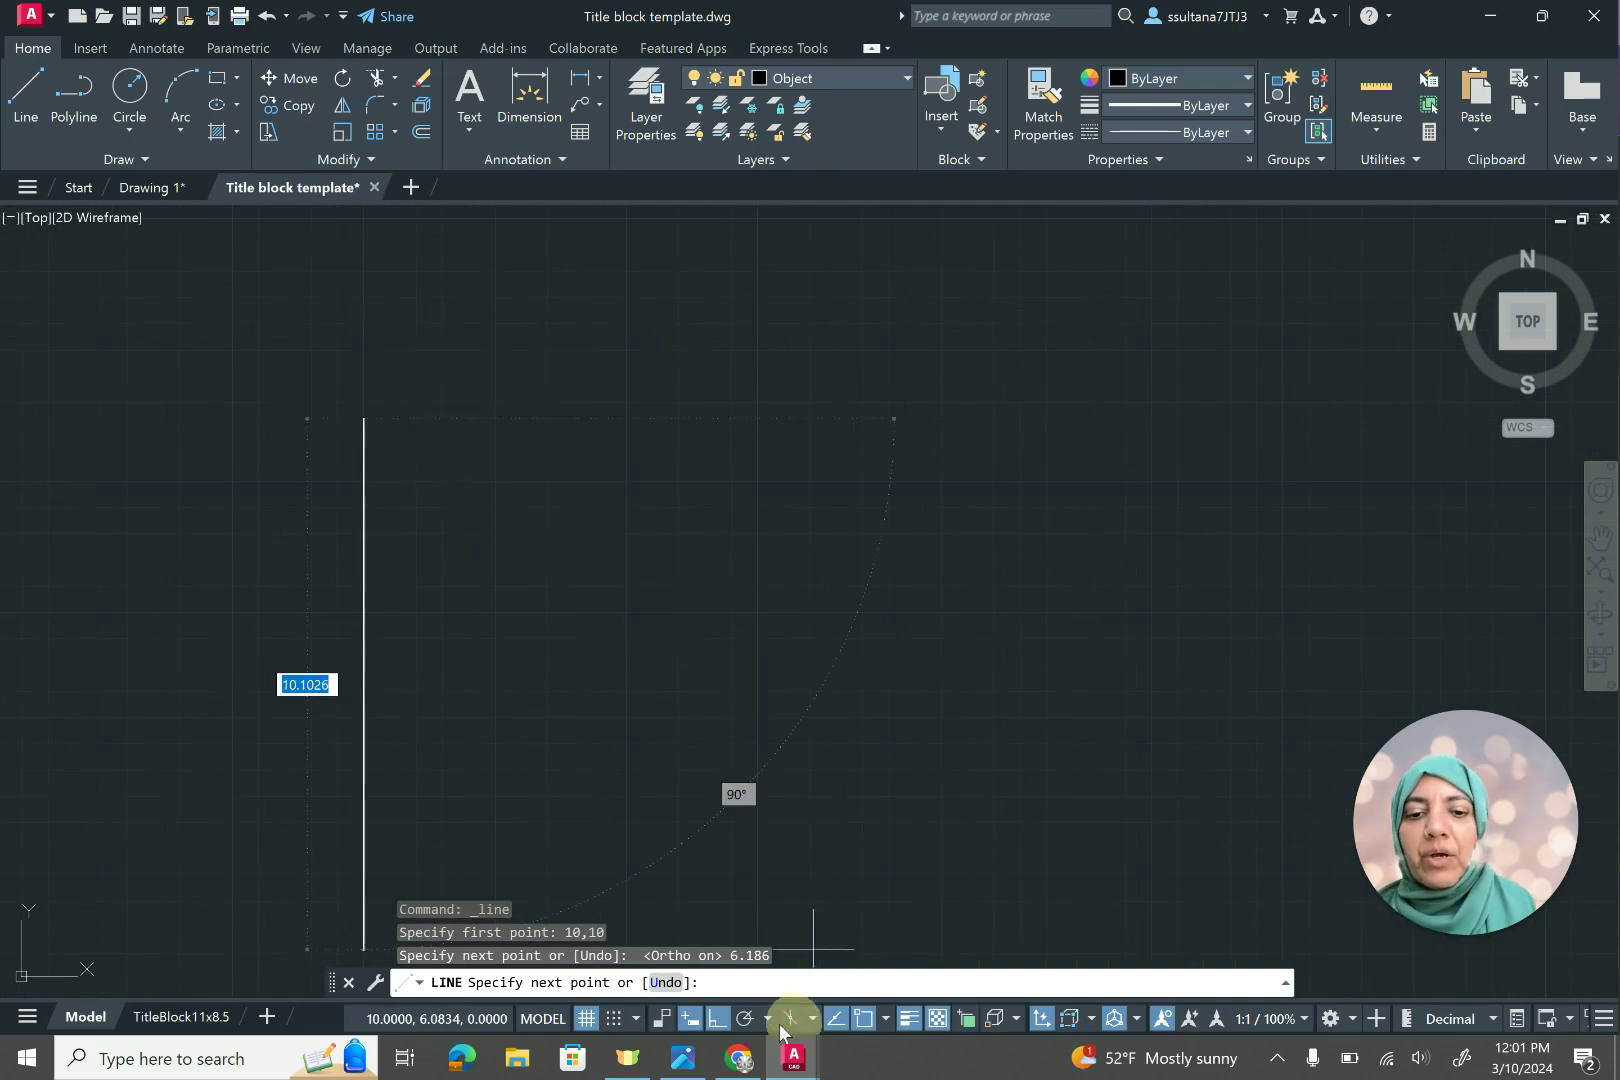
{"action": "left_click", "coordinate": [719, 1026]}
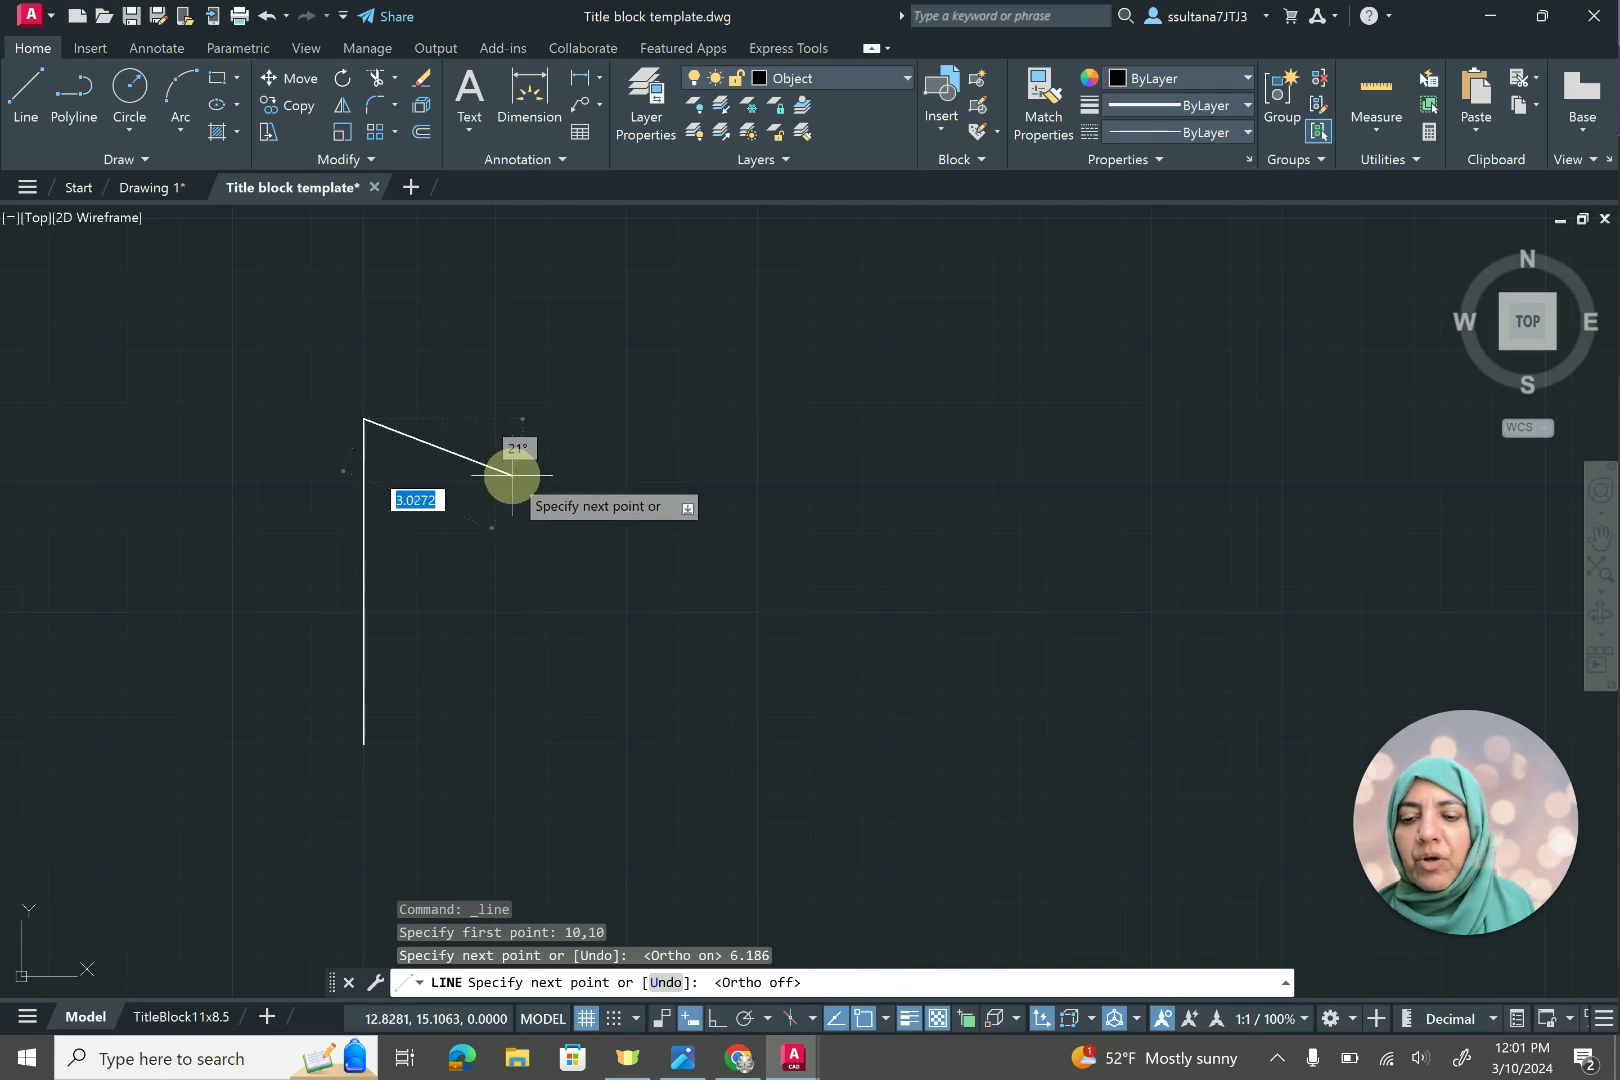
{"action": "key", "text": "Escape"}
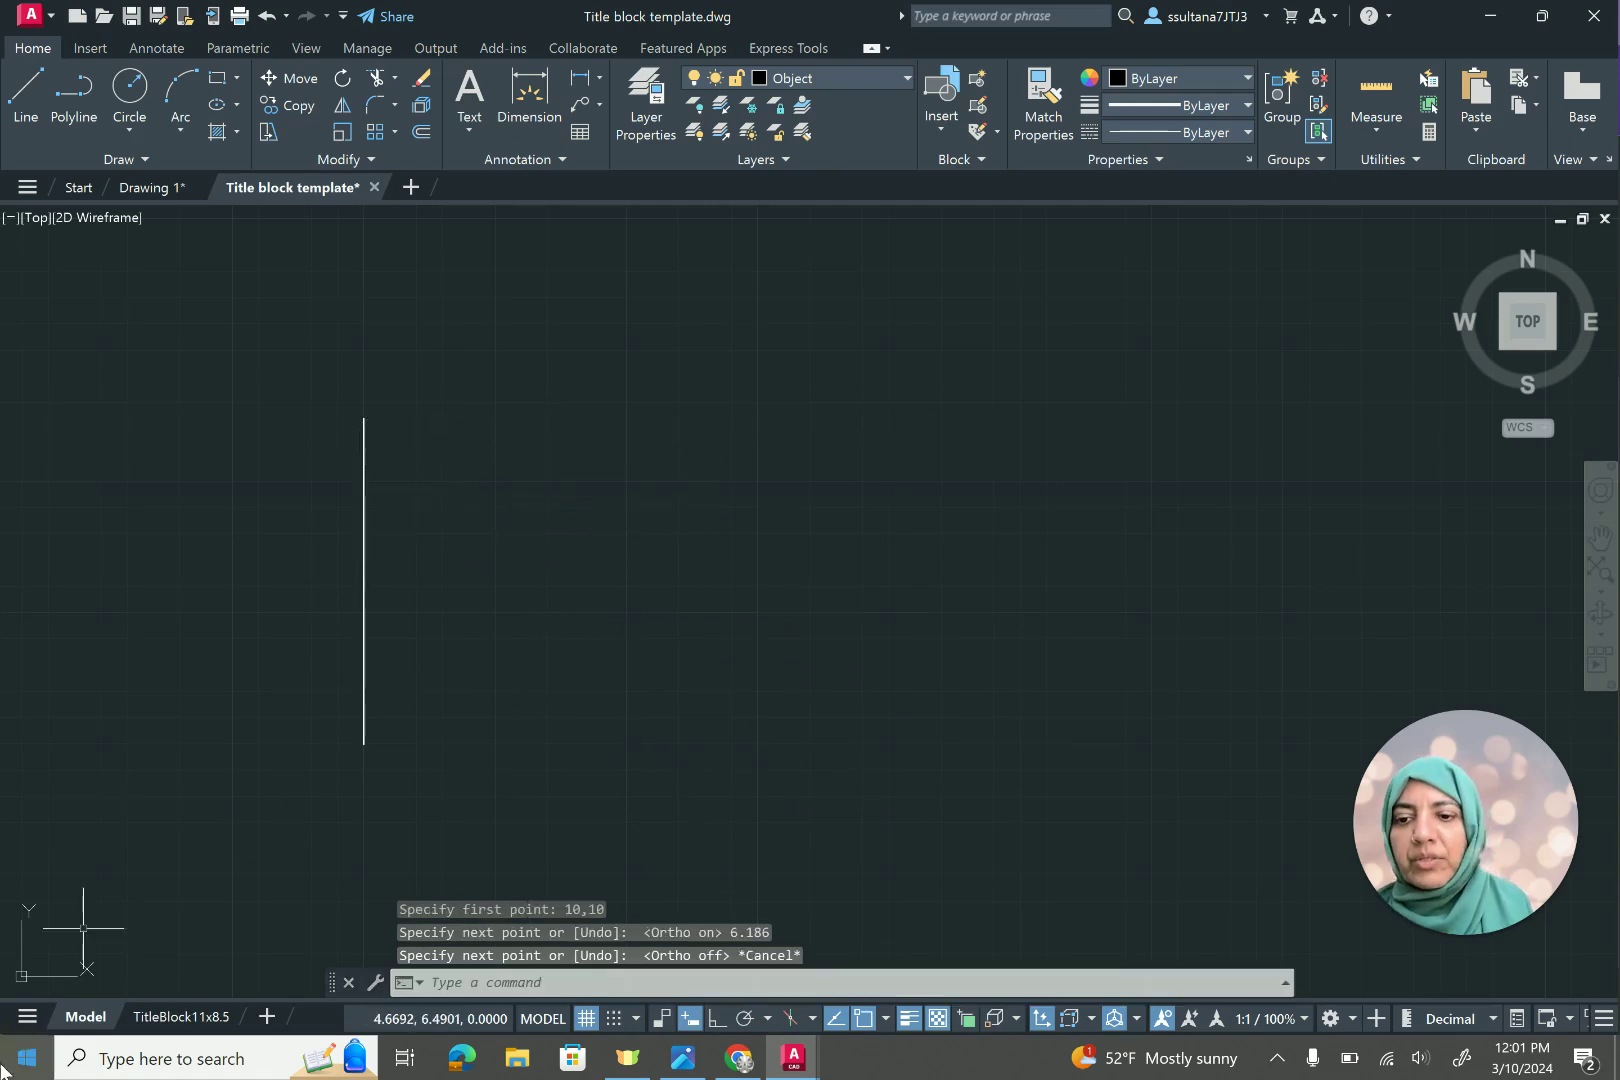
Define a 3-point UCS with its origin at the vertical line's upper endpoint, X axis down along the line and Y axis horizontally rightward.
{"action": "right_click", "coordinate": [28, 970]}
{"action": "mouse_move", "coordinate": [38, 960]}
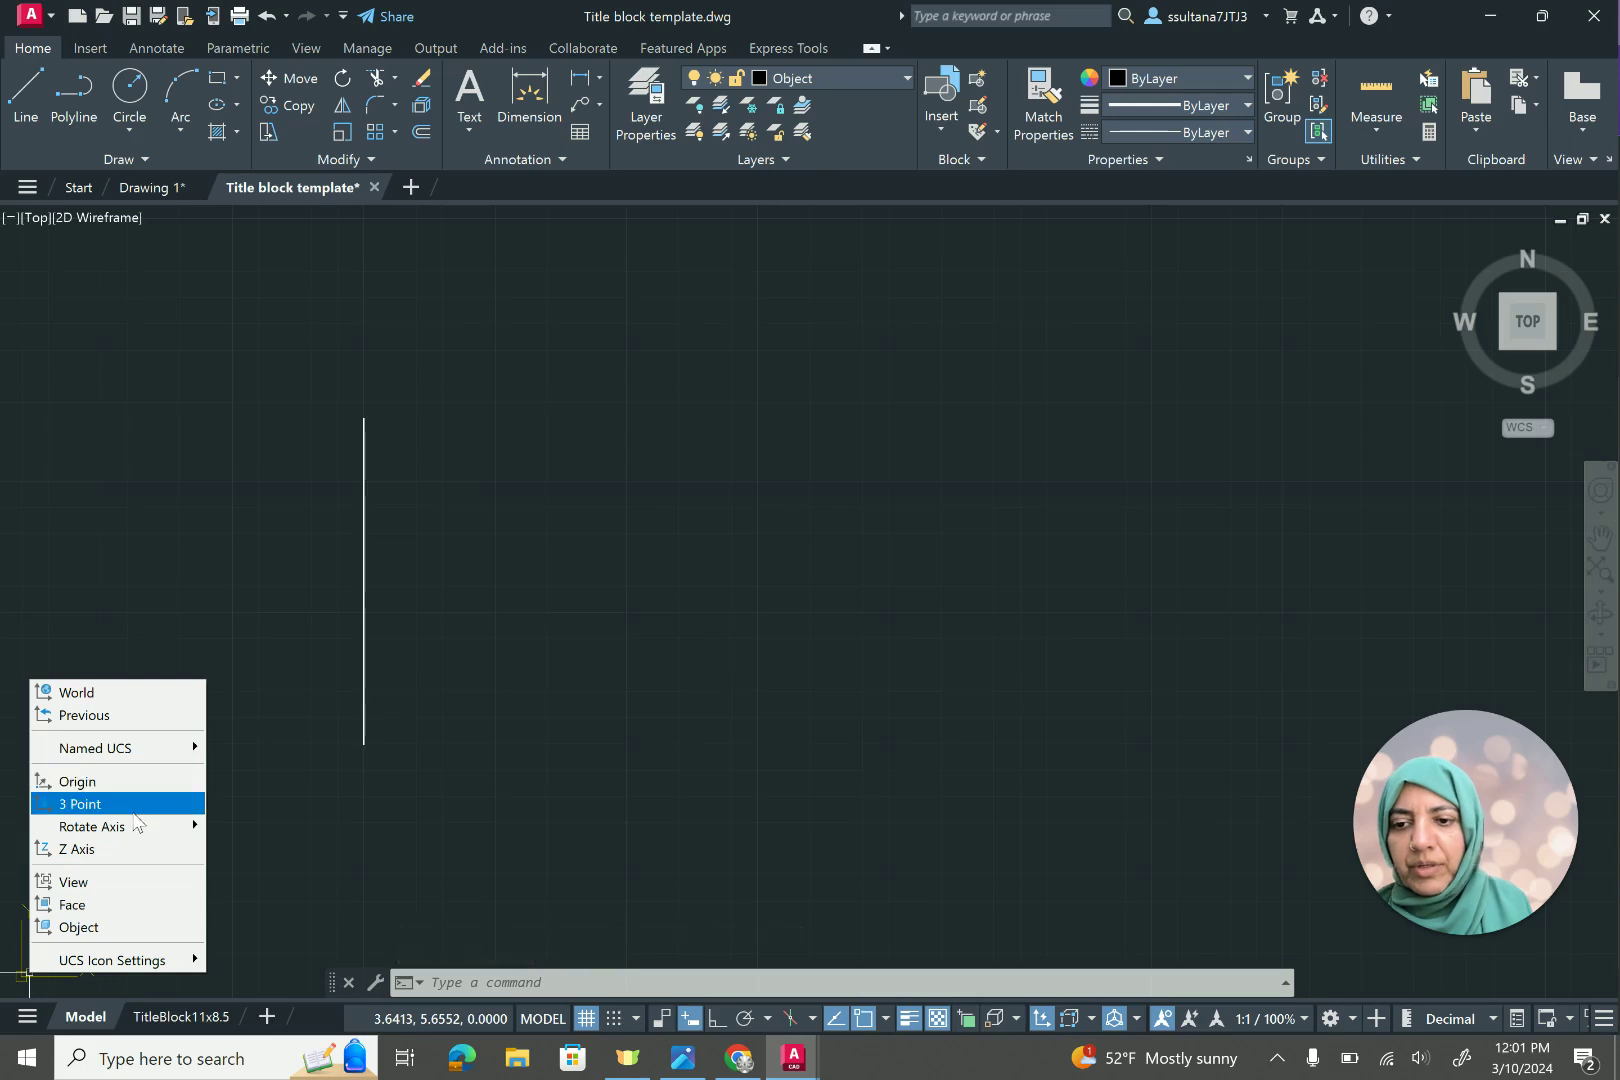
{"action": "left_click", "coordinate": [135, 806]}
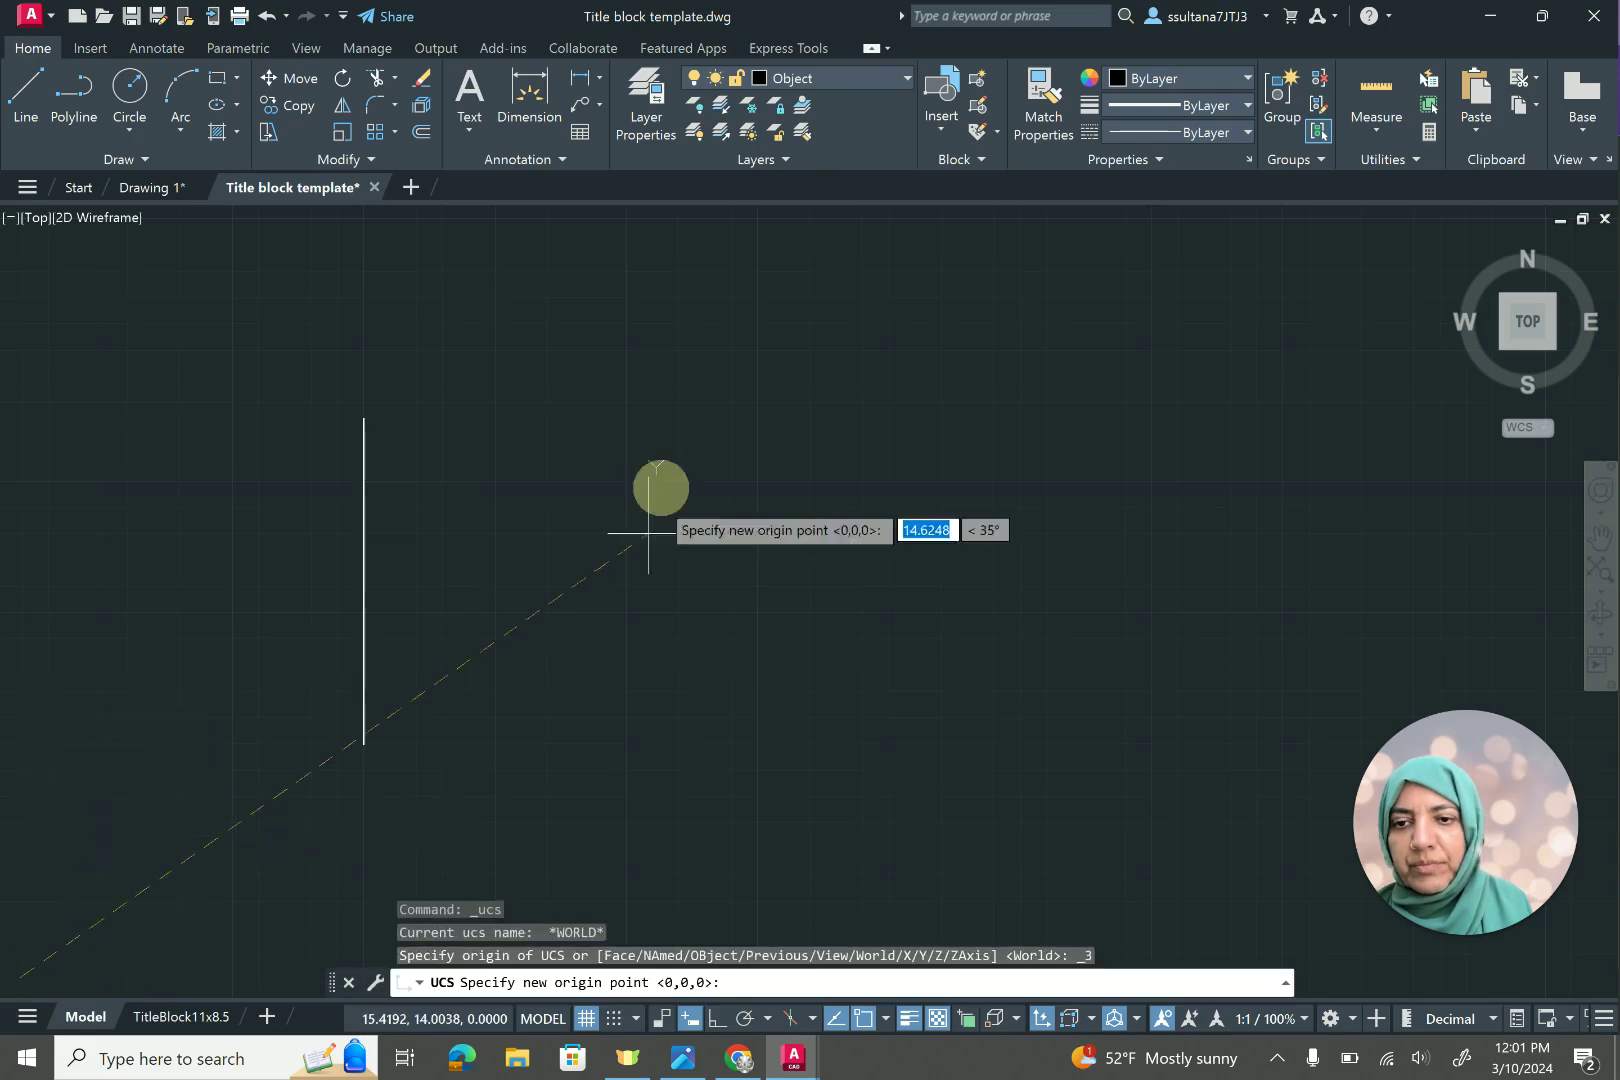
{"action": "left_click", "coordinate": [363, 420]}
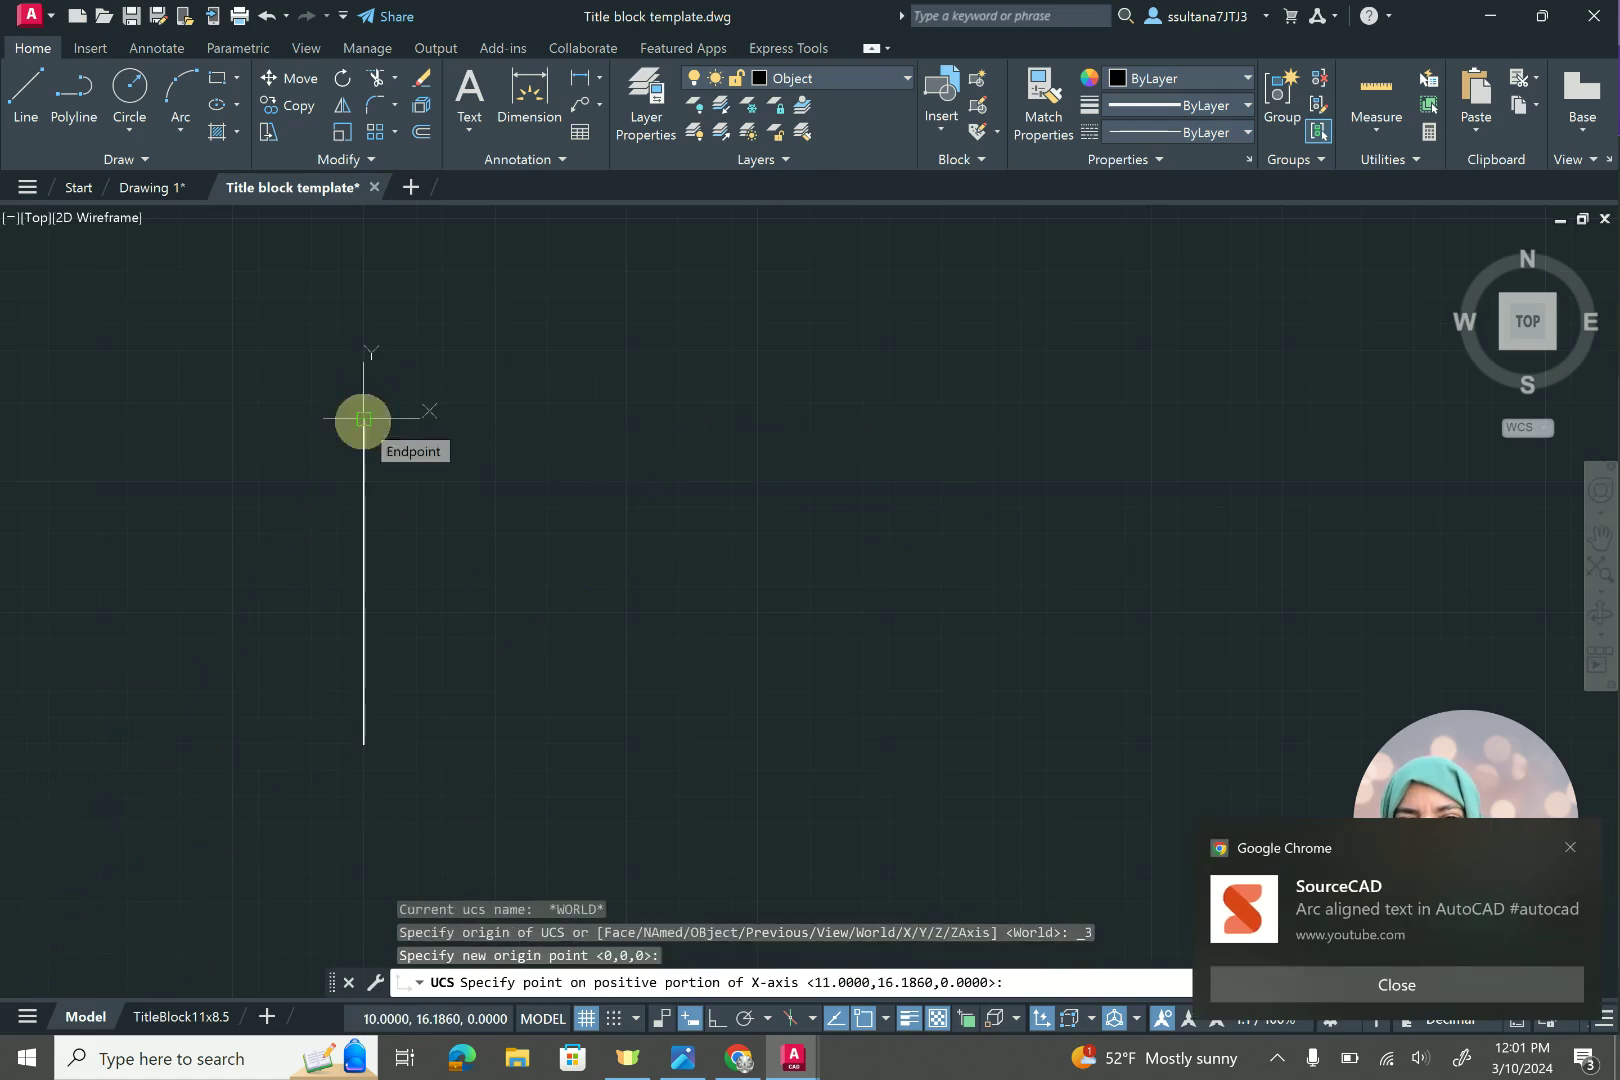
{"action": "left_click", "coordinate": [358, 577]}
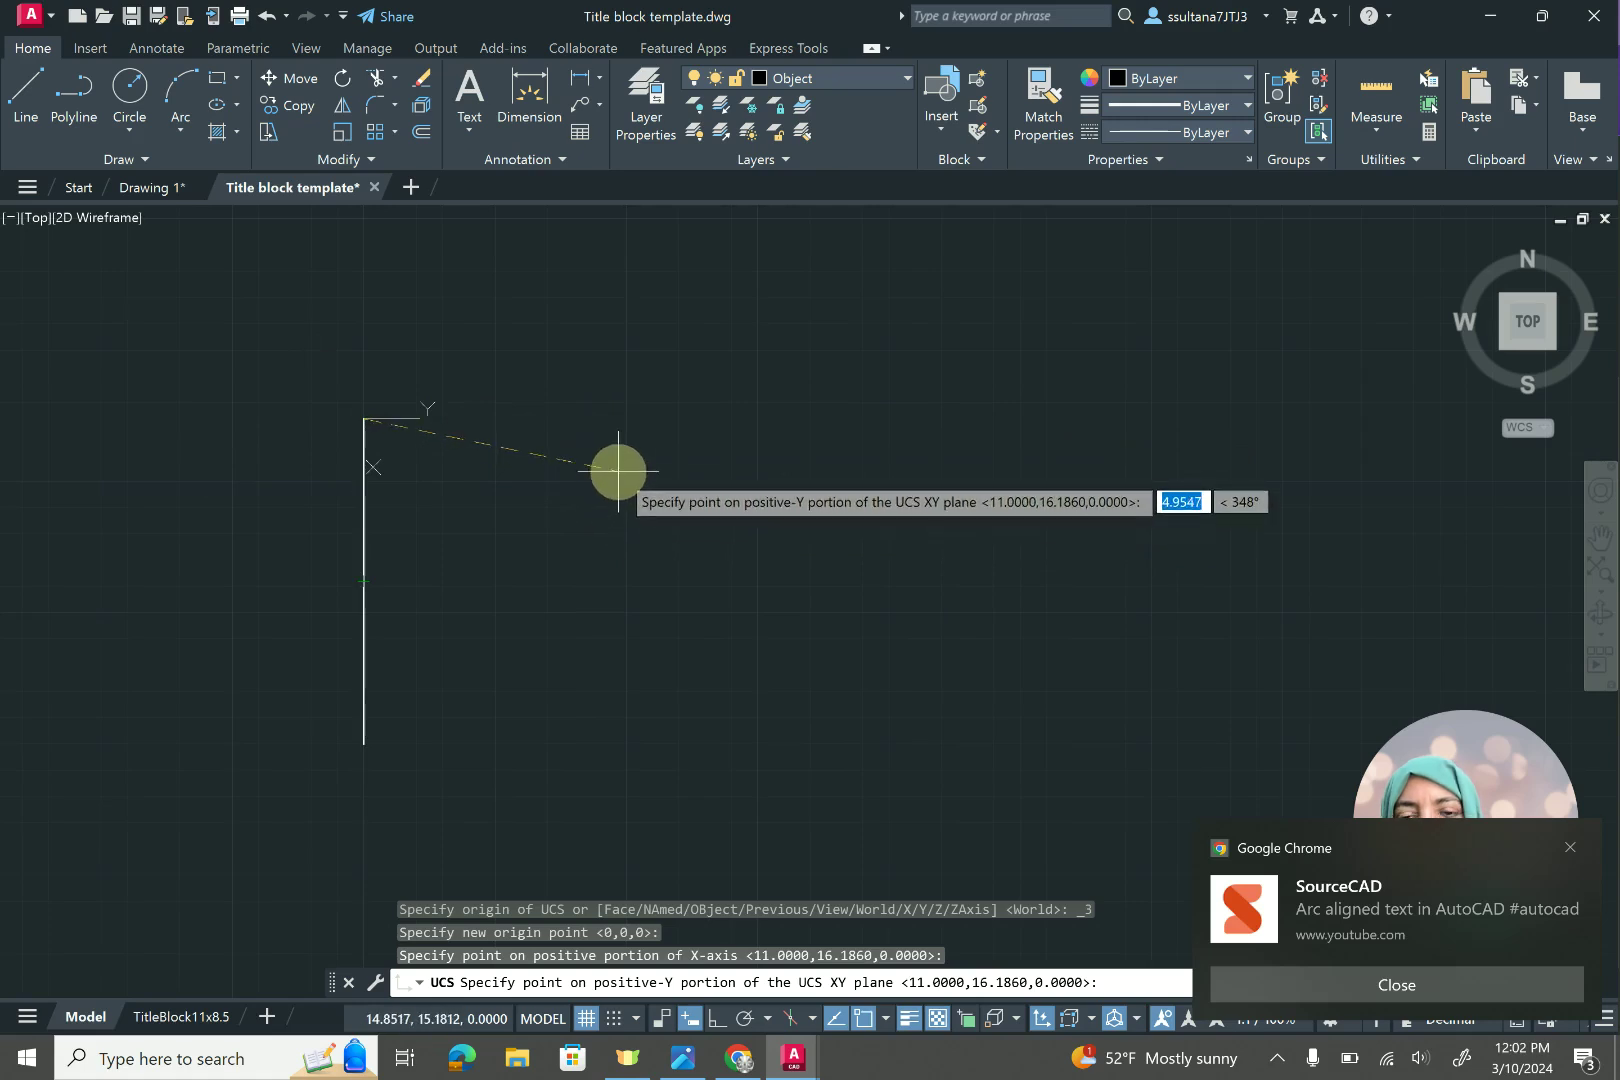
{"action": "left_click", "coordinate": [629, 423]}
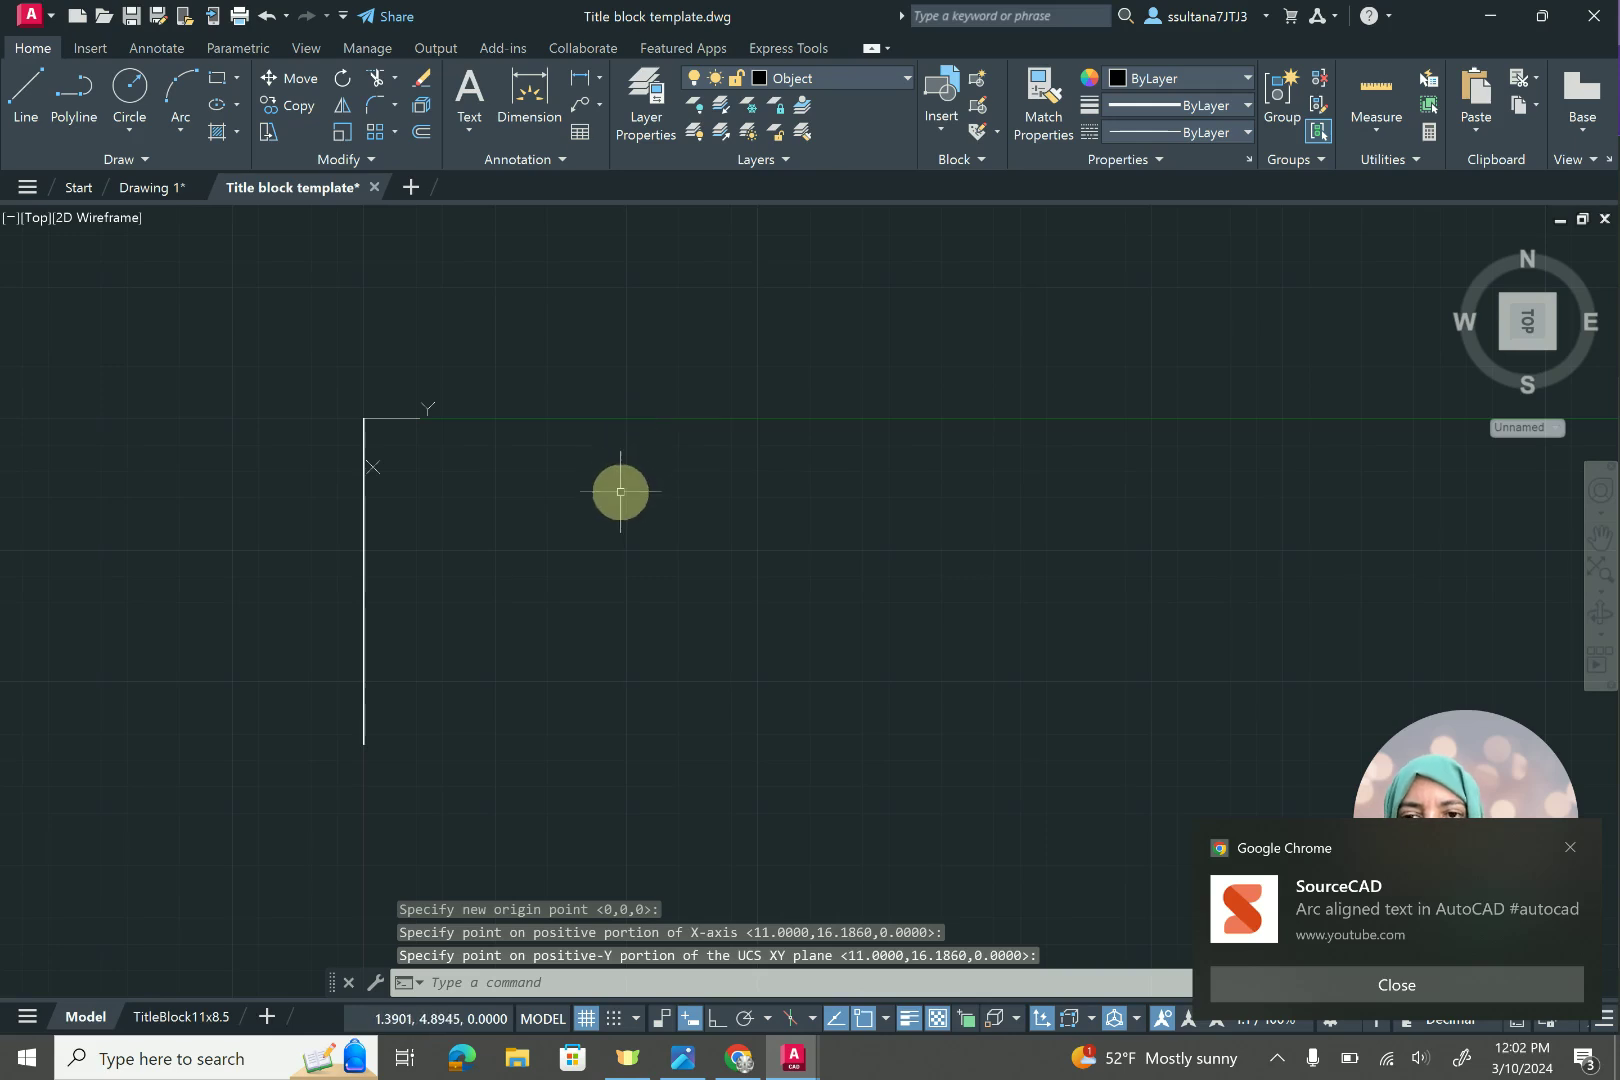
Draw a line segment from the vertical line's upper endpoint to @2<60.
{"action": "type", "text": "1"}
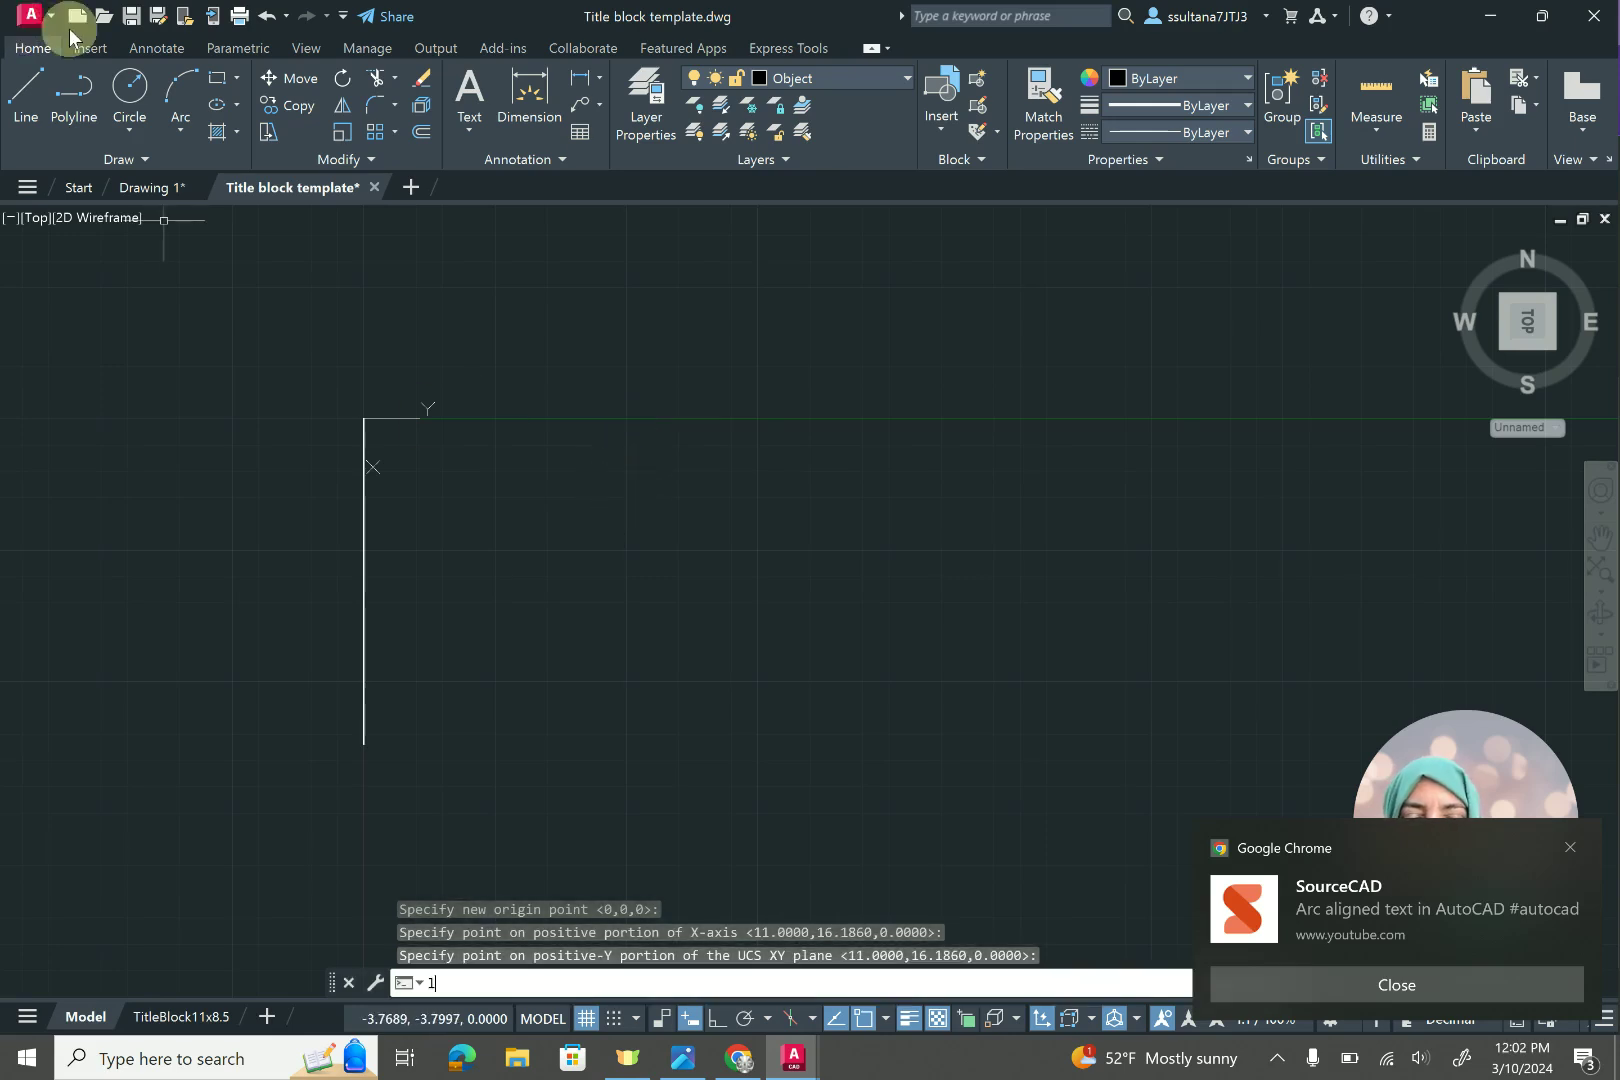
{"action": "key", "text": "Return"}
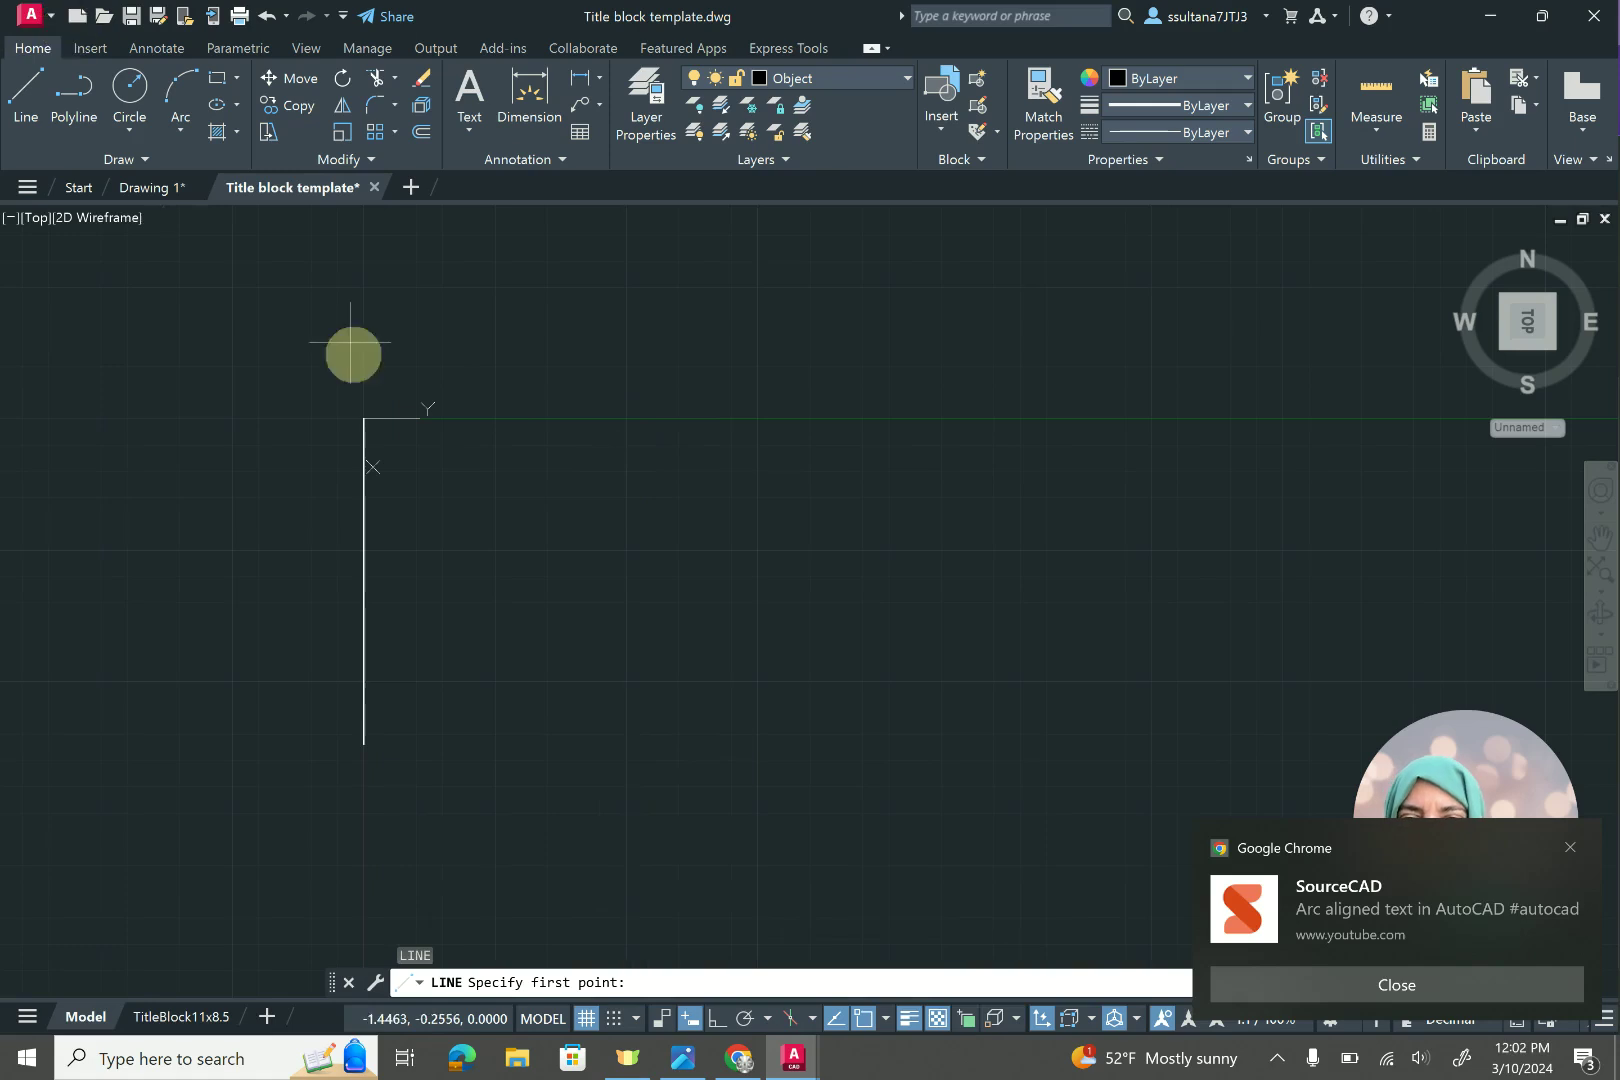
{"action": "left_click", "coordinate": [368, 416]}
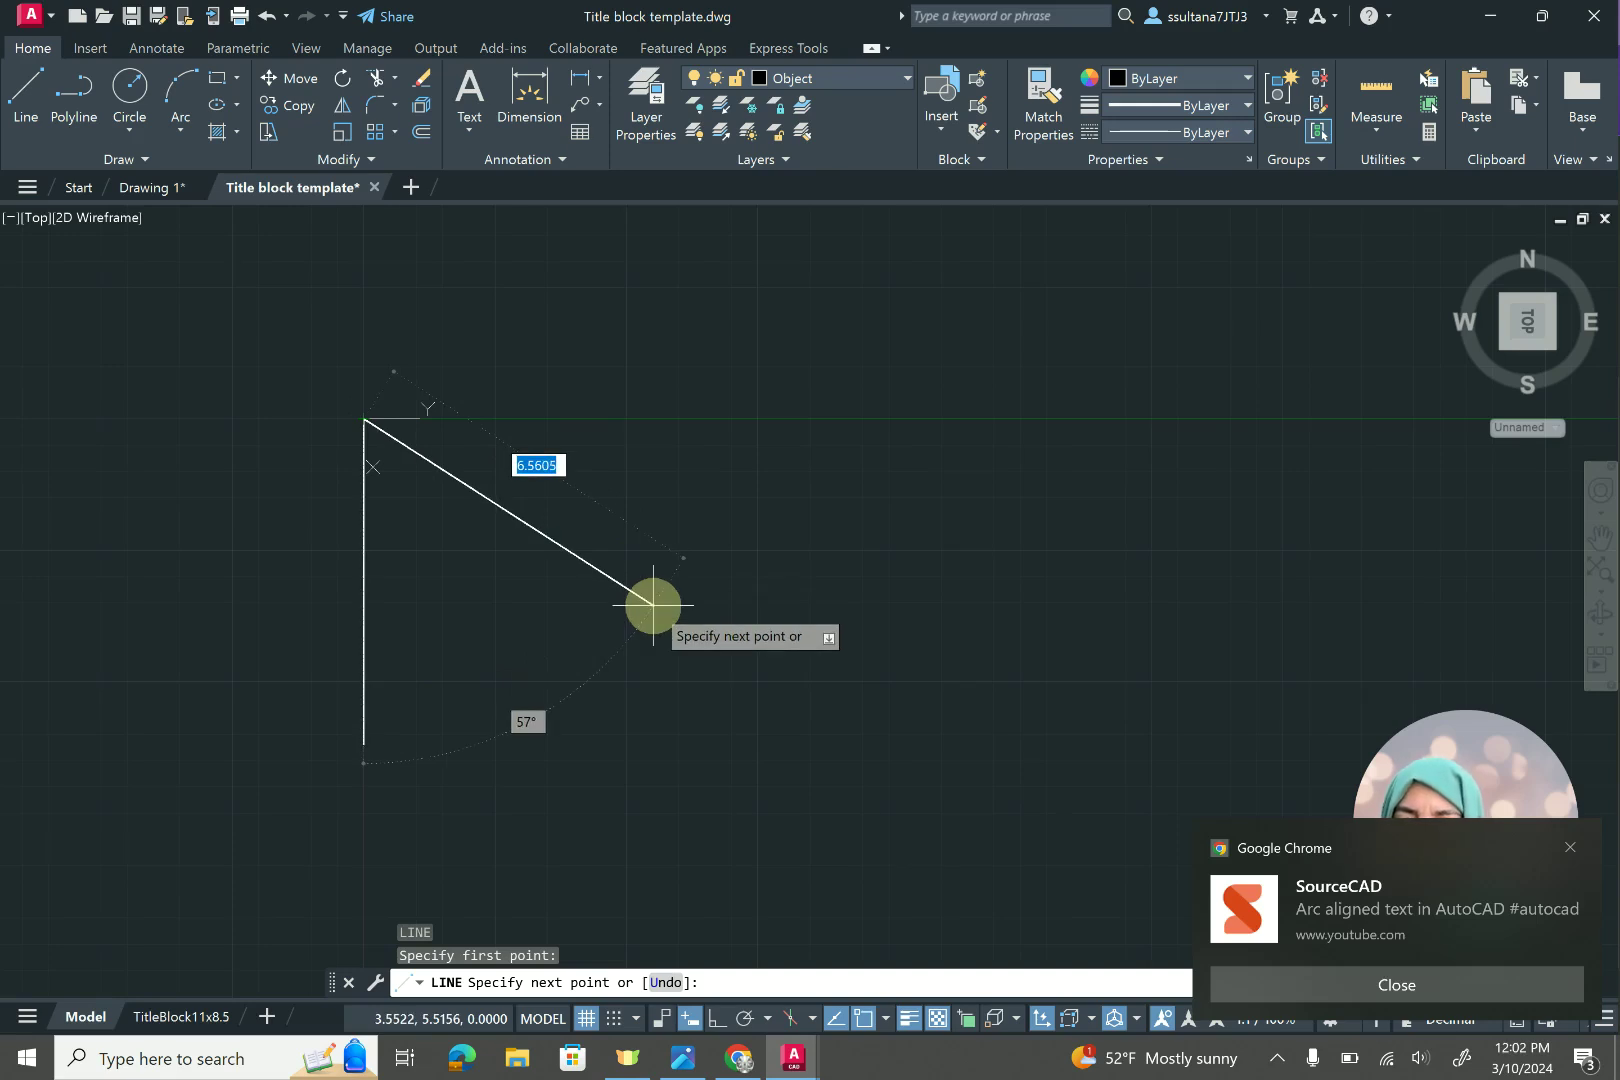
{"action": "key", "text": "F8"}
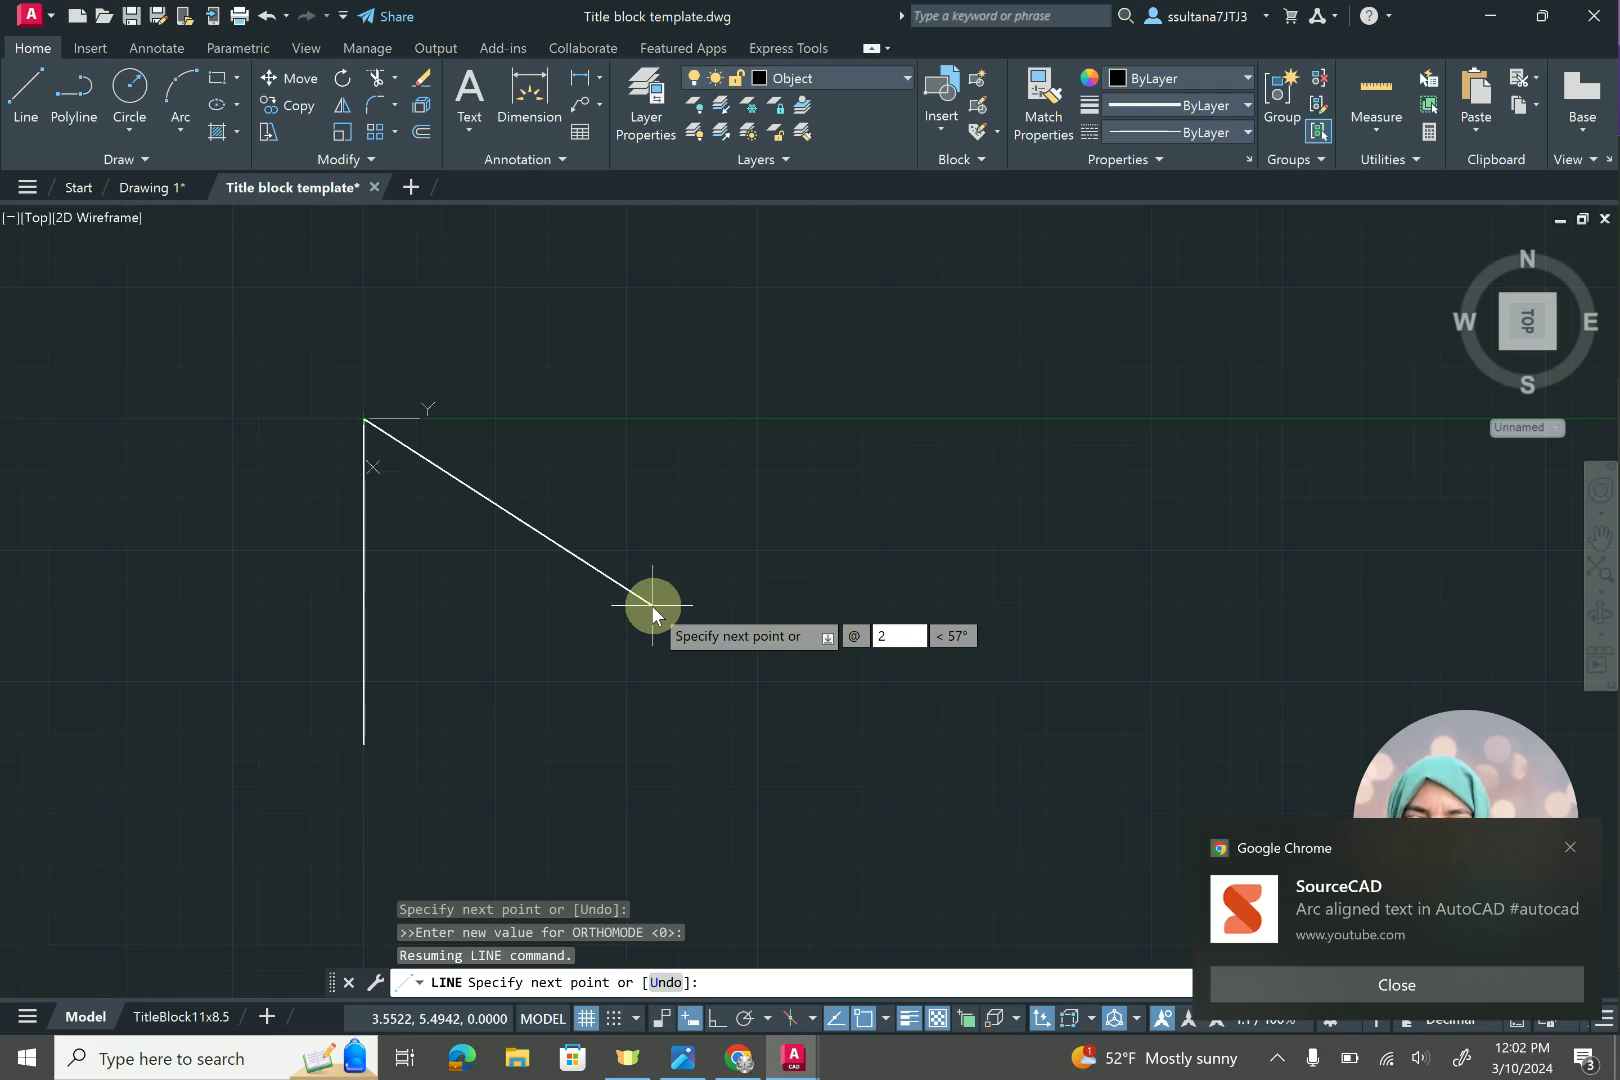
{"action": "key", "text": "Tab"}
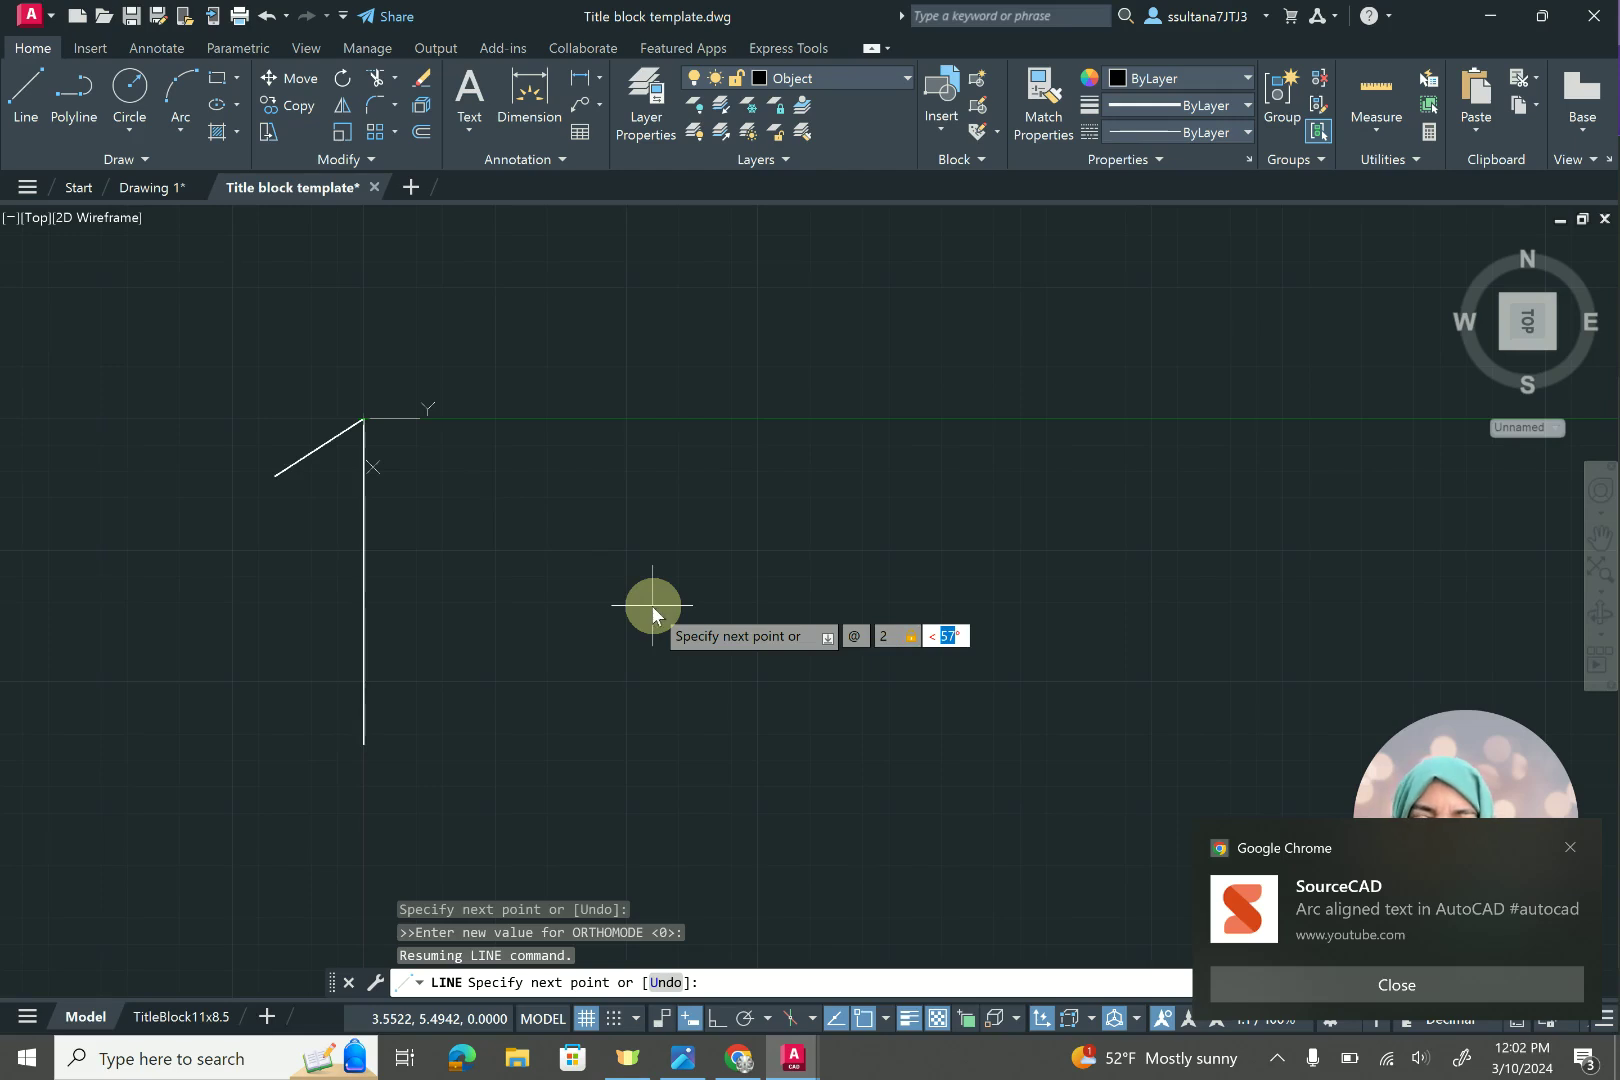
{"action": "key", "text": "Return"}
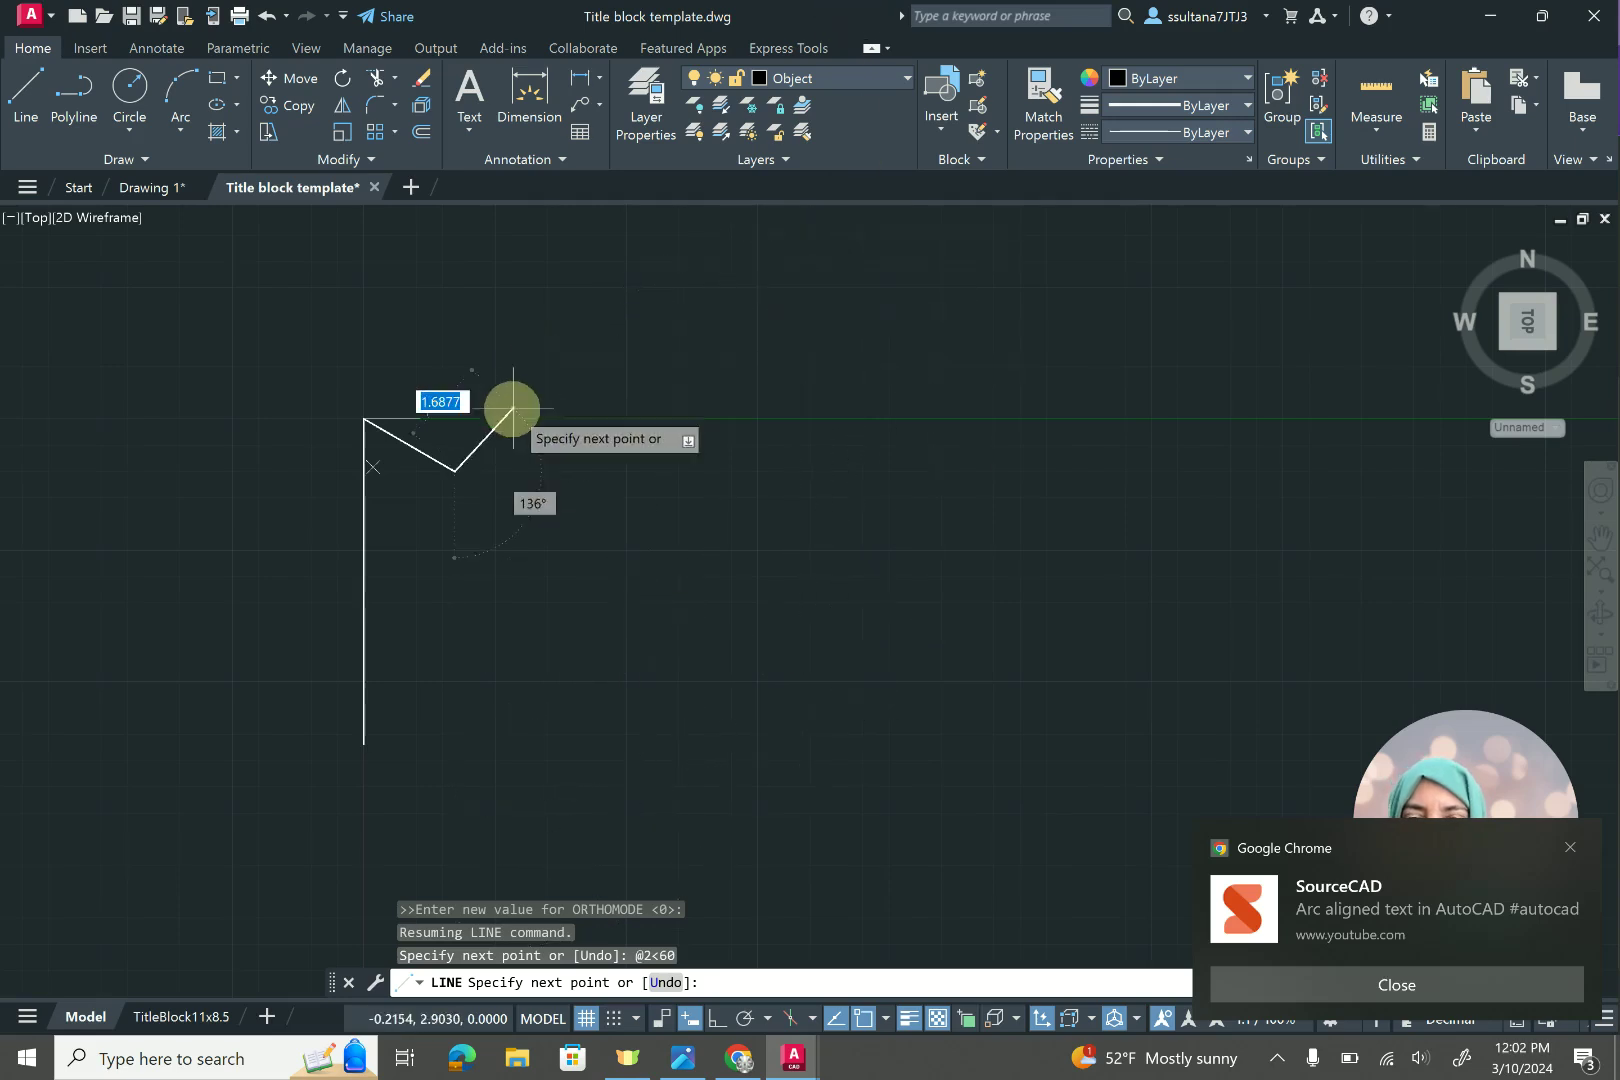
End the line and define a UCS with its origin at the 2<60 segment's lower endpoint, X axis horizontally rightward and Y axis upward.
{"action": "scroll", "coordinate": [513, 408], "scroll_direction": "up", "scroll_amount": 4}
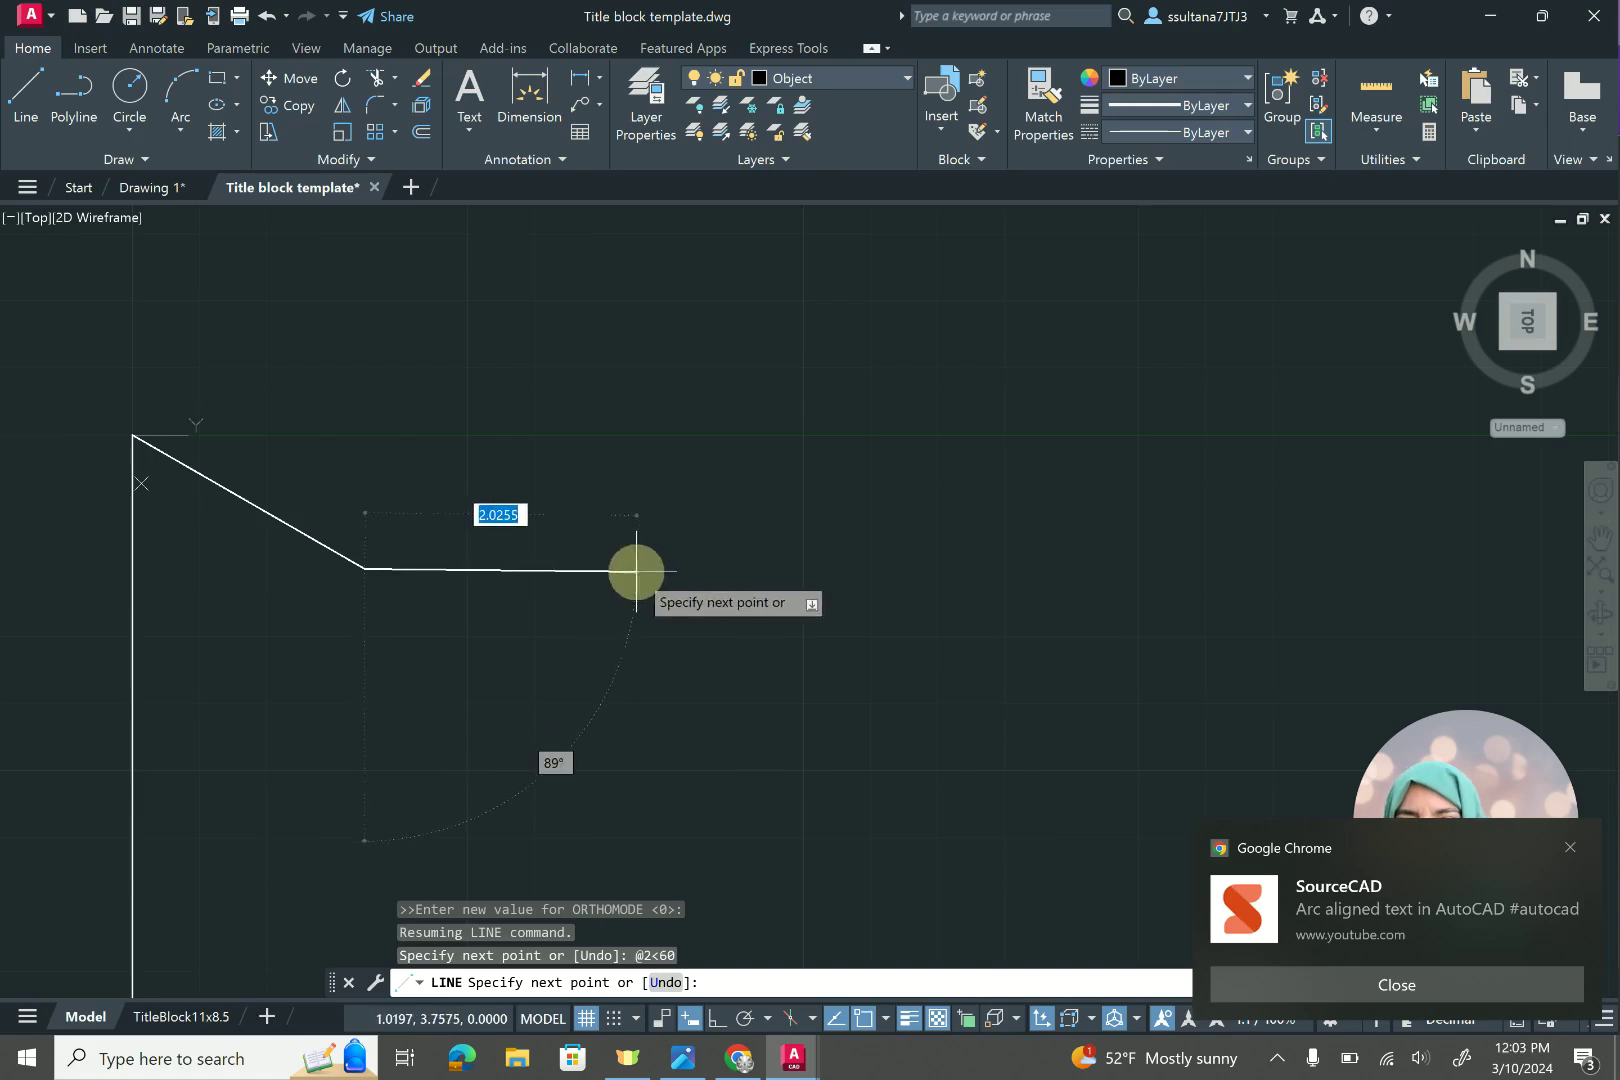
{"action": "key", "text": "Escape"}
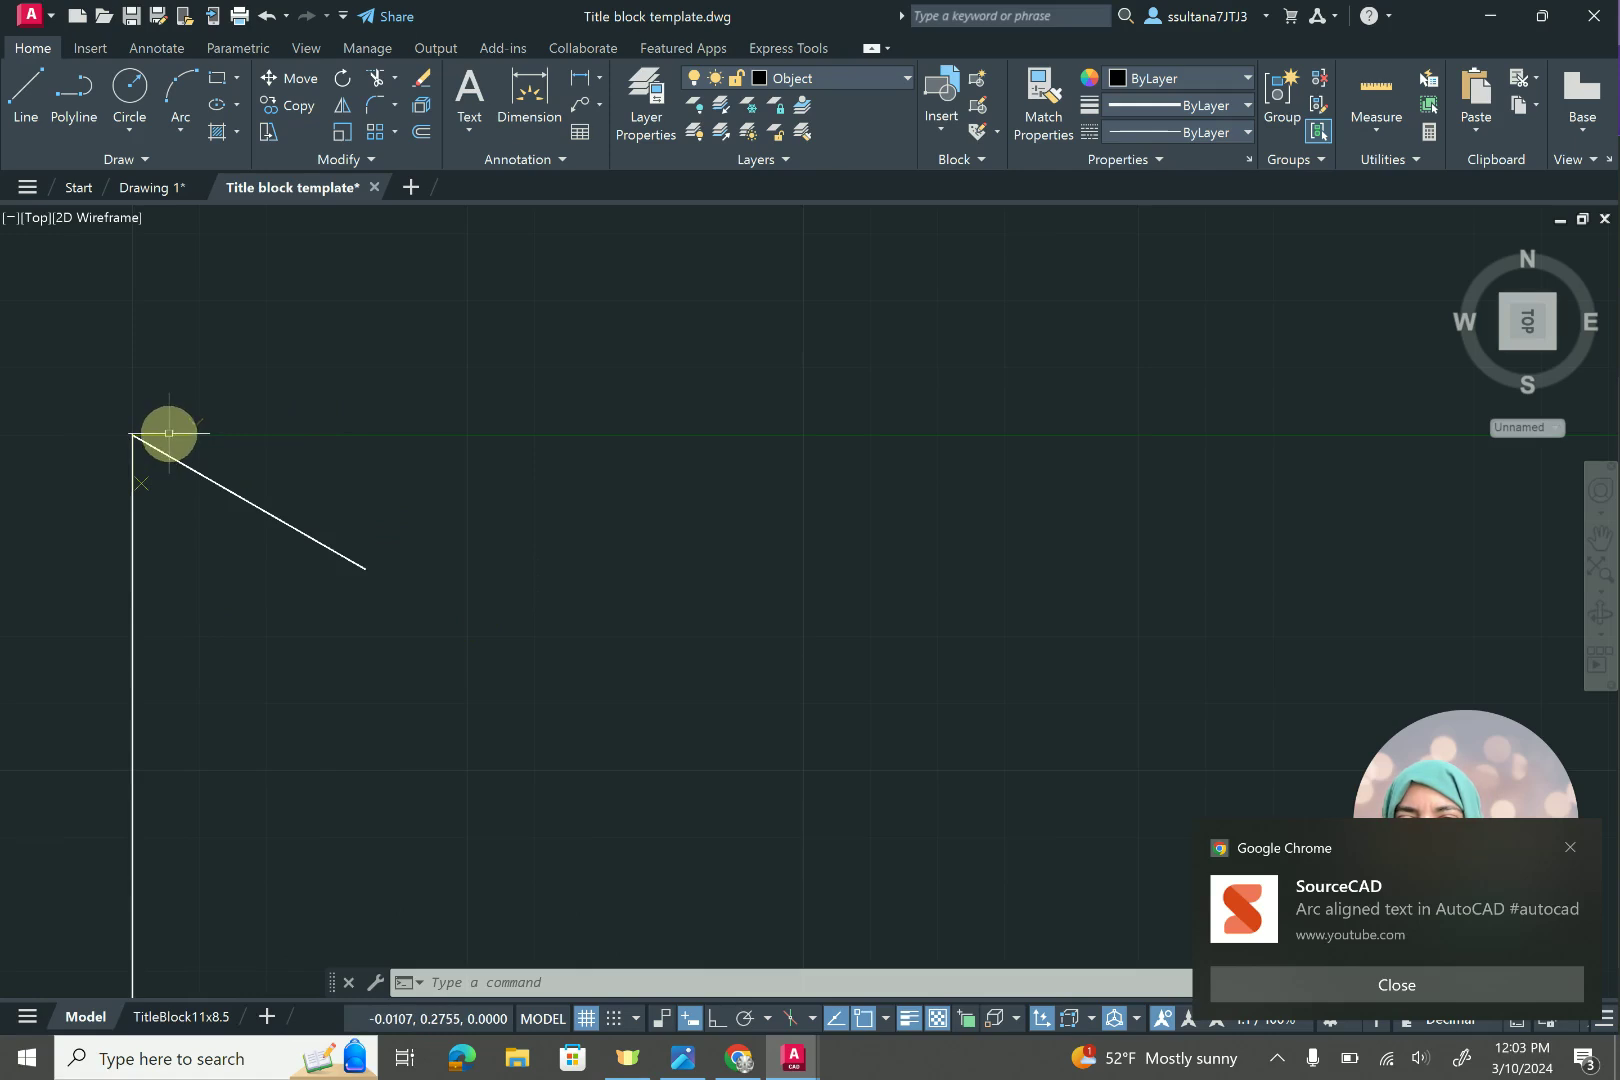
{"action": "type", "text": "UCS"}
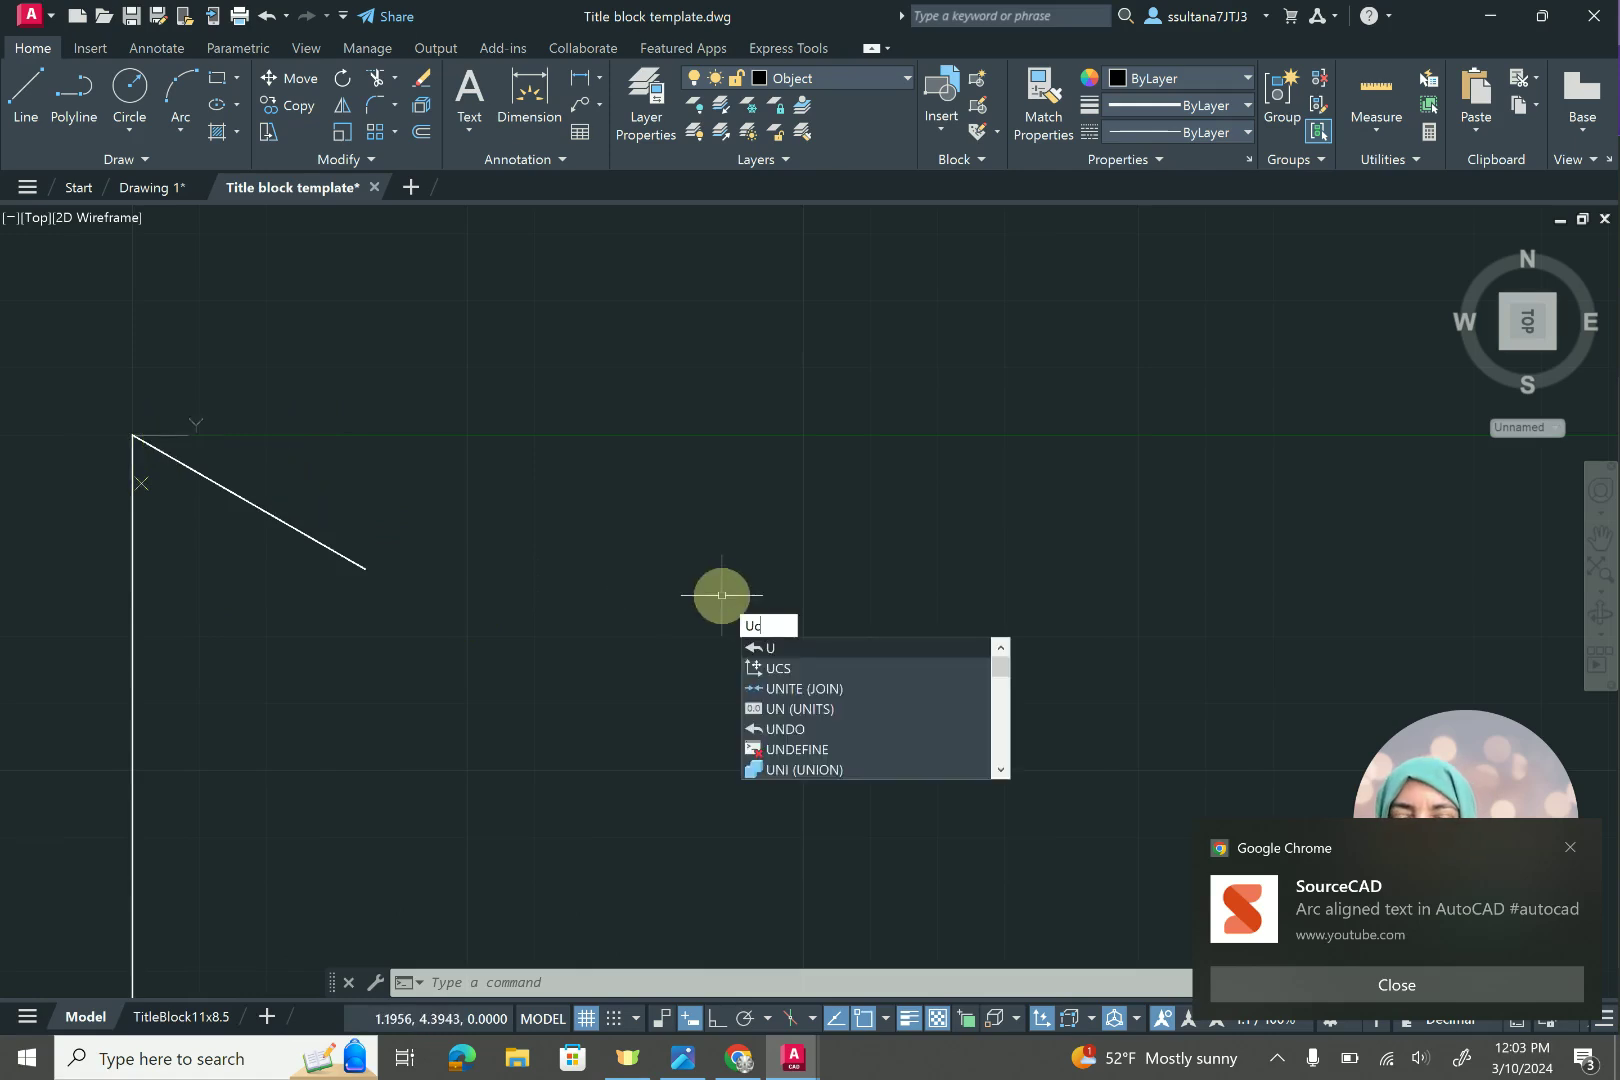
{"action": "key", "text": "Return"}
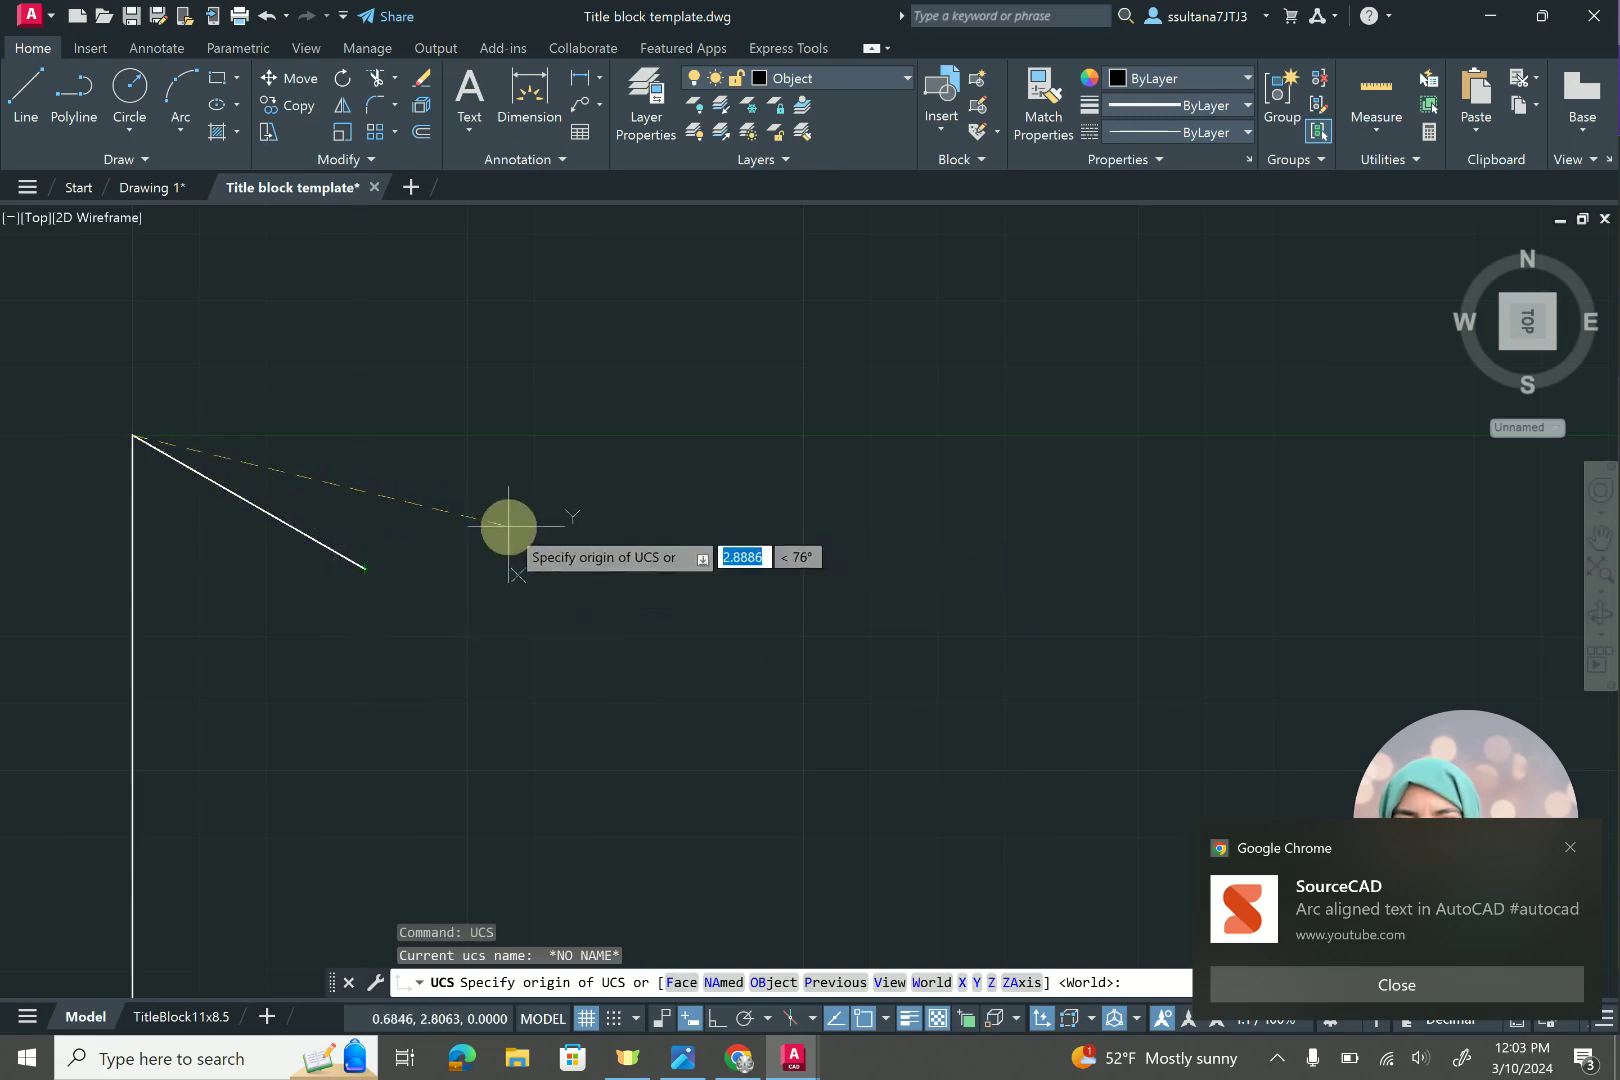
{"action": "left_click", "coordinate": [364, 567]}
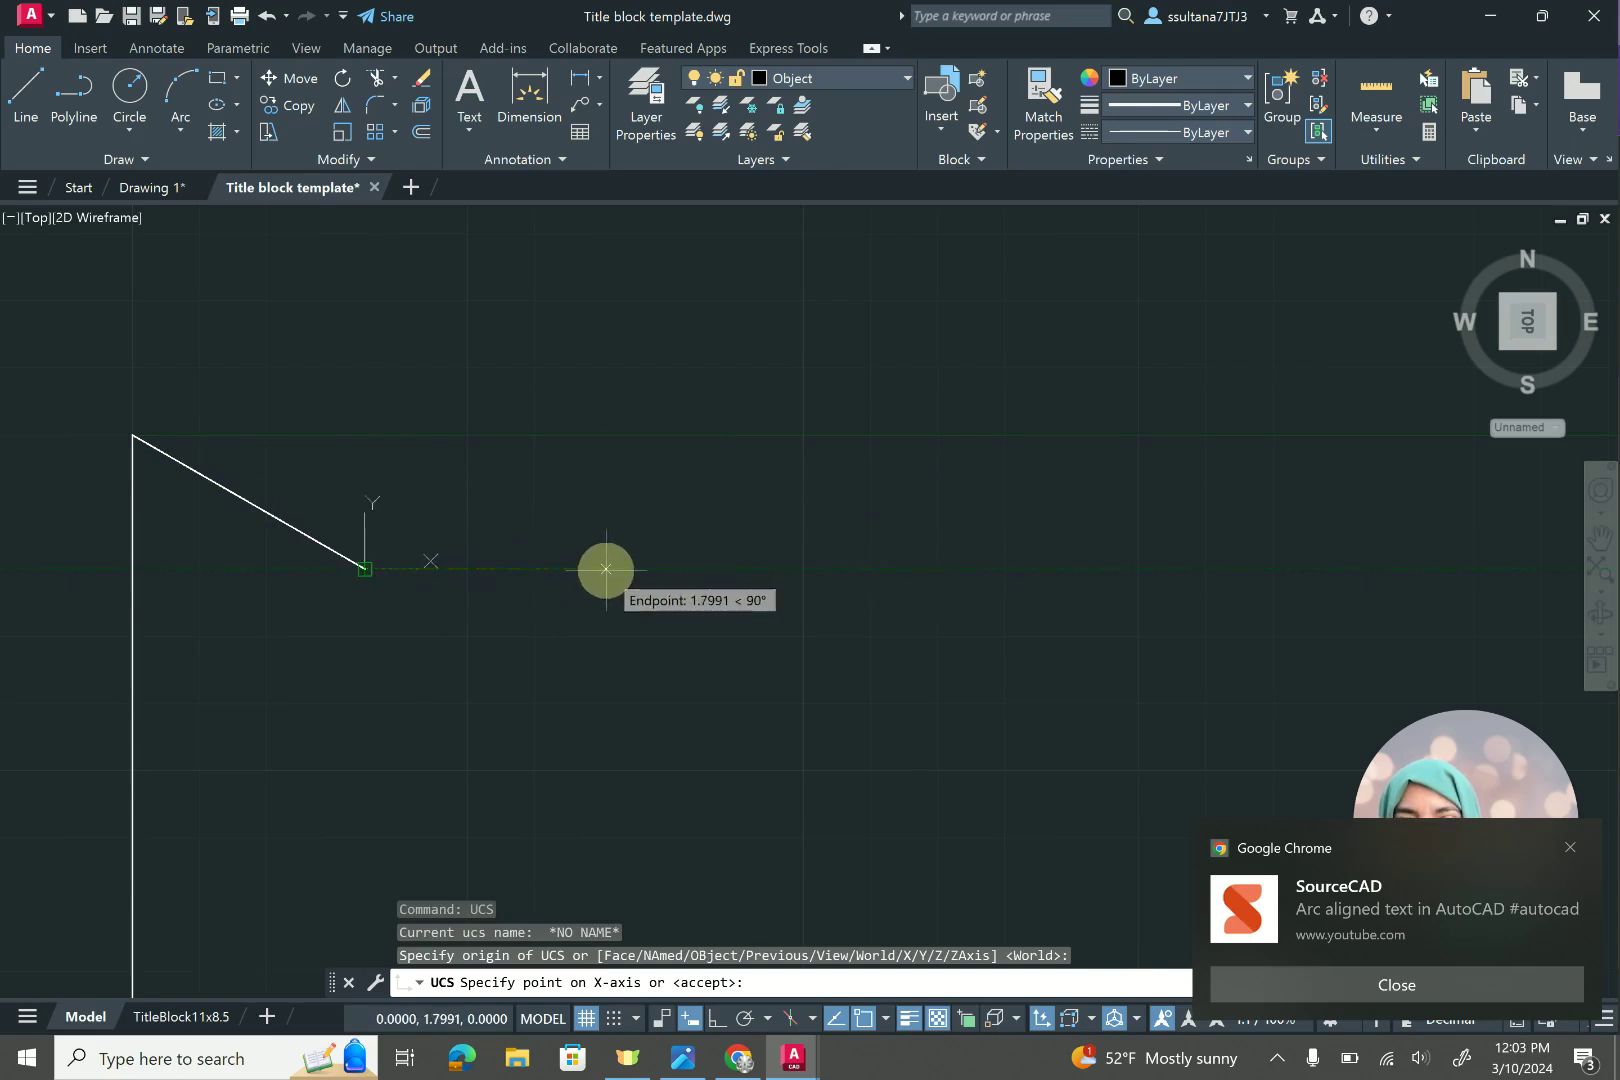
{"action": "left_click", "coordinate": [605, 568]}
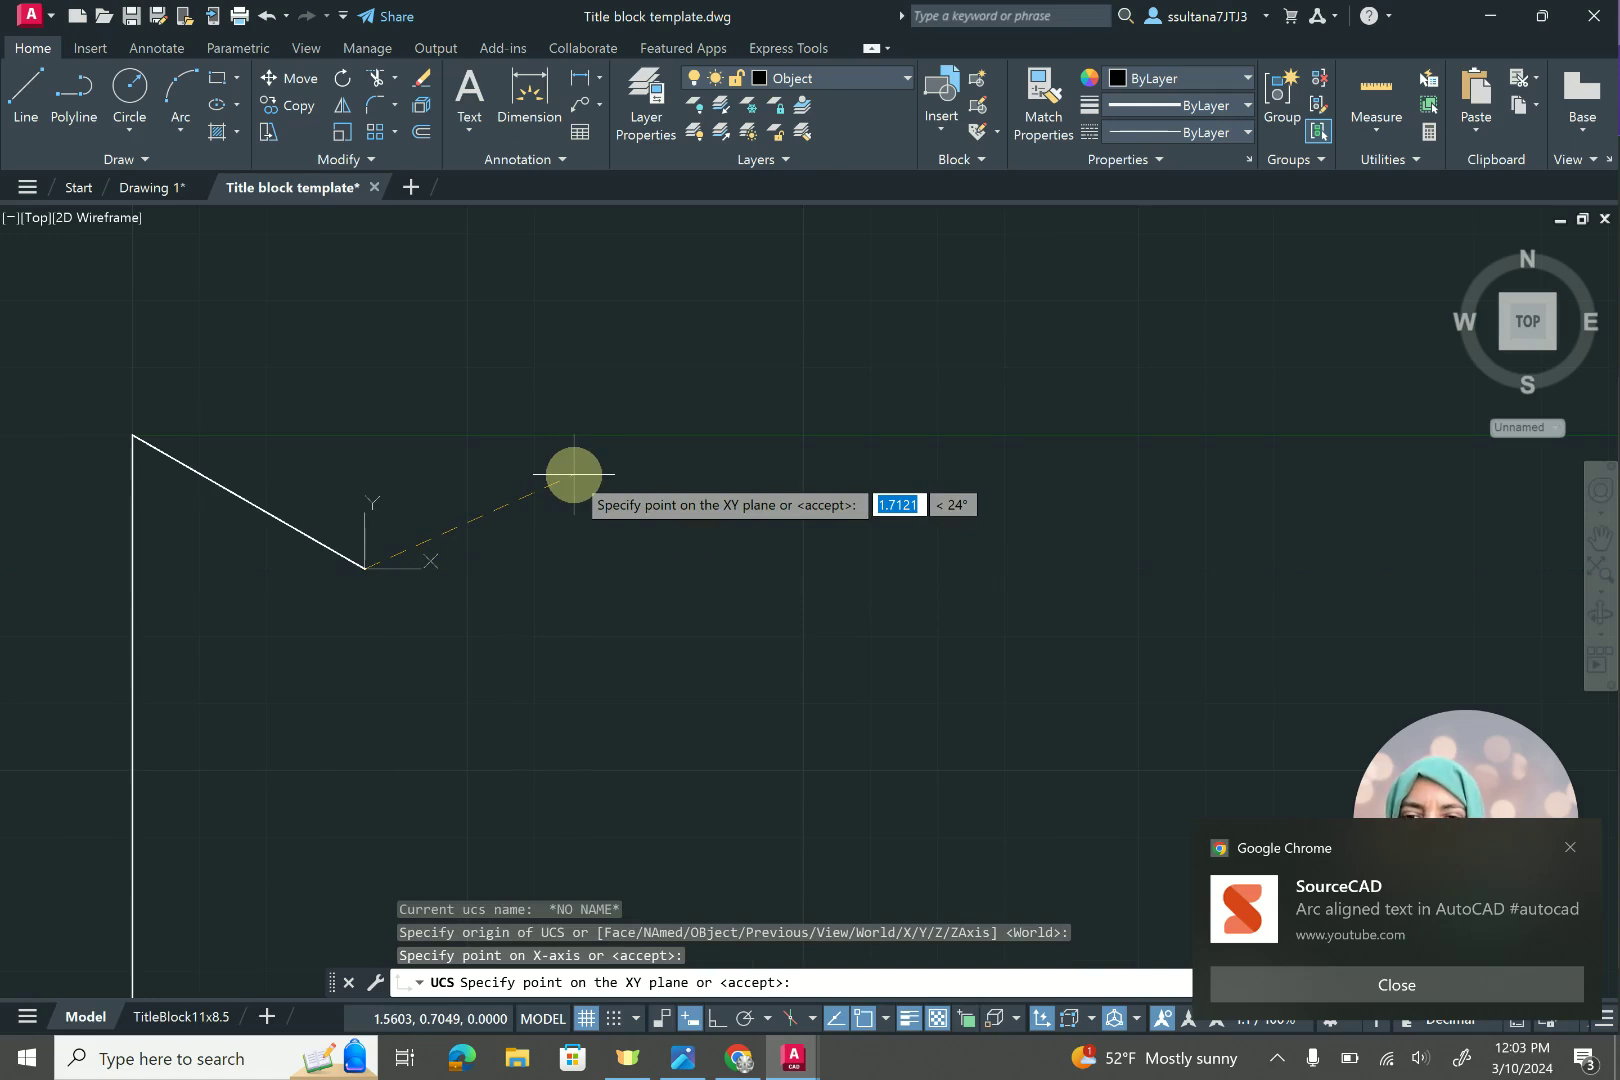
{"action": "left_click", "coordinate": [574, 474]}
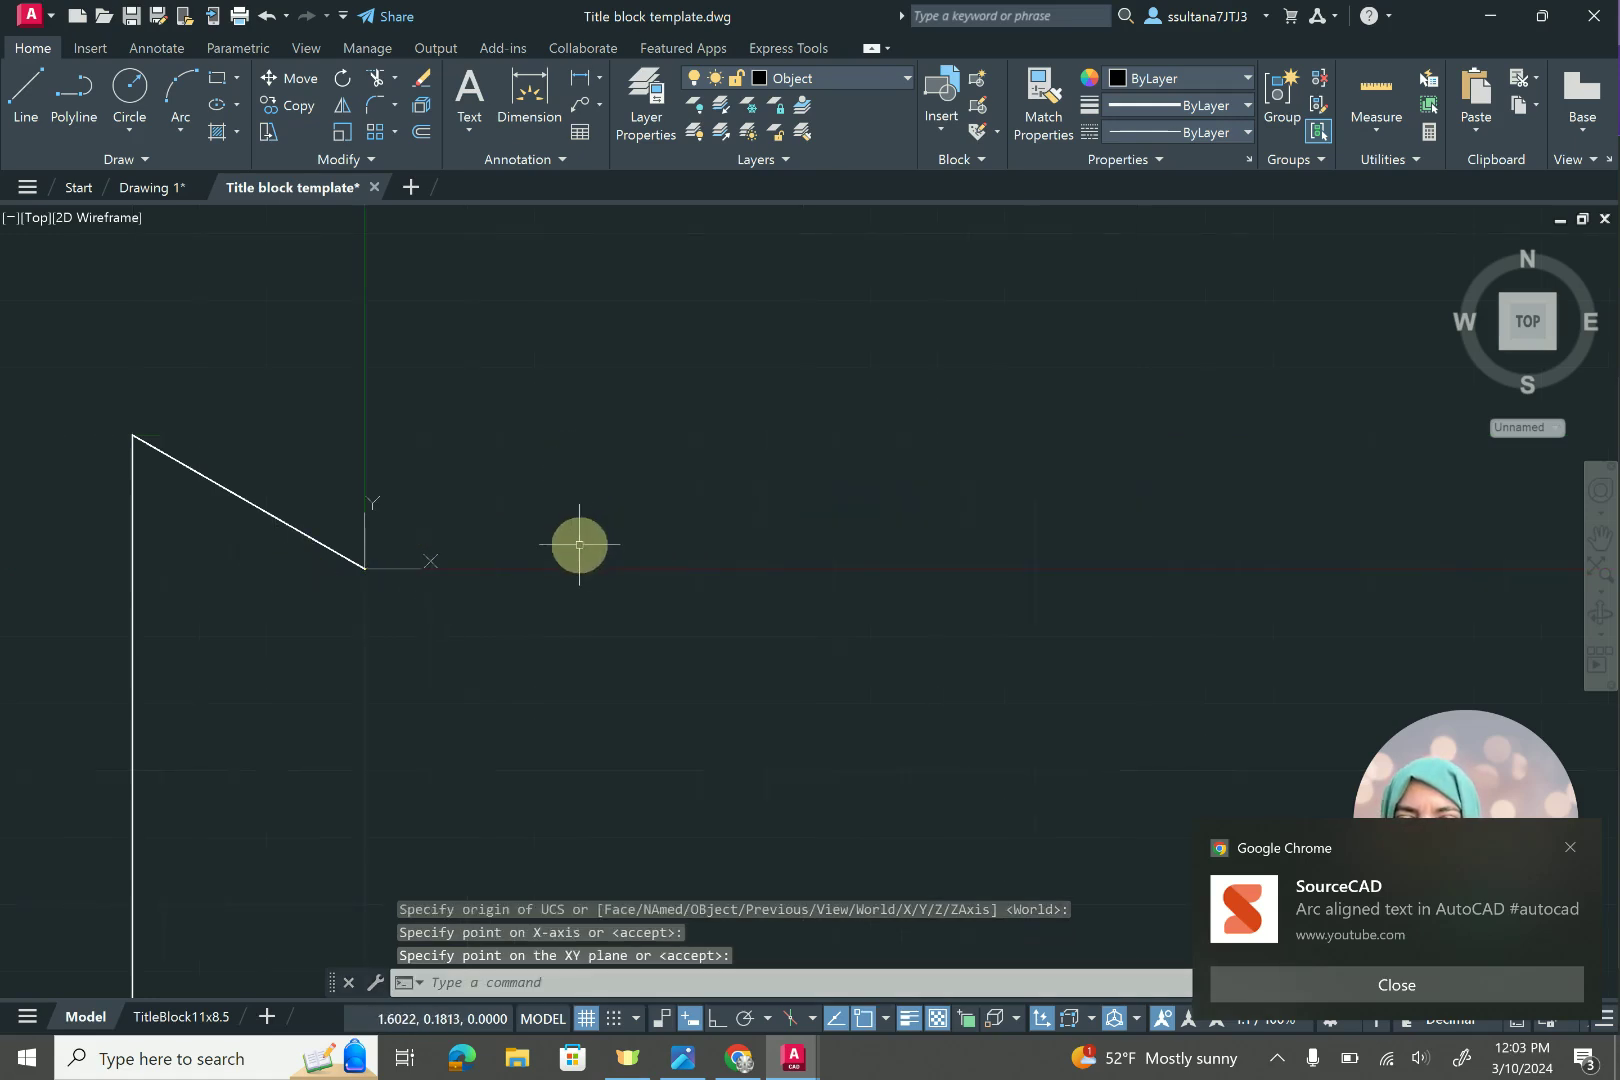
Draw a single line segment from the 2<60 segment's lower endpoint to @2<10.
{"action": "type", "text": "l"}
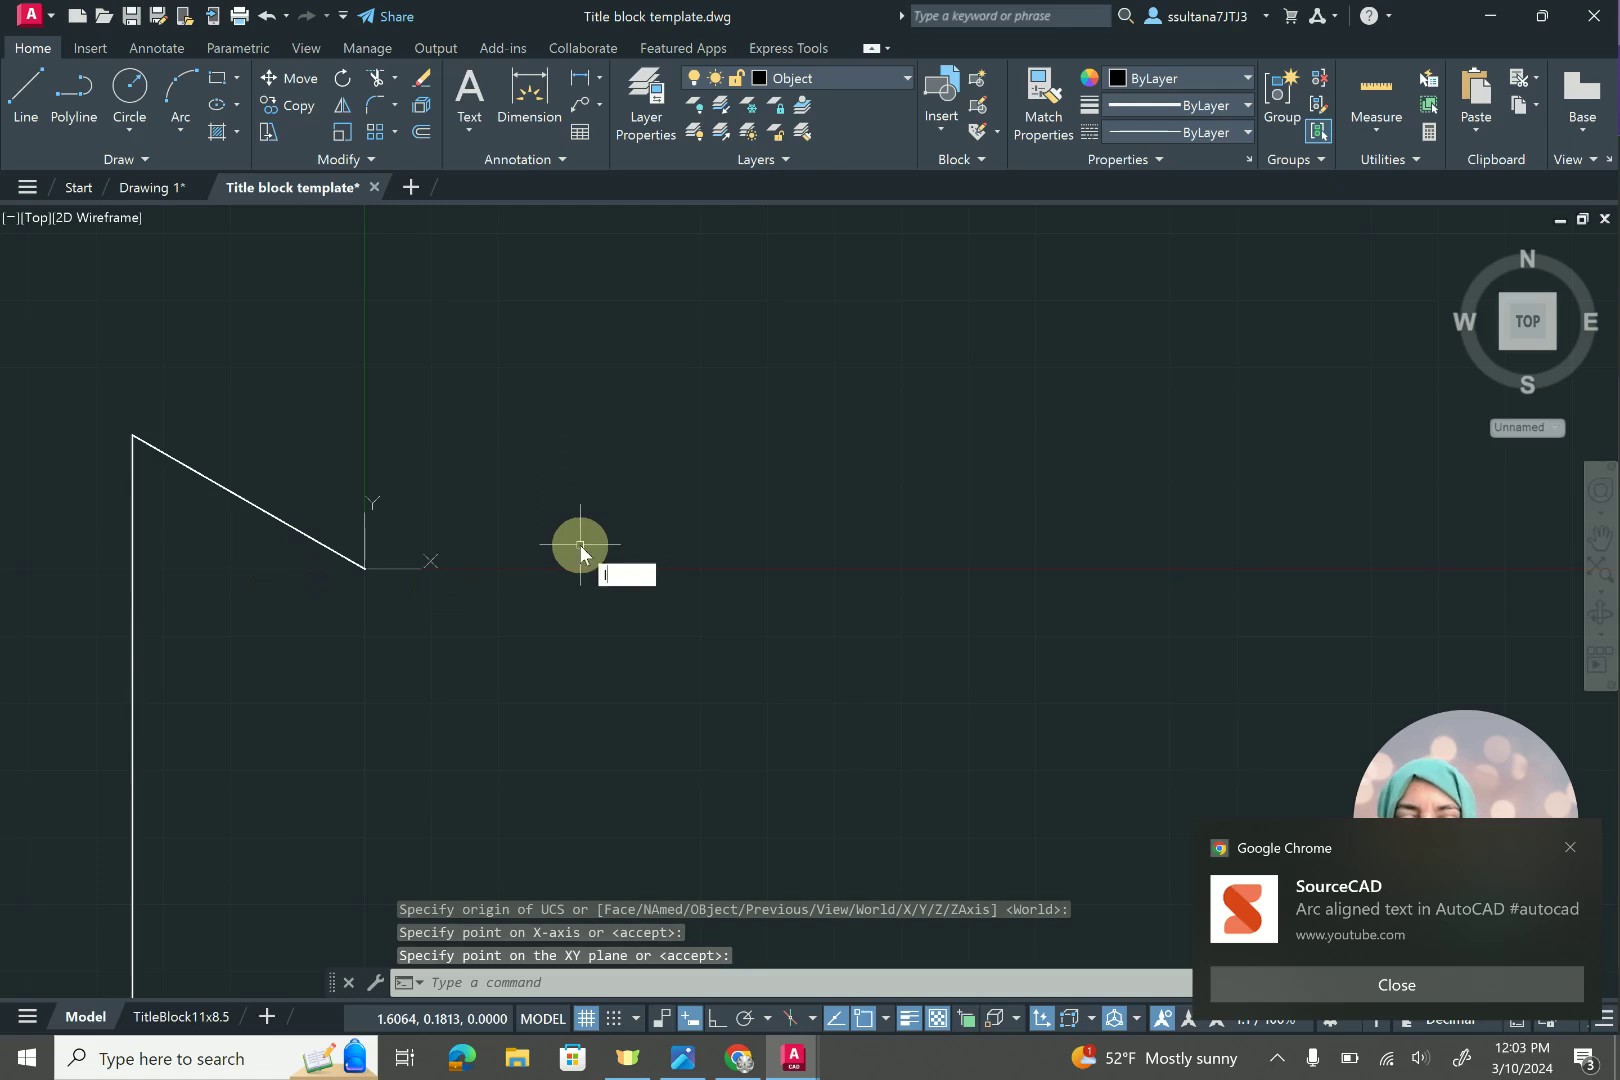
{"action": "key", "text": "Return"}
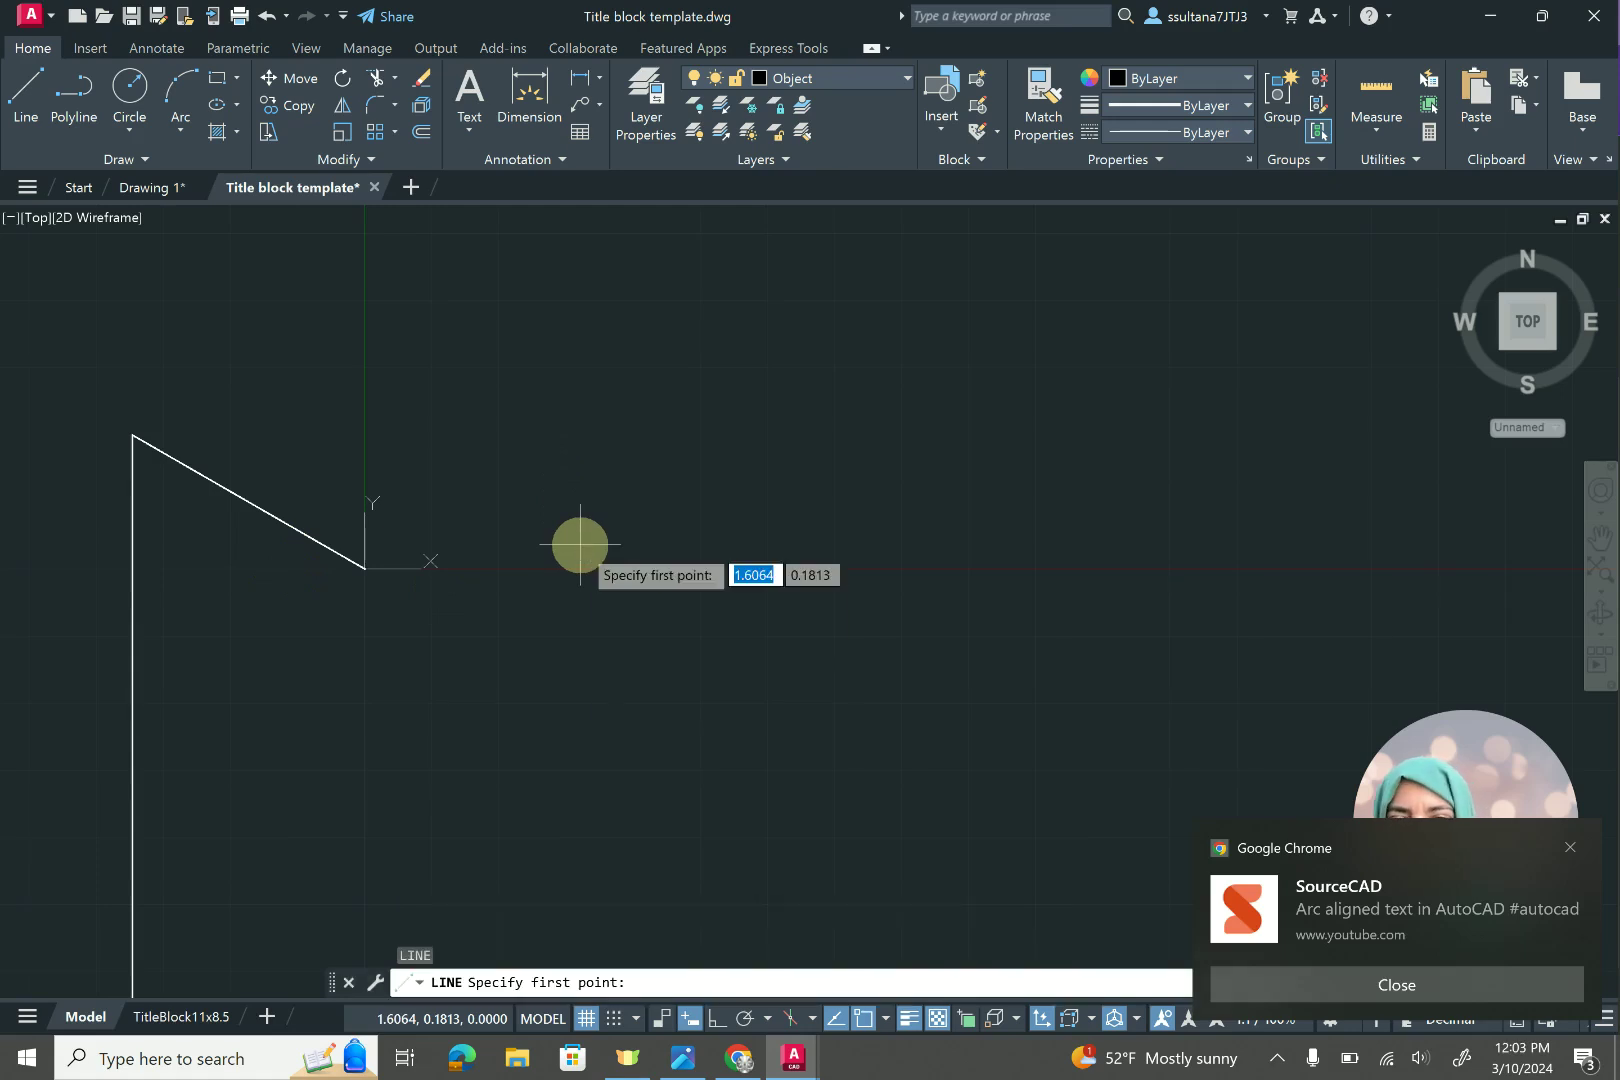
{"action": "left_click", "coordinate": [364, 568]}
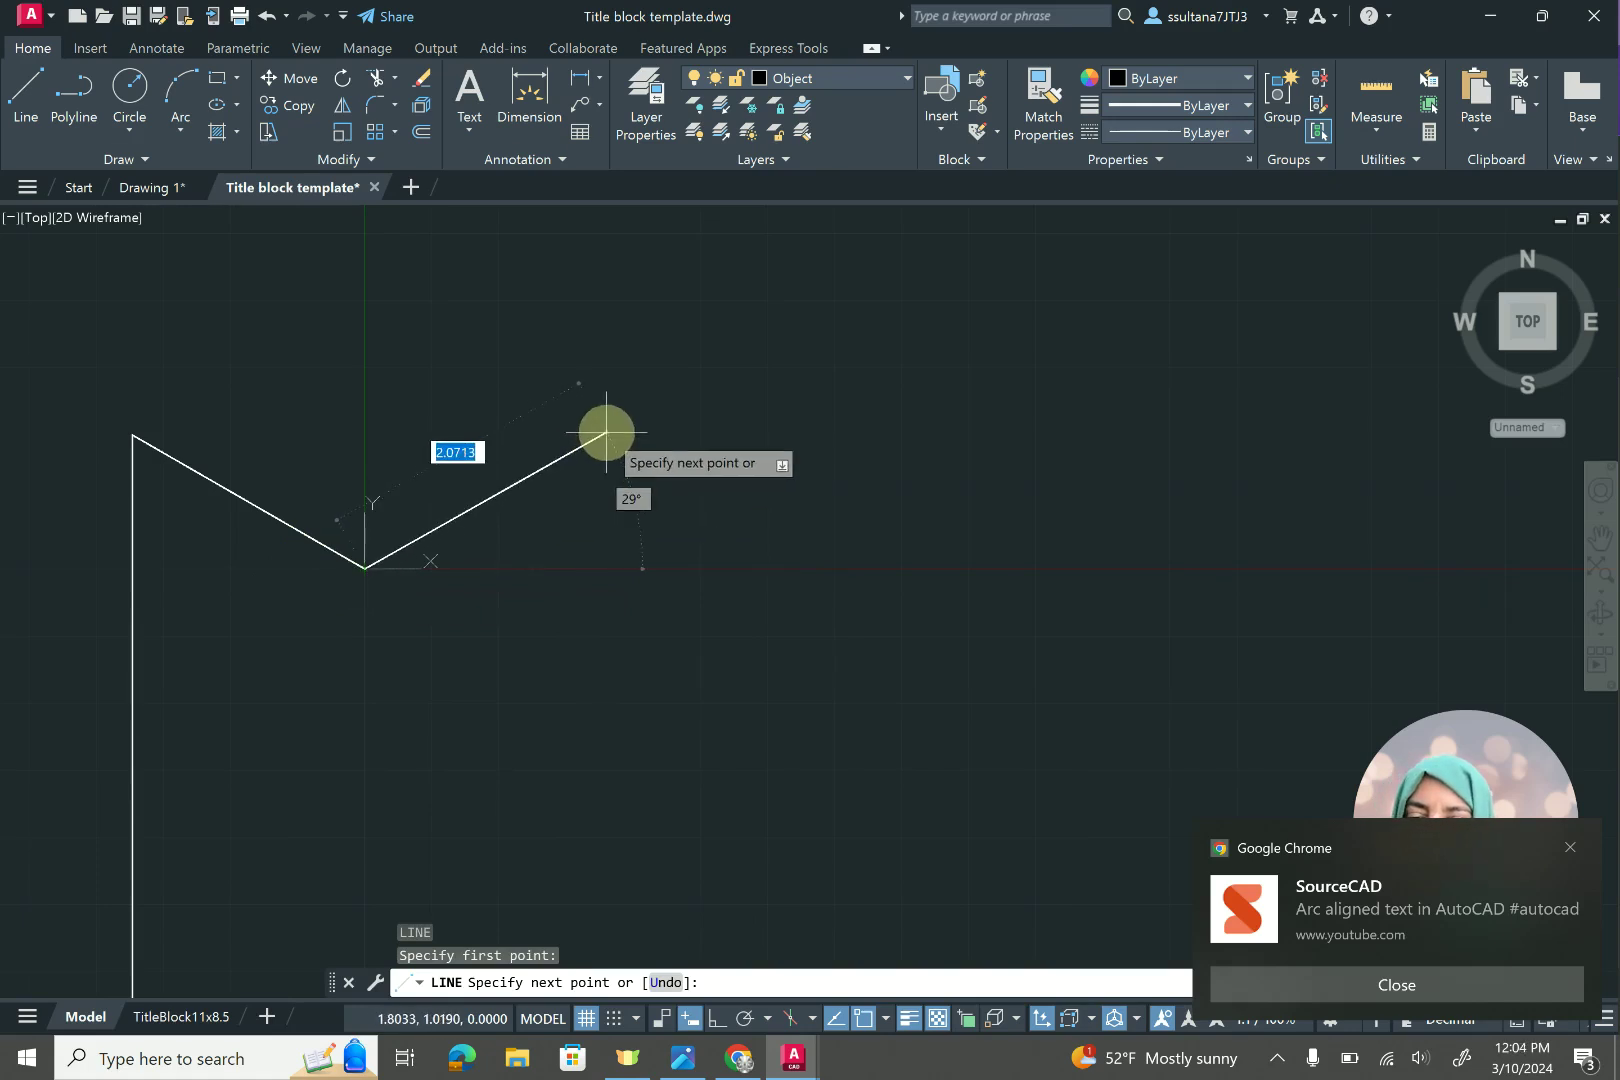
{"action": "type", "text": "@"}
{"action": "type", "text": "2"}
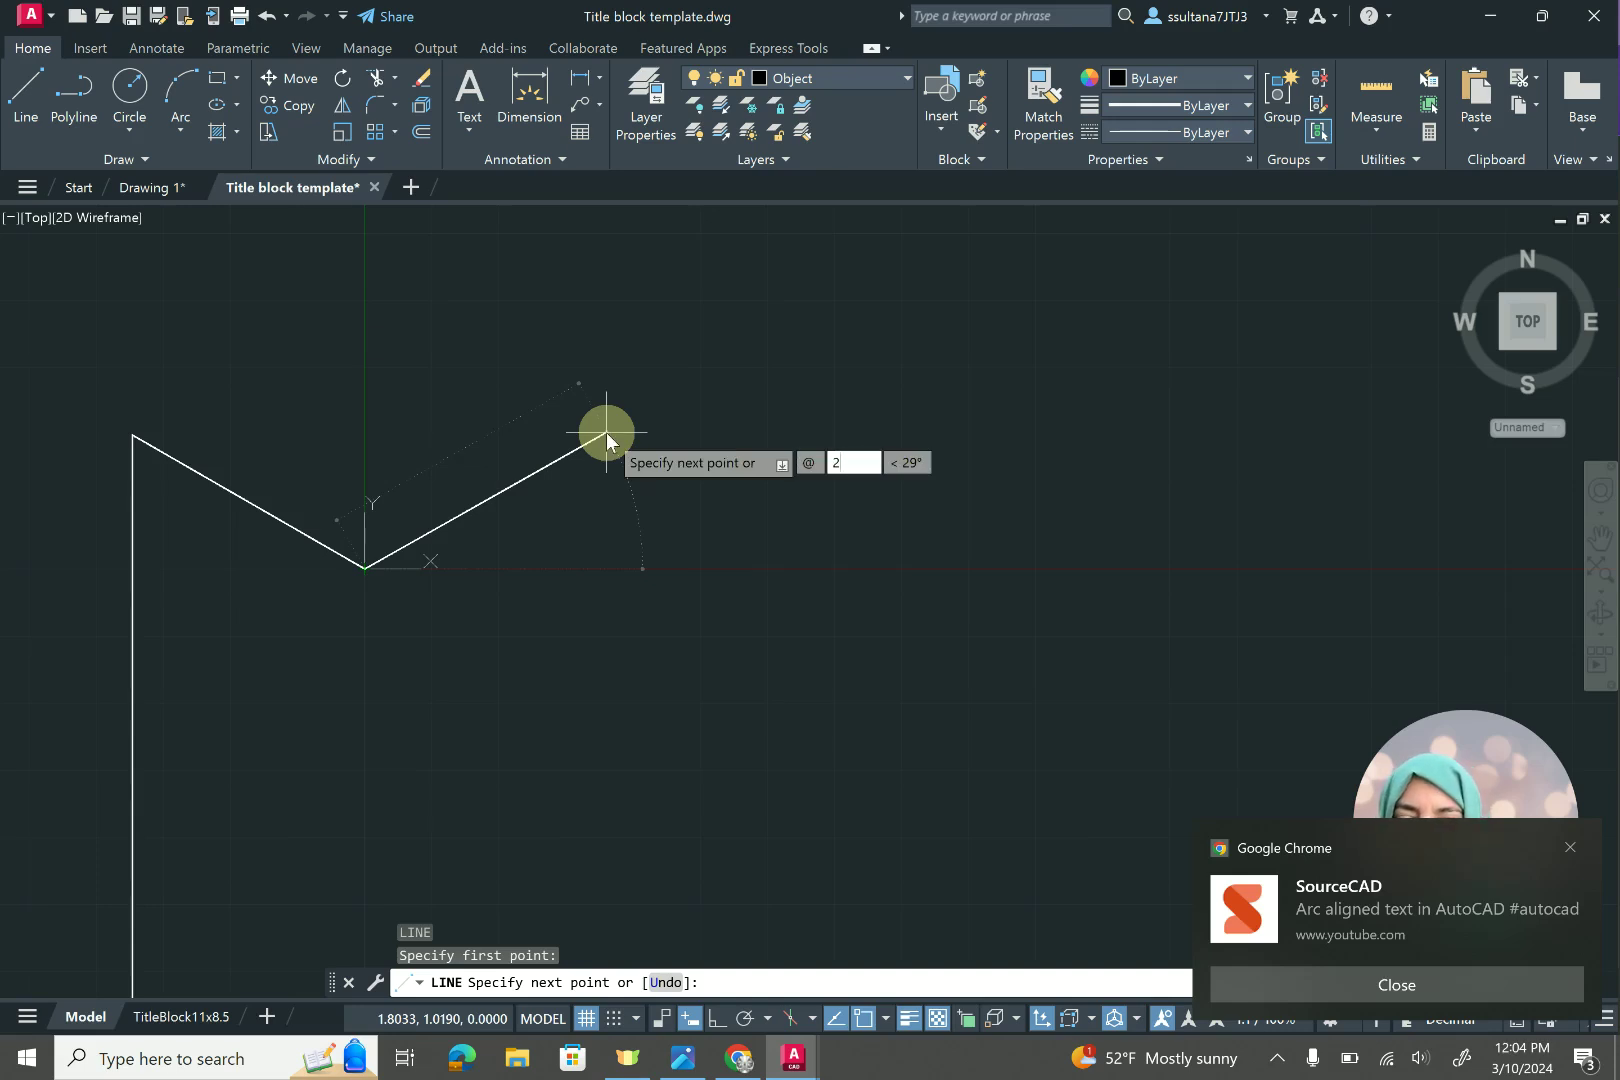
{"action": "key", "text": "Tab"}
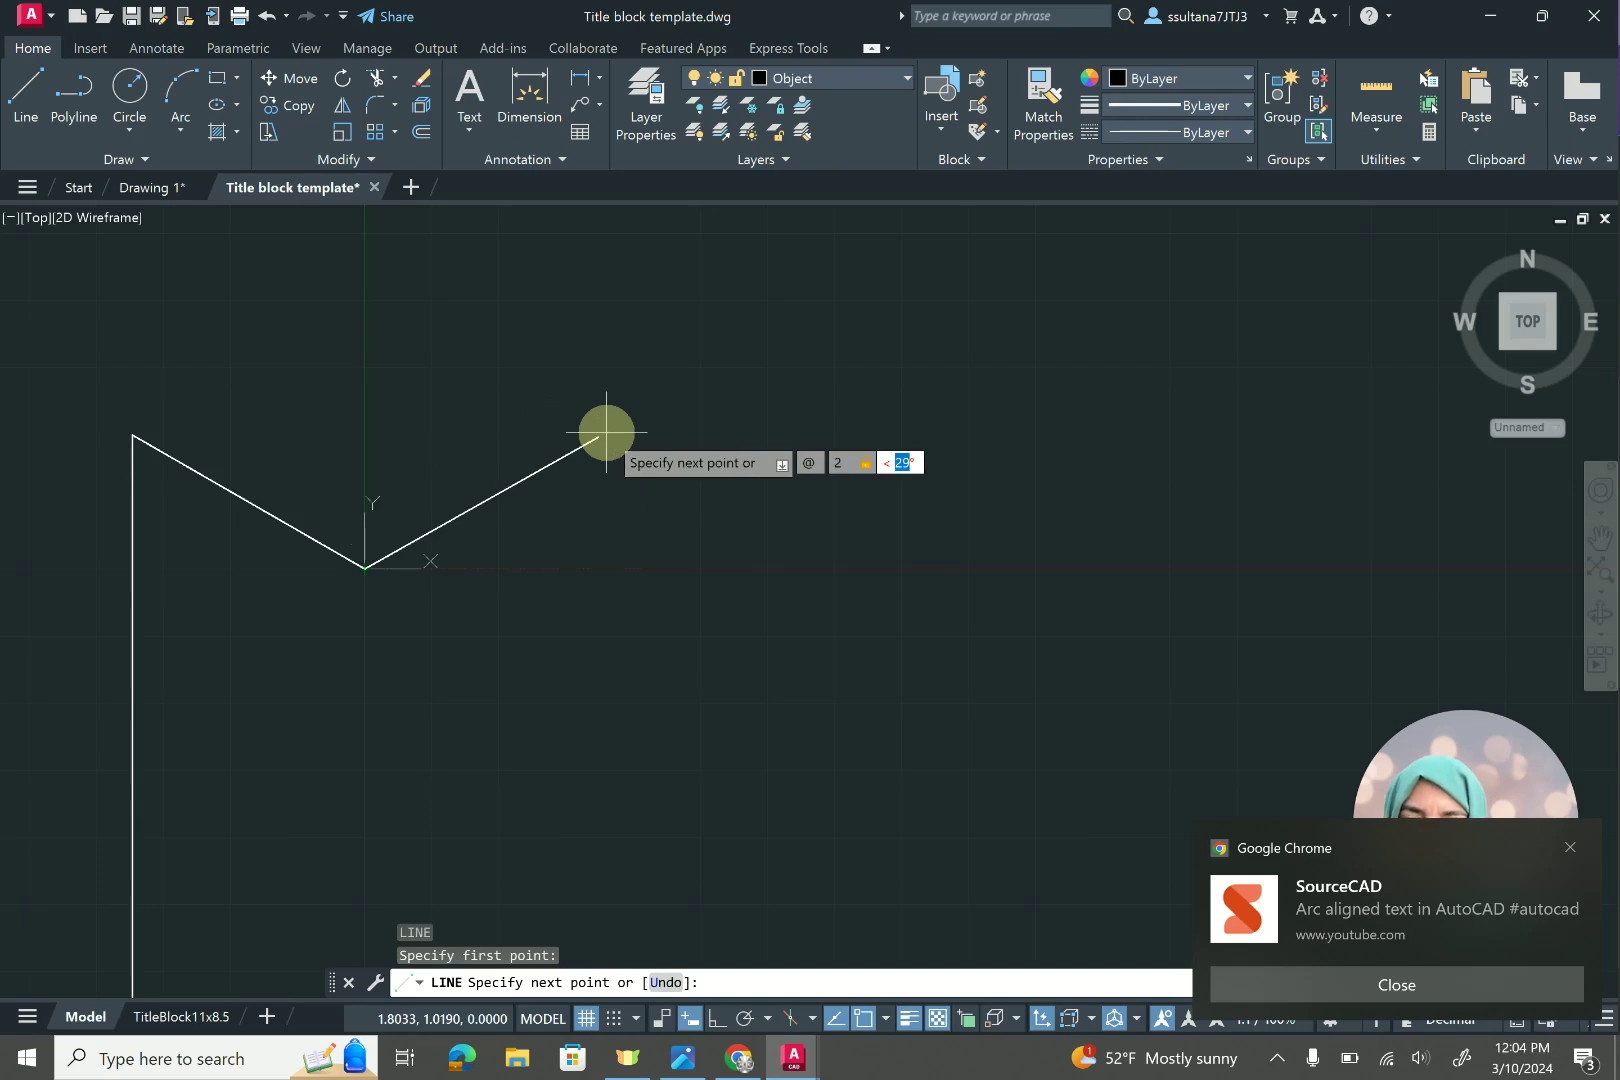
{"action": "key", "text": "Return"}
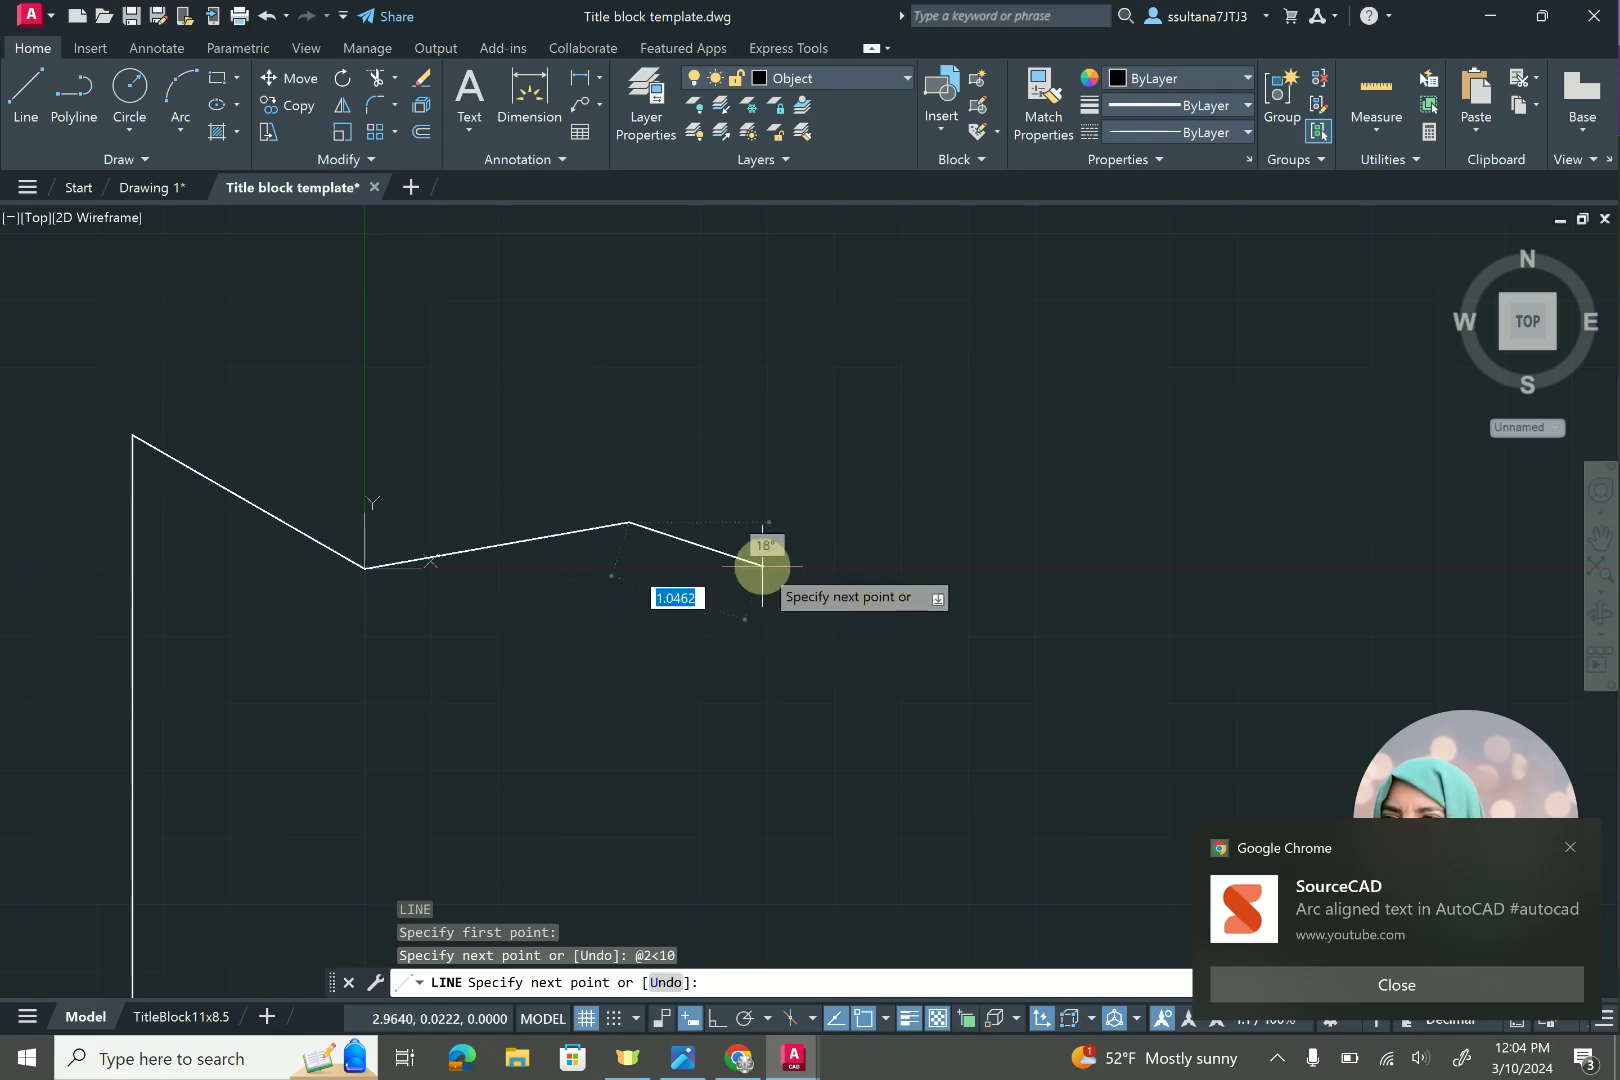
{"action": "key", "text": "Return"}
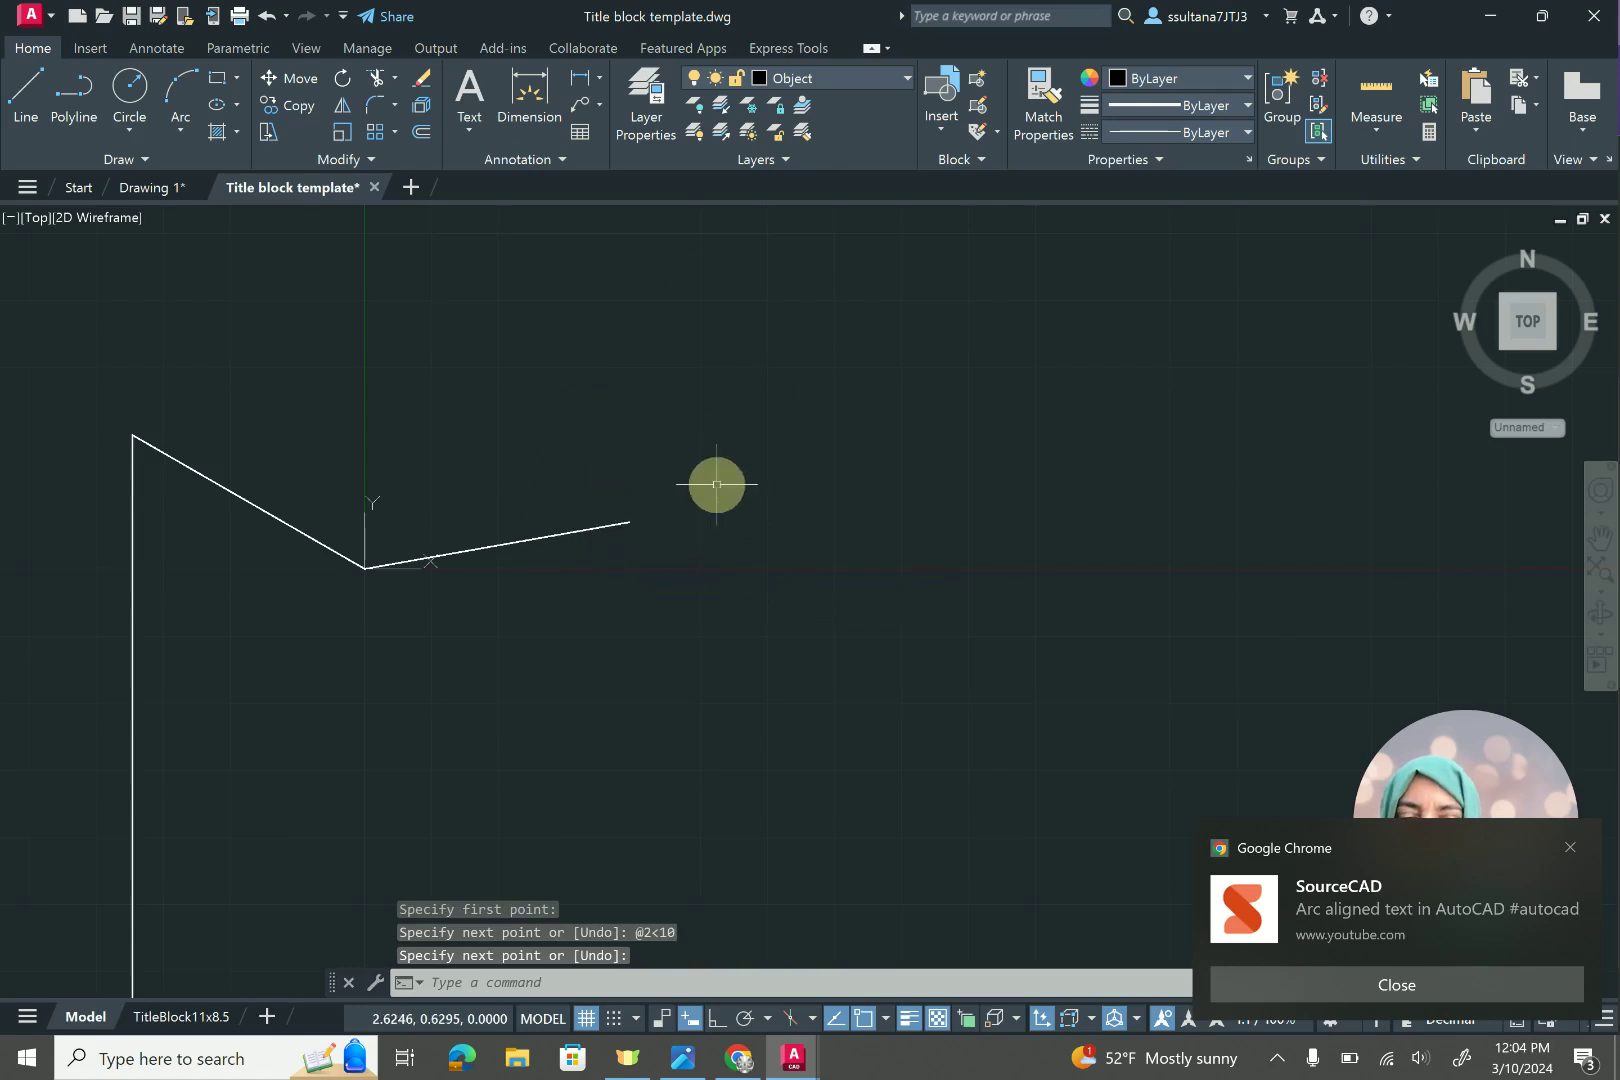
Define a UCS with its origin at the 2<10 segment's outer endpoint, X axis straight up and Y axis horizontally rightward.
{"action": "type", "text": "ucs"}
{"action": "key", "text": "Return"}
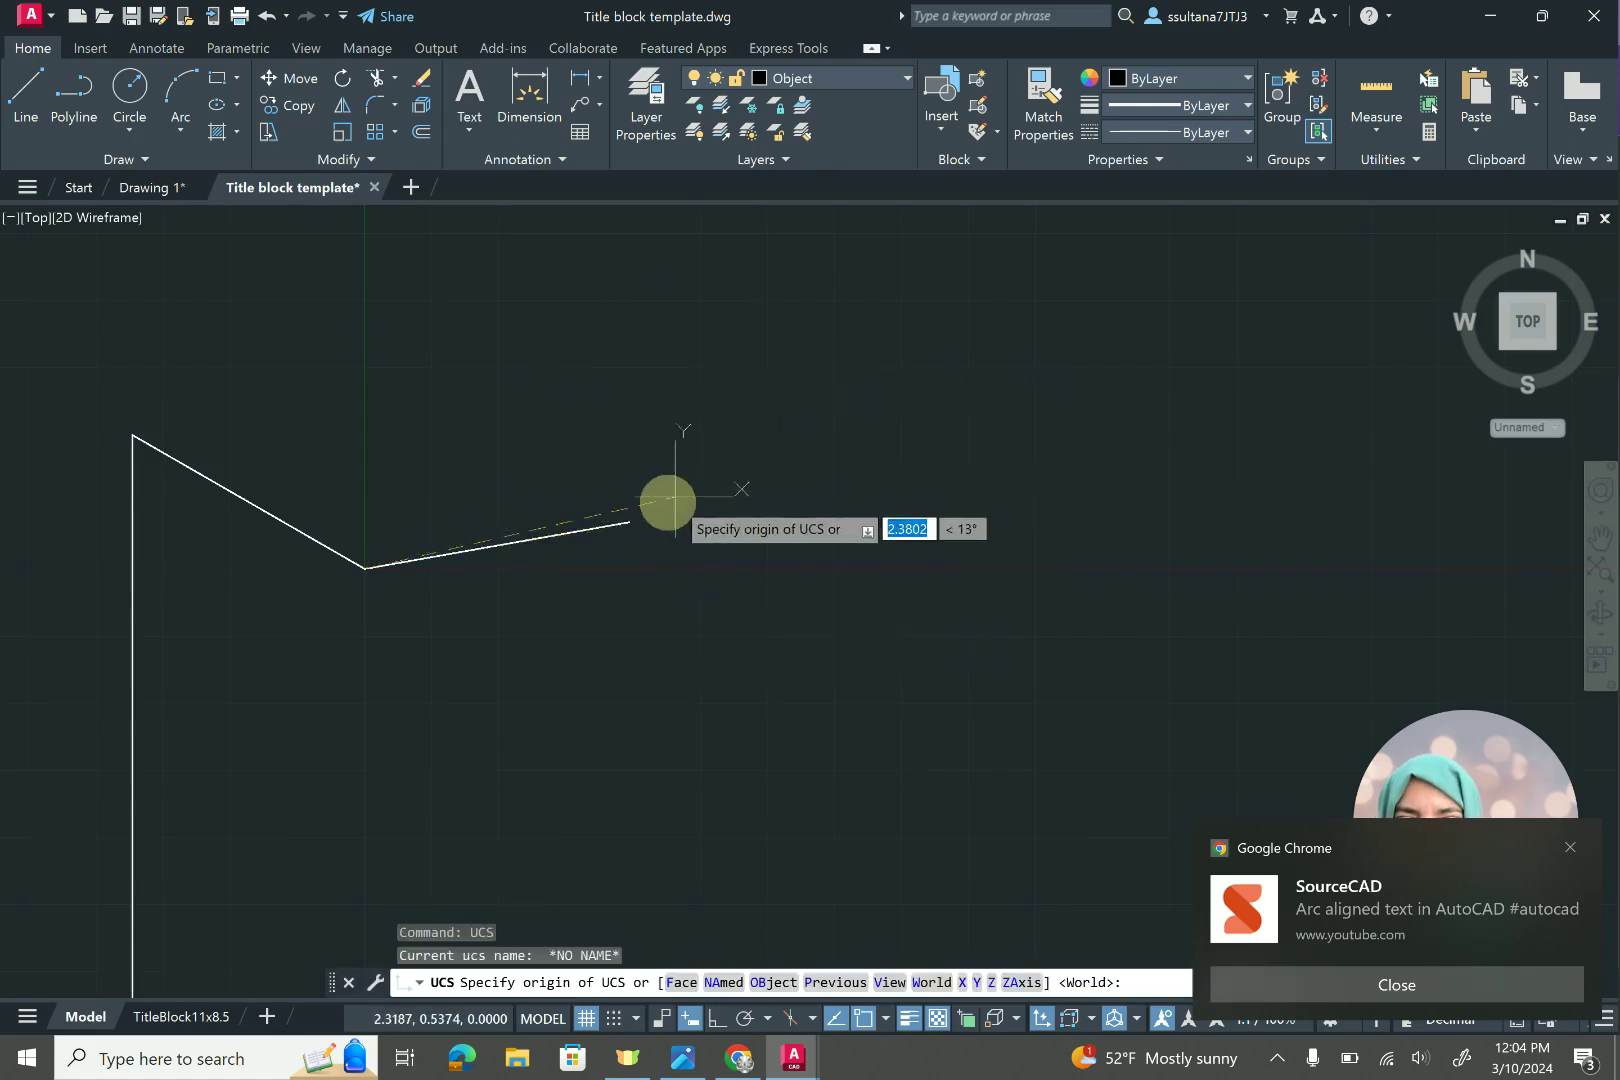
{"action": "left_click", "coordinate": [627, 521]}
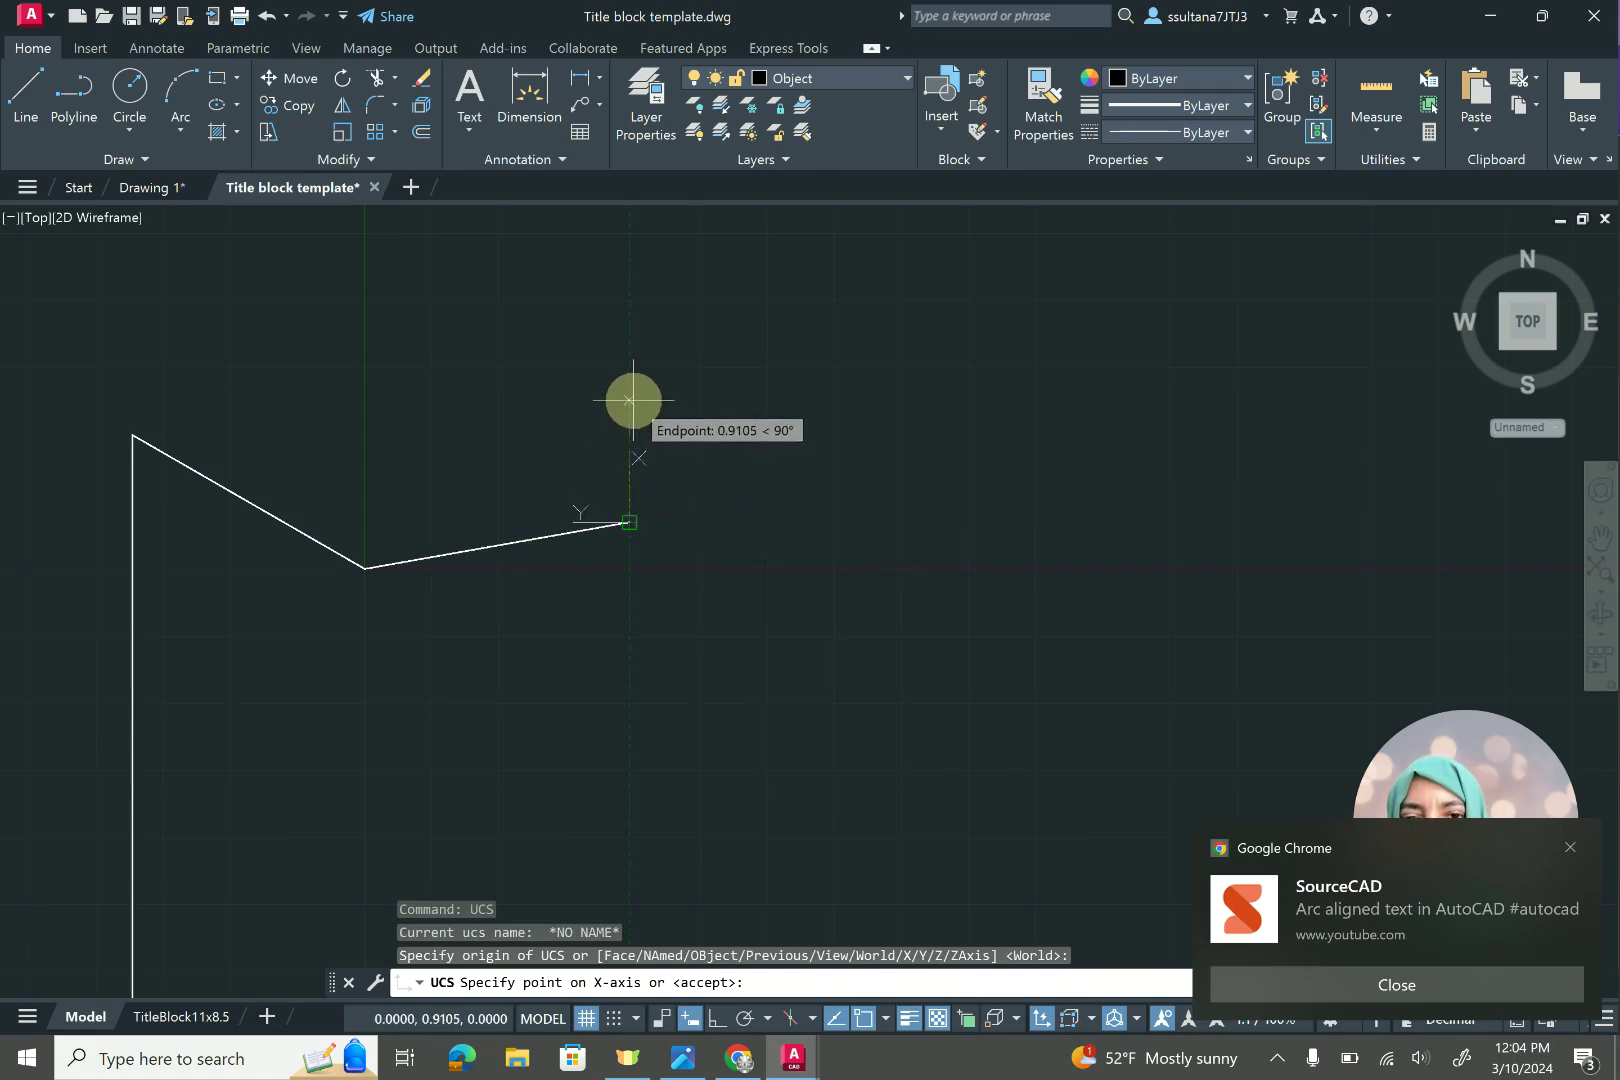
{"action": "left_click", "coordinate": [630, 400]}
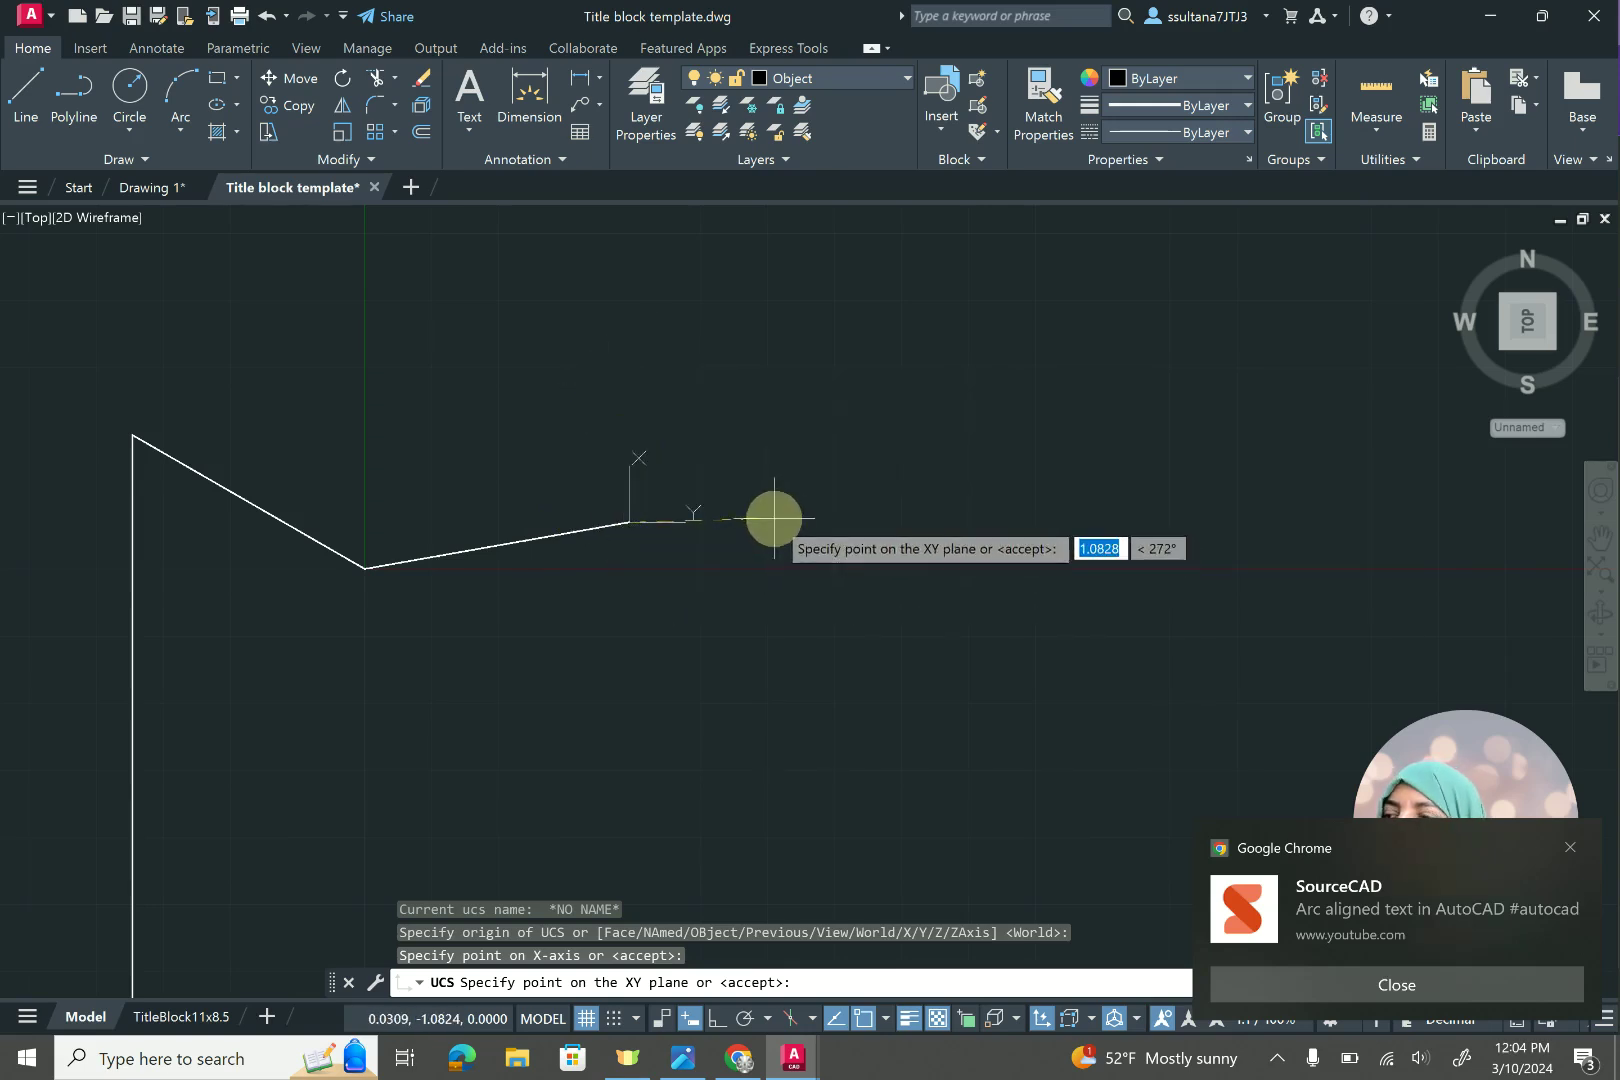
{"action": "left_click", "coordinate": [925, 520]}
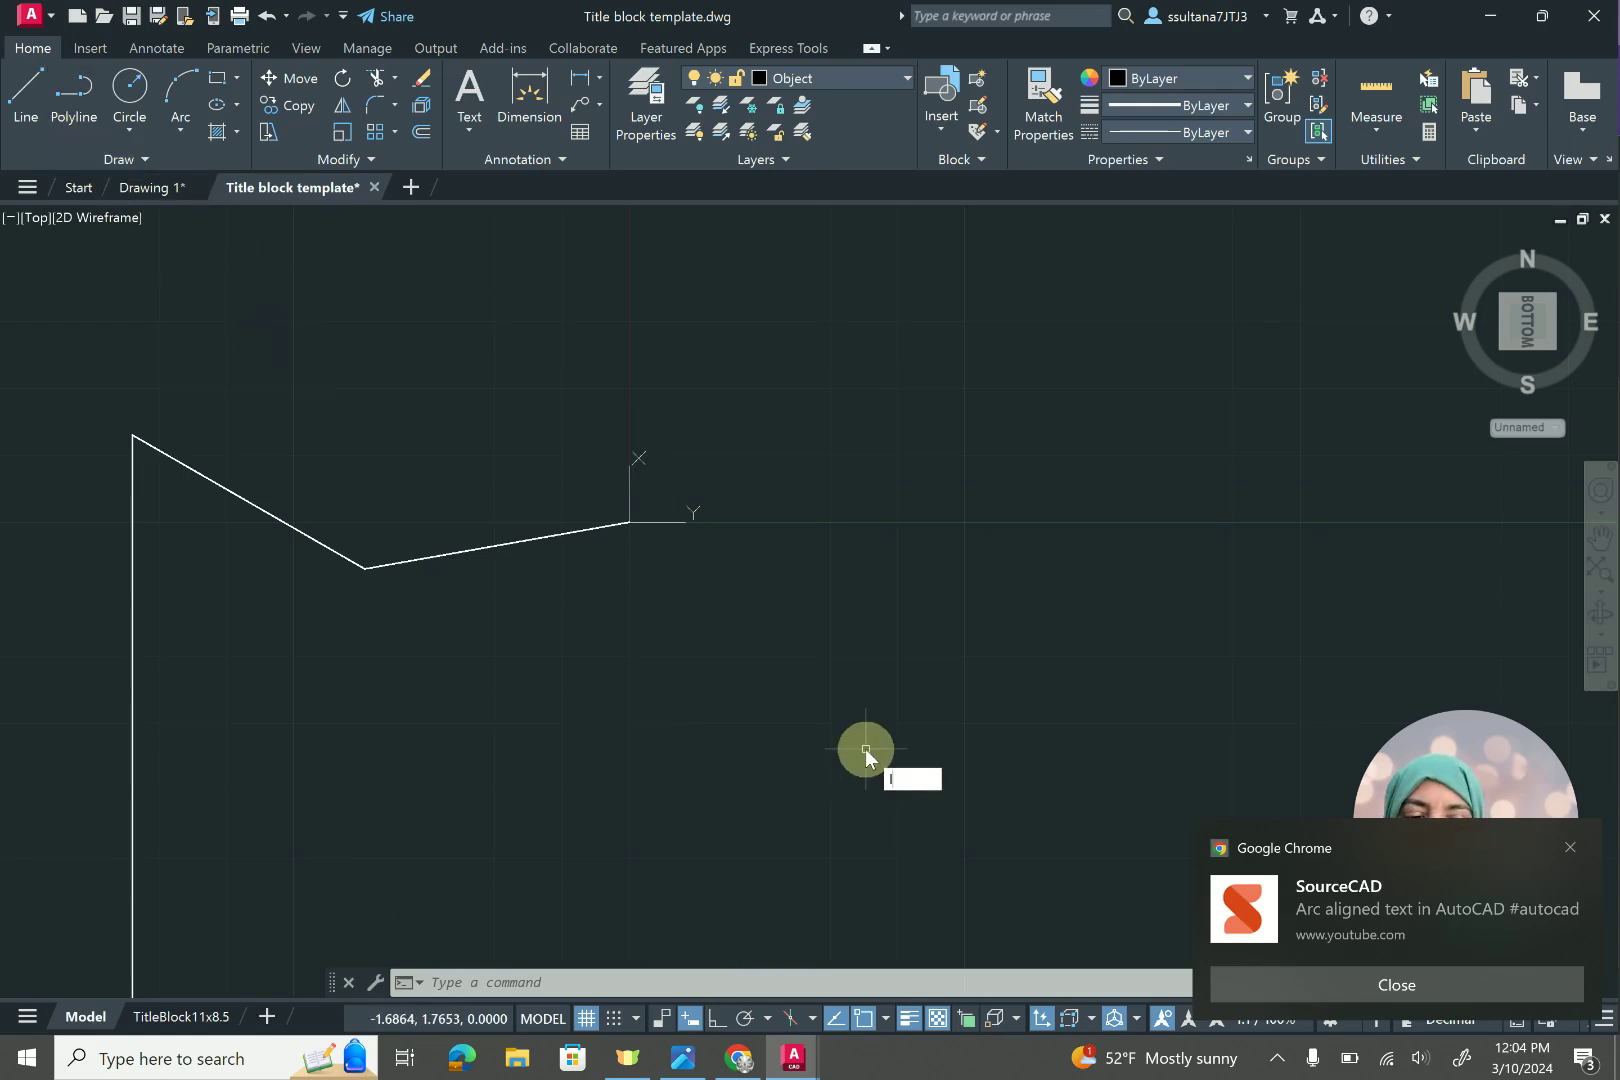
Draw a single line segment from the 2<10 segment's outer endpoint to @3<110.
{"action": "key", "text": "Return"}
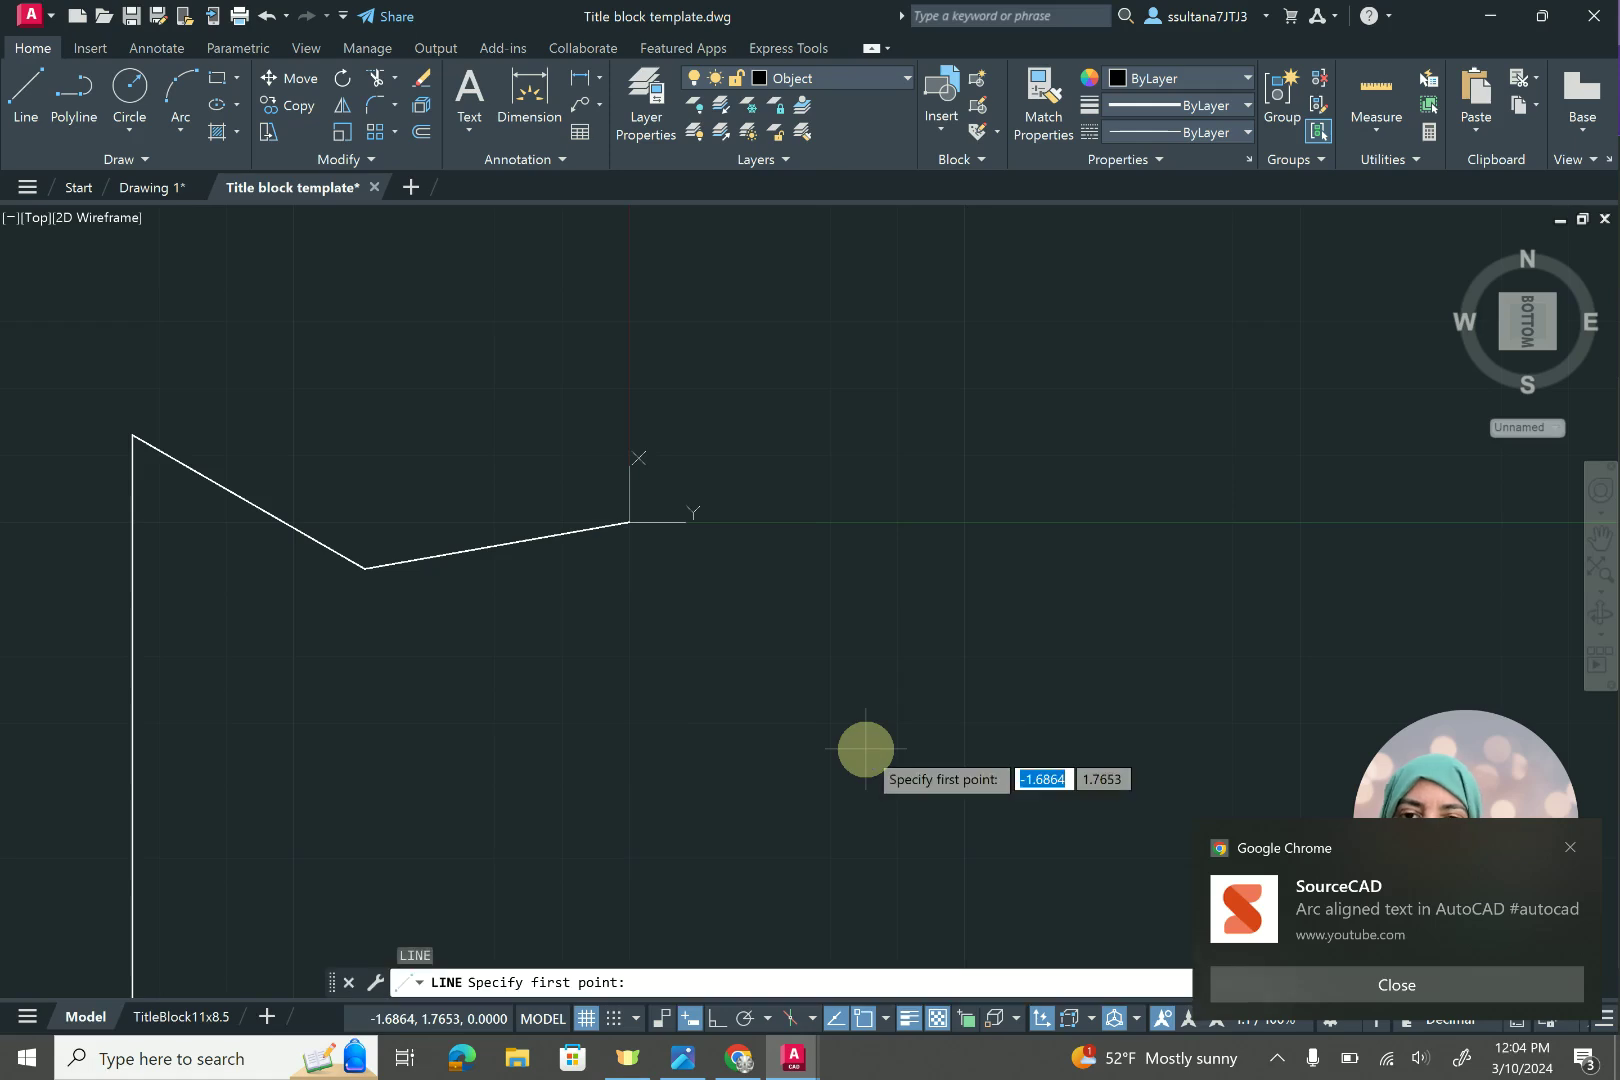
{"action": "left_click", "coordinate": [628, 522]}
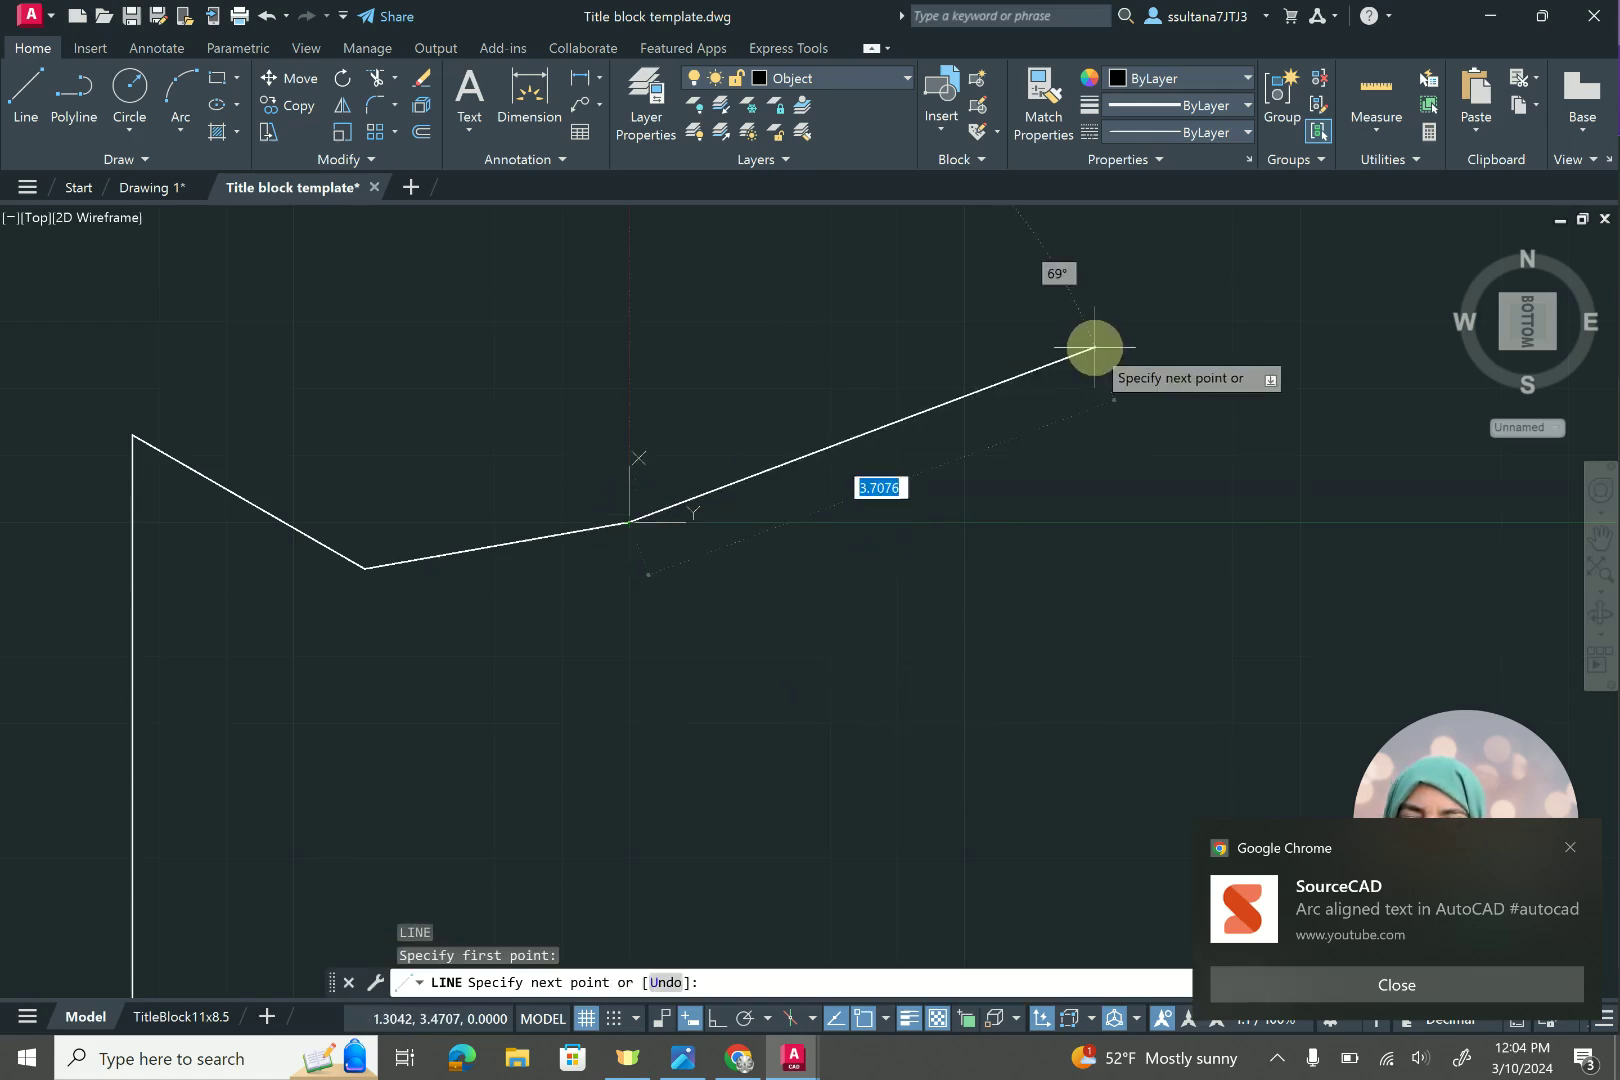
{"action": "type", "text": "@3"}
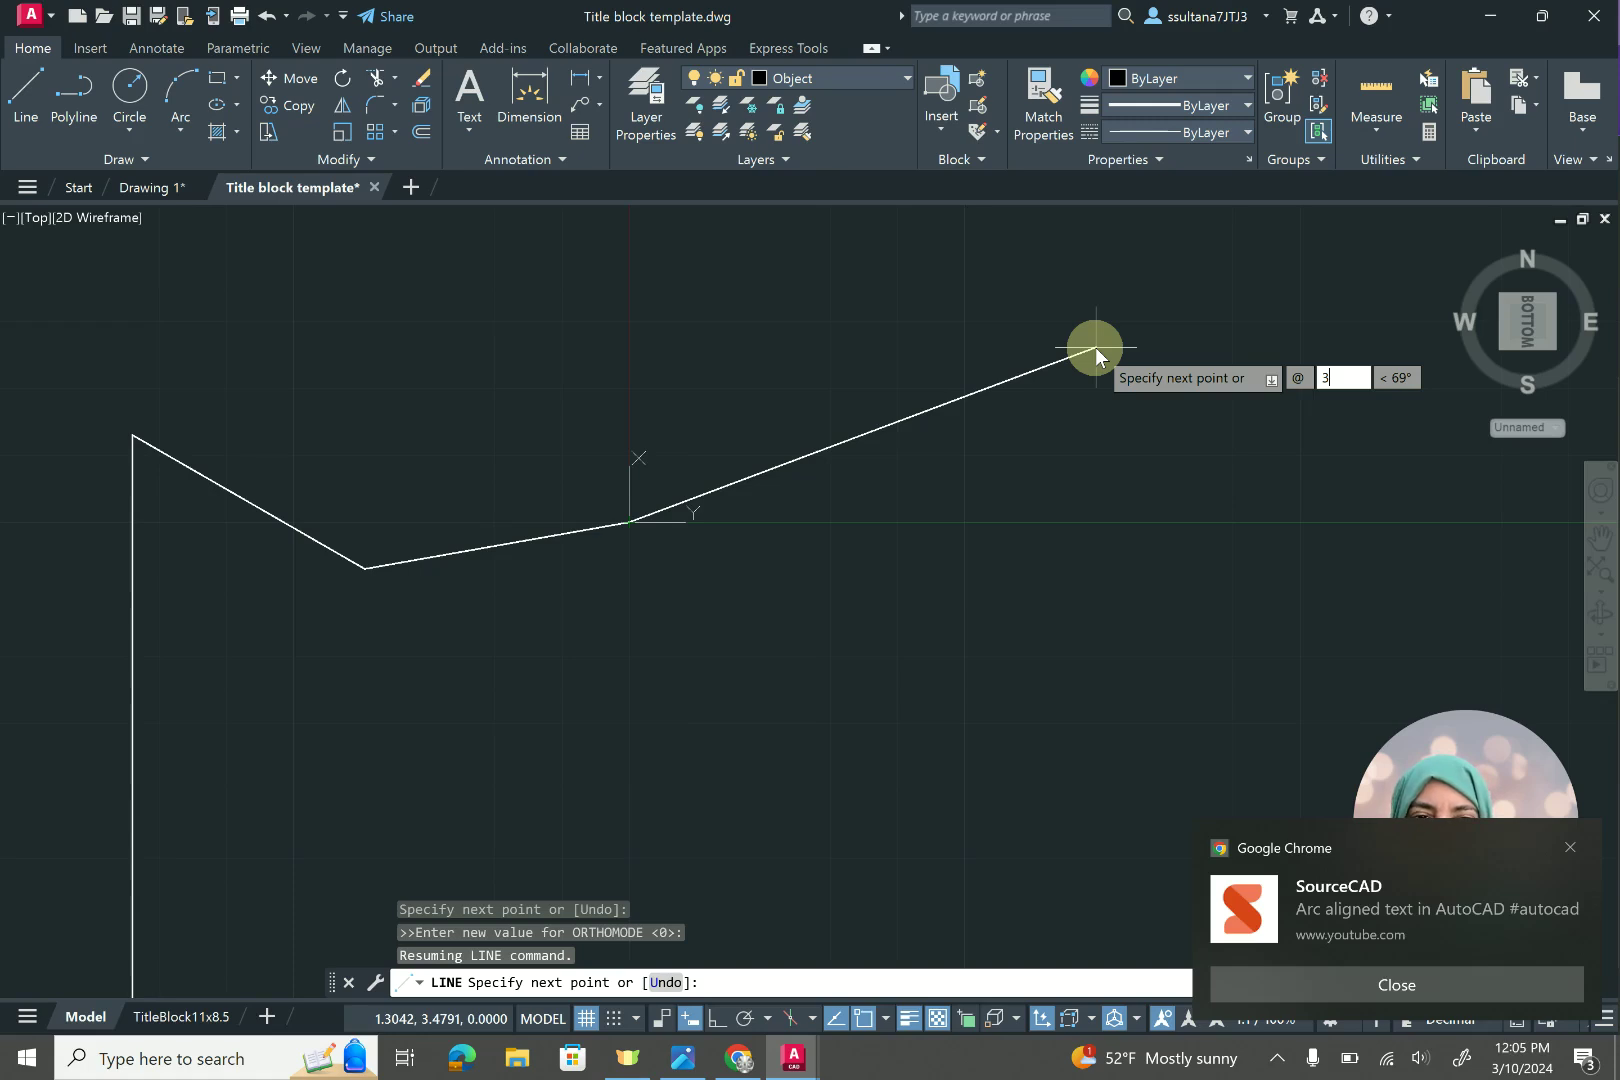
{"action": "key", "text": "Tab"}
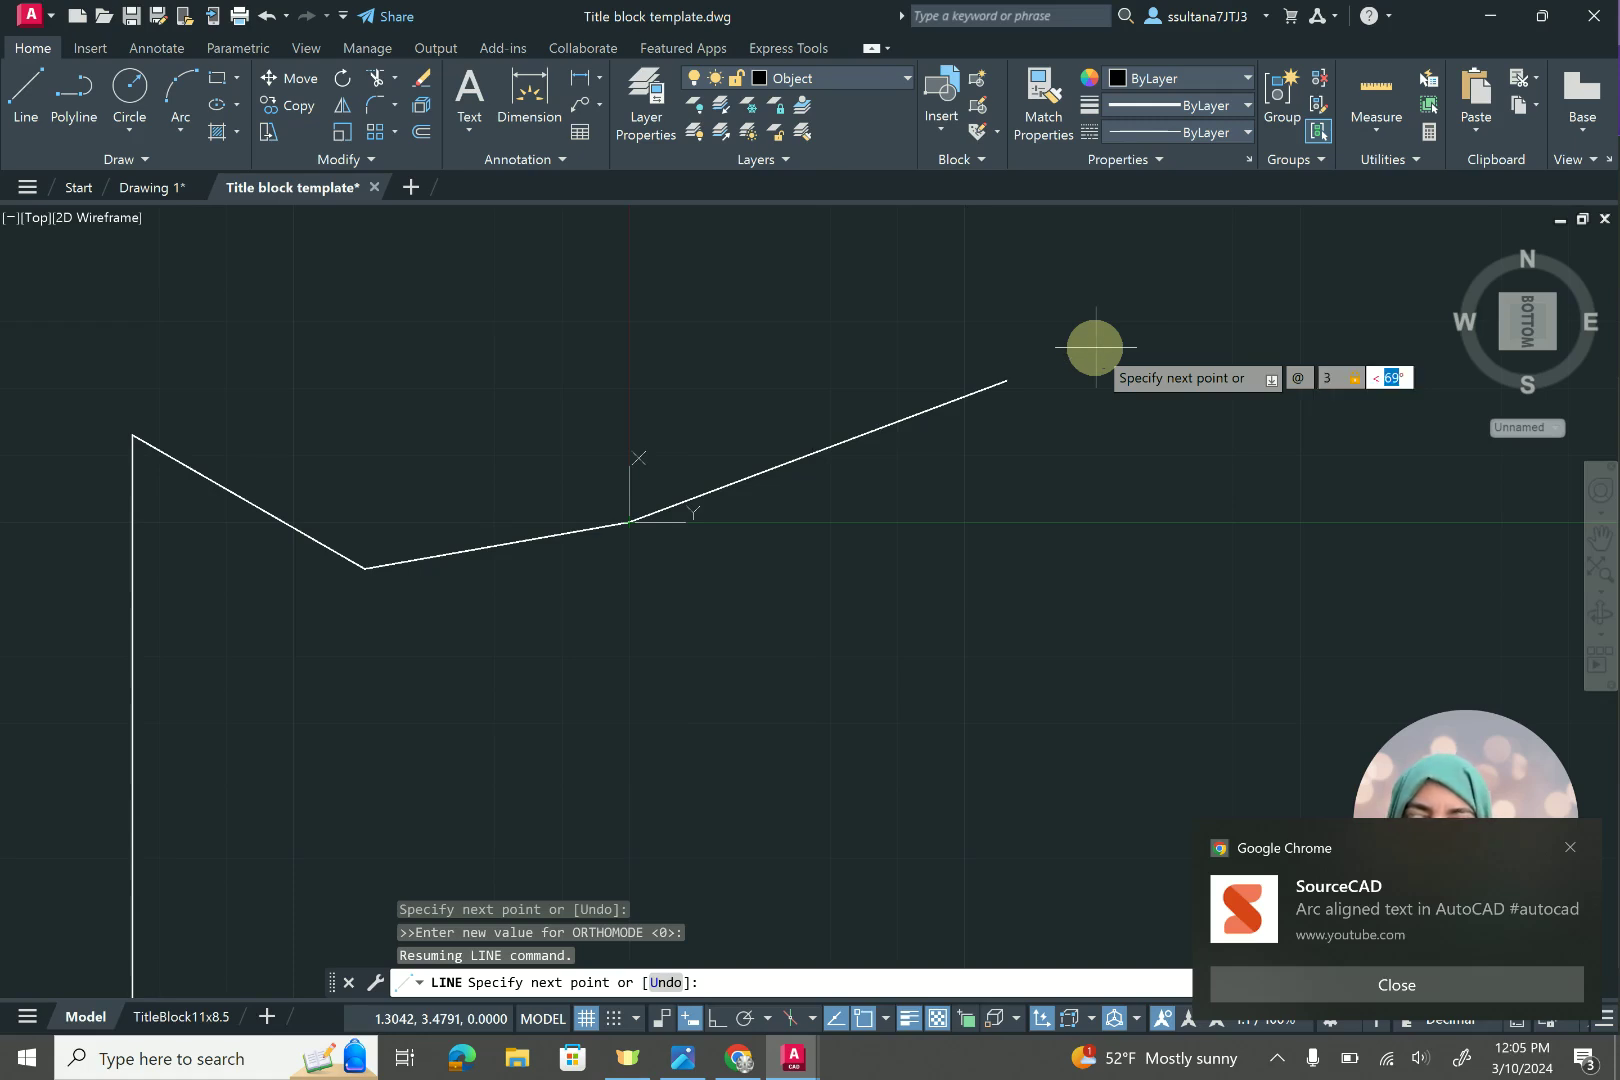
{"action": "key", "text": "Return"}
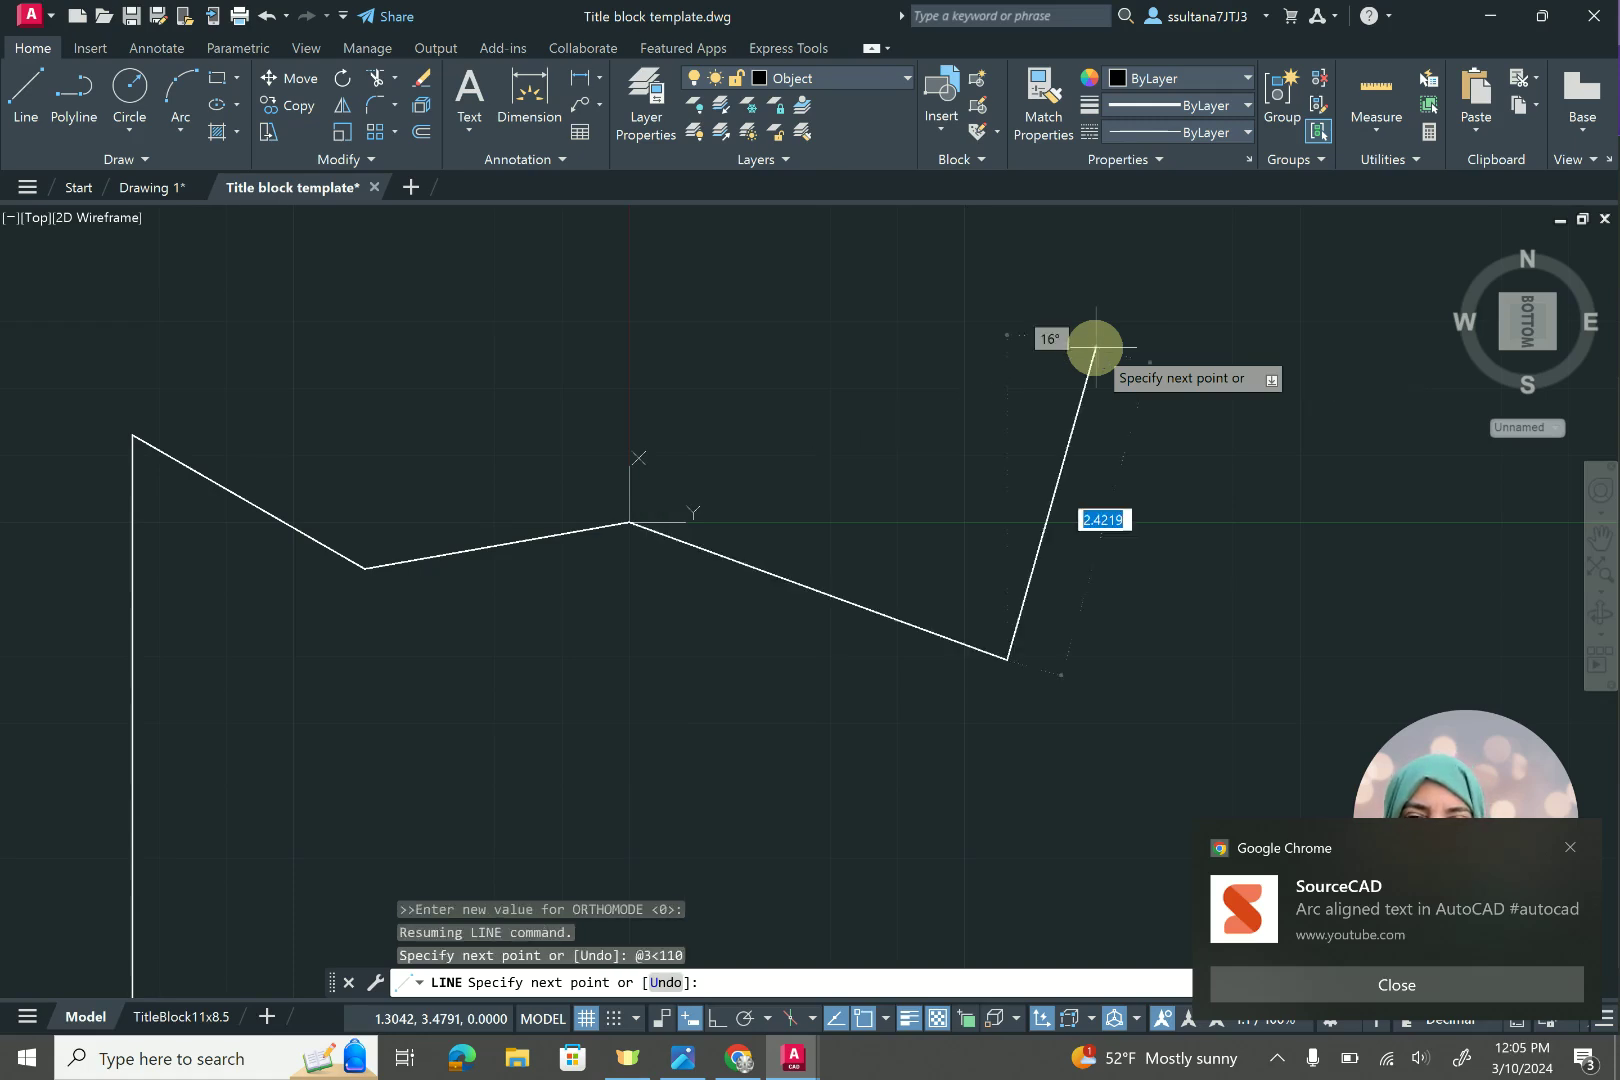
{"action": "scroll", "coordinate": [289, 644], "scroll_direction": "down", "scroll_amount": 4}
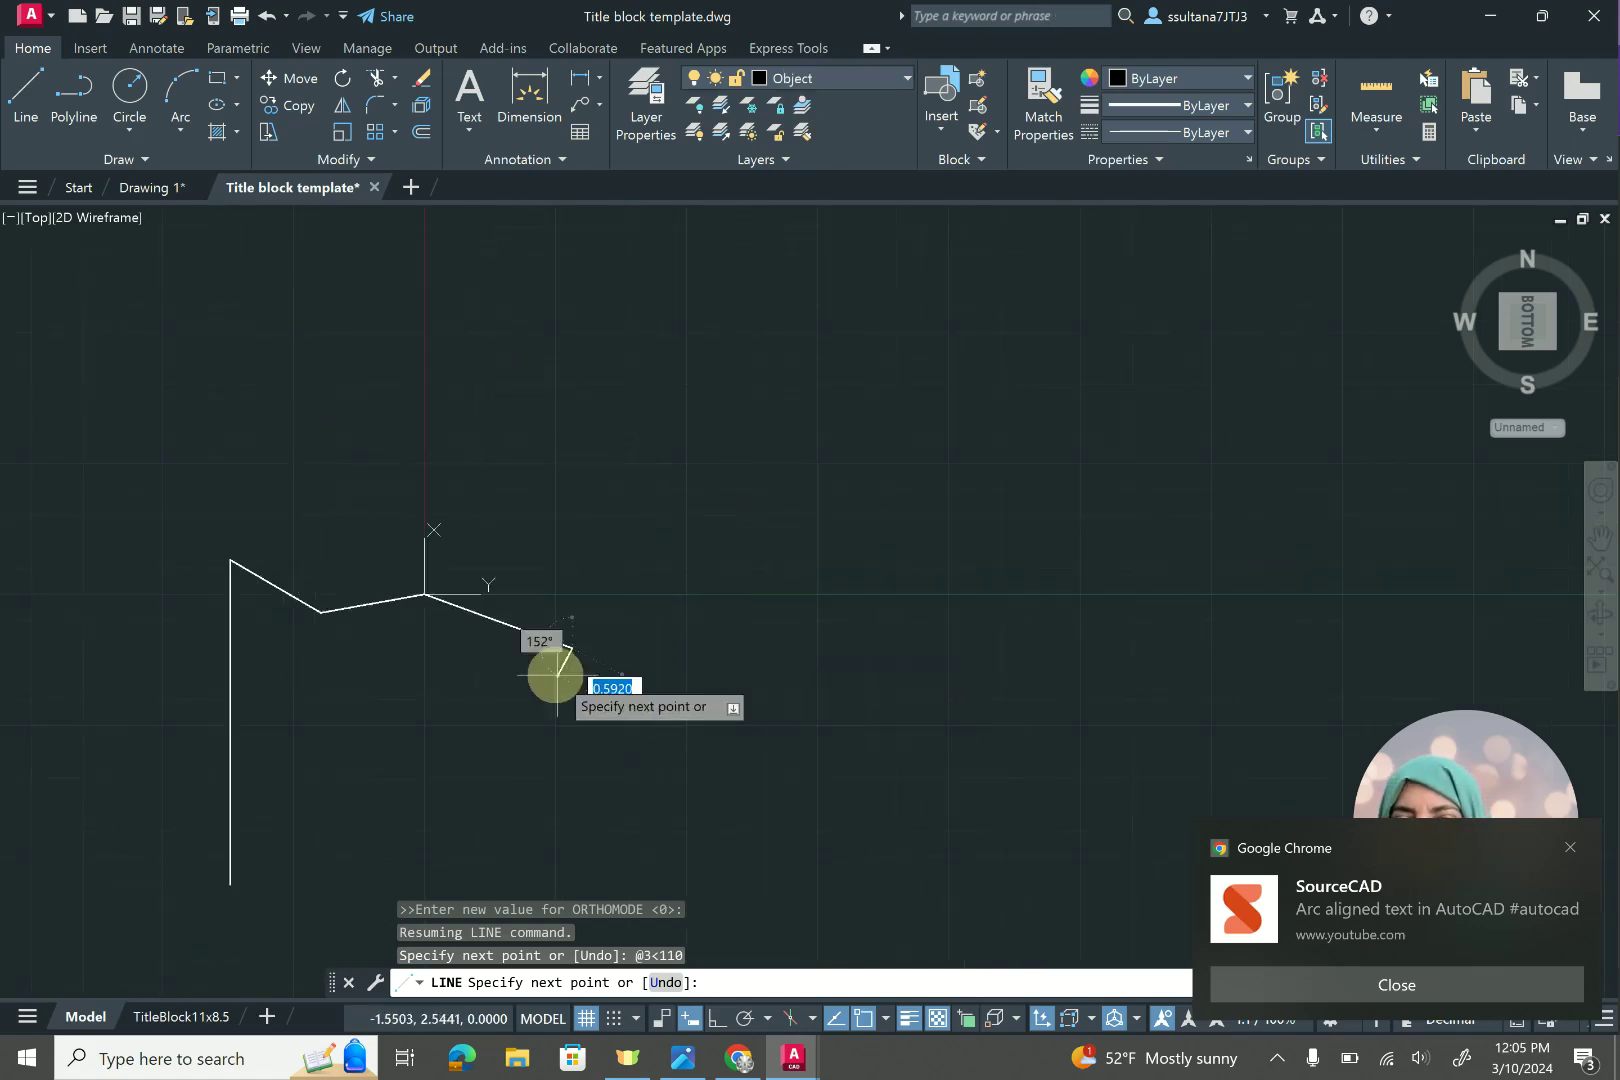
{"action": "scroll", "coordinate": [528, 657], "scroll_direction": "up", "scroll_amount": 5}
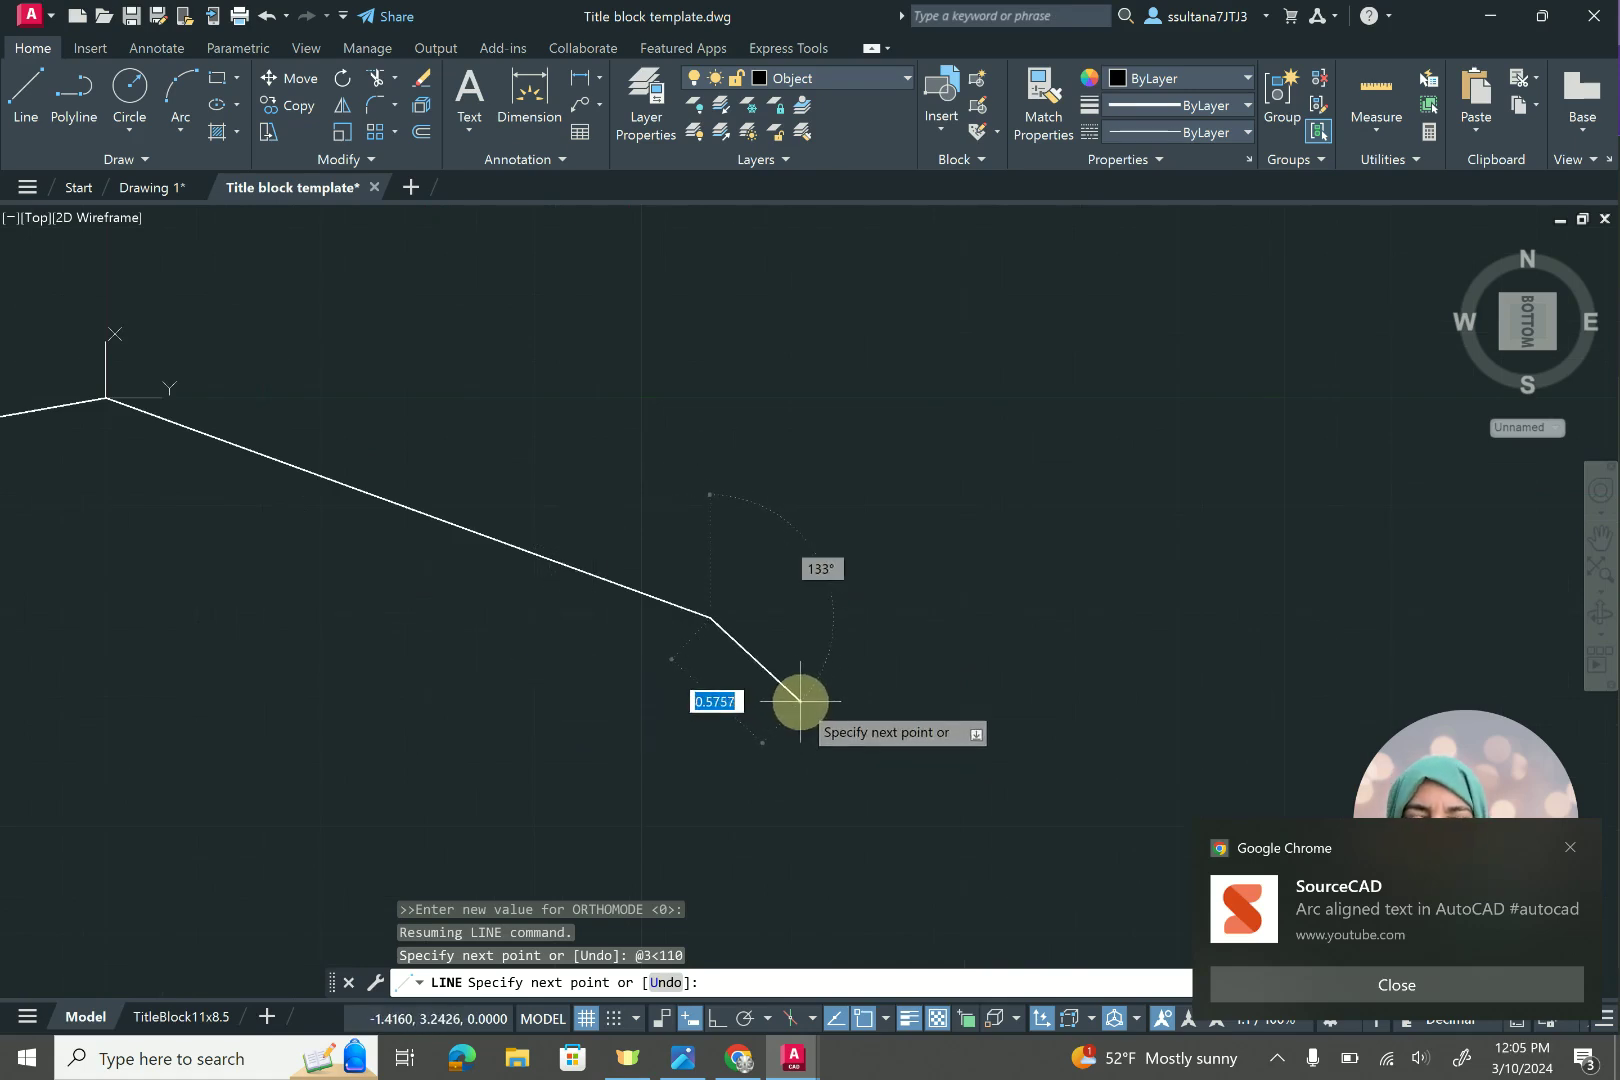
{"action": "key", "text": "Return"}
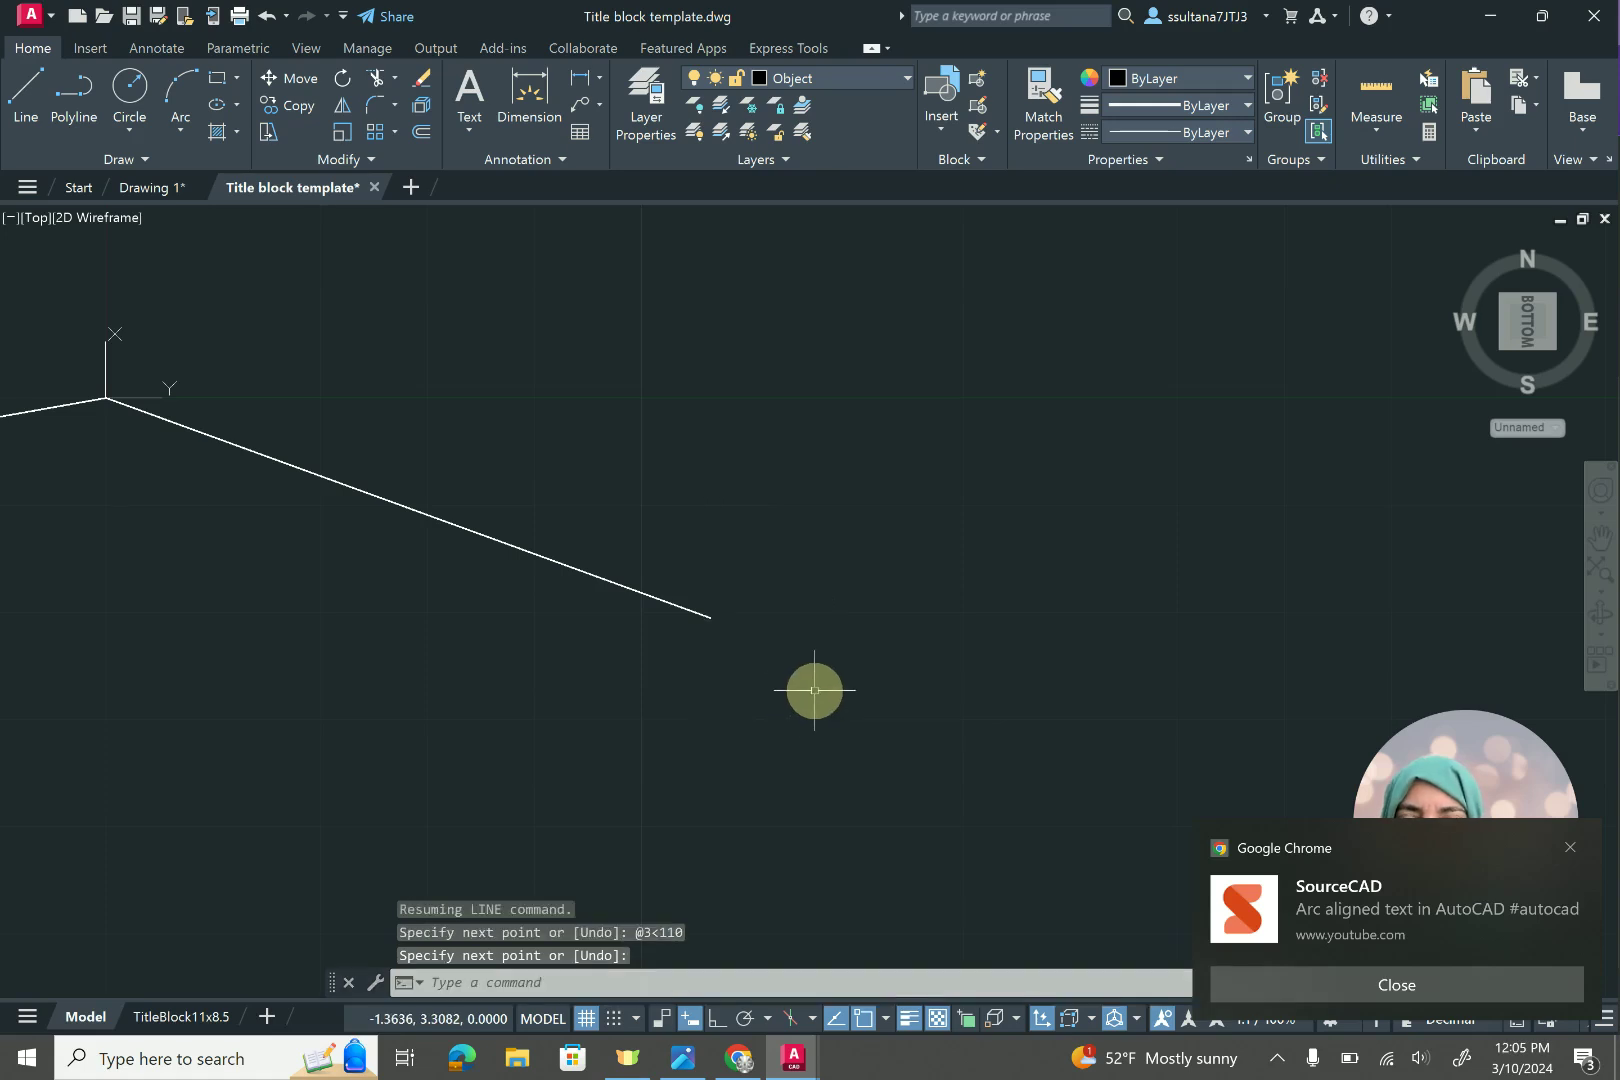
Define a UCS with its origin at the 3<110 segment's lower endpoint, X axis back along that segment and Y axis perpendicular downward.
{"action": "type", "text": "u"}
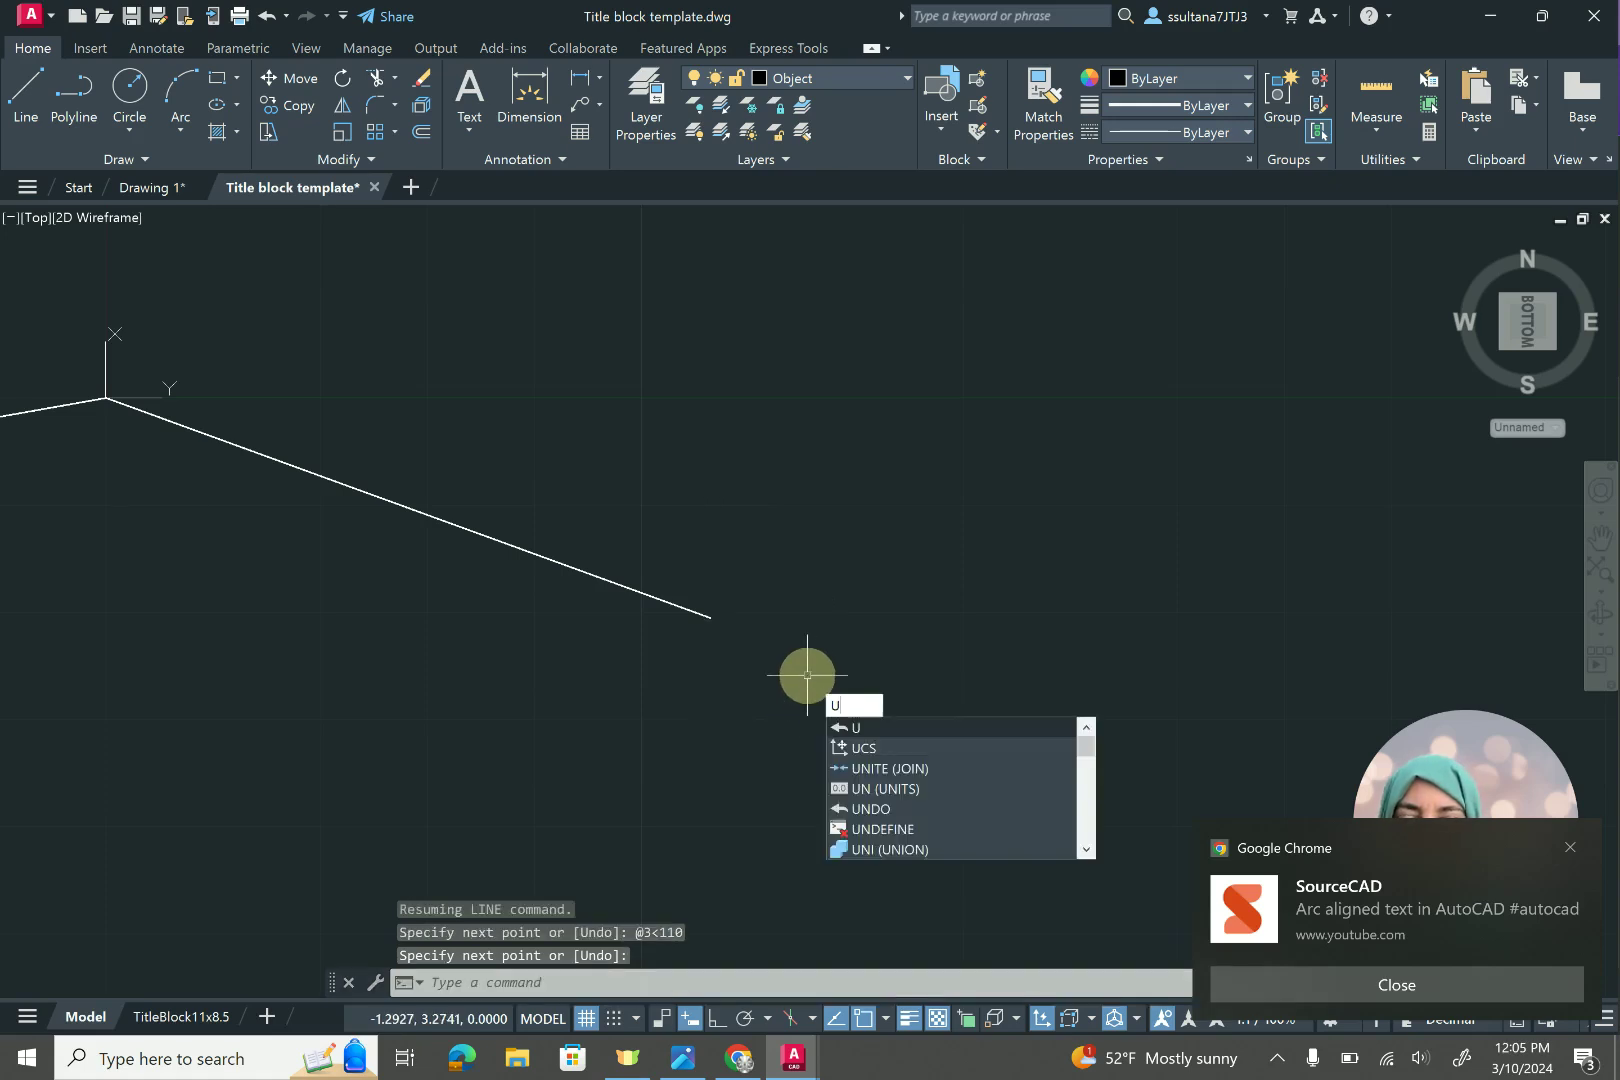
{"action": "type", "text": "cs"}
{"action": "key", "text": "Return"}
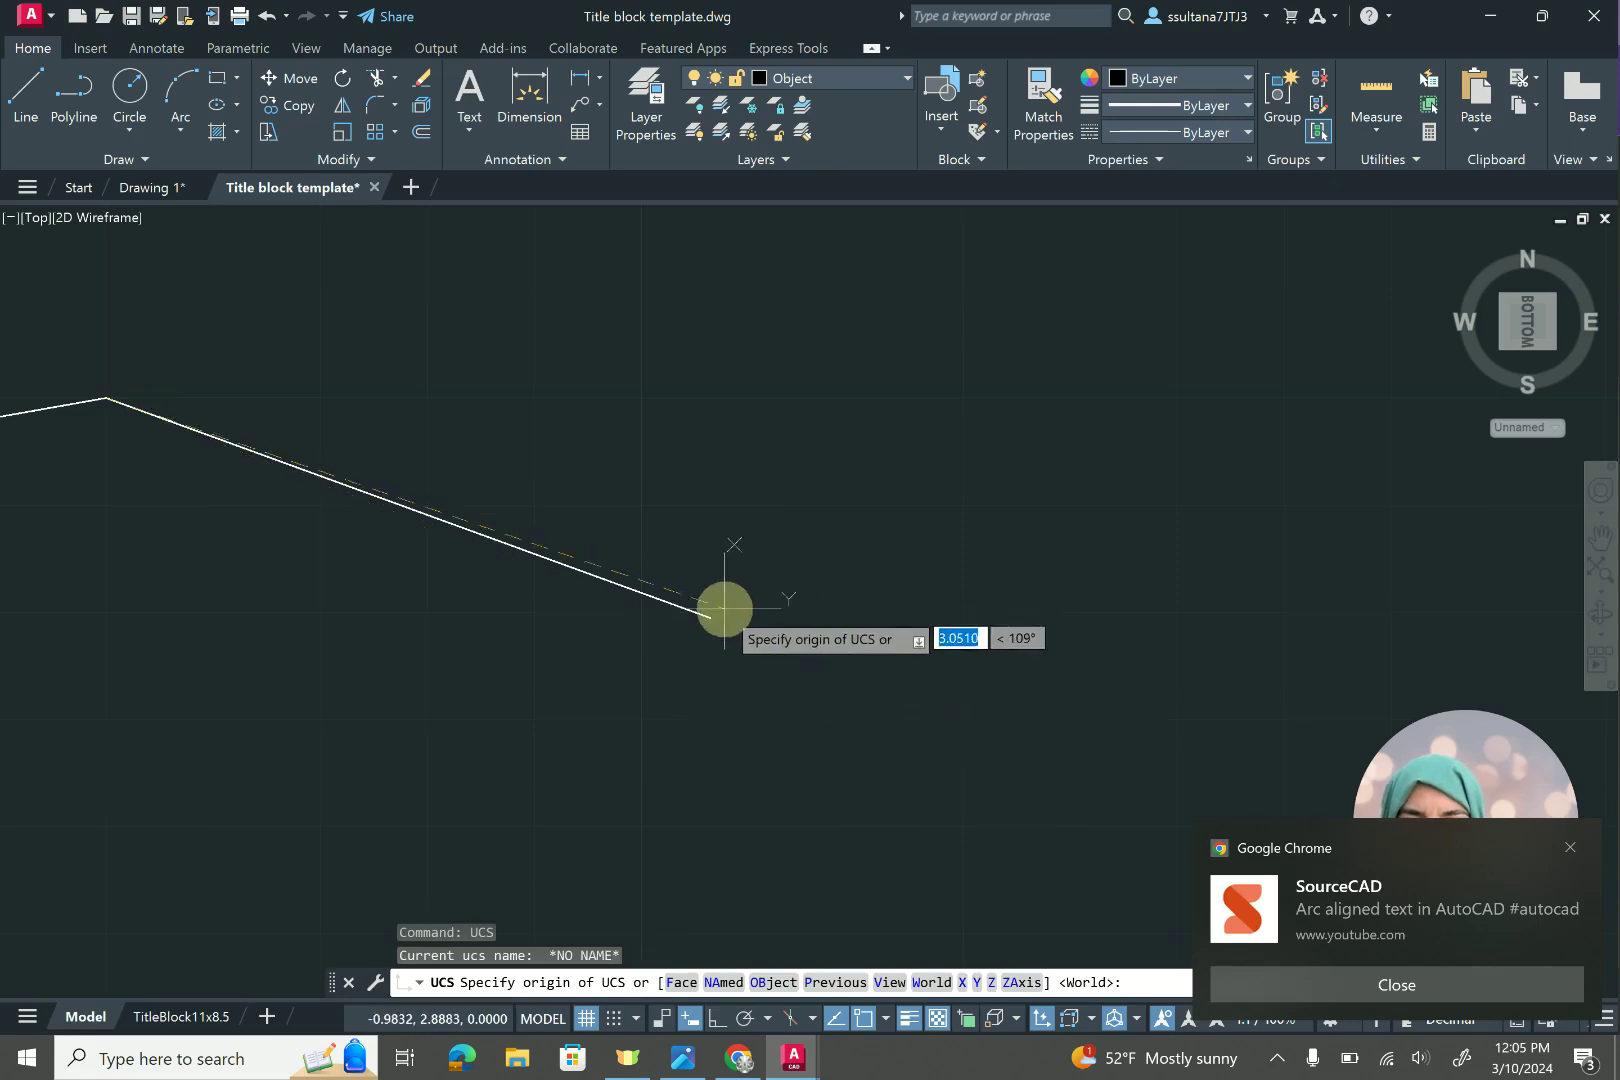
{"action": "left_click", "coordinate": [701, 618]}
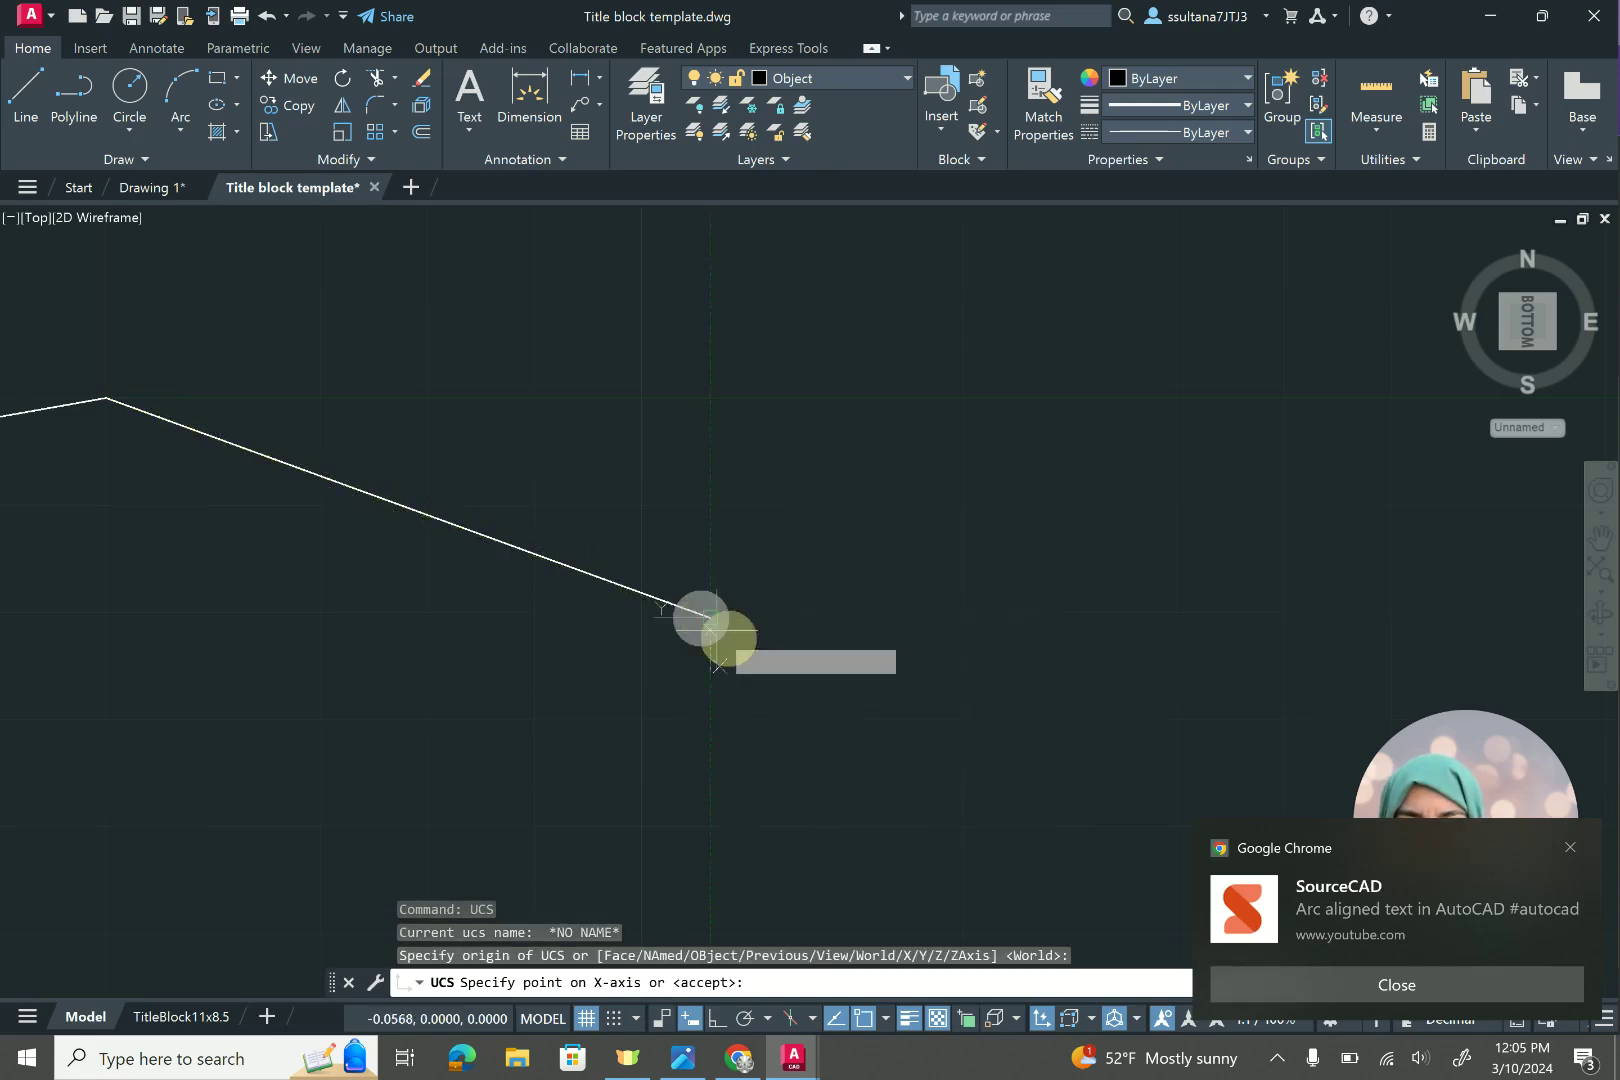
{"action": "left_click", "coordinate": [605, 580]}
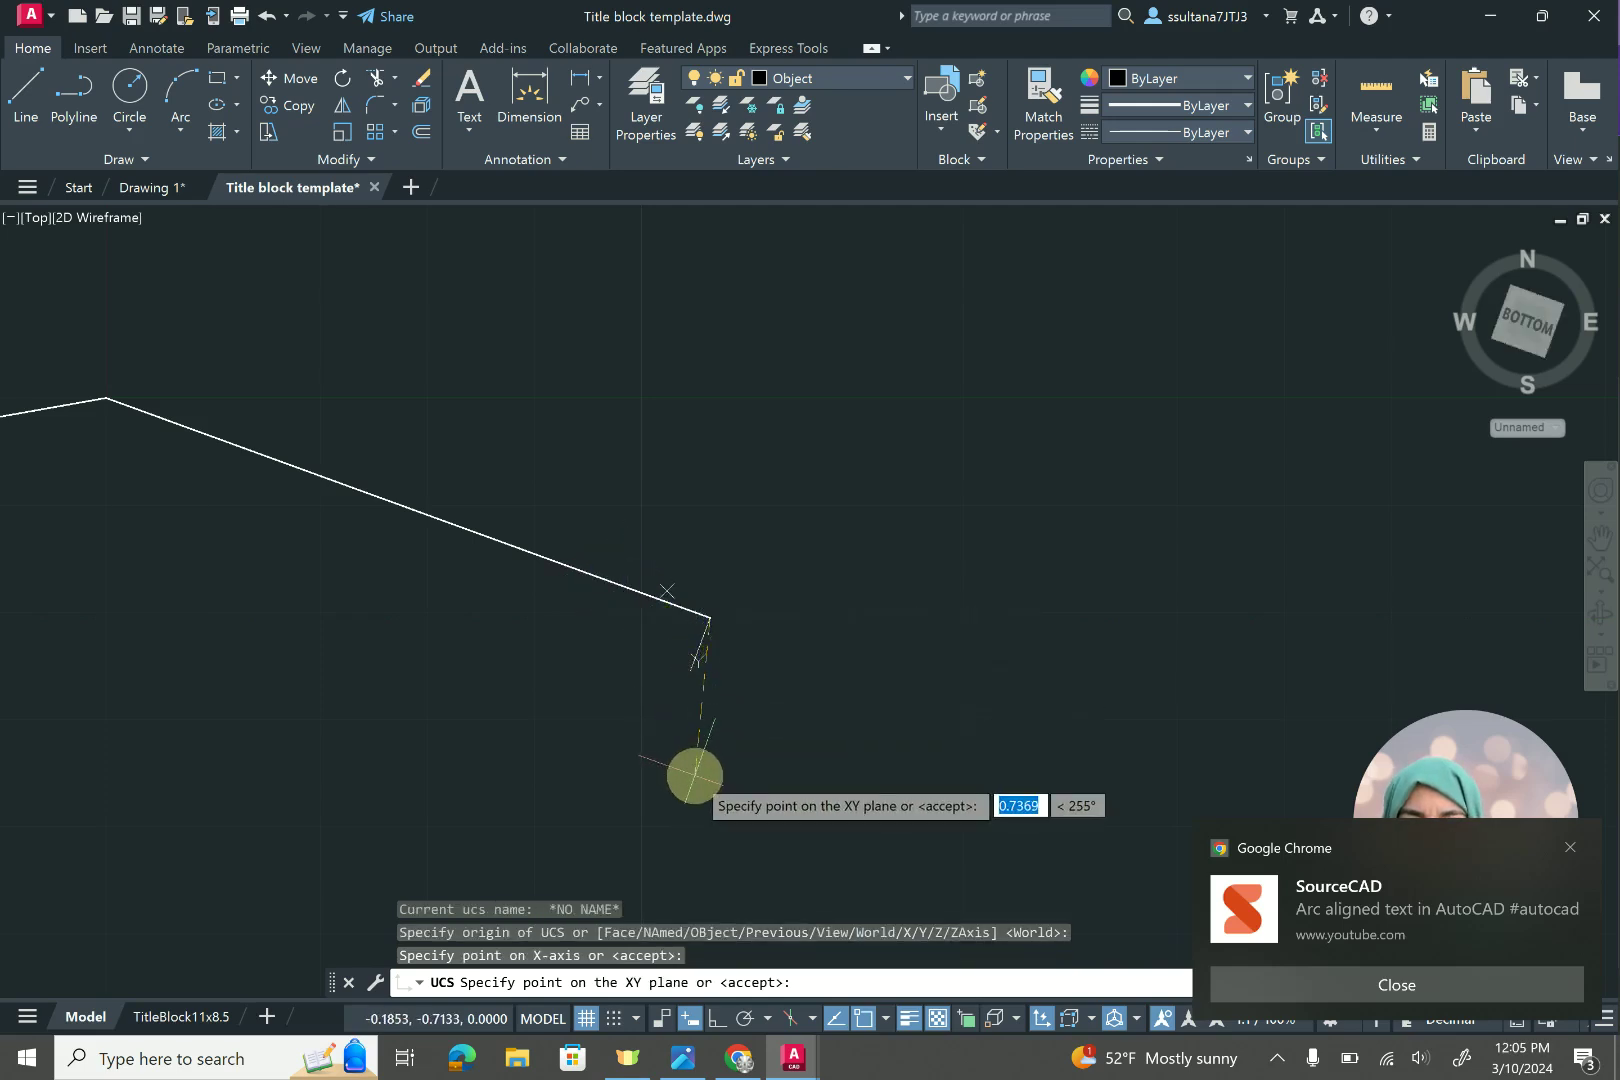
{"action": "left_click", "coordinate": [643, 789]}
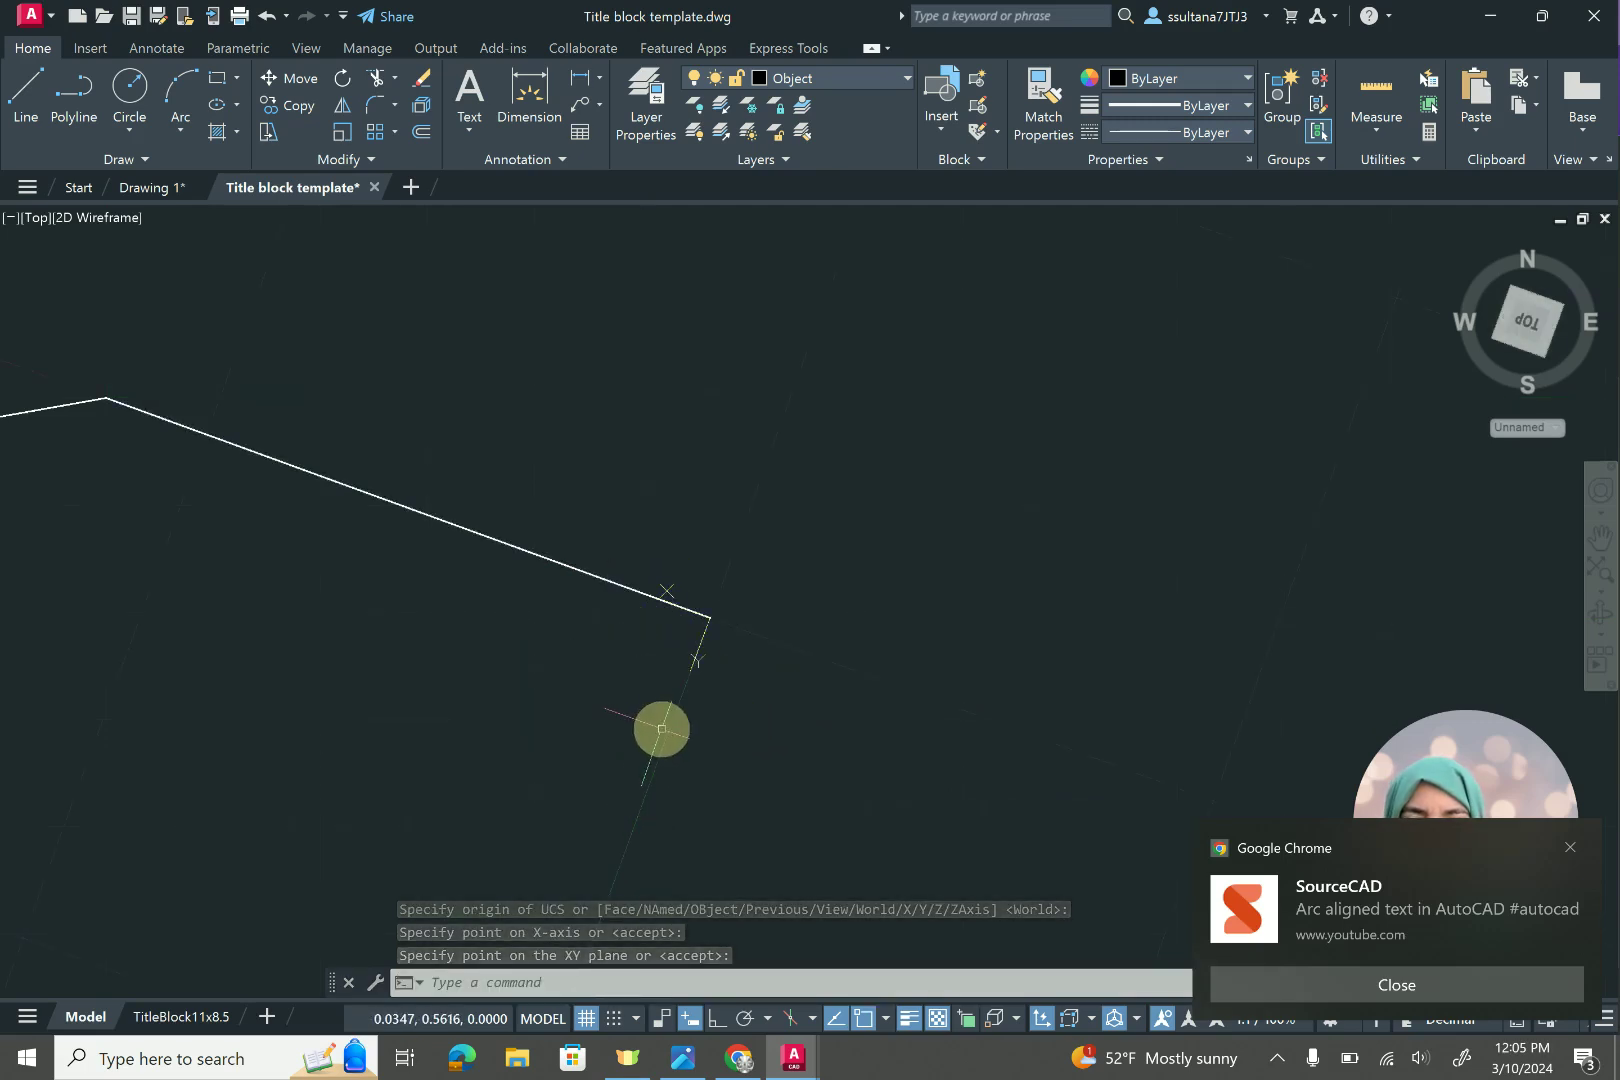
Erase the leftover guide line and draw a single line segment from the 3<110 segment's lower endpoint to @2<155.
{"action": "left_click", "coordinate": [181, 409]}
{"action": "key", "text": "Delete"}
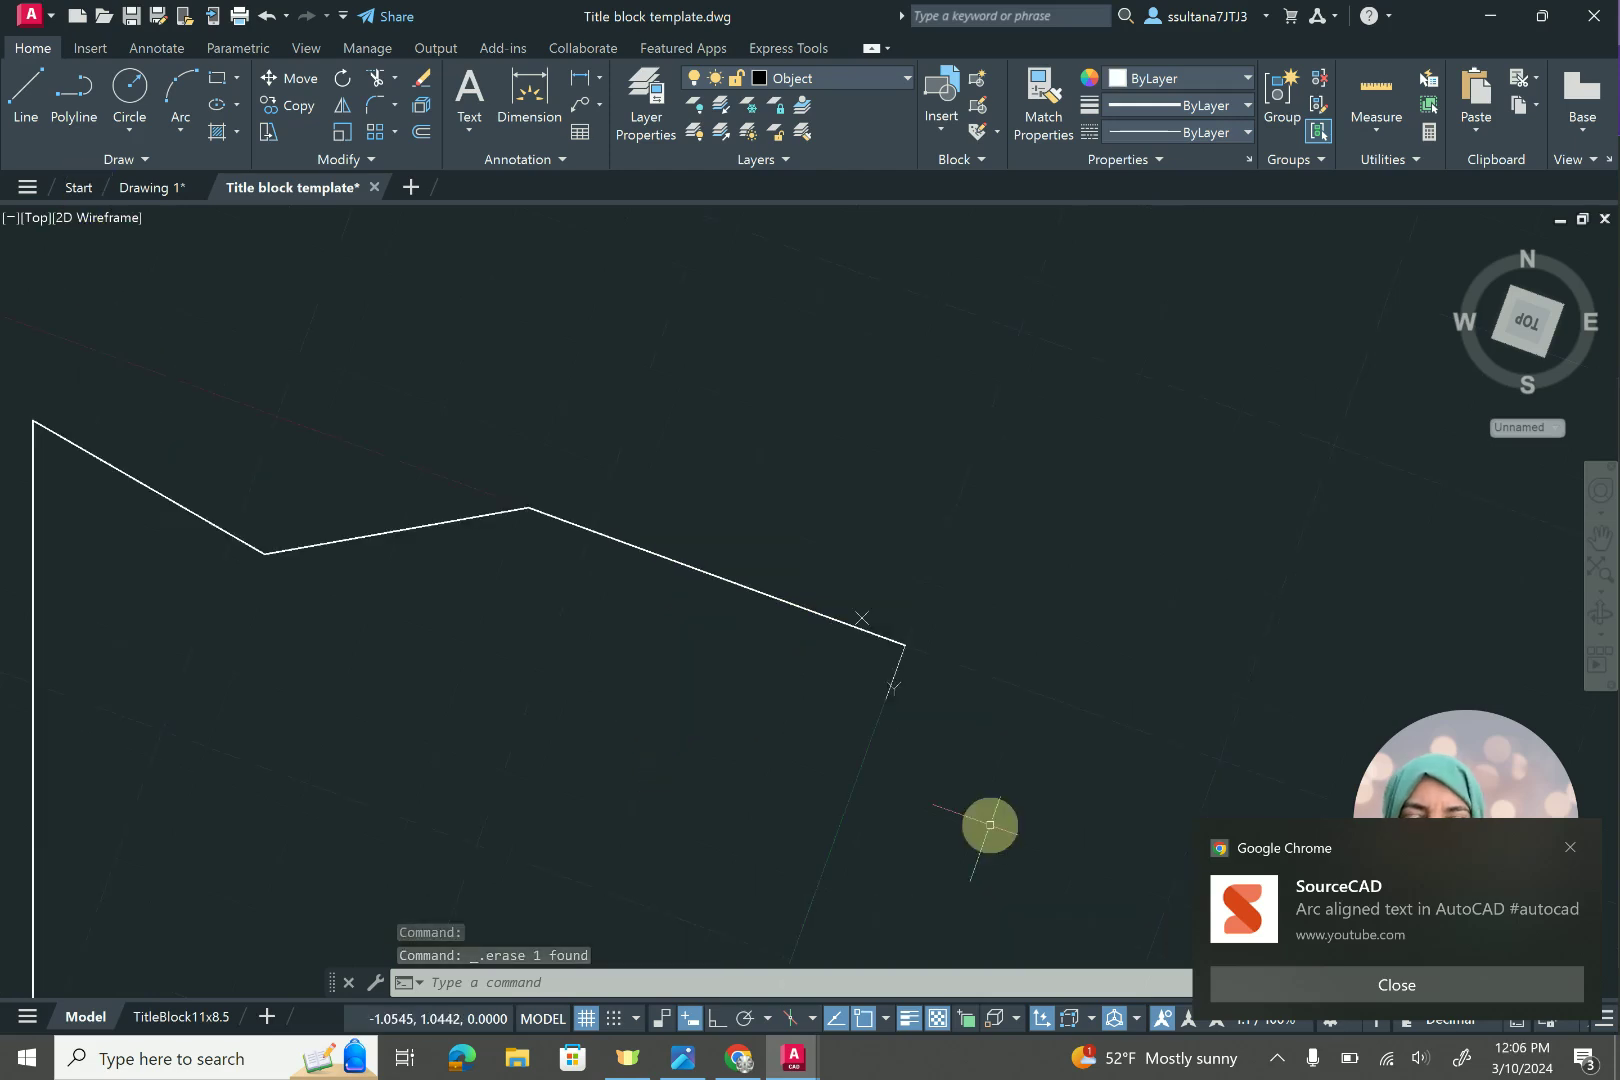
{"action": "type", "text": "l"}
{"action": "key", "text": "Return"}
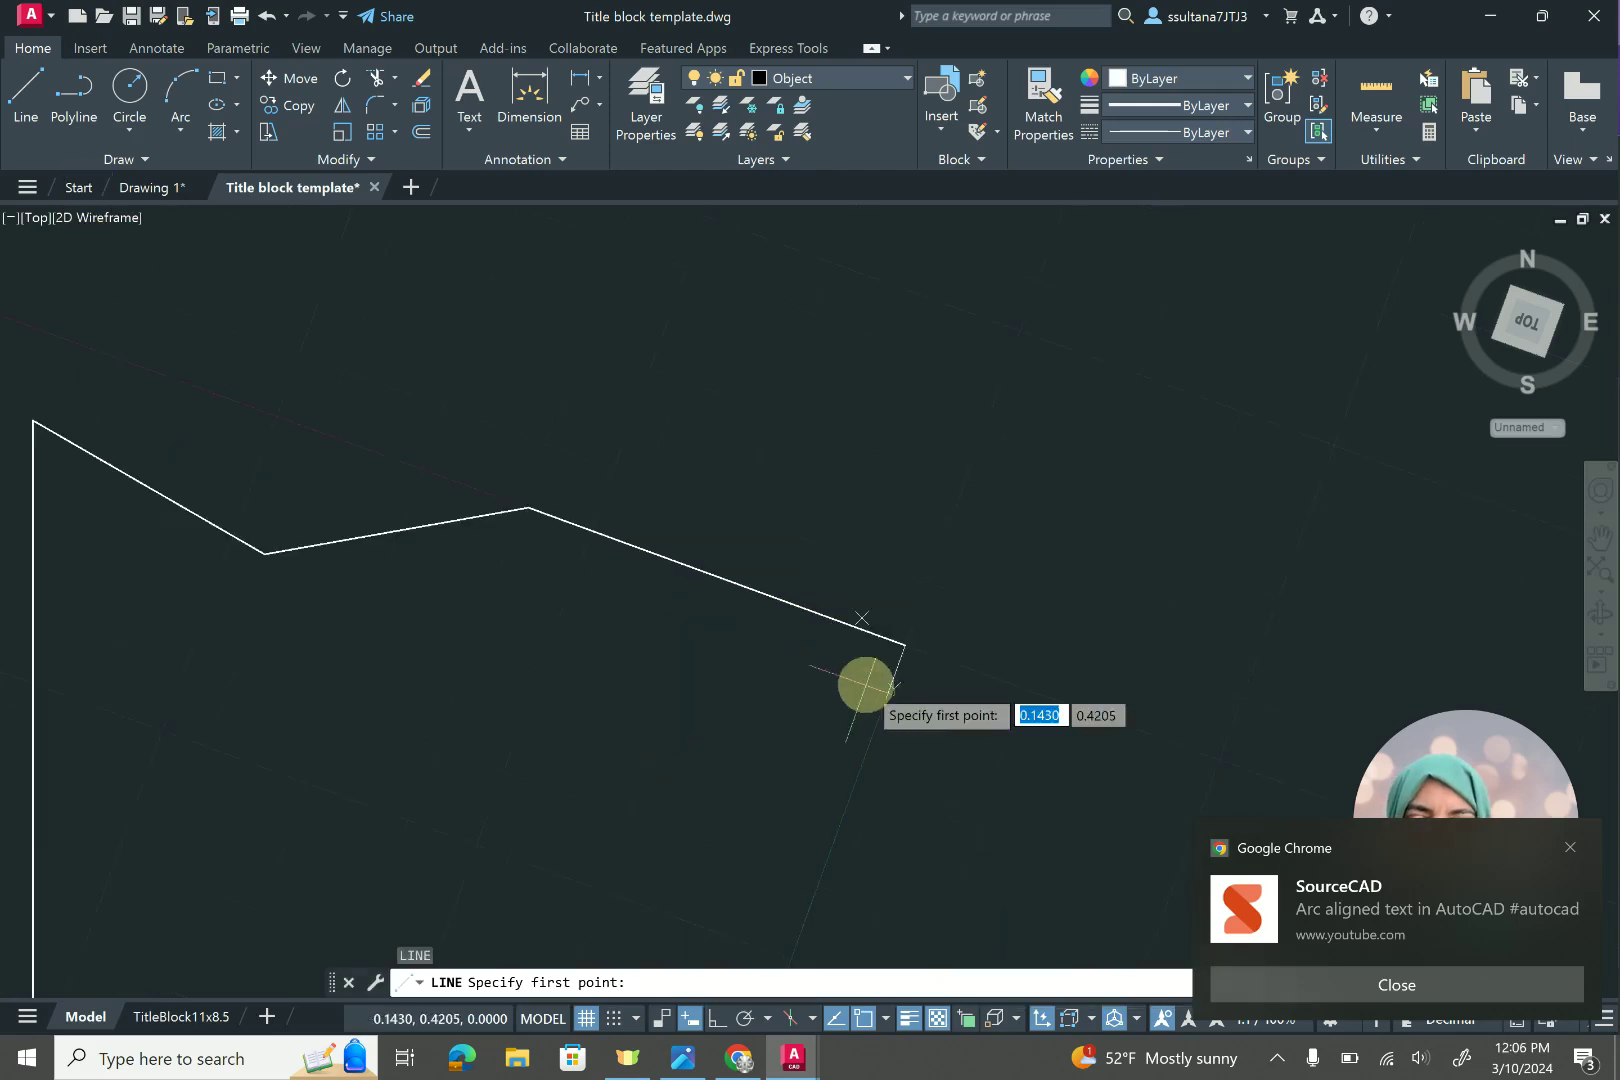
{"action": "left_click", "coordinate": [906, 645]}
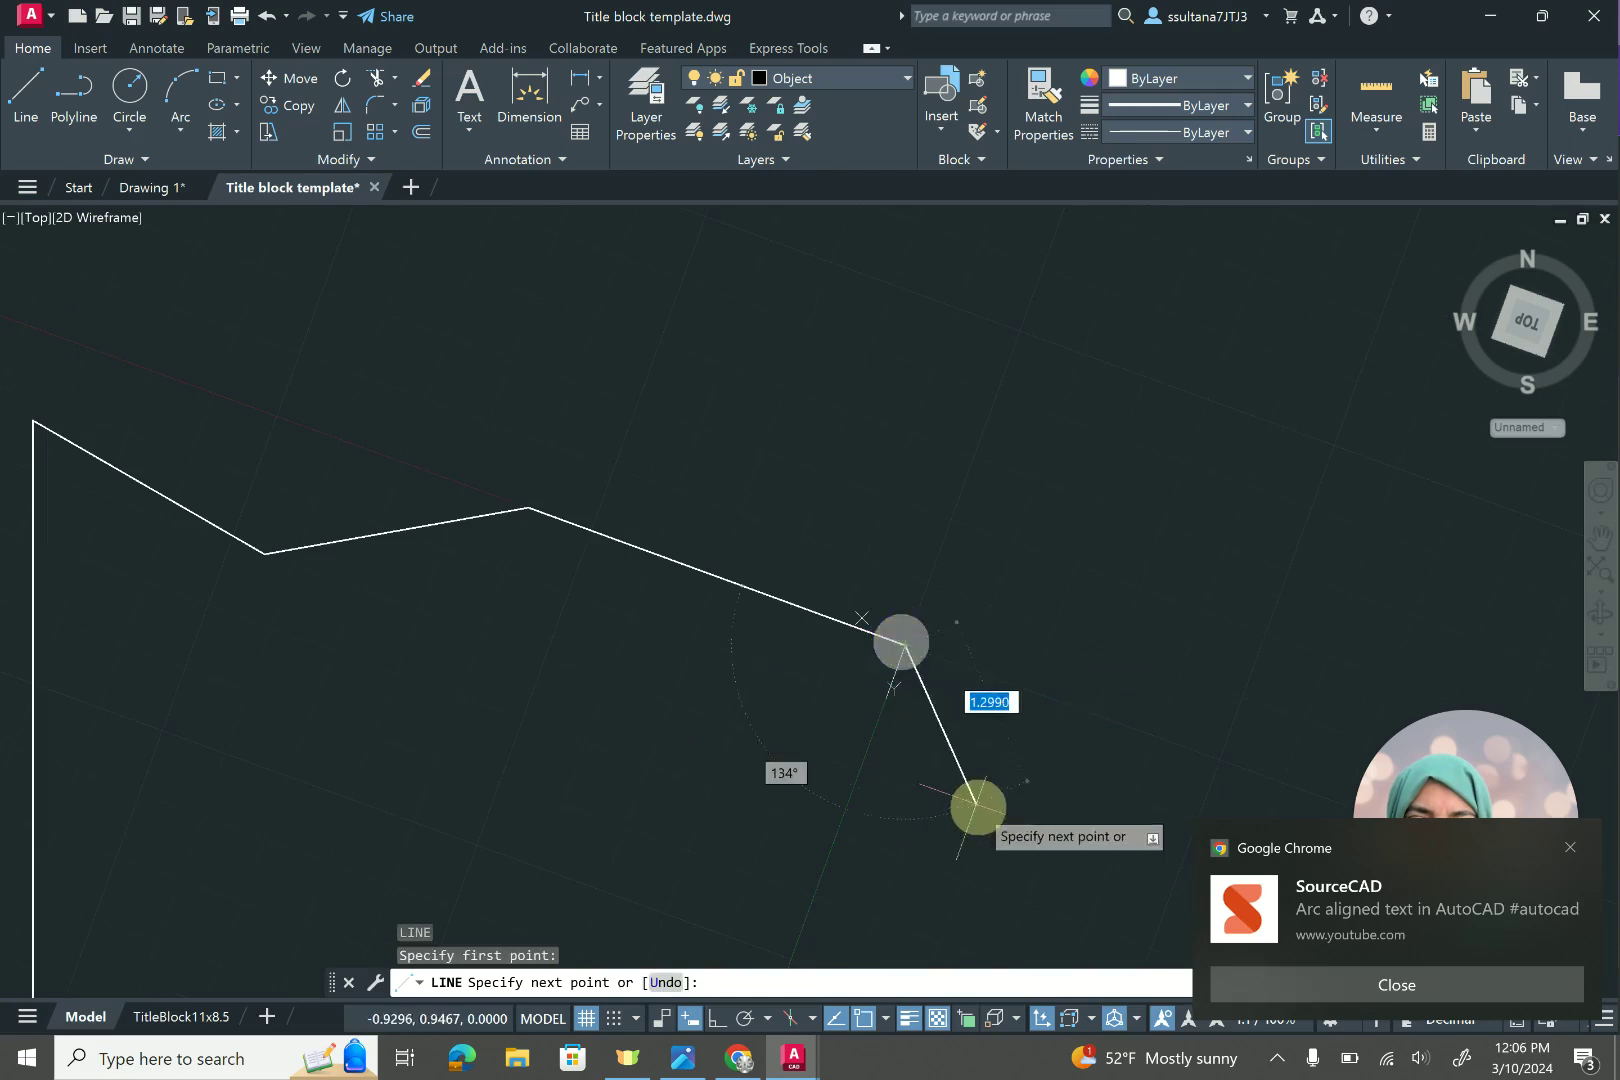
{"action": "left_click", "coordinate": [997, 848]}
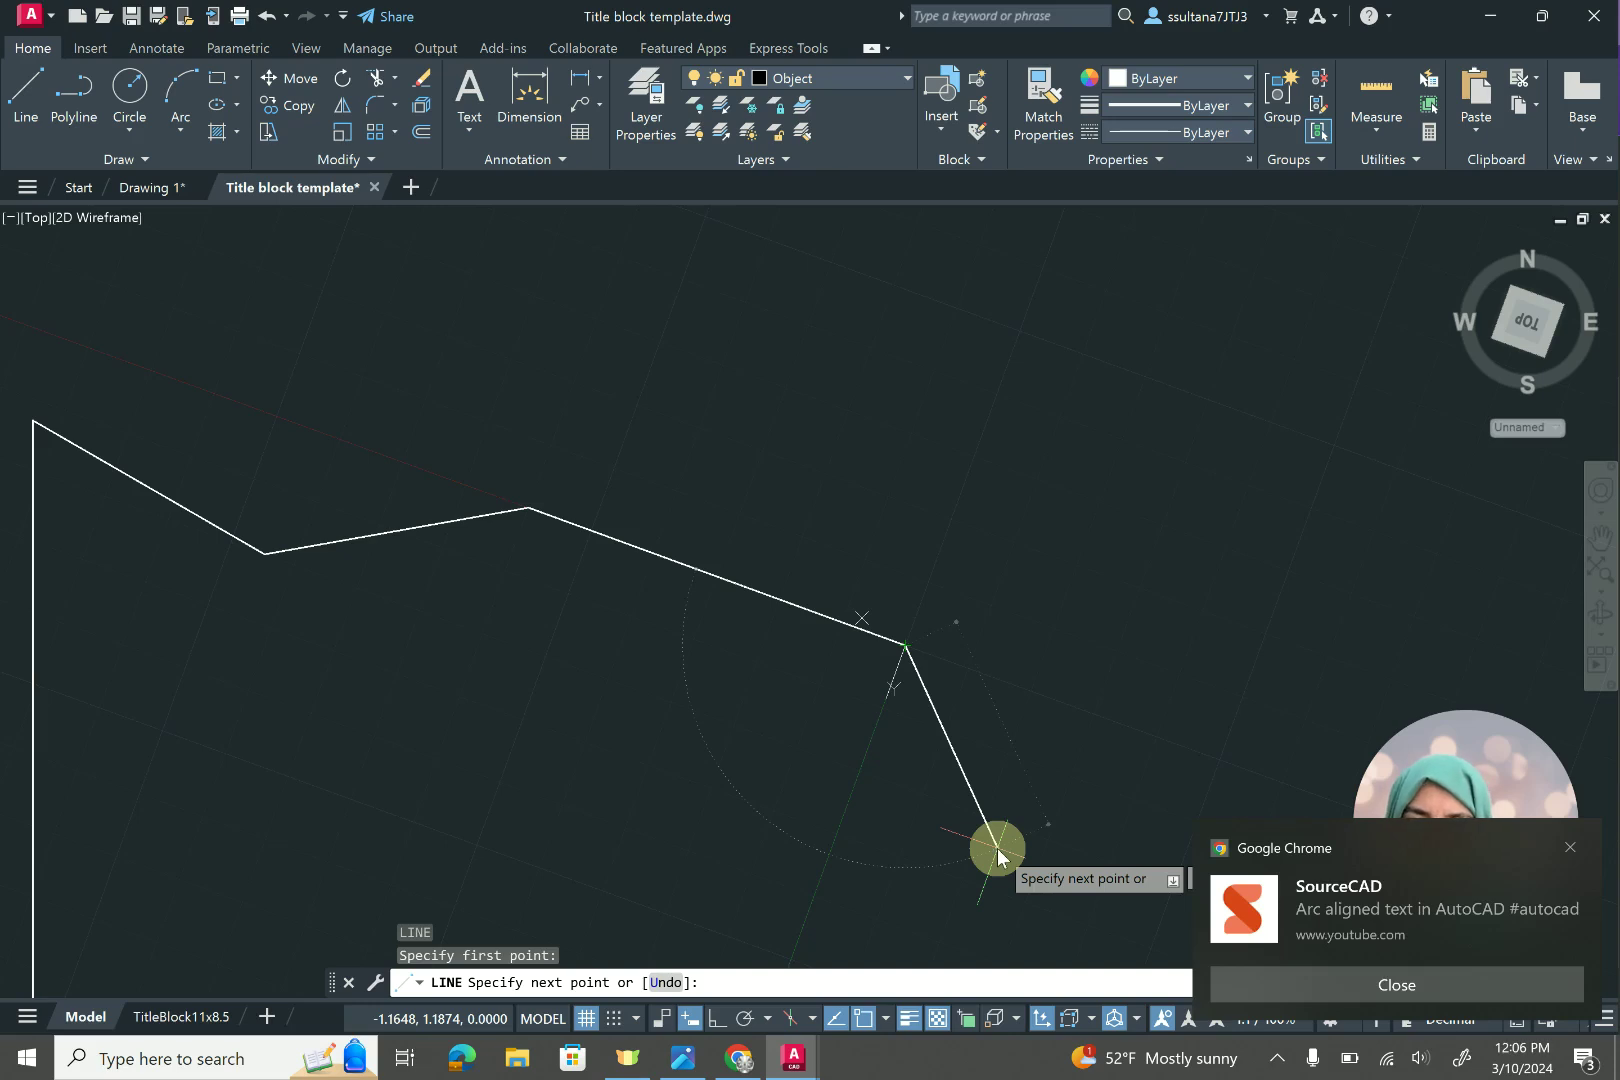
{"action": "left_click", "coordinate": [1571, 848]}
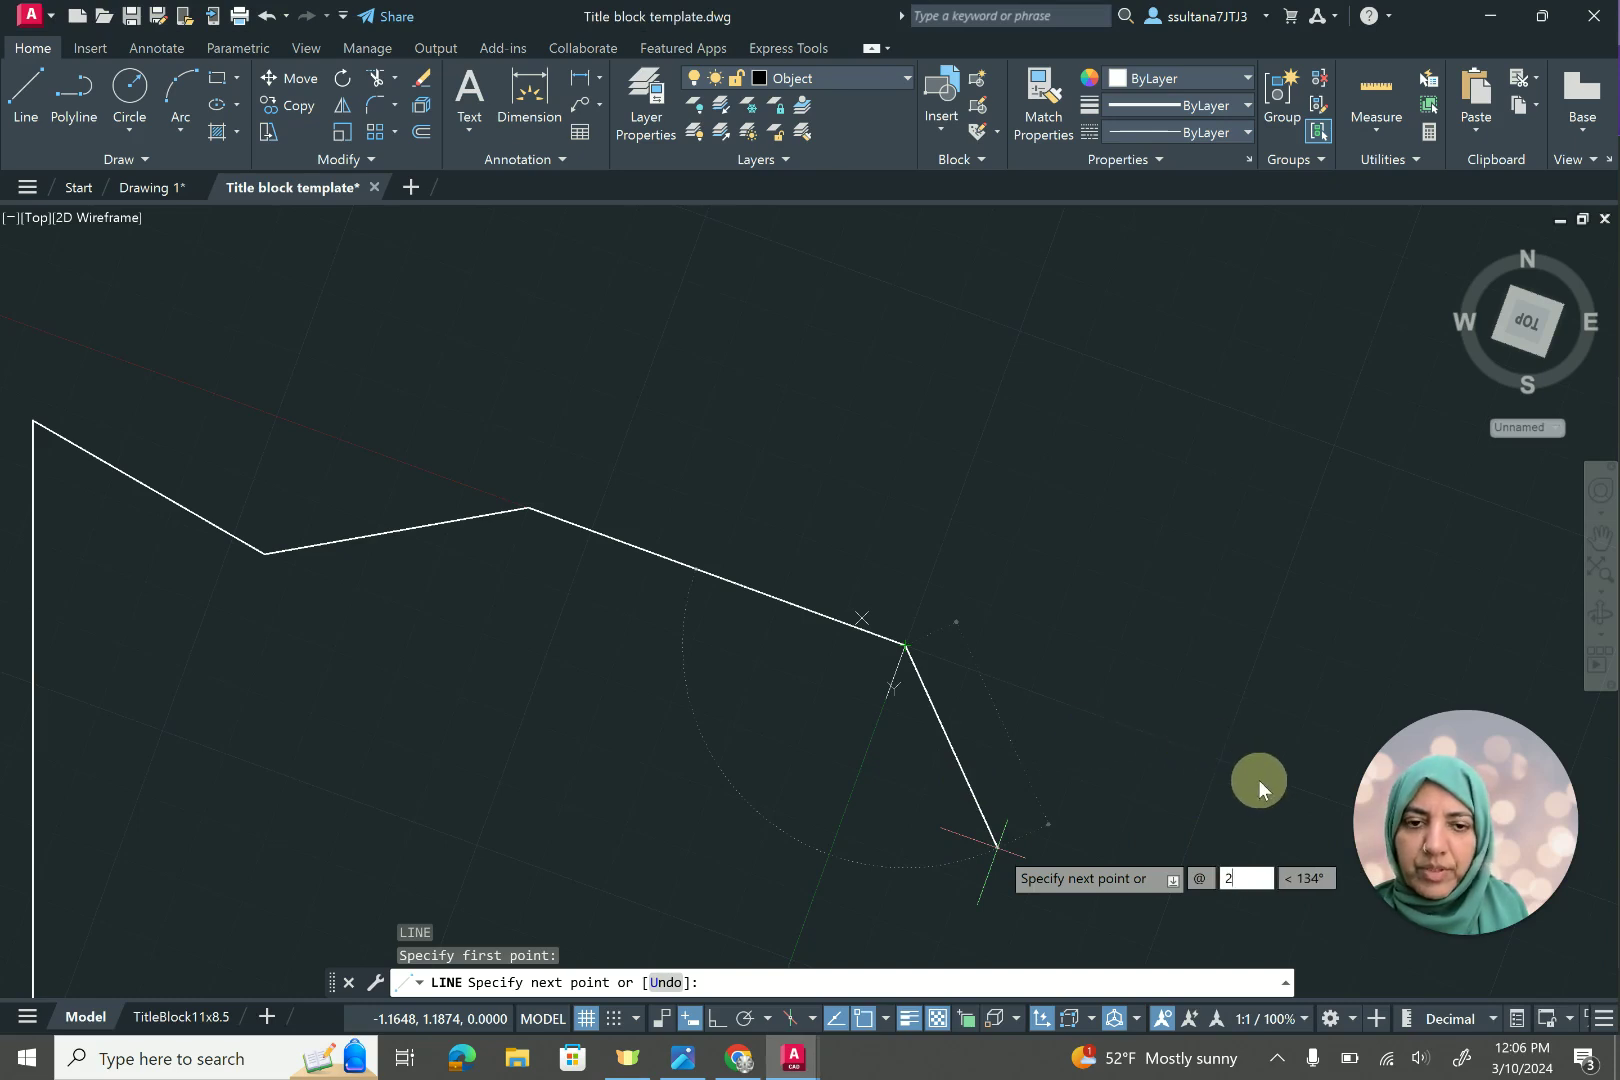
{"action": "key", "text": "BackSpace"}
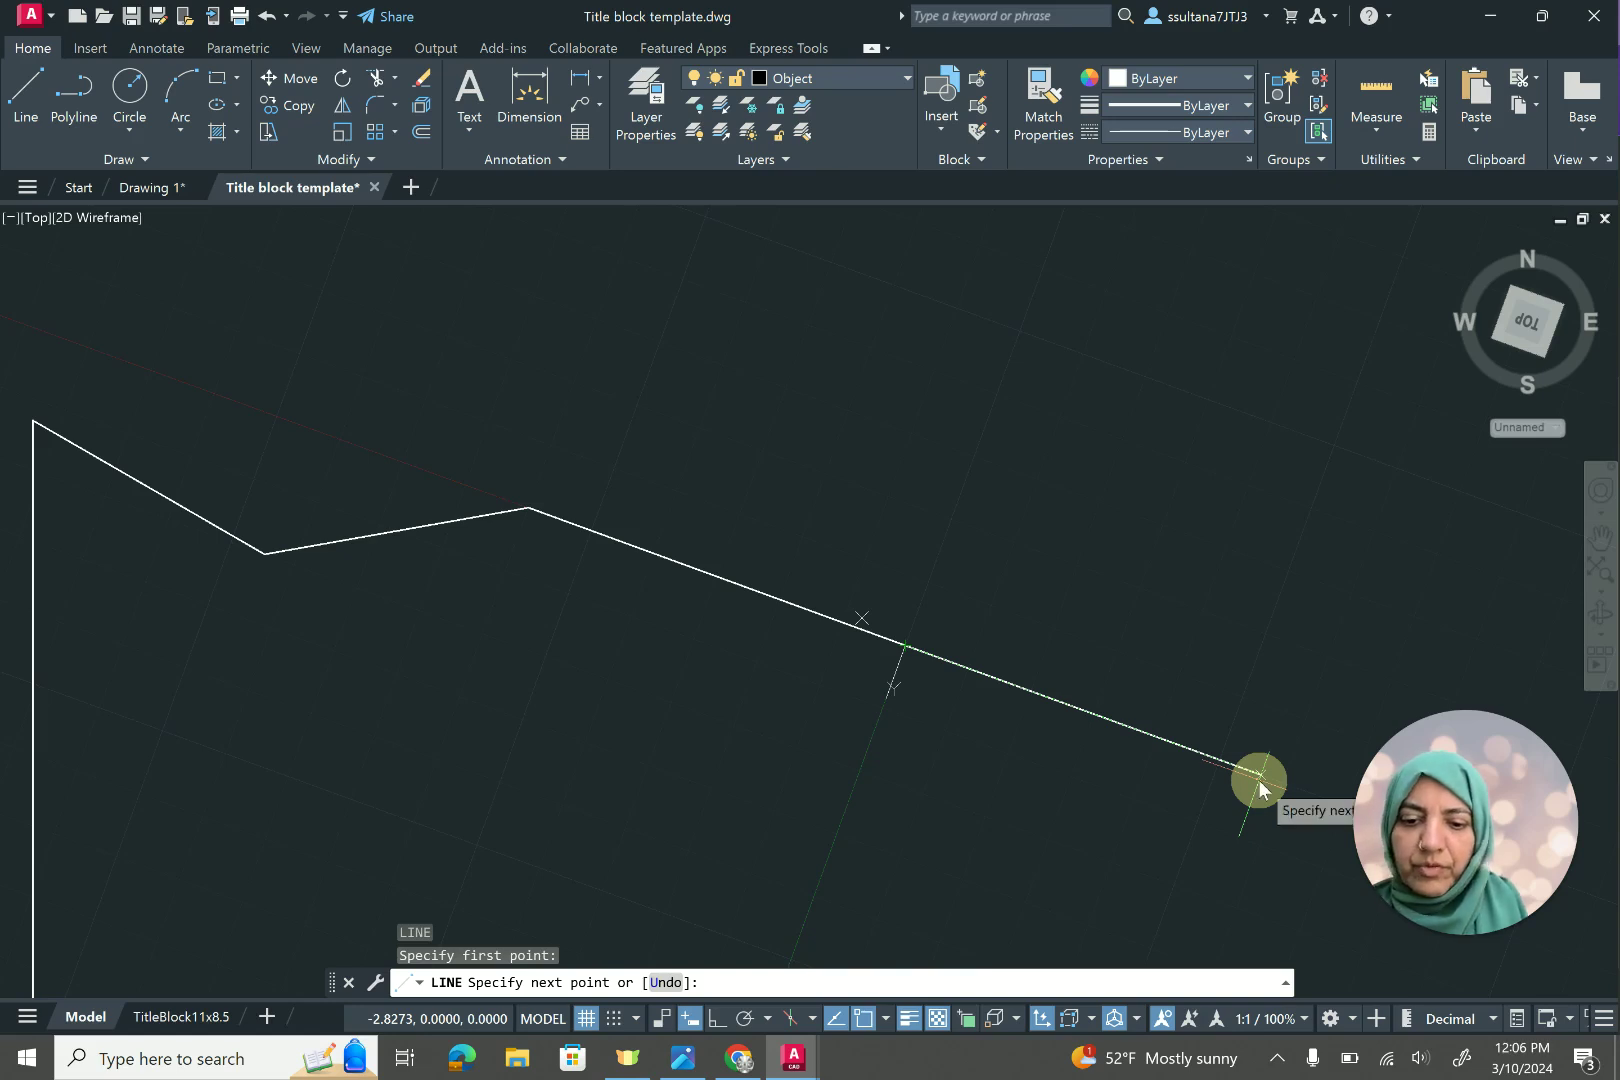
{"action": "type", "text": "@2<155"}
{"action": "key", "text": "Return"}
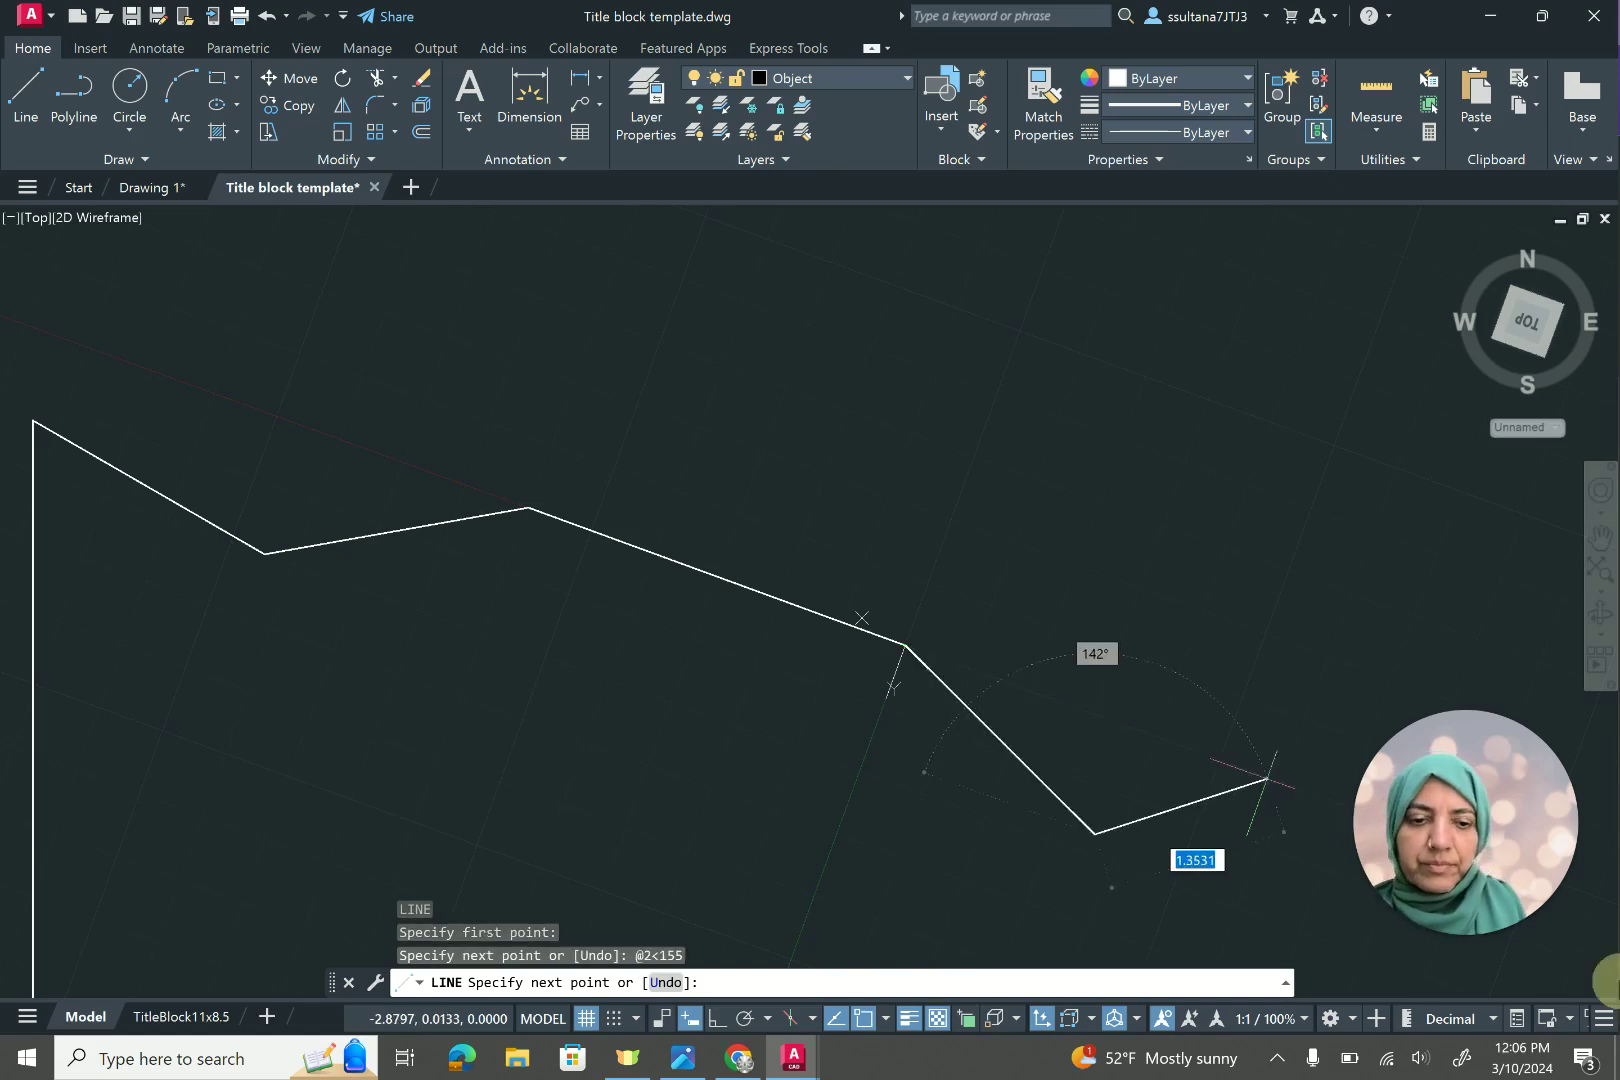
{"action": "key", "text": "Return"}
{"action": "scroll", "coordinate": [1310, 588], "scroll_direction": "down", "scroll_amount": 5}
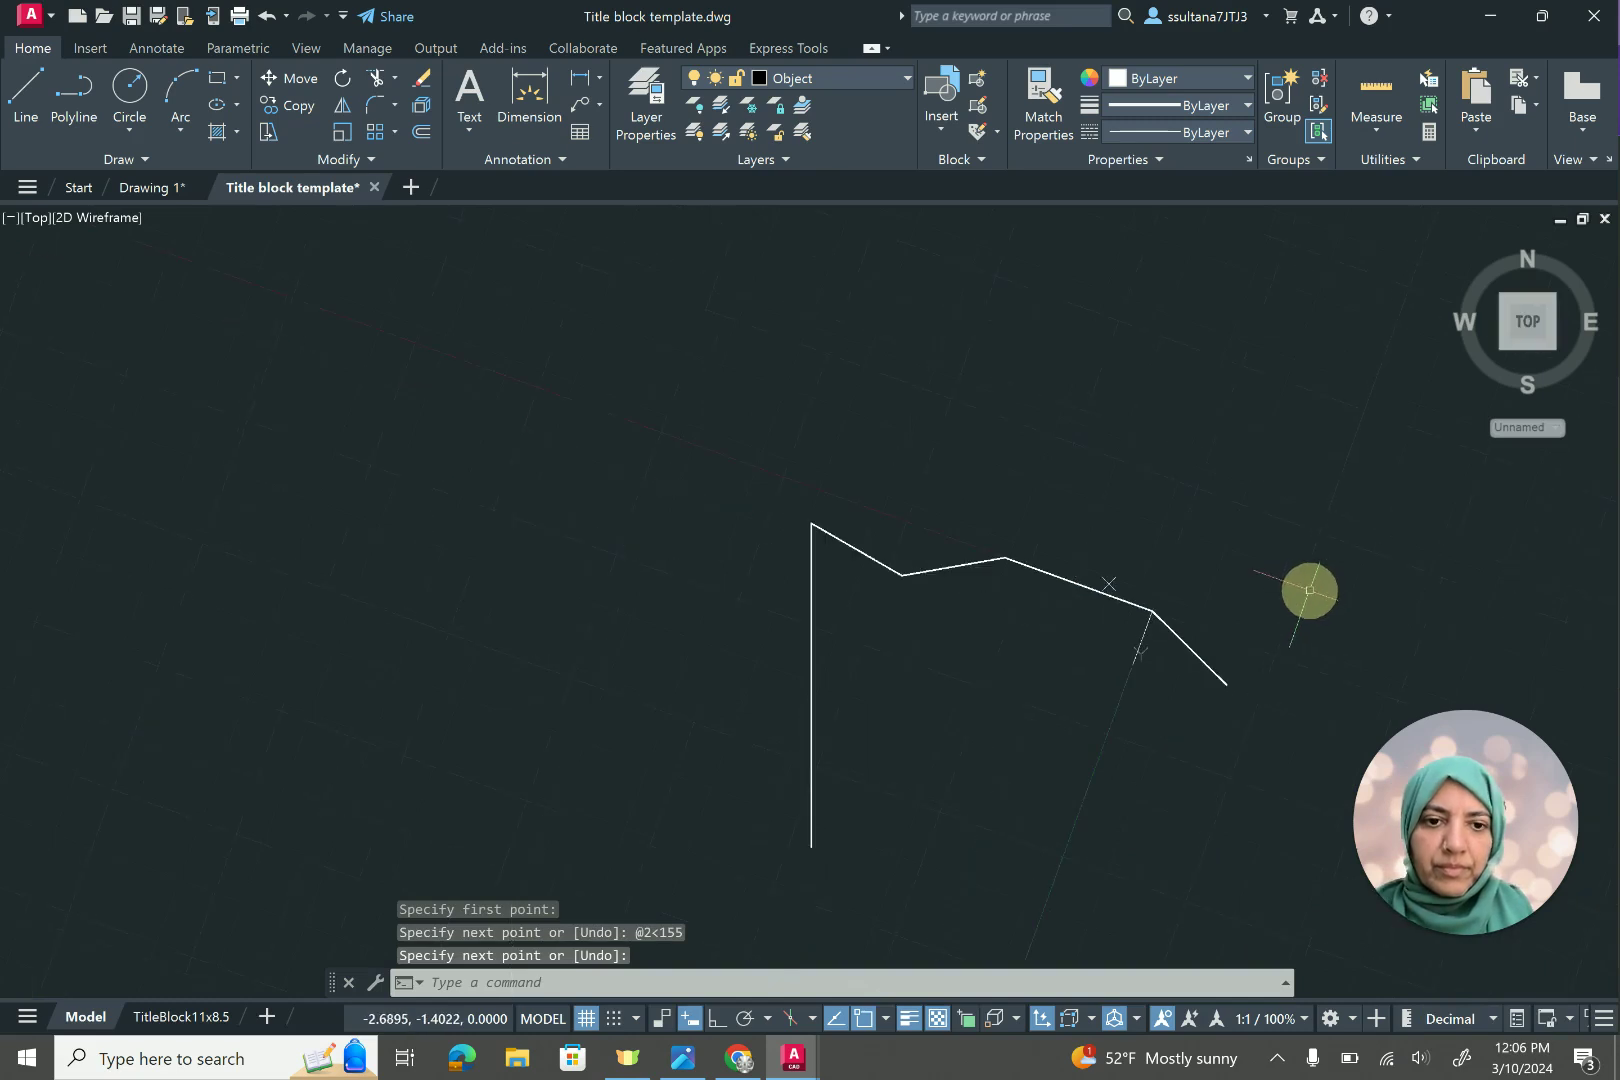
{"action": "scroll", "coordinate": [1208, 749], "scroll_direction": "up", "scroll_amount": 2}
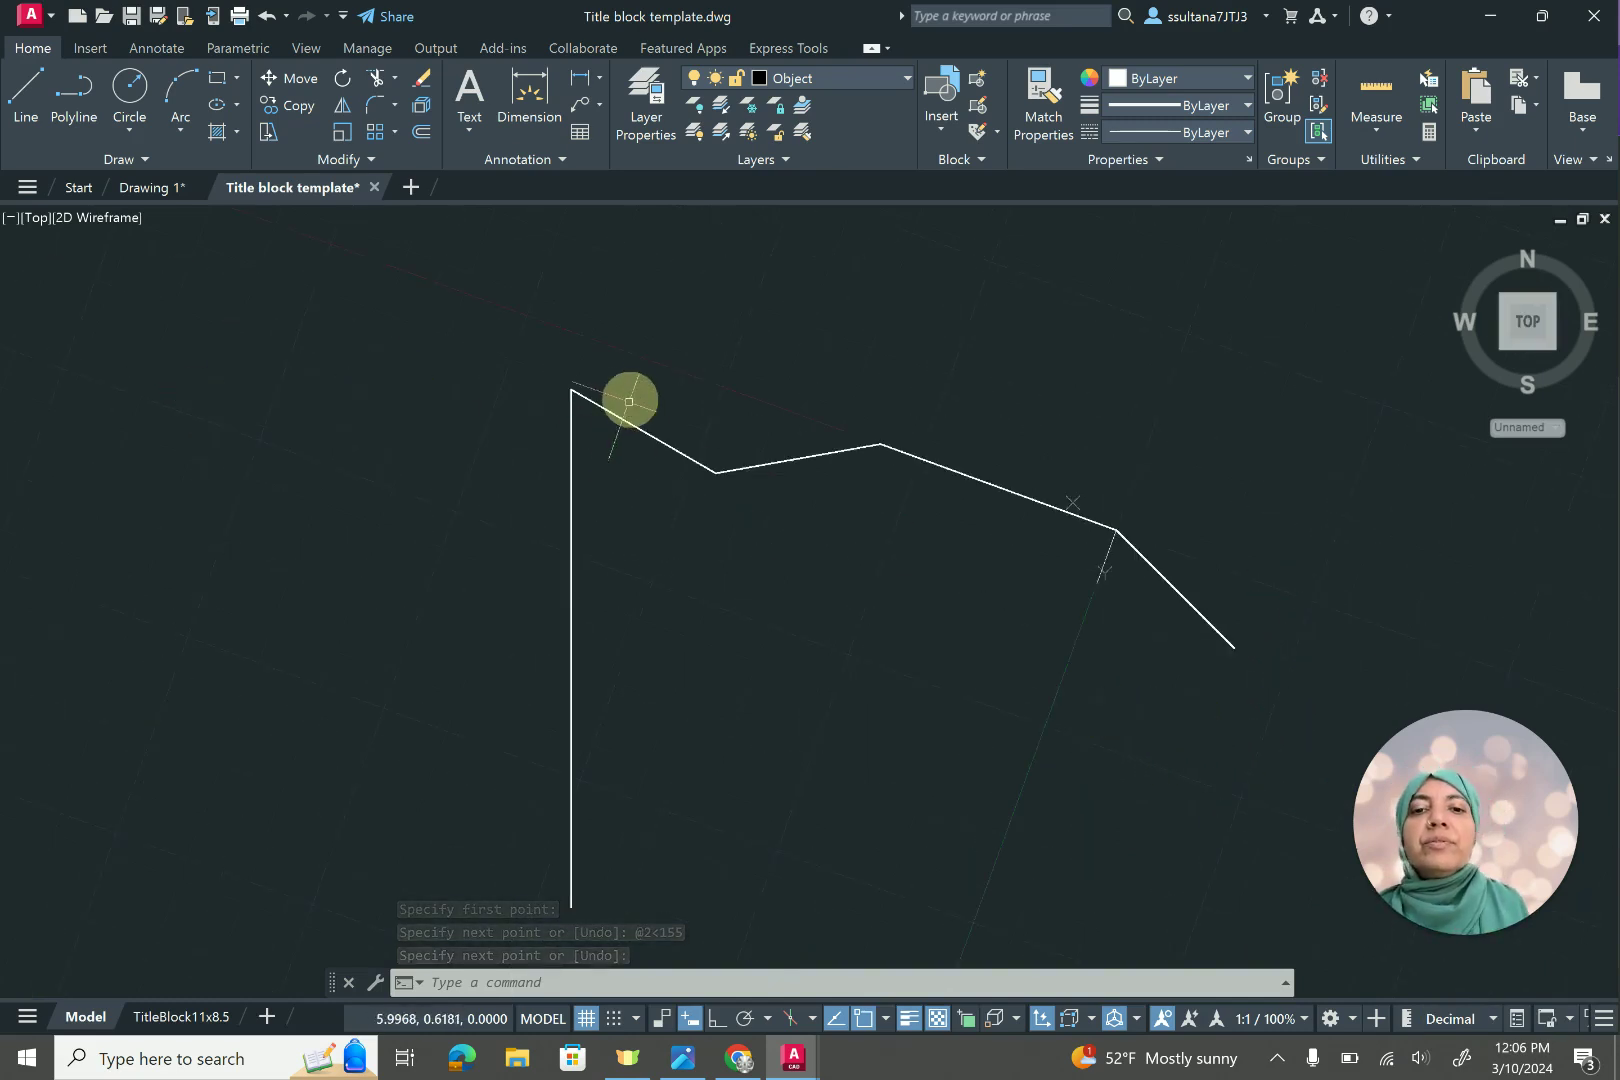
Define a UCS with its origin at the vertical line's lower endpoint, X axis horizontally rightward and Y axis straight up.
{"action": "scroll", "coordinate": [628, 395], "scroll_direction": "down", "scroll_amount": 2}
{"action": "scroll", "coordinate": [782, 481], "scroll_direction": "up", "scroll_amount": 2}
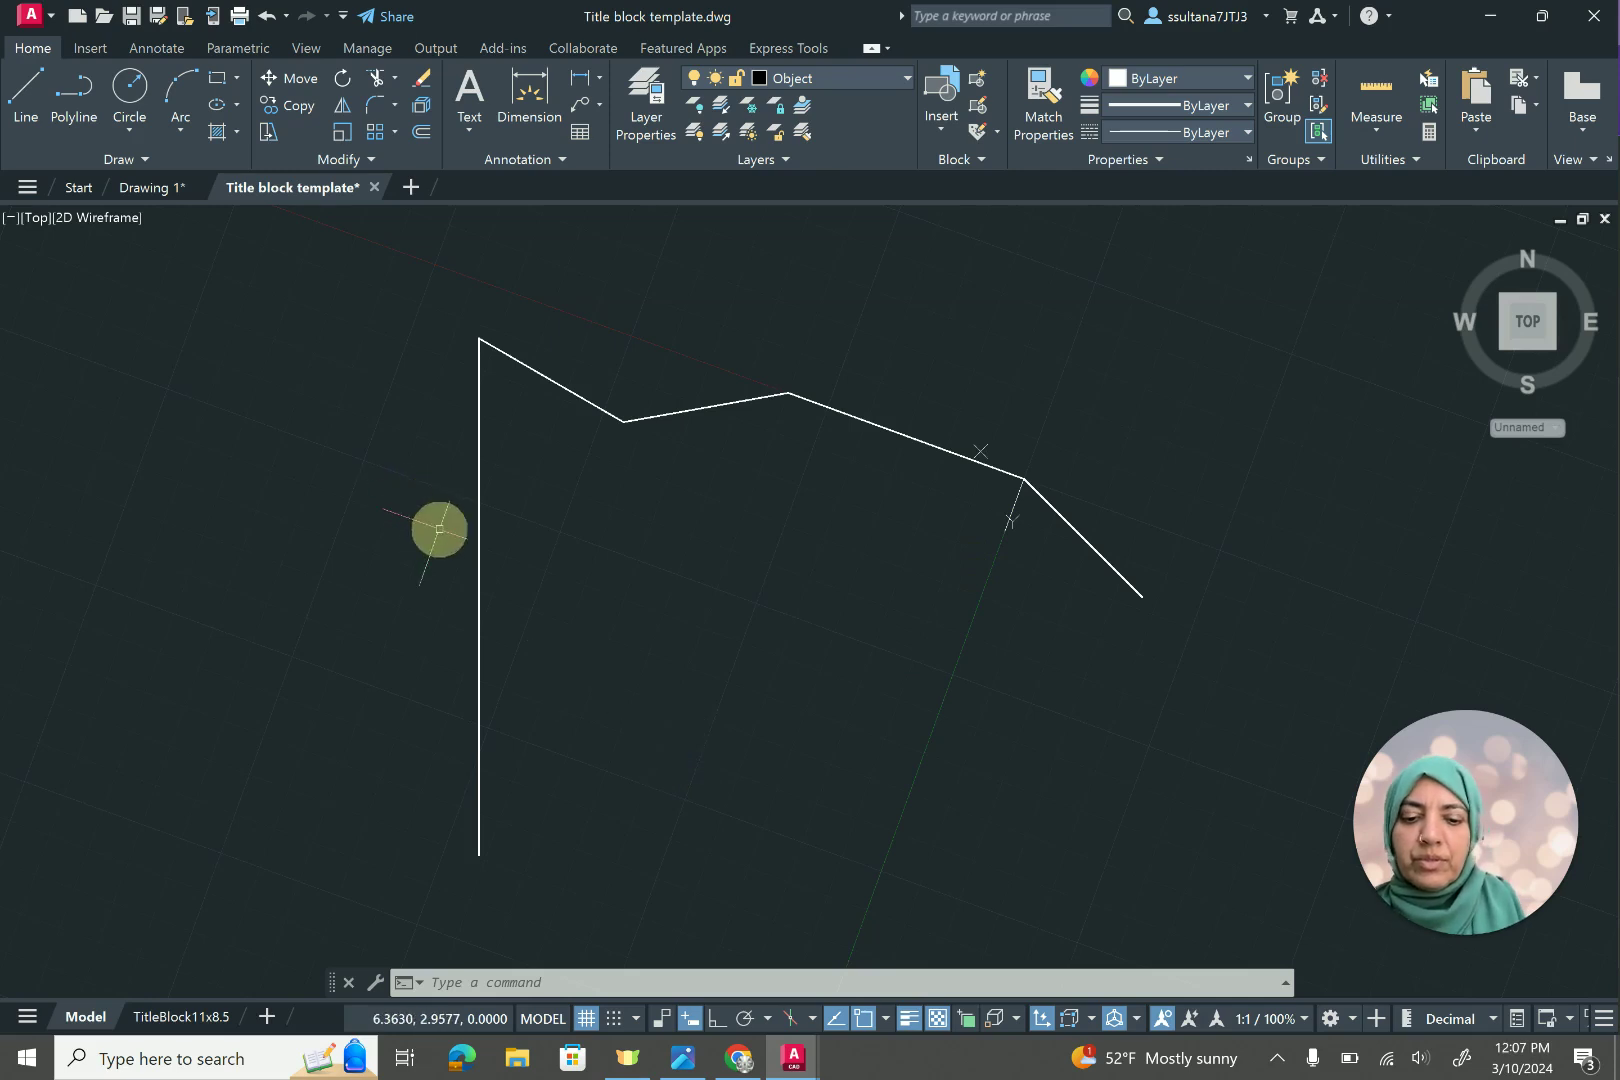
{"action": "key", "text": "Return"}
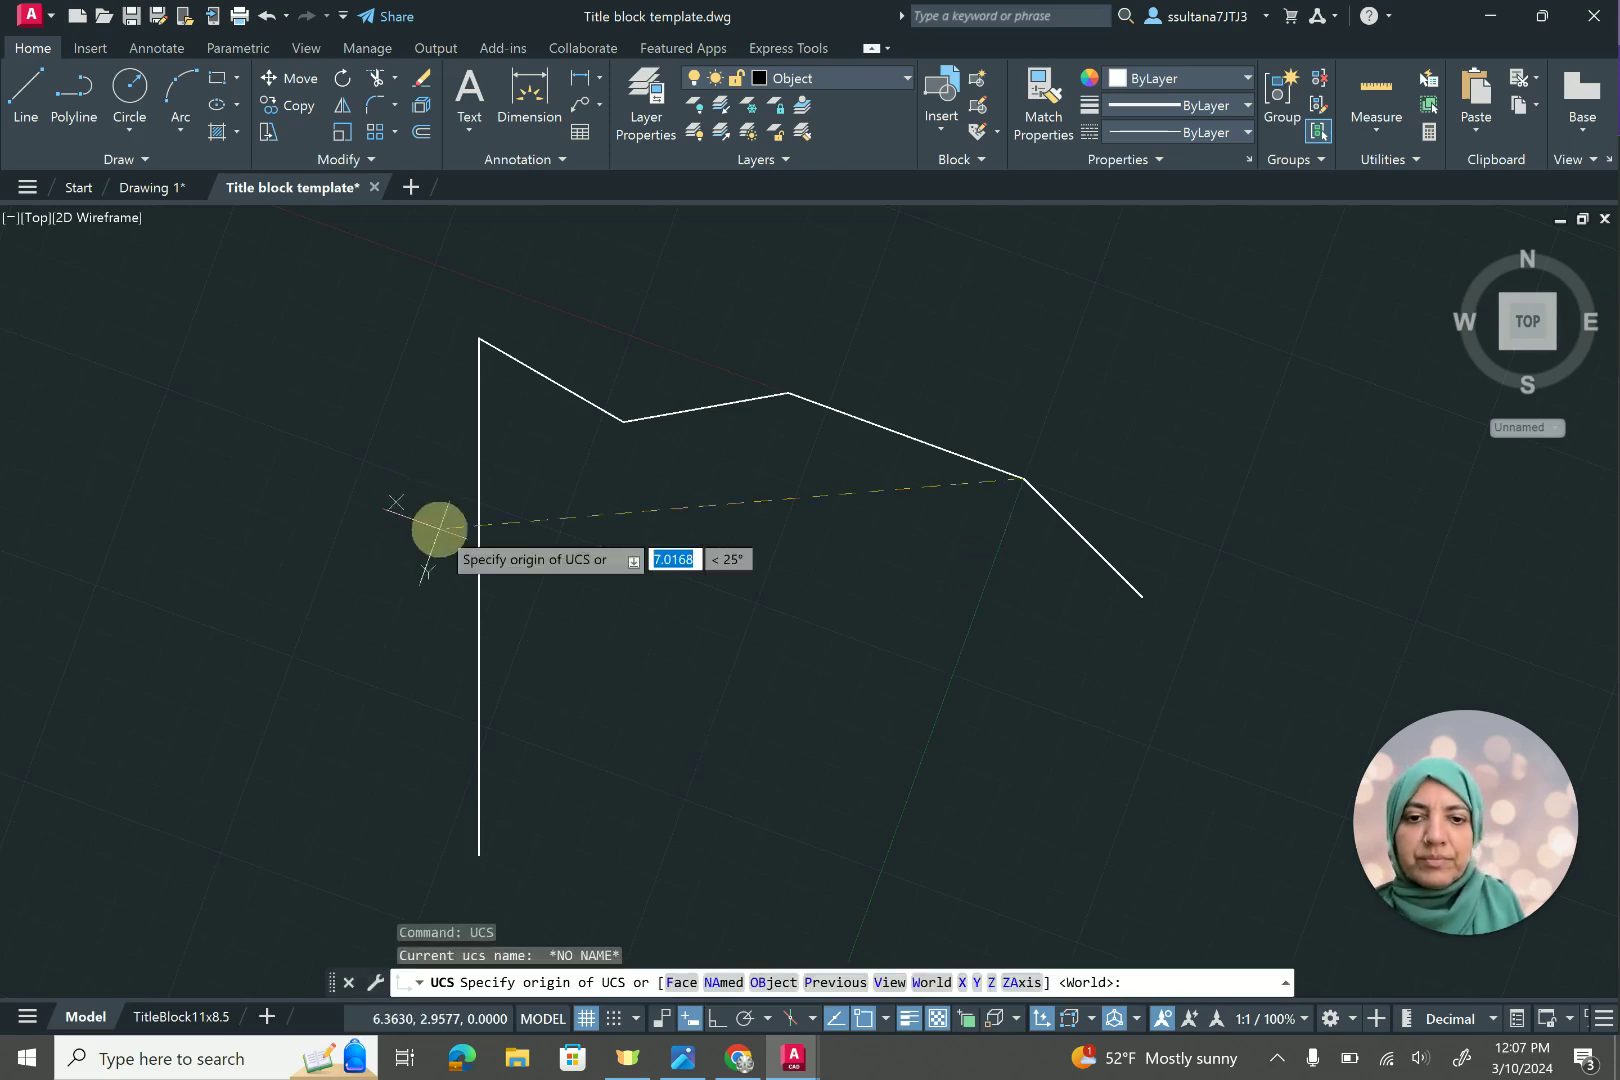
{"action": "left_click", "coordinate": [478, 852]}
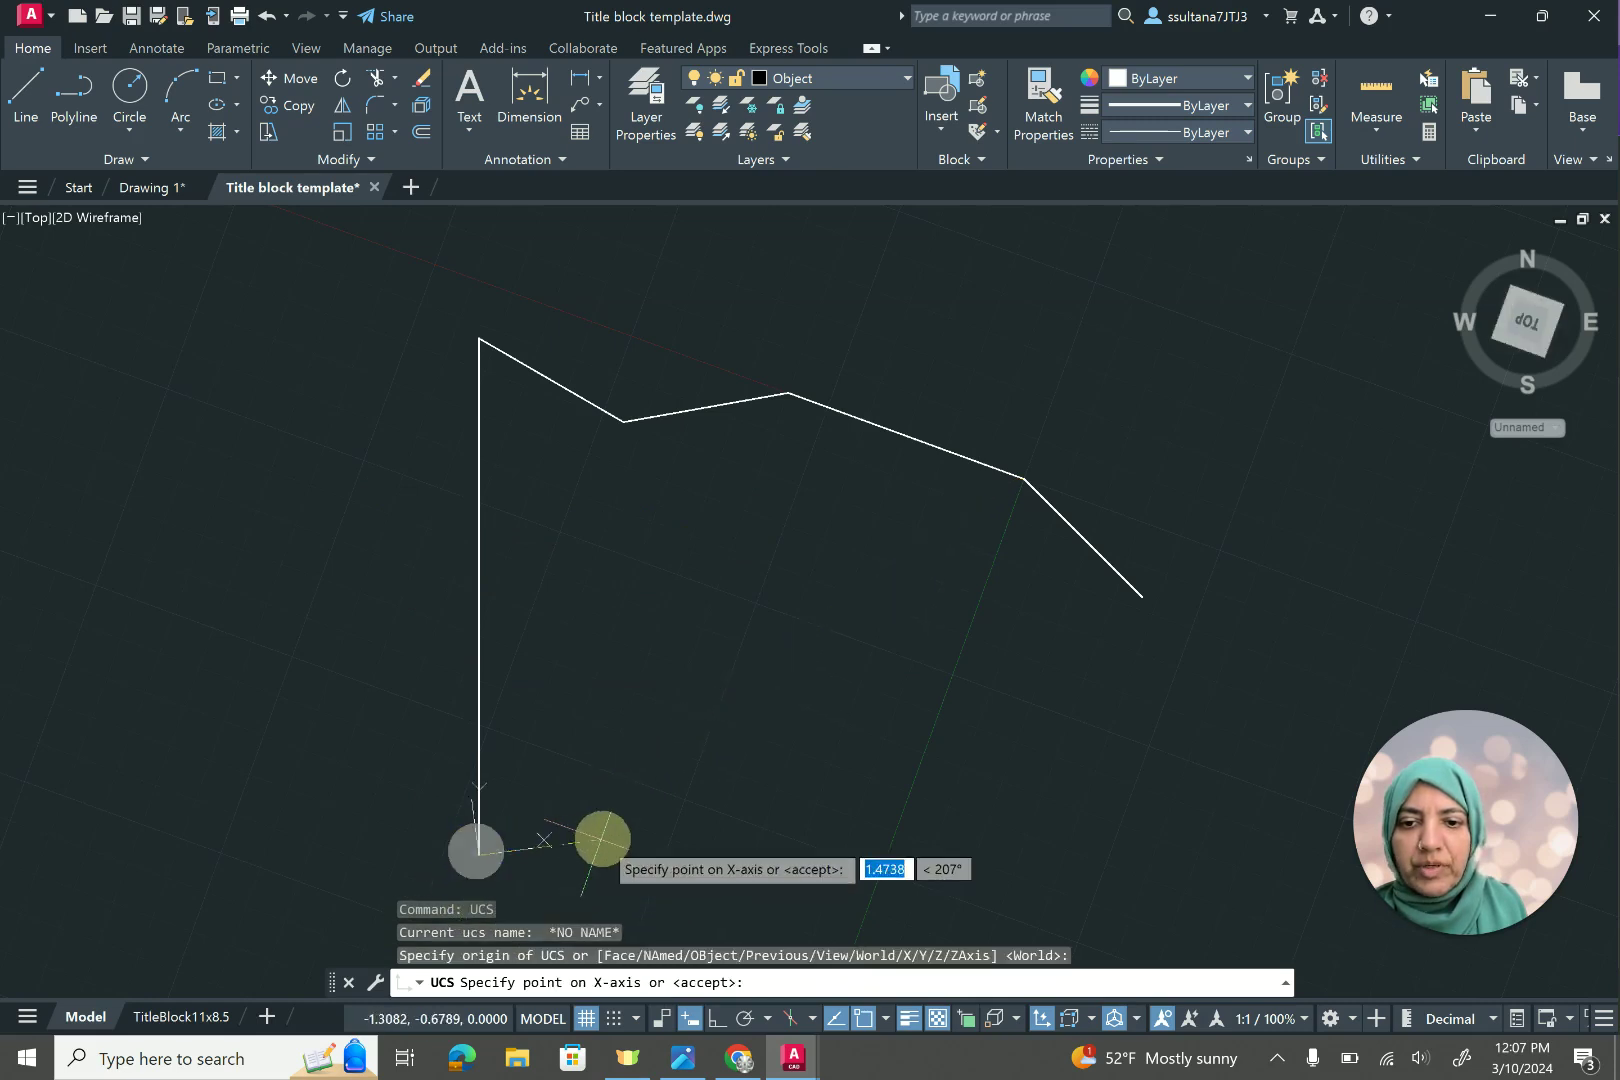
{"action": "left_click", "coordinate": [660, 860]}
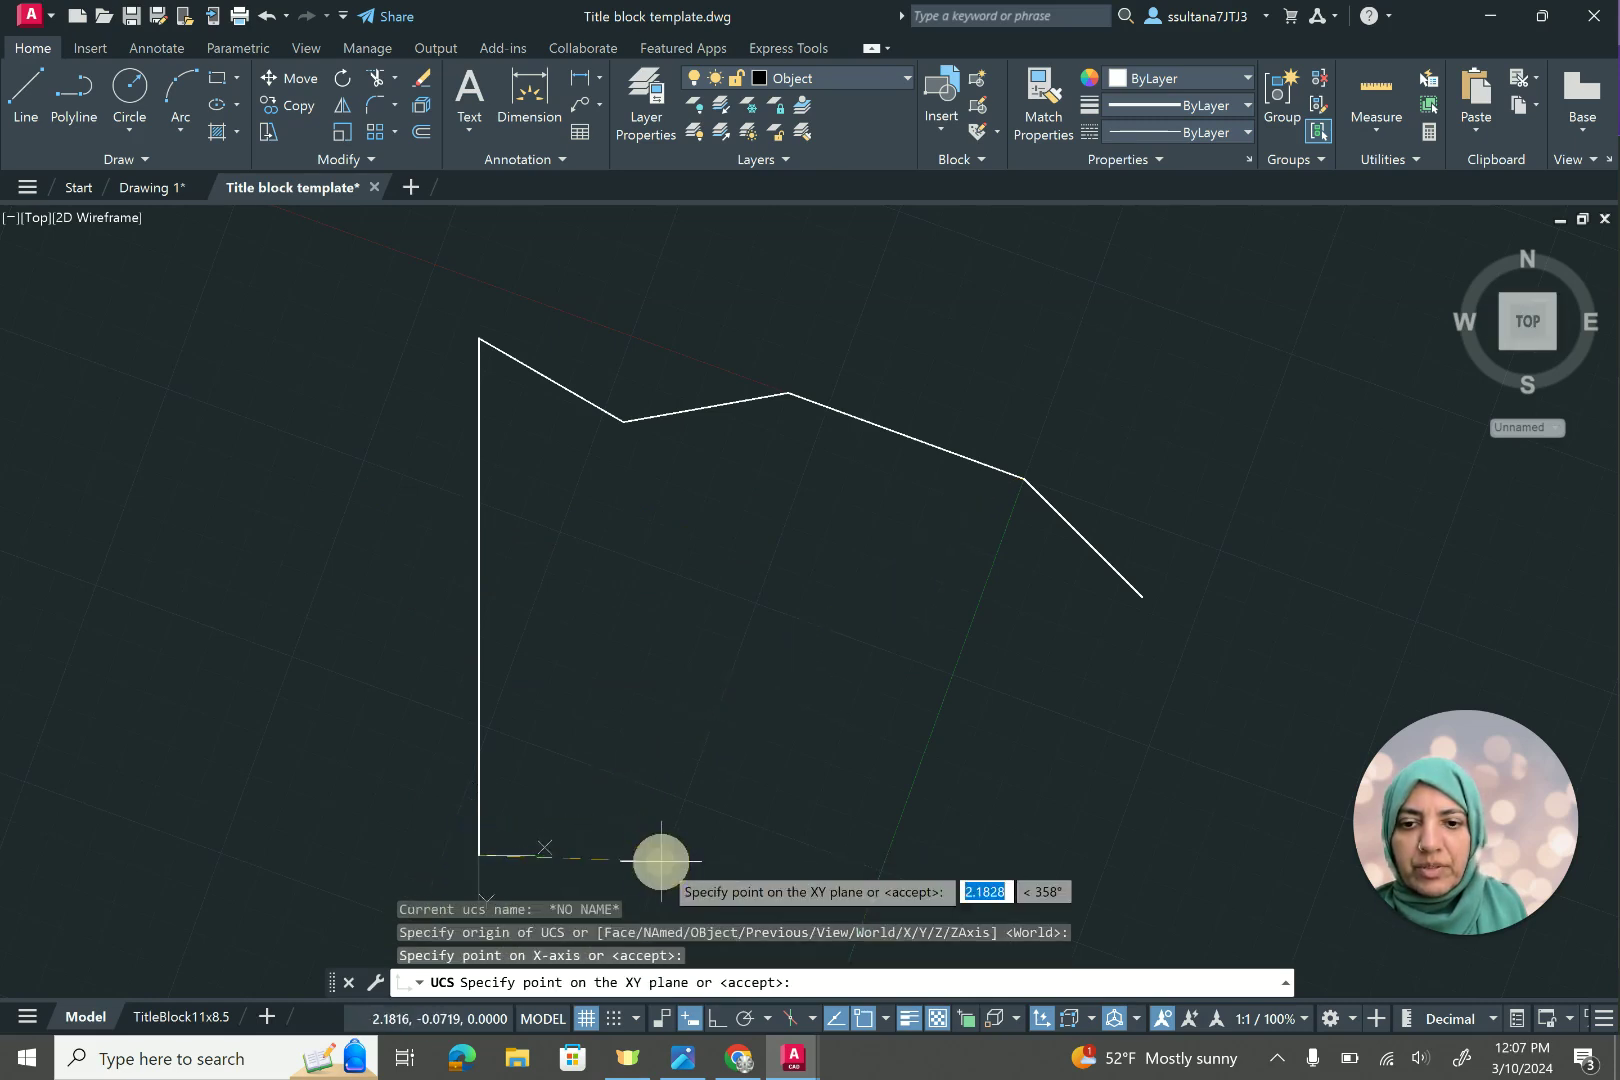
{"action": "left_click", "coordinate": [580, 728]}
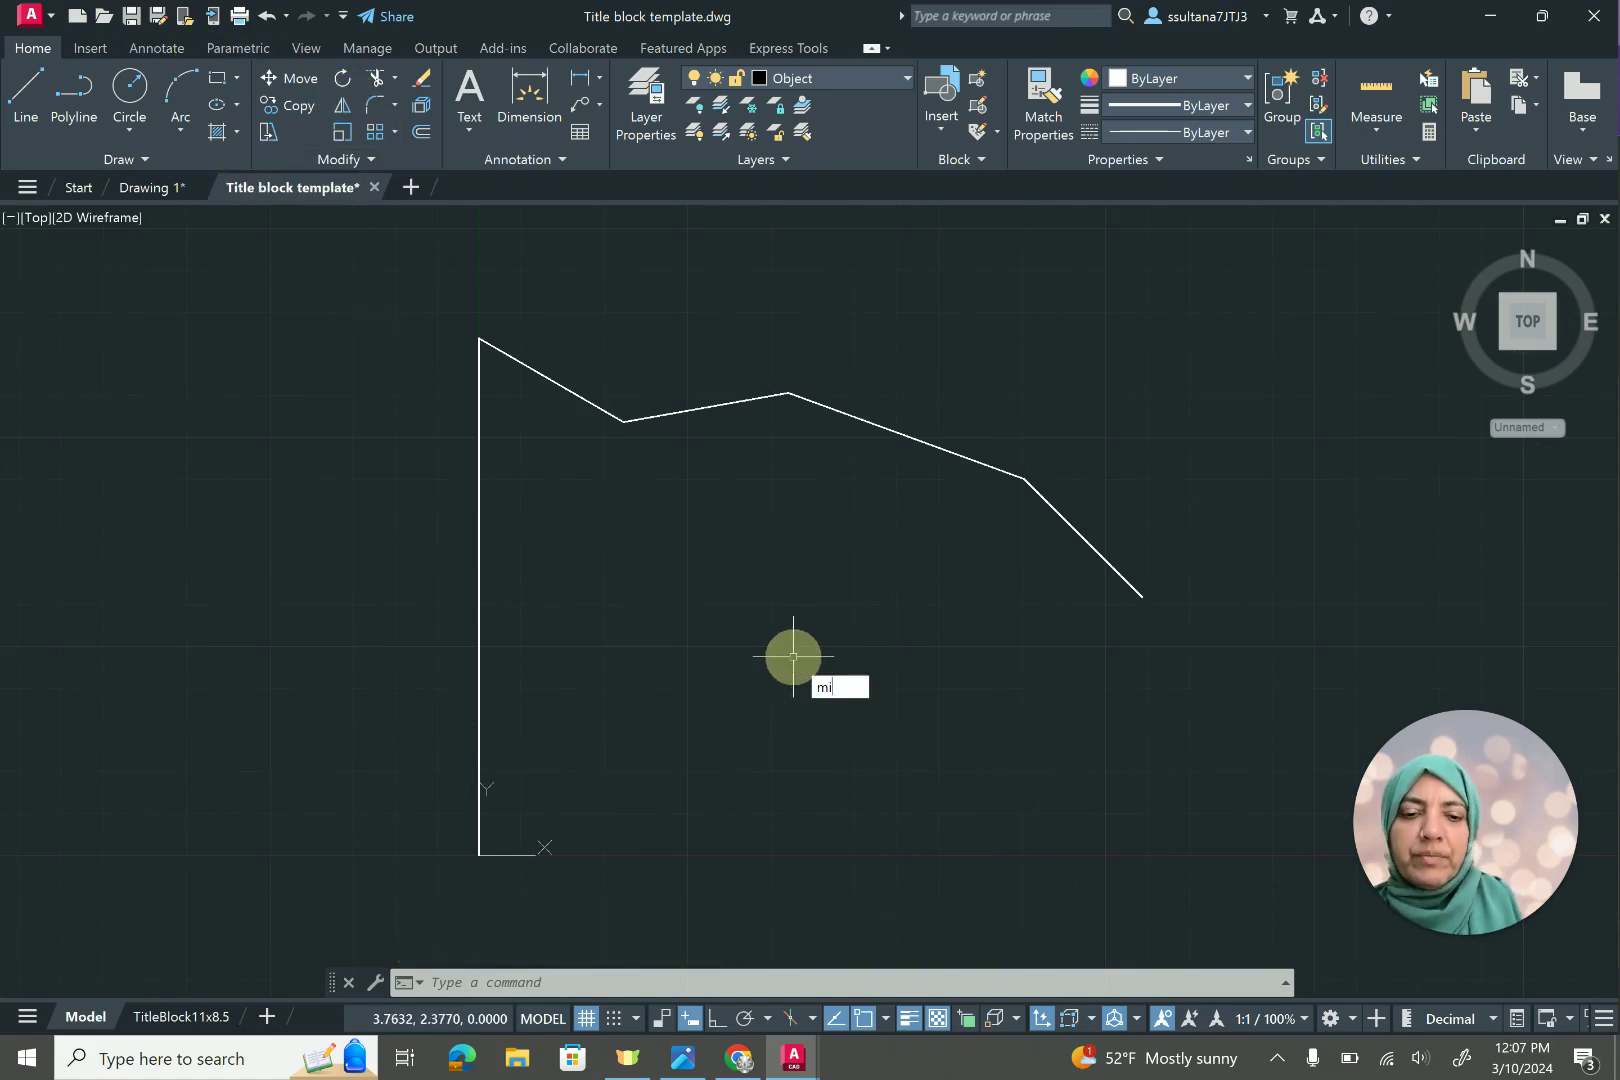
Mirror the four angled segments about a horizontal line through the vertical line's midpoint, with Ortho on and the source objects kept.
{"action": "key", "text": "Return"}
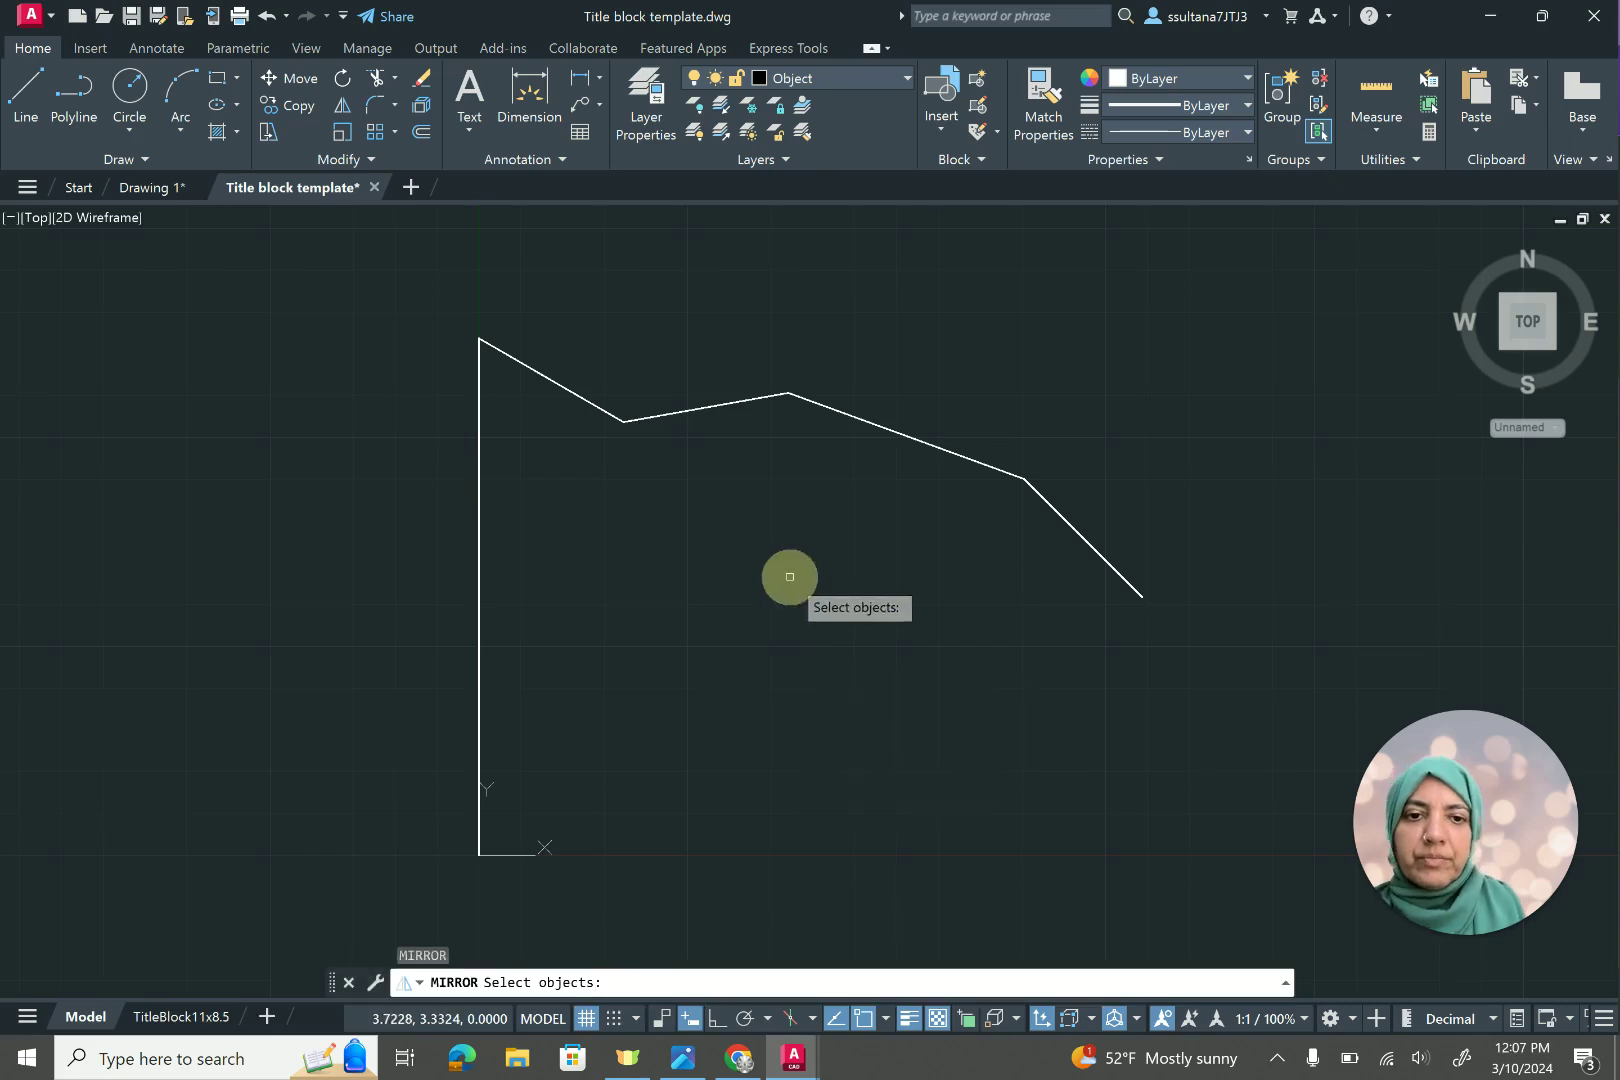
{"action": "left_click", "coordinate": [1119, 470]}
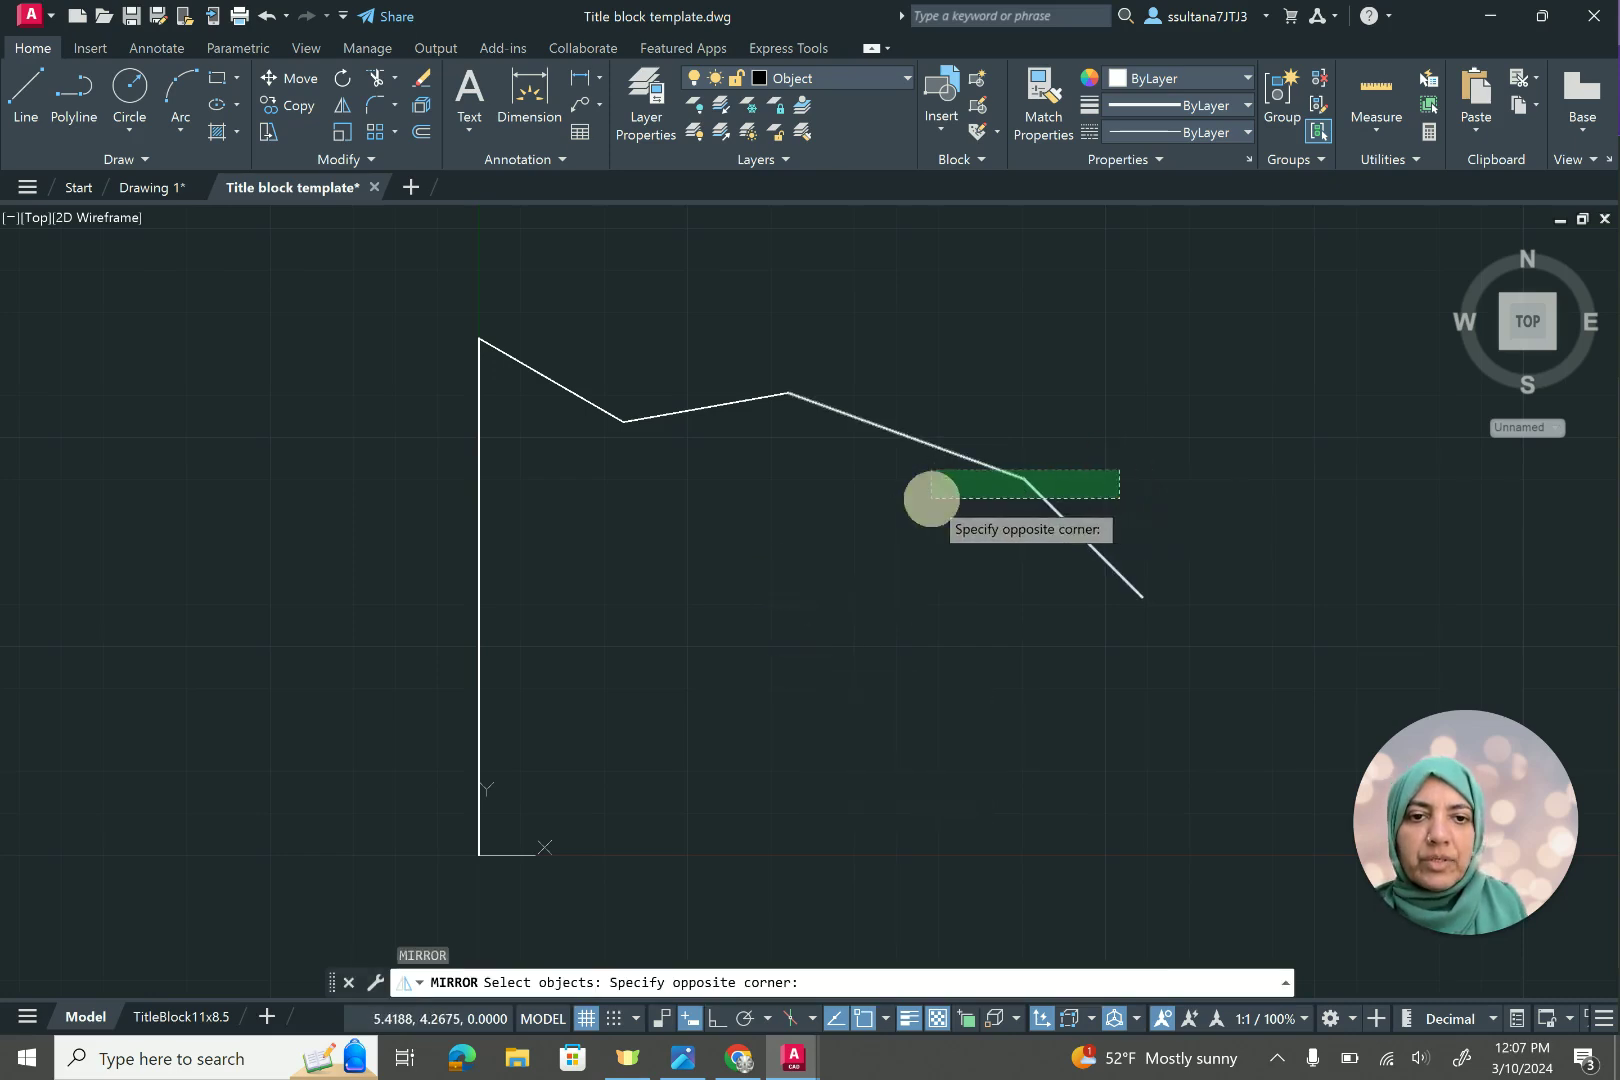
{"action": "left_click", "coordinate": [931, 498]}
{"action": "left_click", "coordinate": [705, 365]}
{"action": "left_click", "coordinate": [565, 476]}
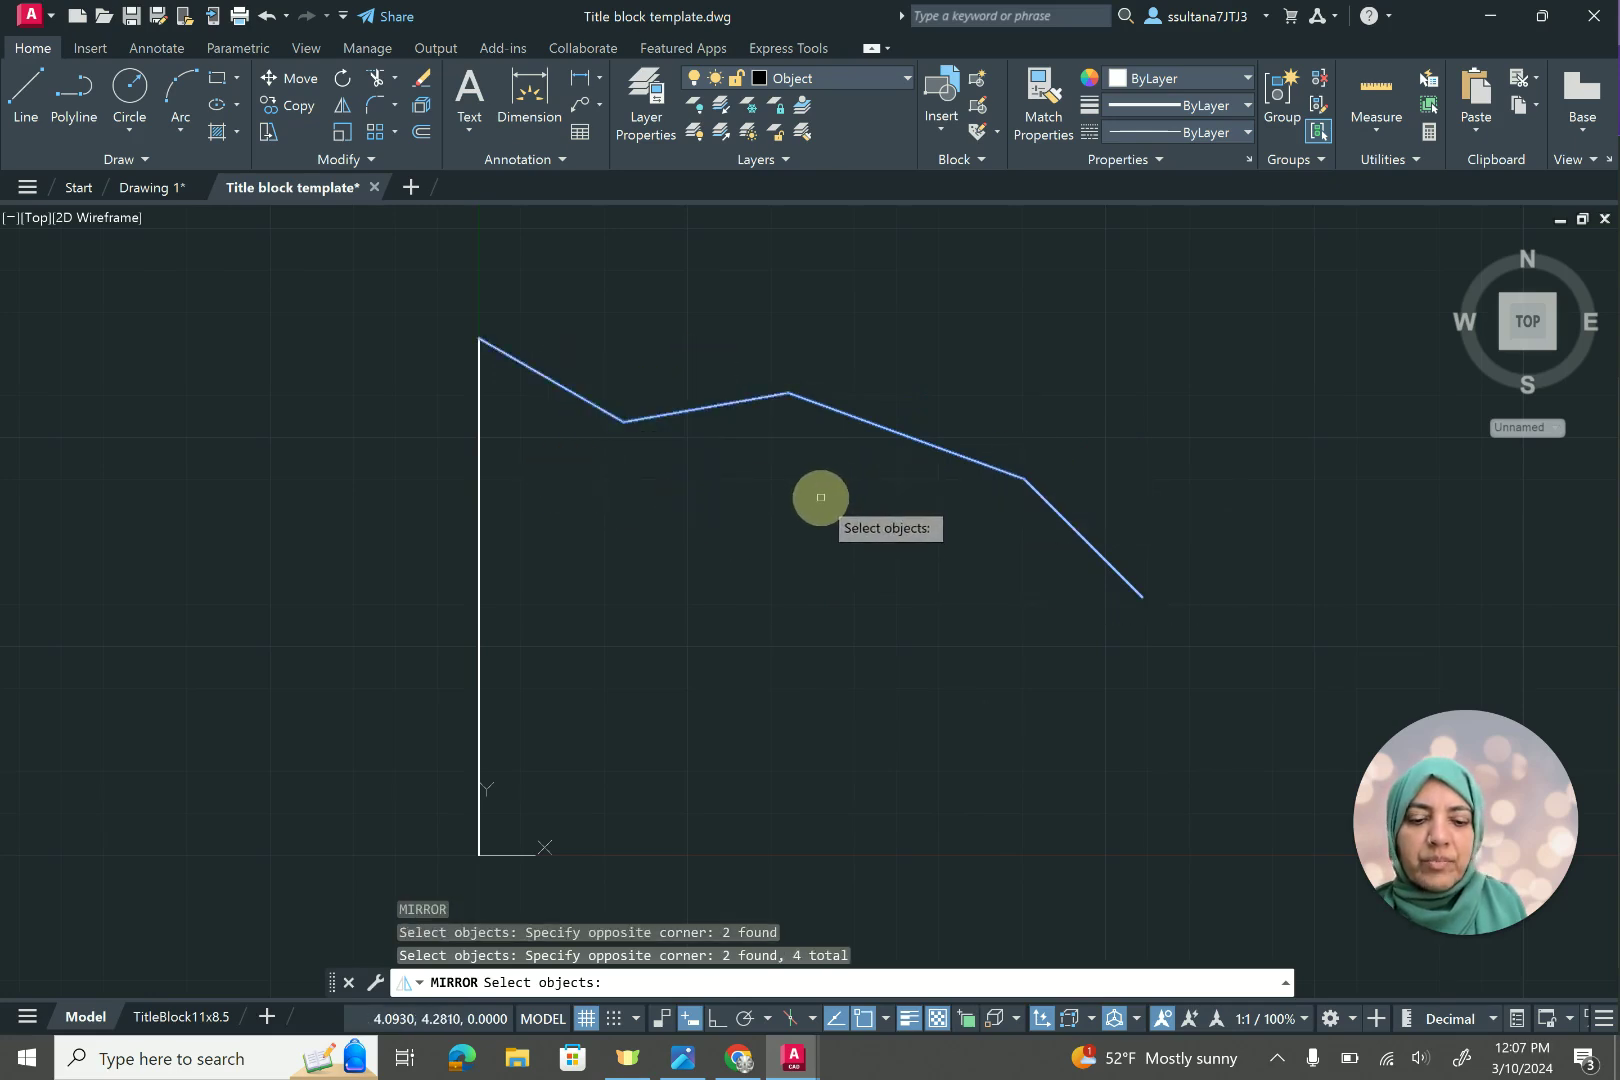
{"action": "key", "text": "Return"}
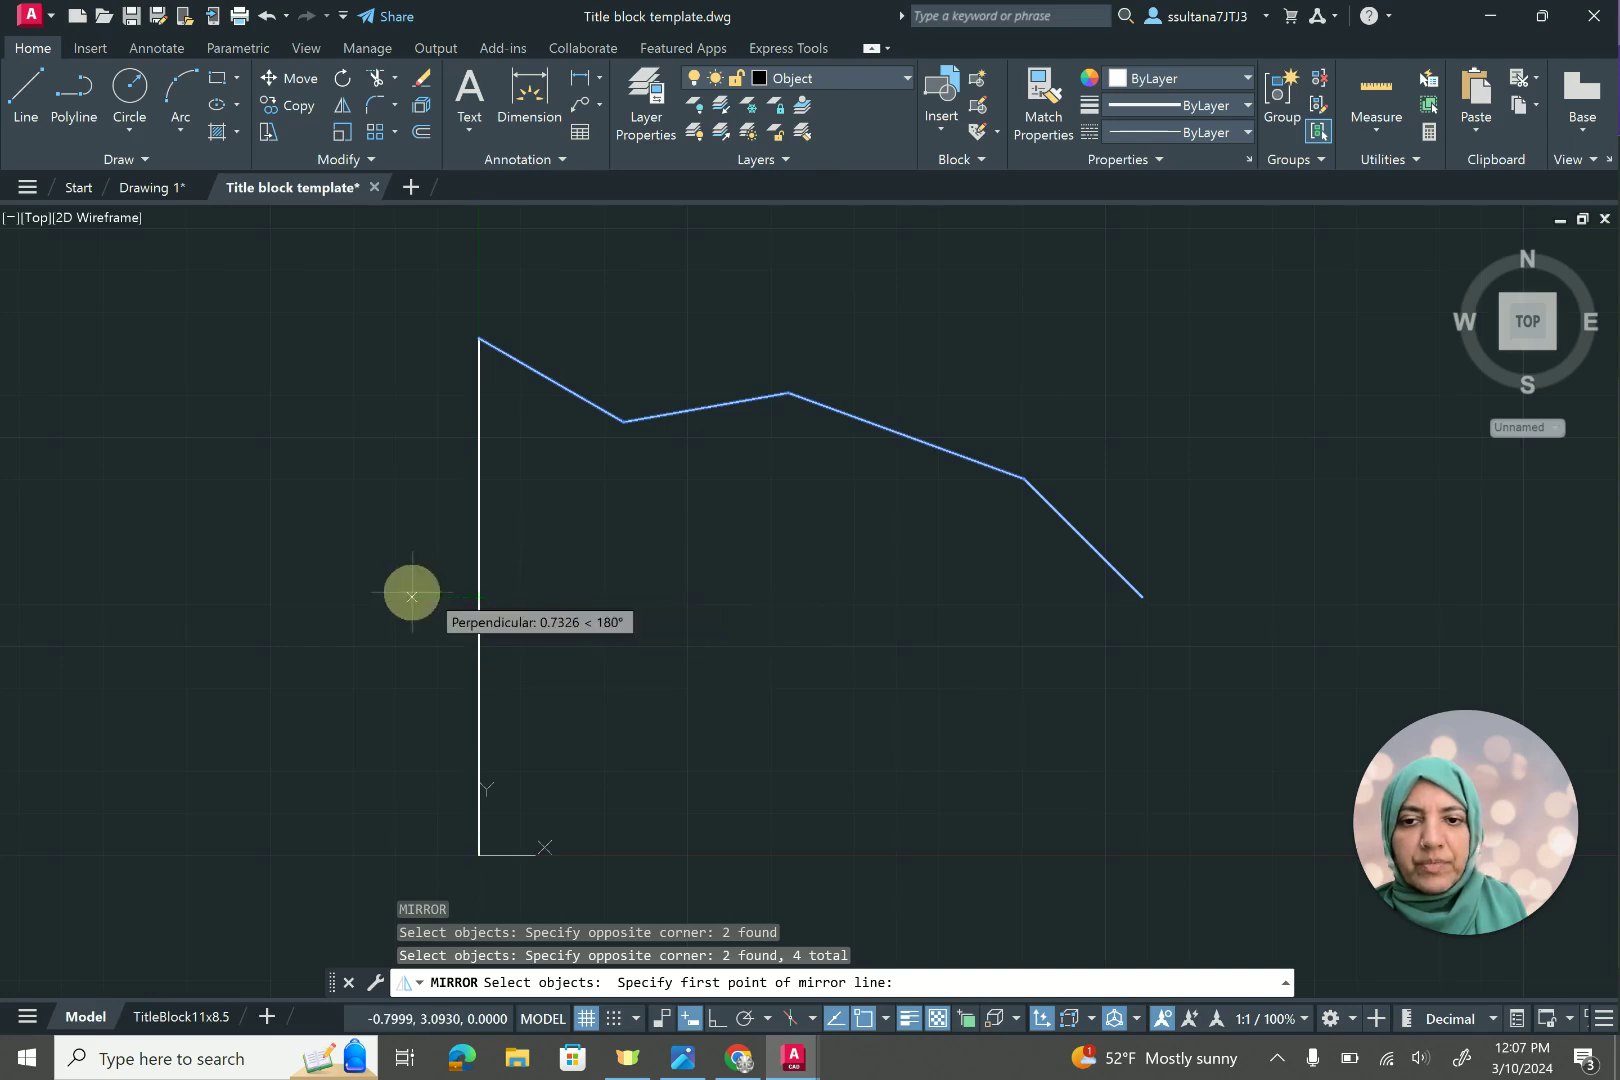
{"action": "left_click", "coordinate": [479, 596]}
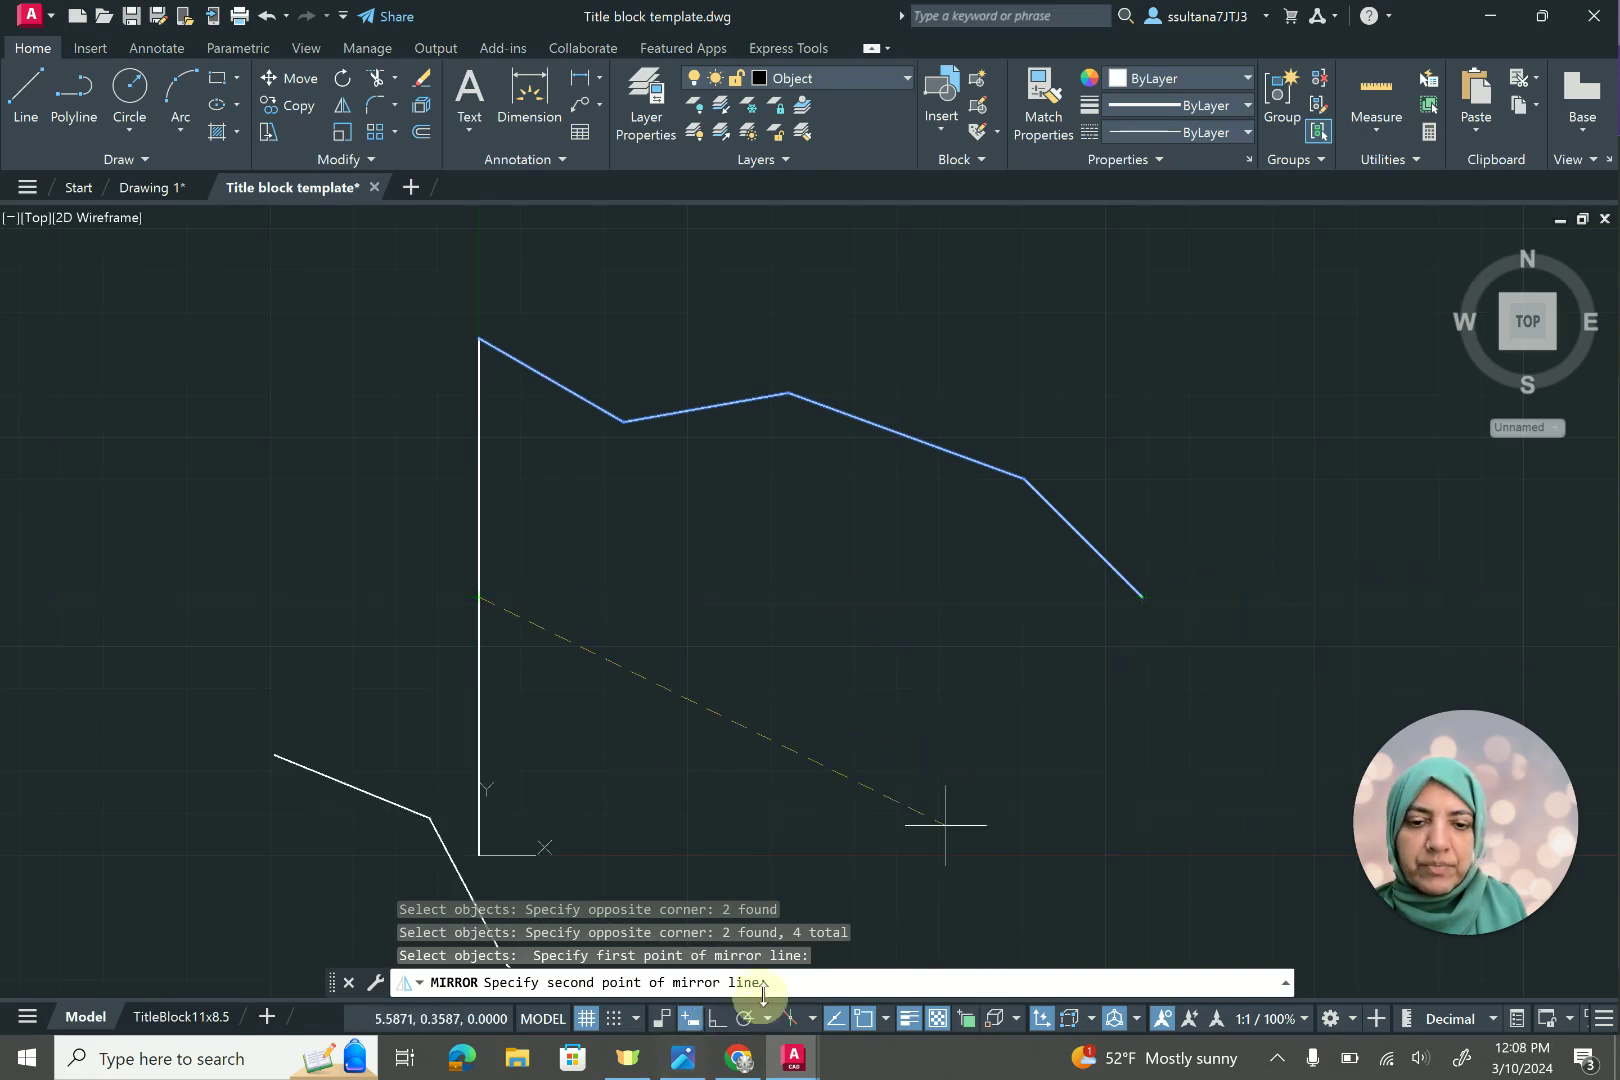
{"action": "left_click", "coordinate": [719, 1020]}
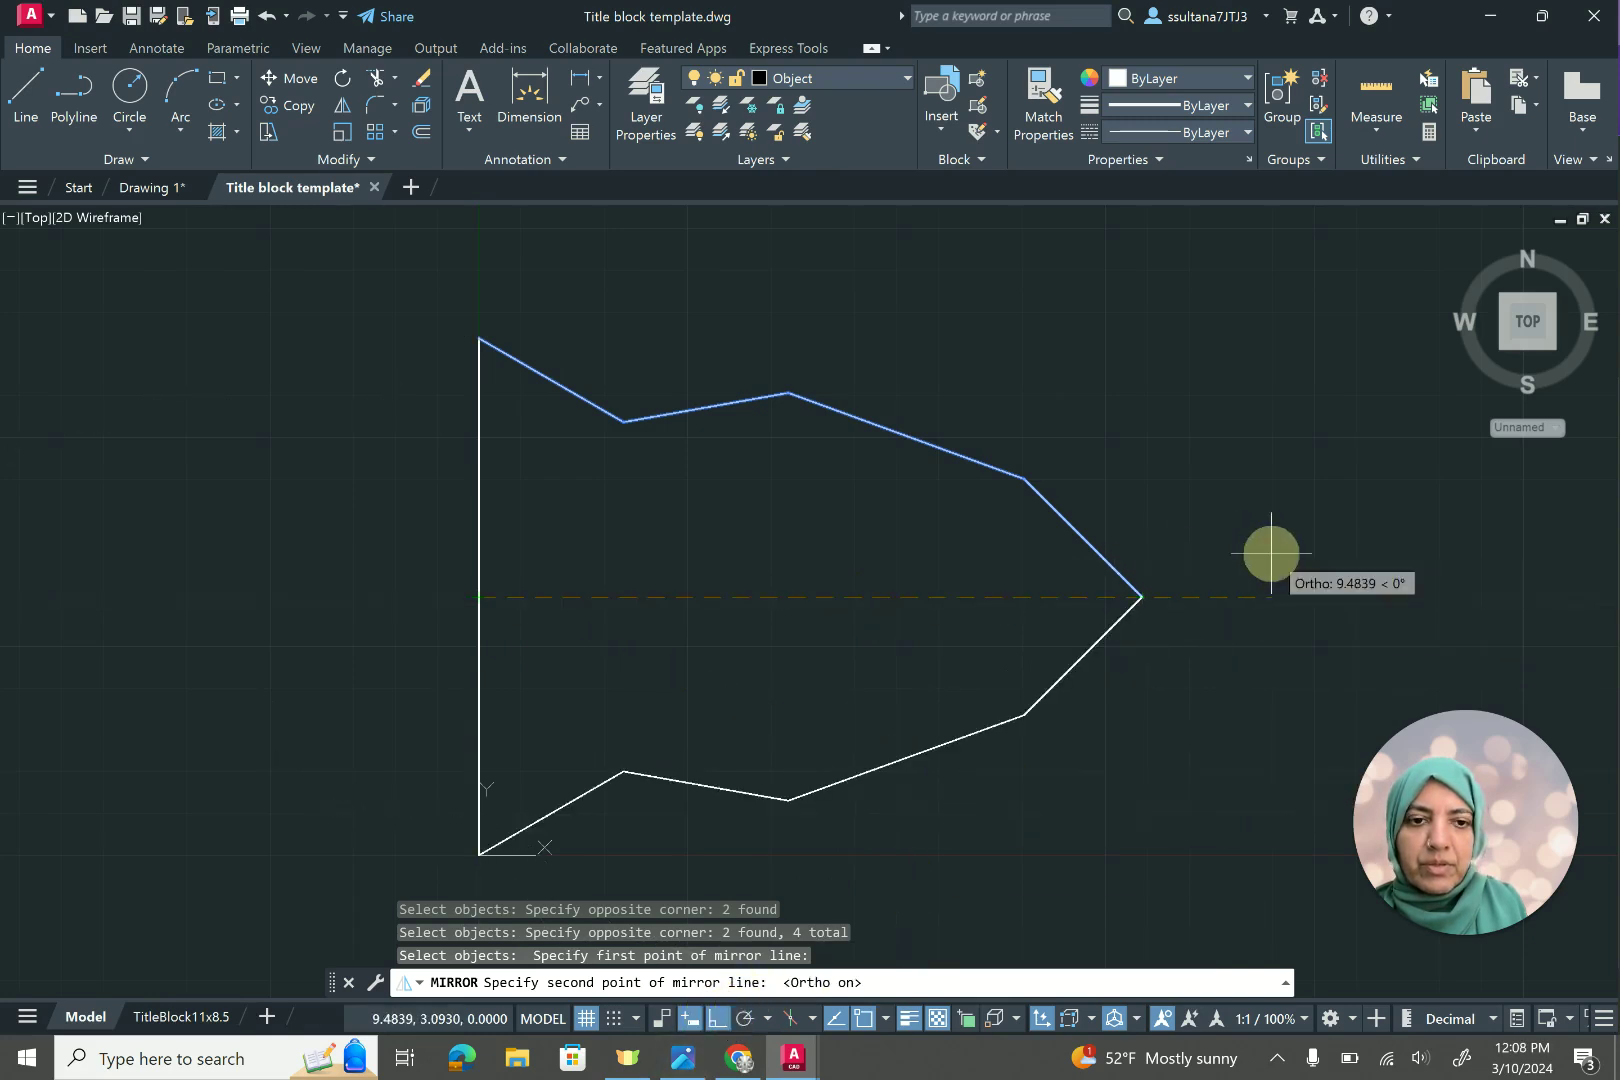
{"action": "left_click", "coordinate": [1332, 572]}
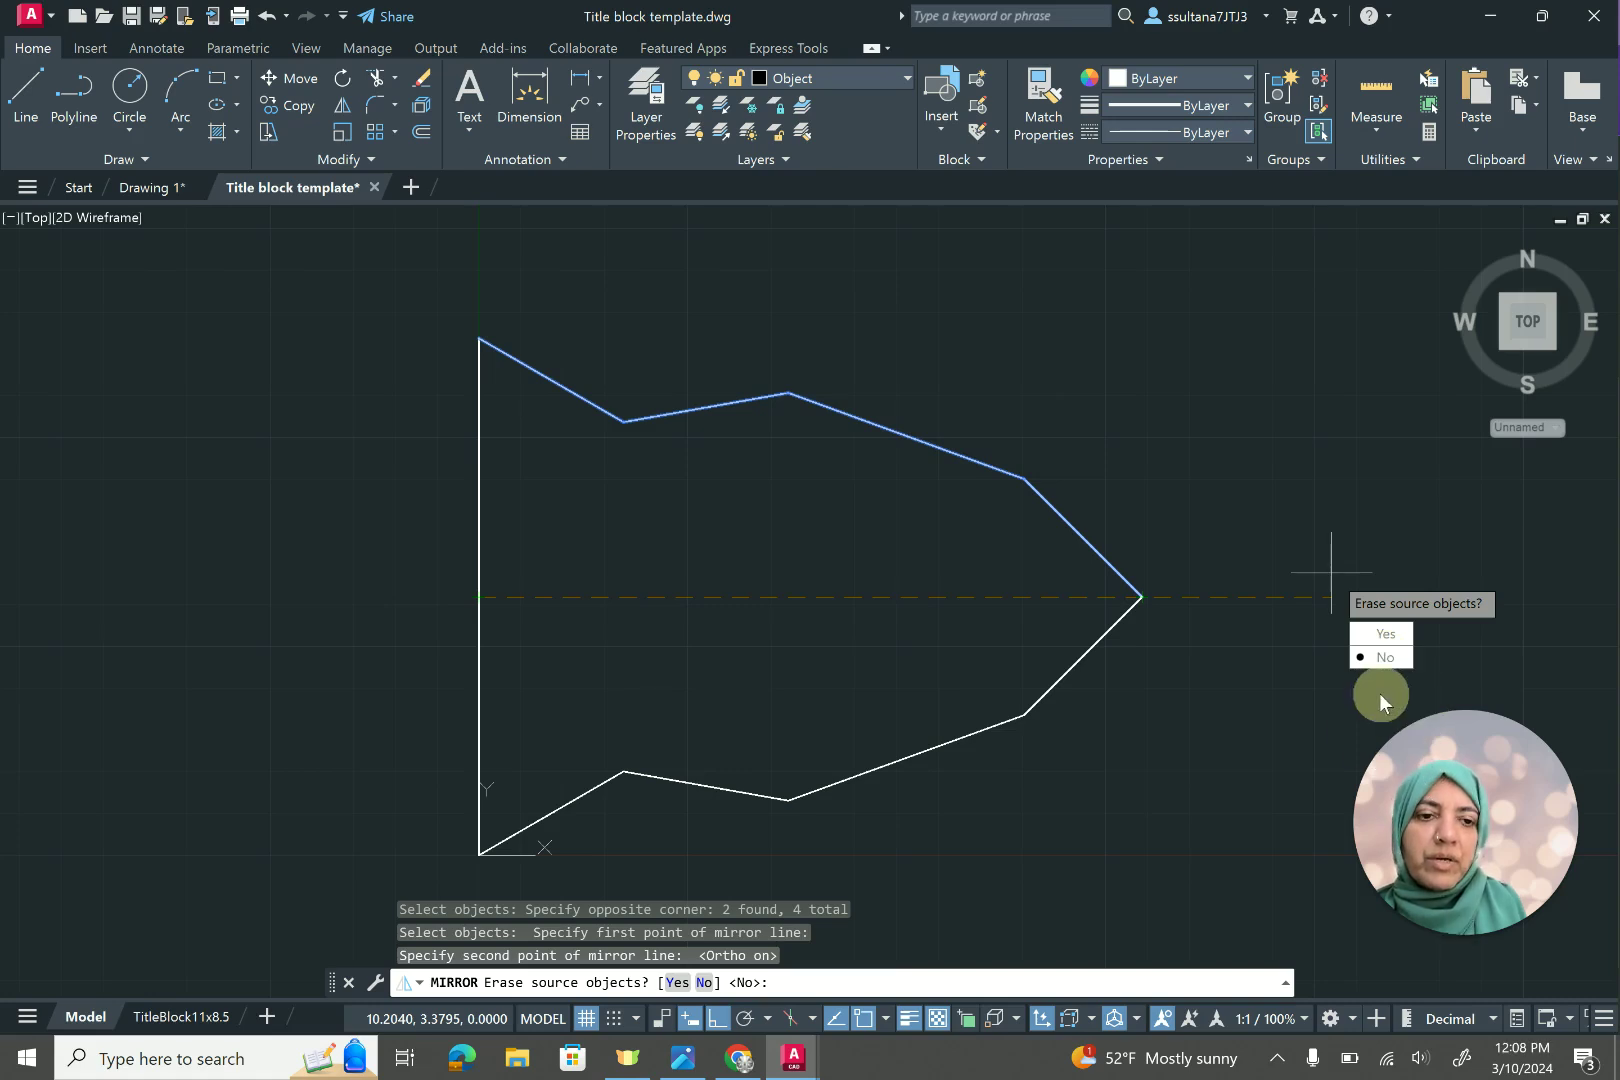
{"action": "key", "text": "Return"}
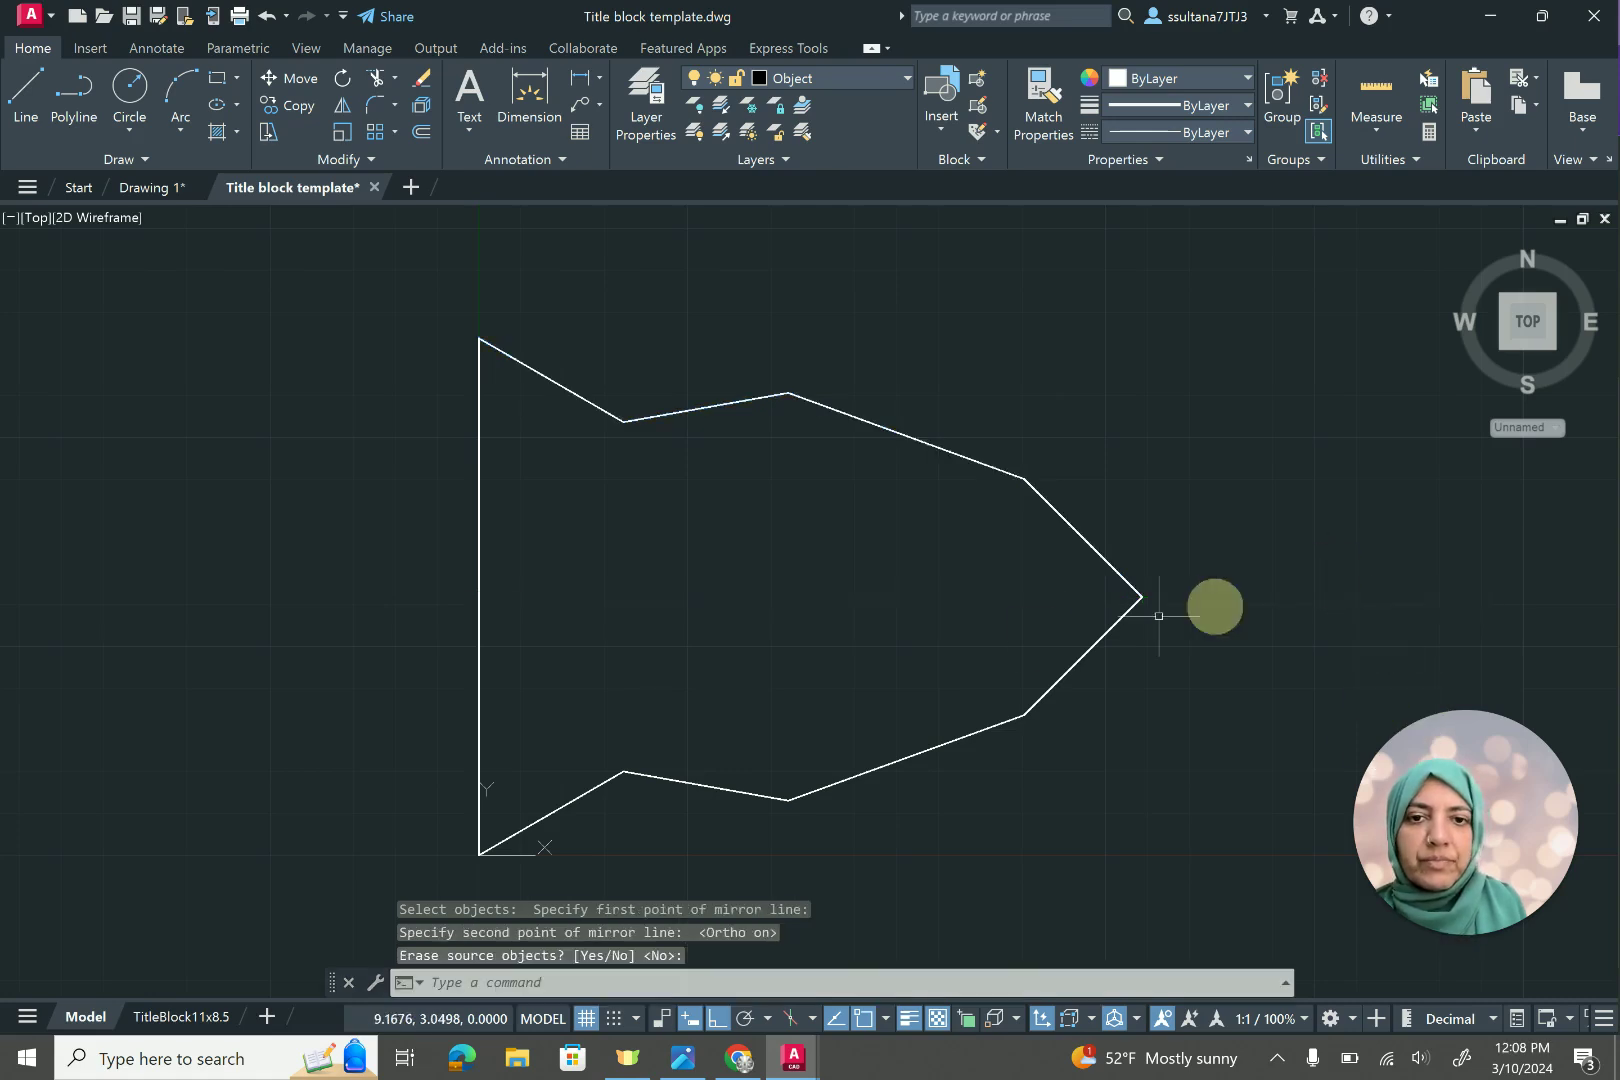
{"action": "scroll", "coordinate": [894, 605], "scroll_direction": "down", "scroll_amount": 2}
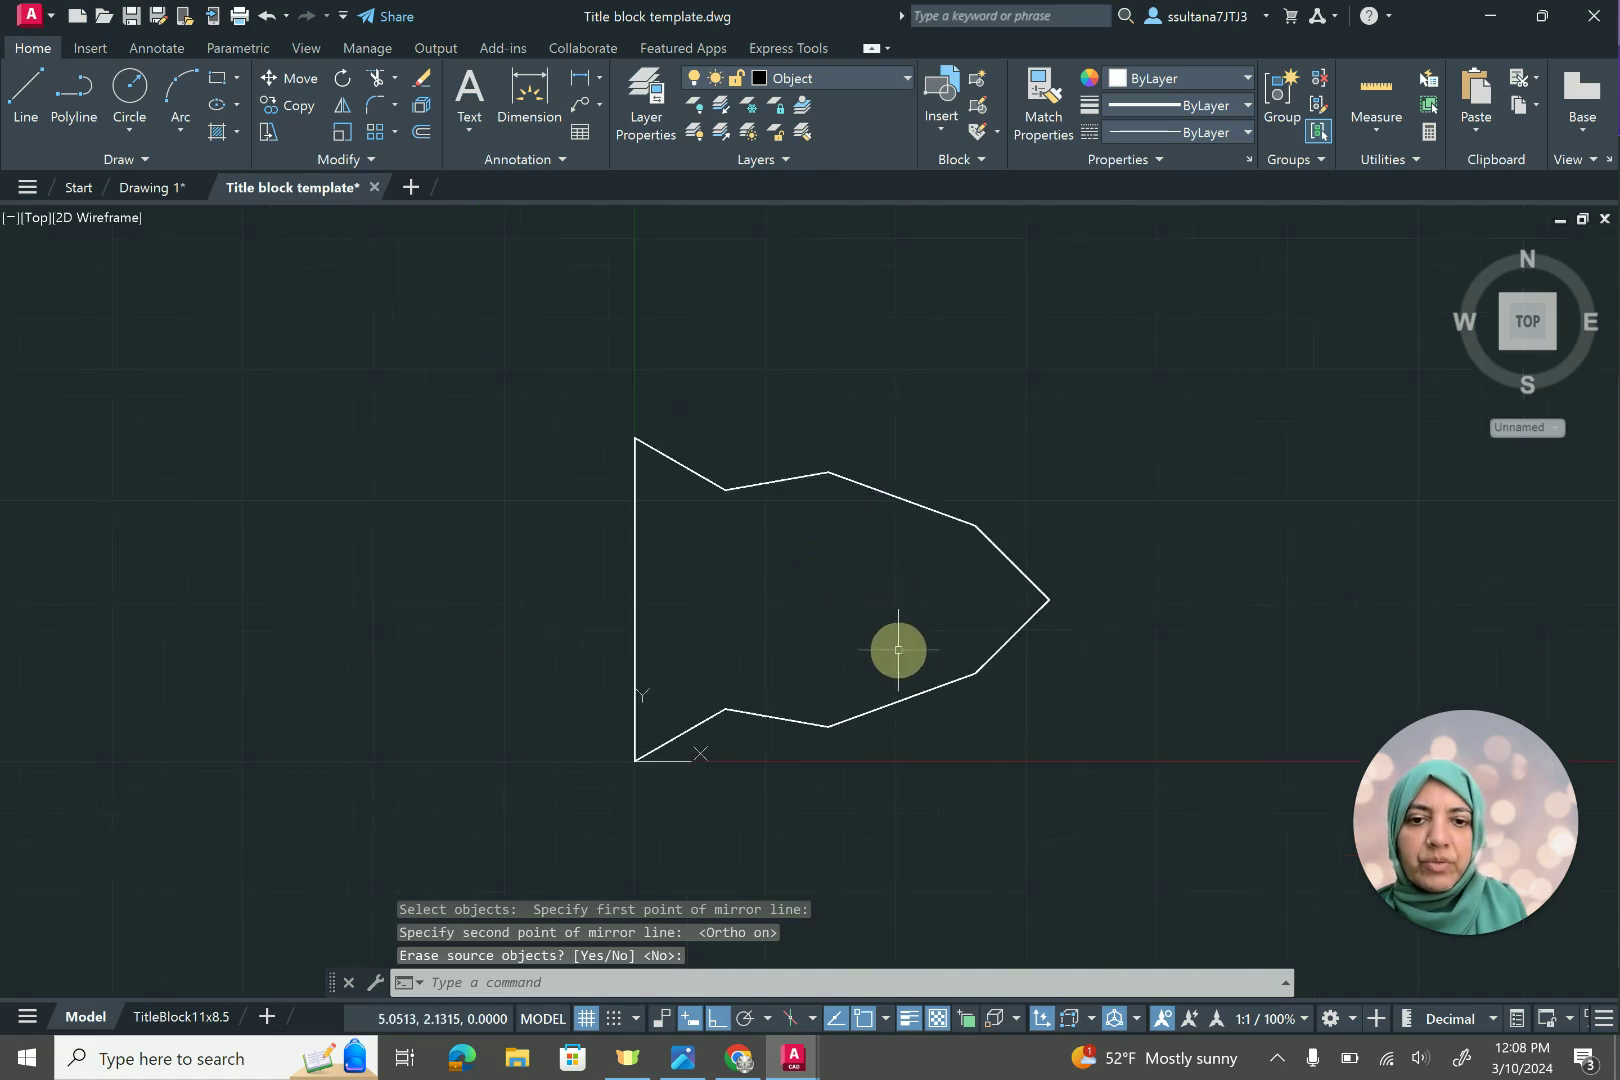
{"action": "scroll", "coordinate": [893, 651], "scroll_direction": "up", "scroll_amount": 2}
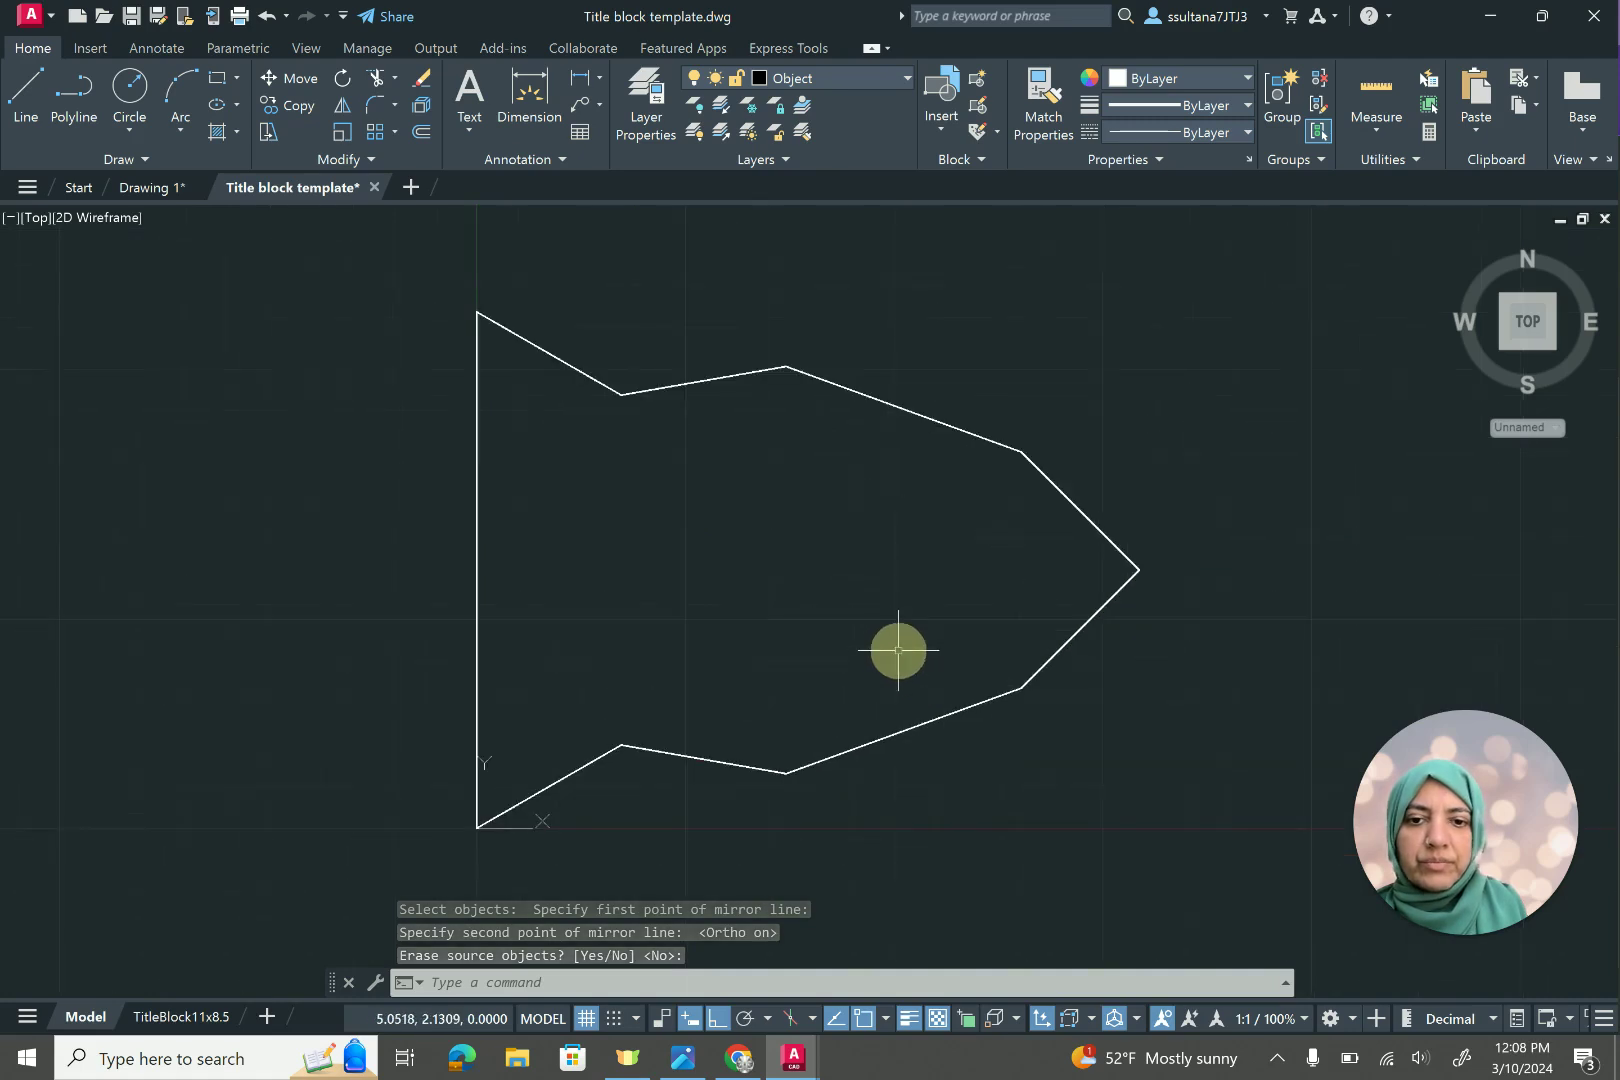
Switch to the TitleBlock11x8.5 layout, activate its viewport and zoom it to the drawing's extents.
{"action": "left_click", "coordinate": [174, 1020]}
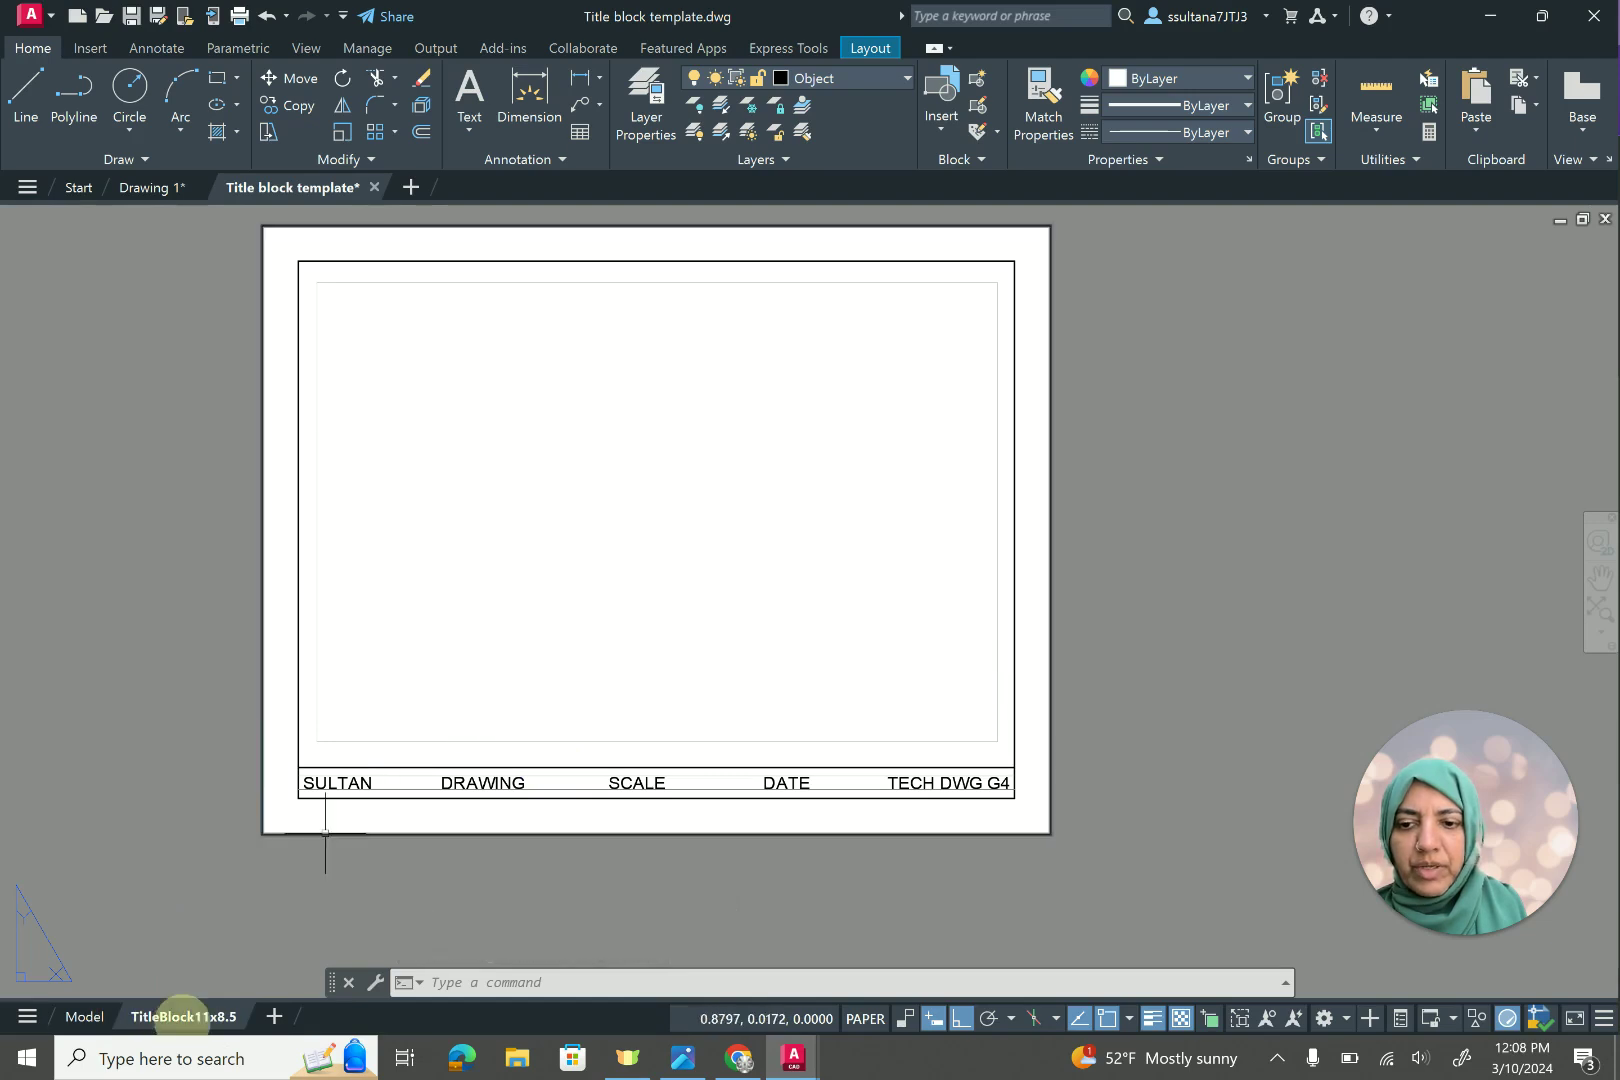
{"action": "double_click", "coordinate": [570, 598]}
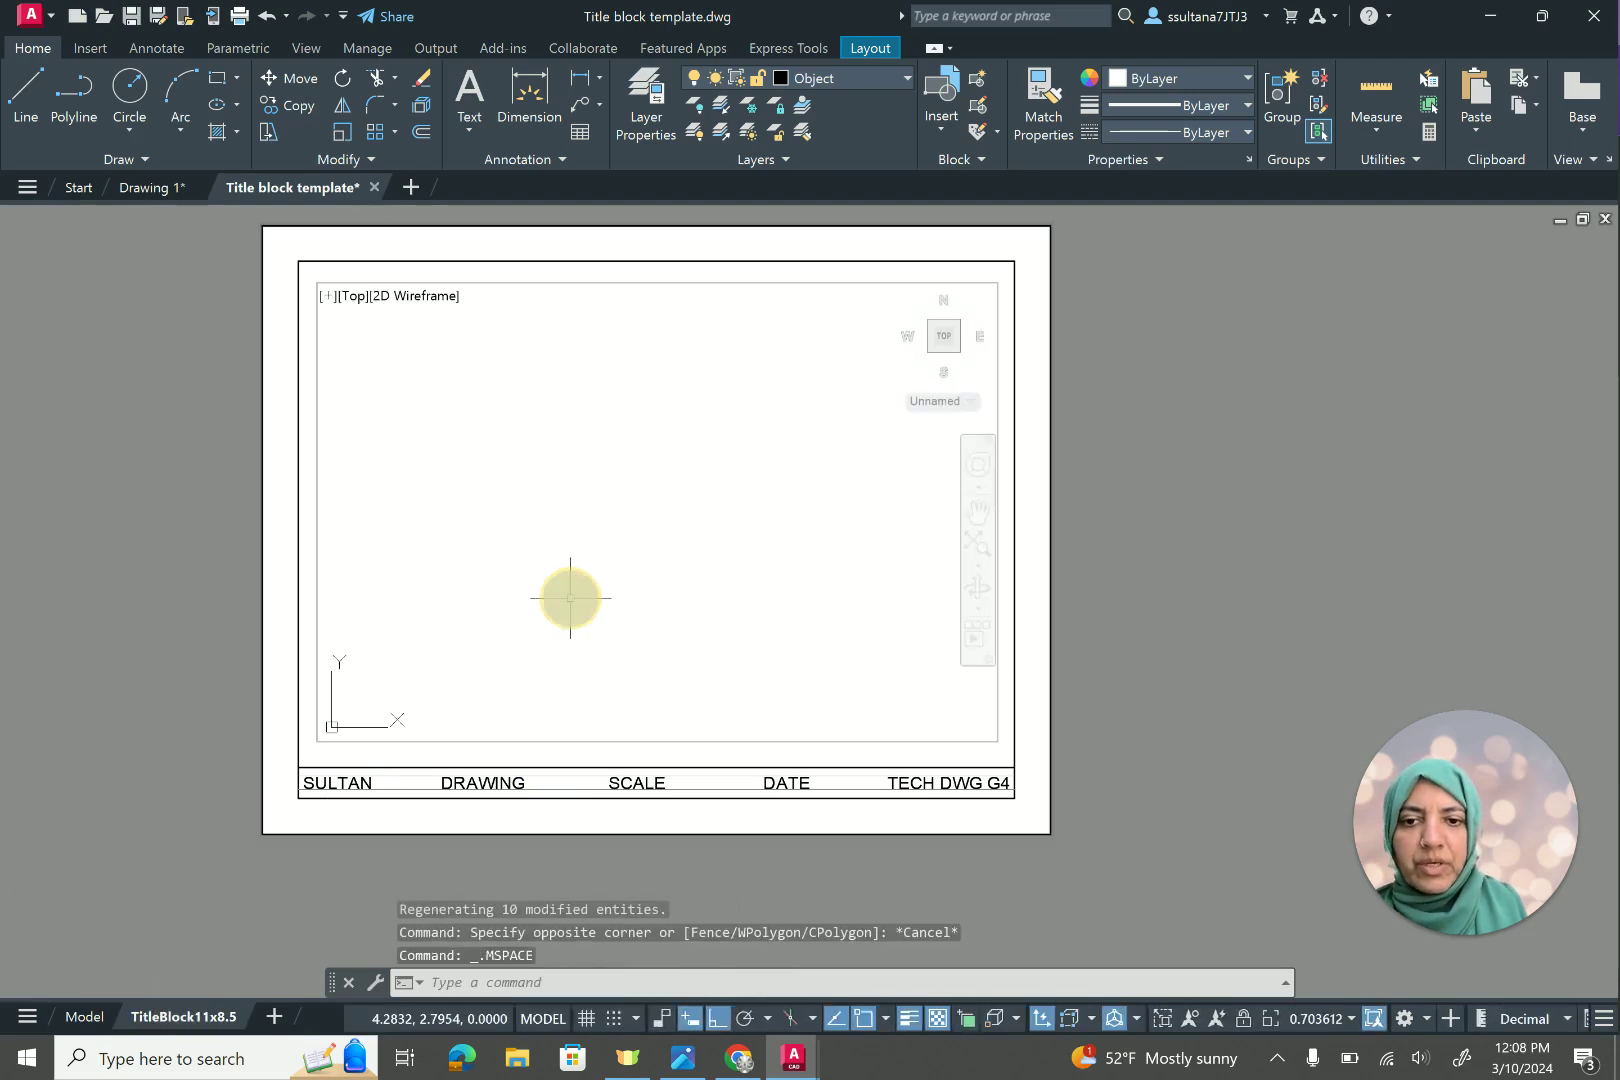
{"action": "left_click", "coordinate": [971, 549]}
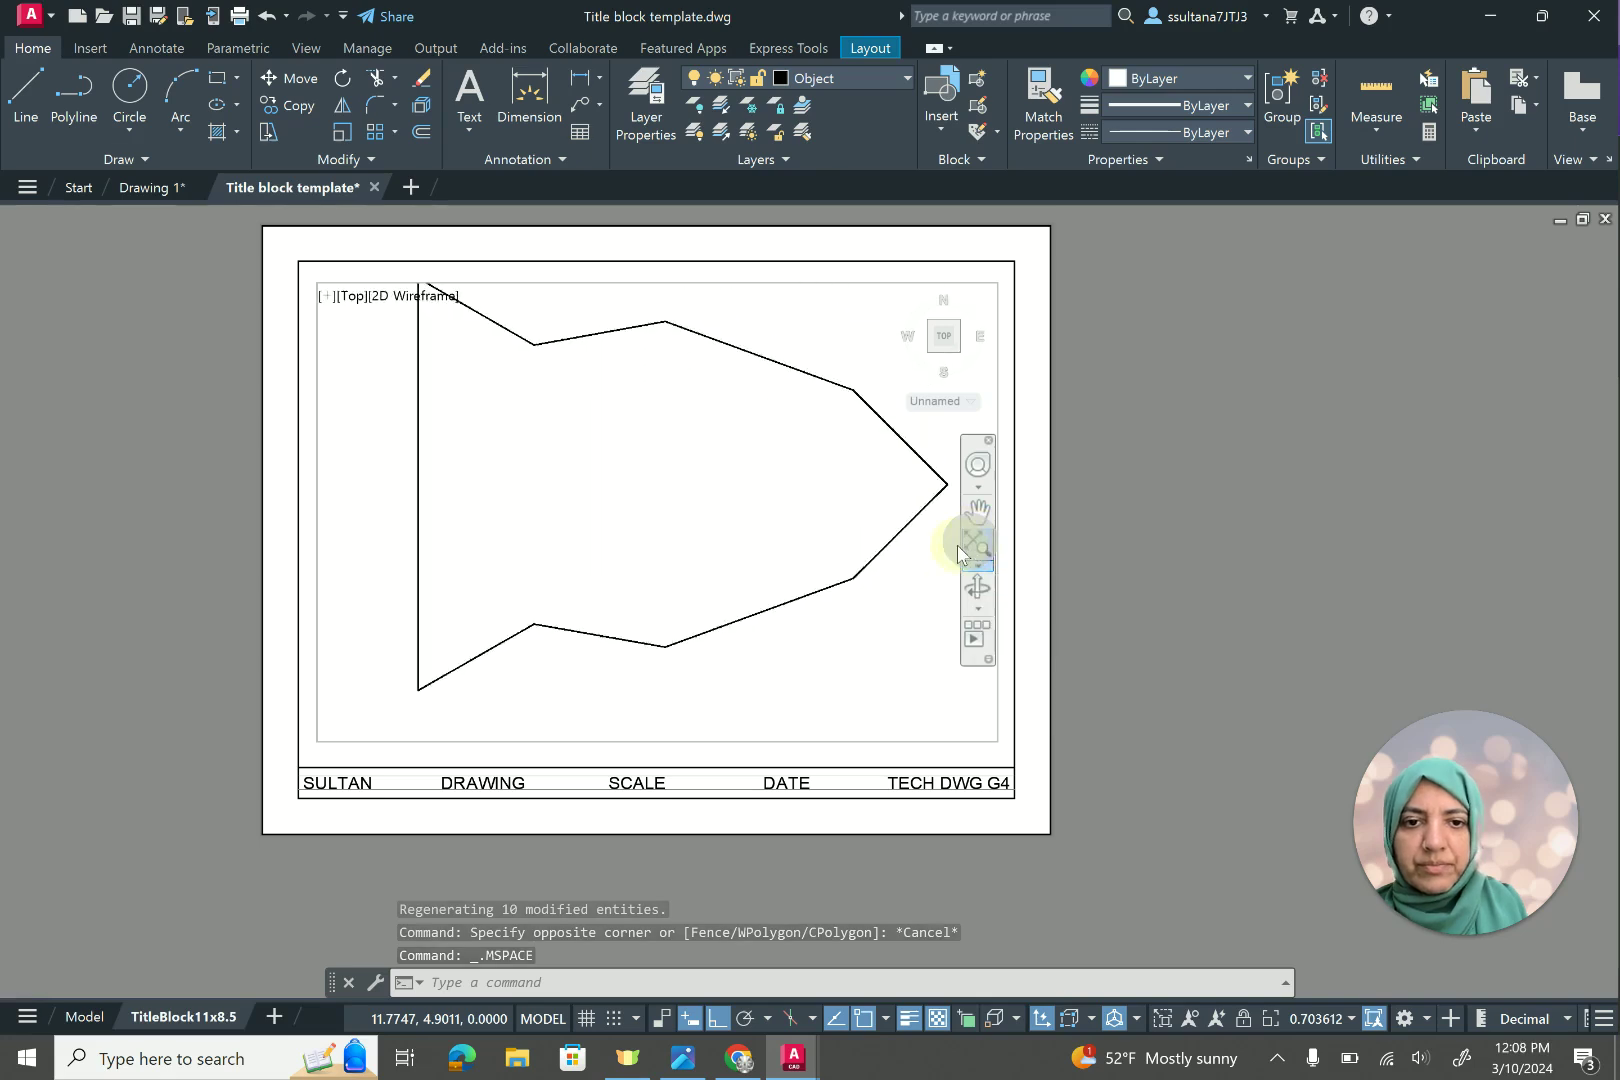
Try the layout viewport at a 1:1 scale and set its scale to 1:2.
{"action": "left_click", "coordinate": [1355, 1020]}
{"action": "left_click", "coordinate": [1355, 1020]}
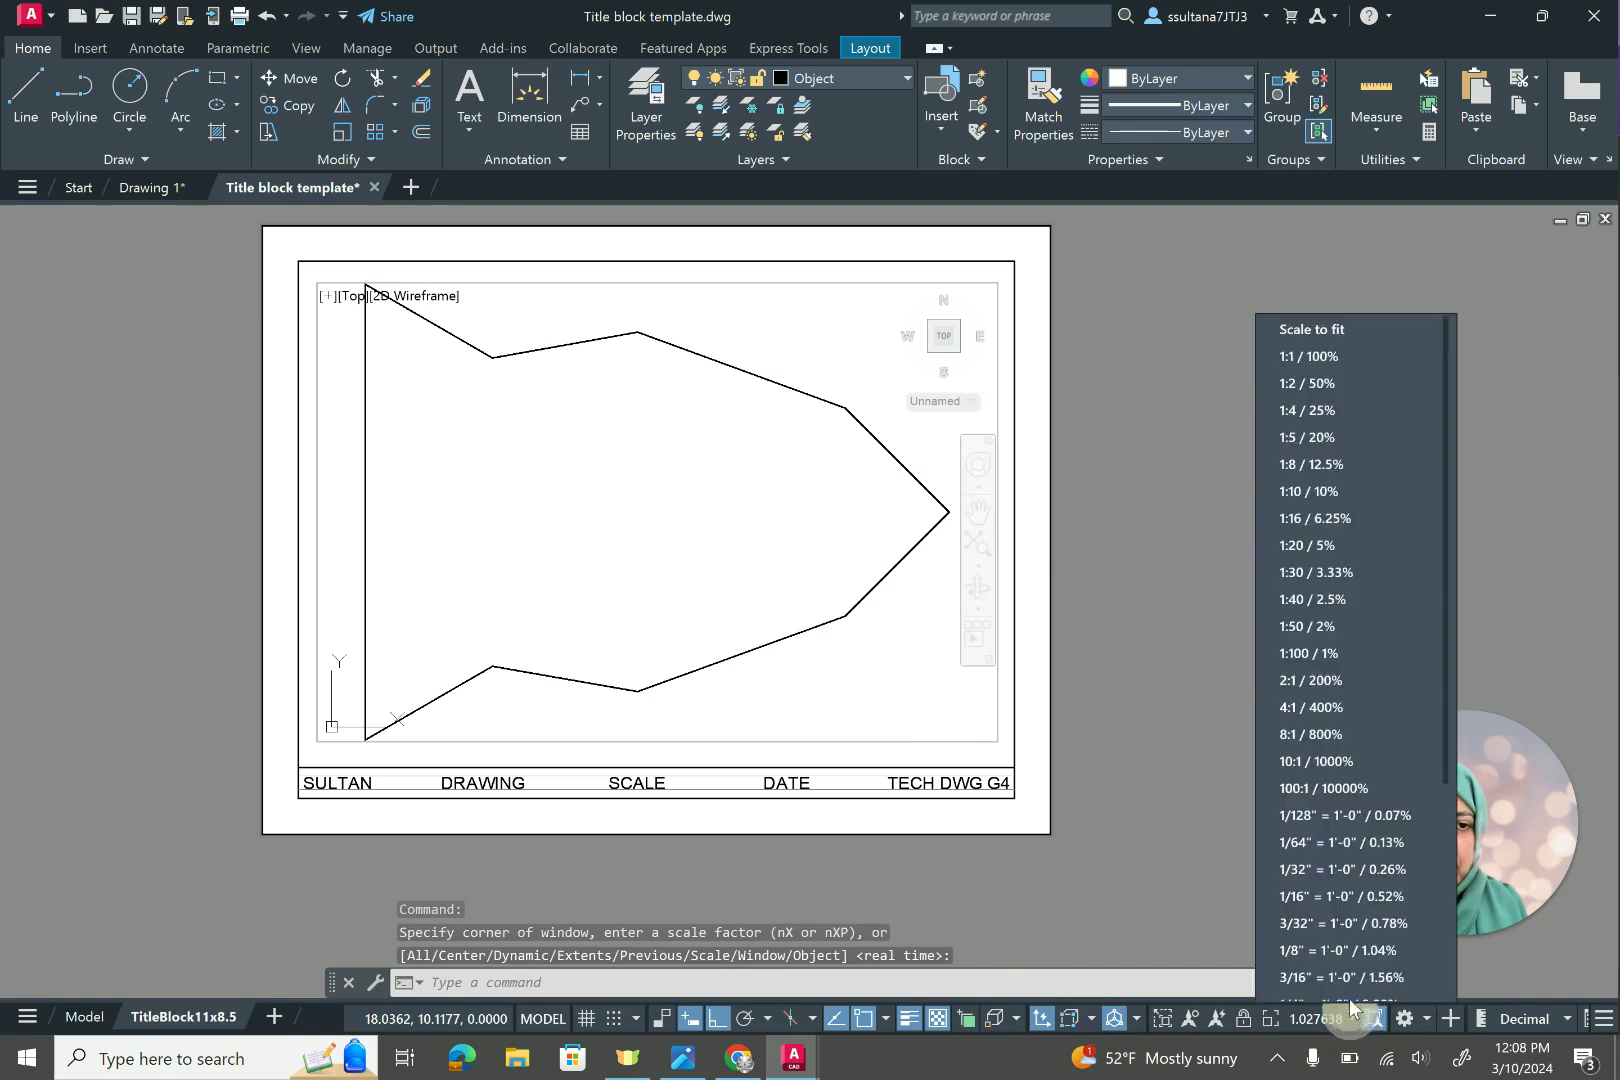
{"action": "left_click", "coordinate": [1348, 358]}
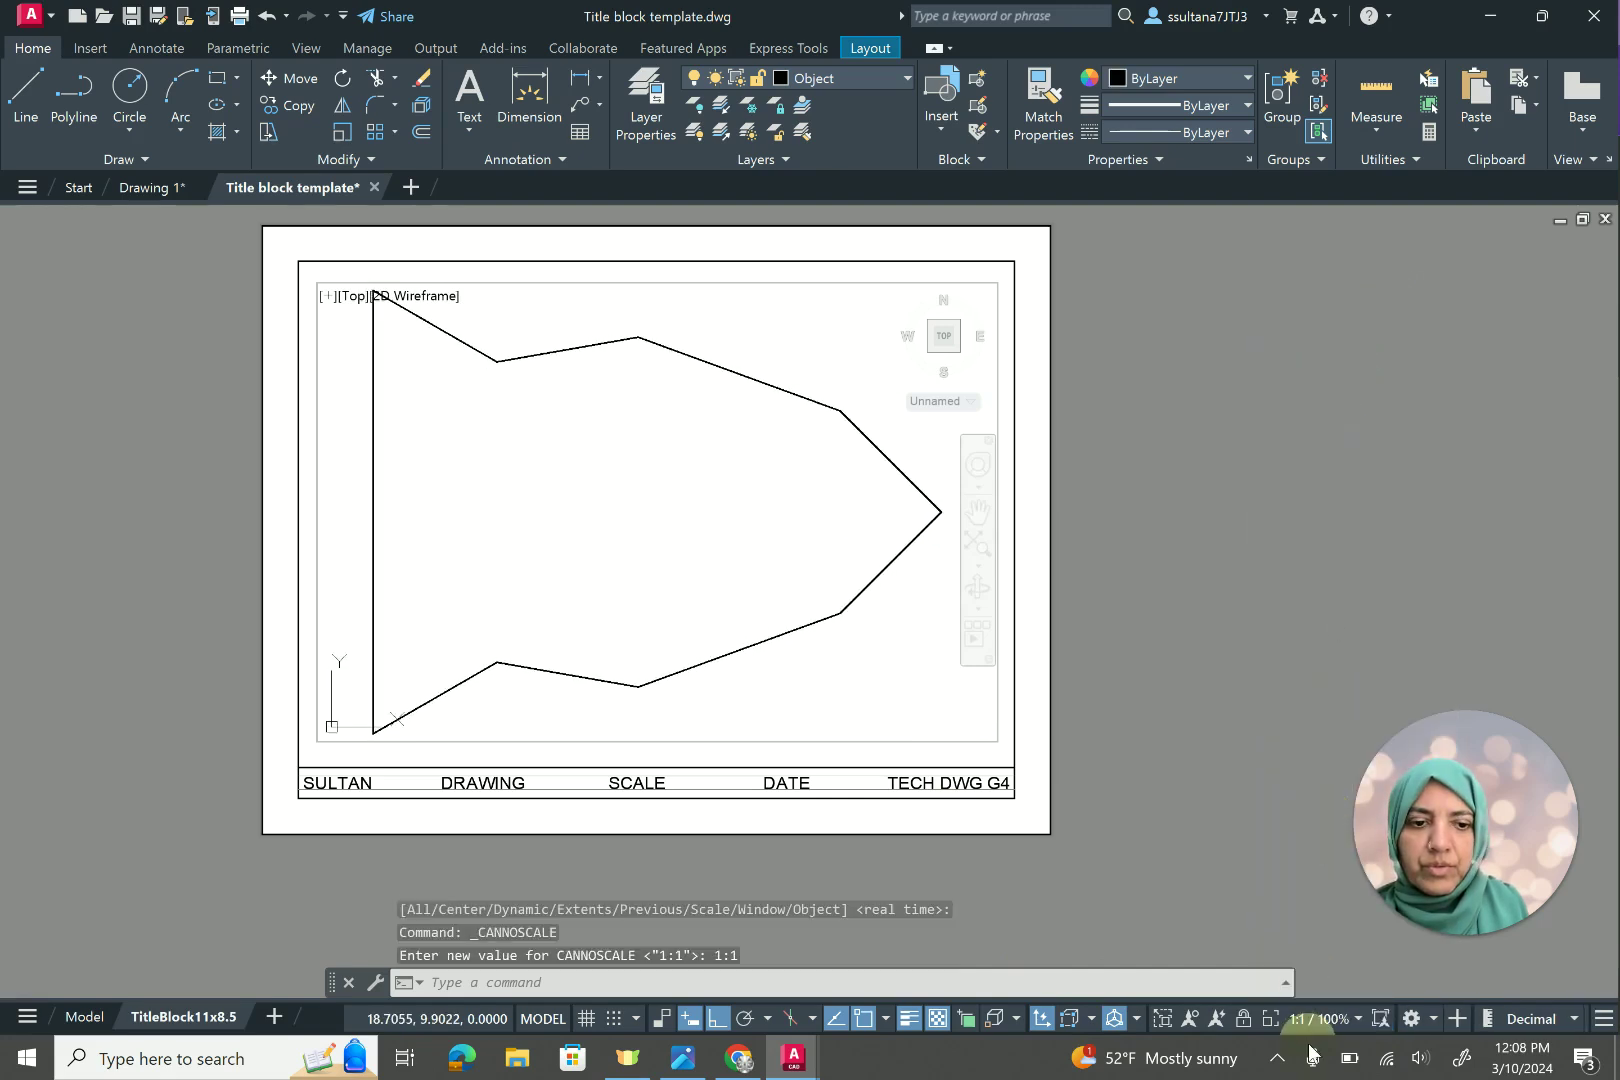
{"action": "left_click", "coordinate": [1357, 1019]}
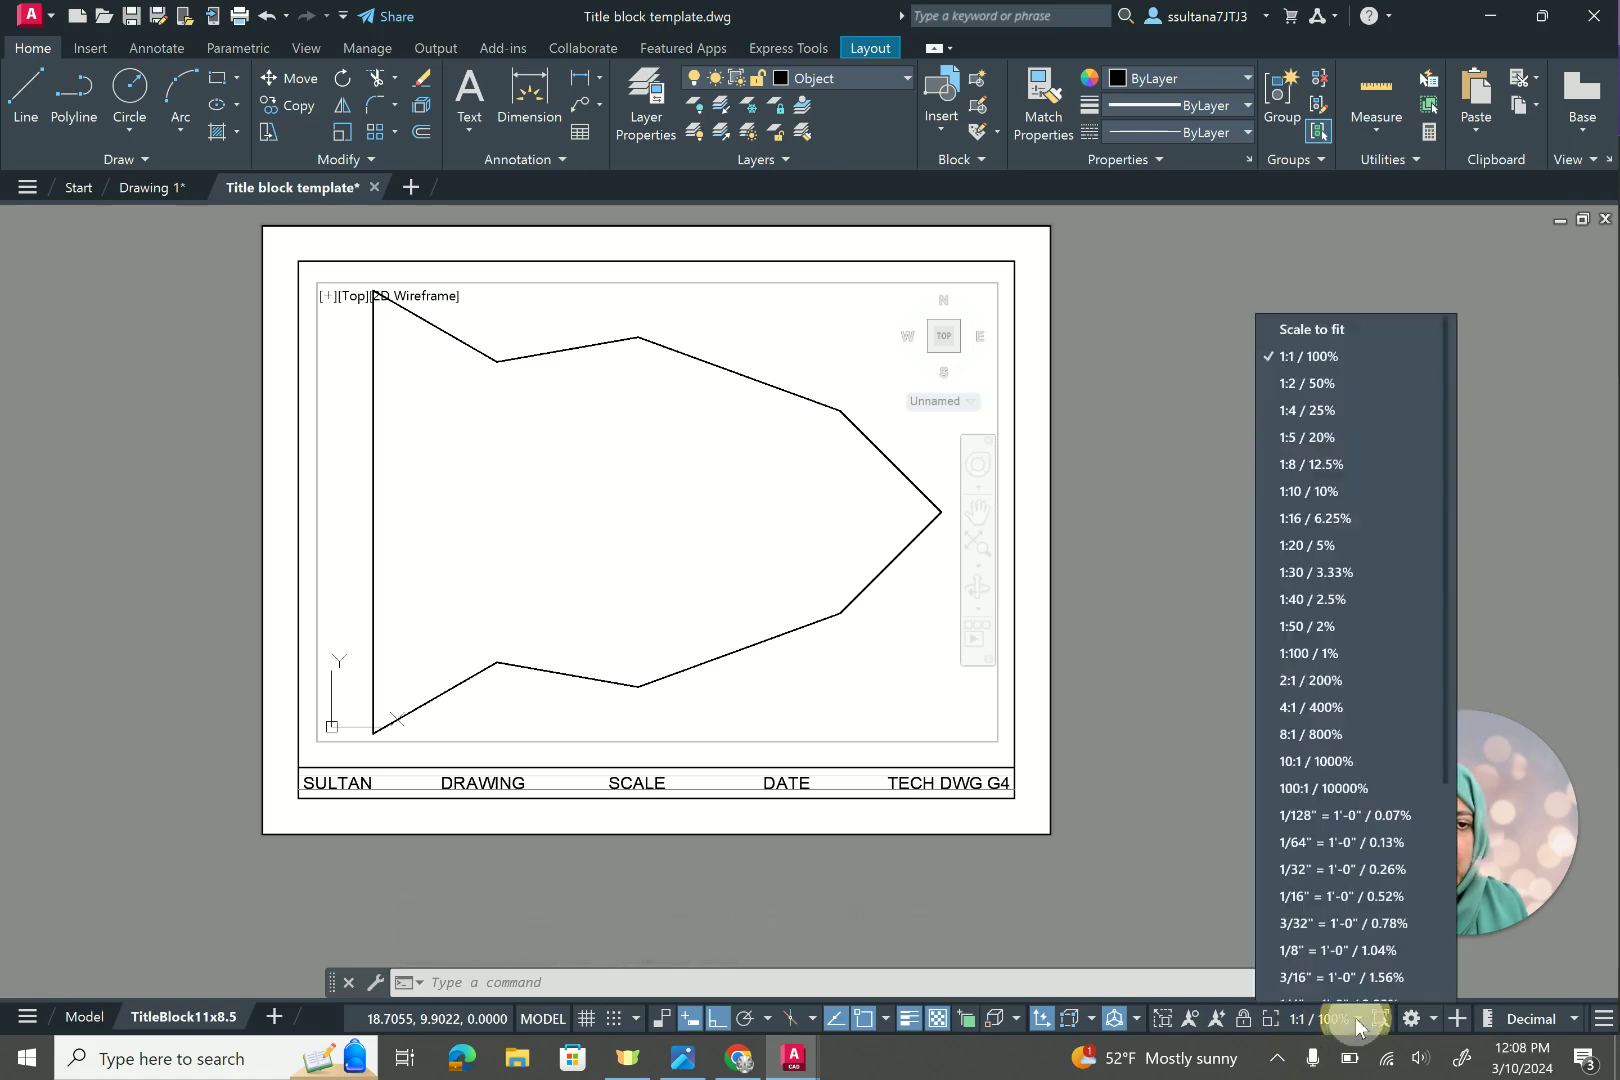
{"action": "left_click", "coordinate": [1299, 385]}
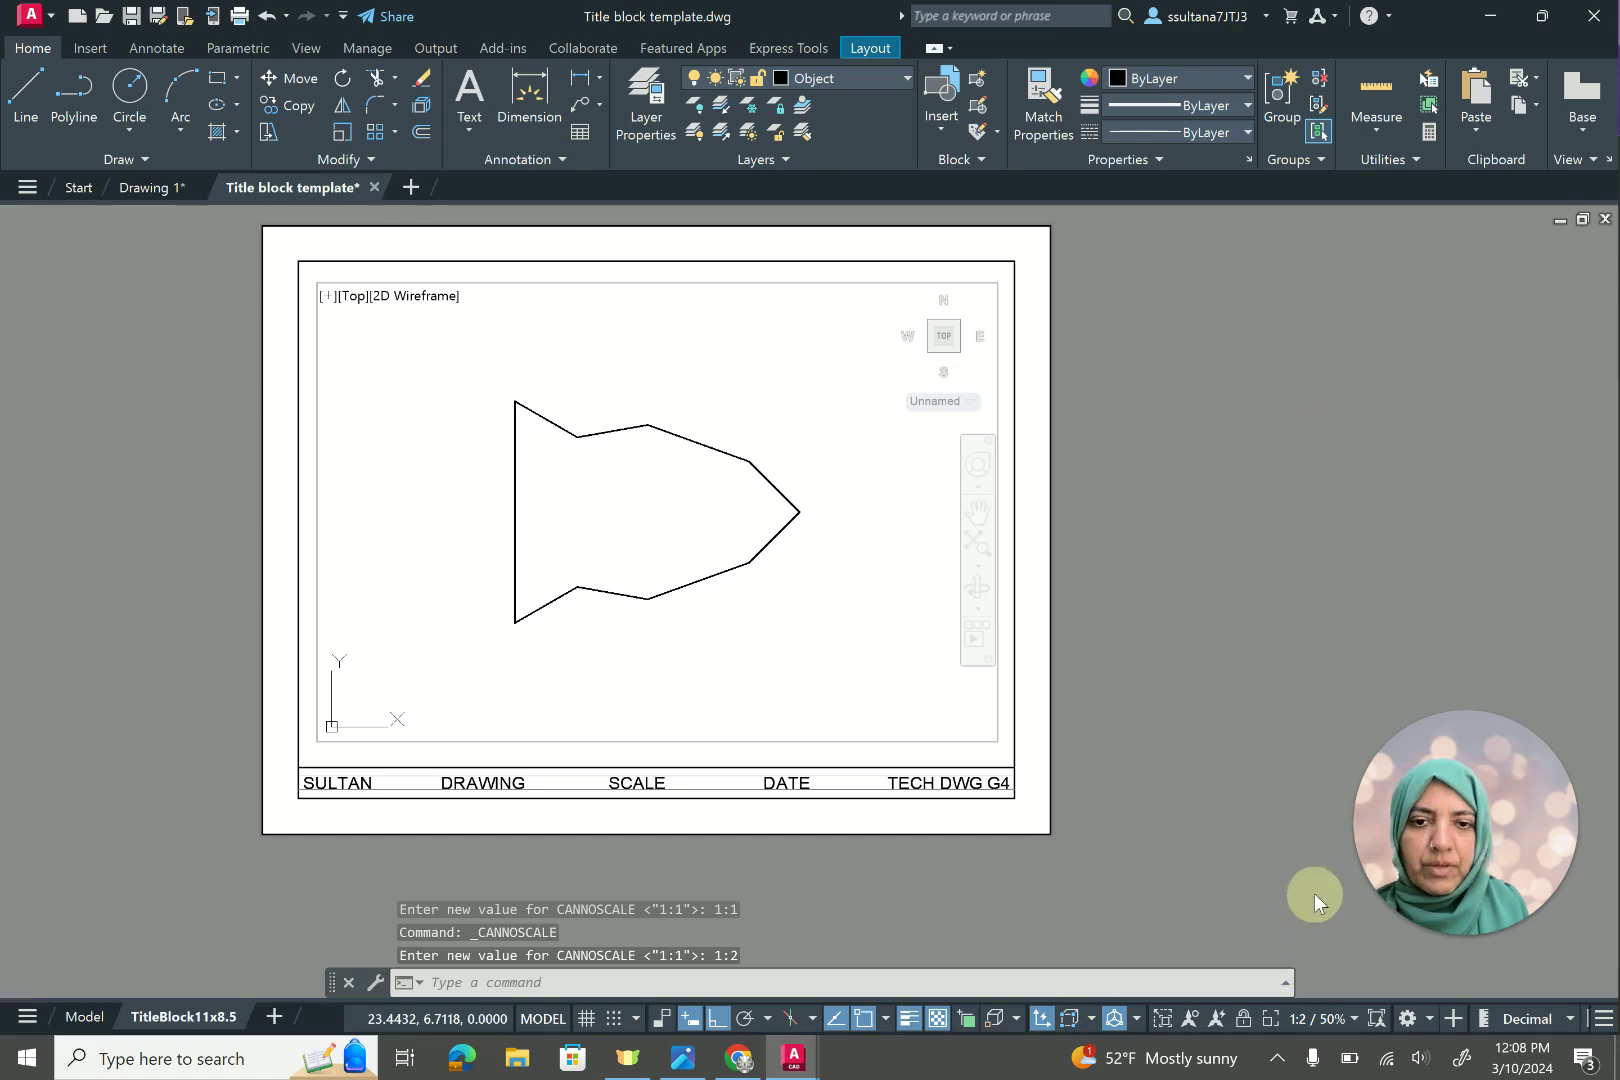
Add a custom drawing scale named 1:1.5 with 1 paper unit equal to 1.5 drawing units.
{"action": "left_click", "coordinate": [1354, 1020]}
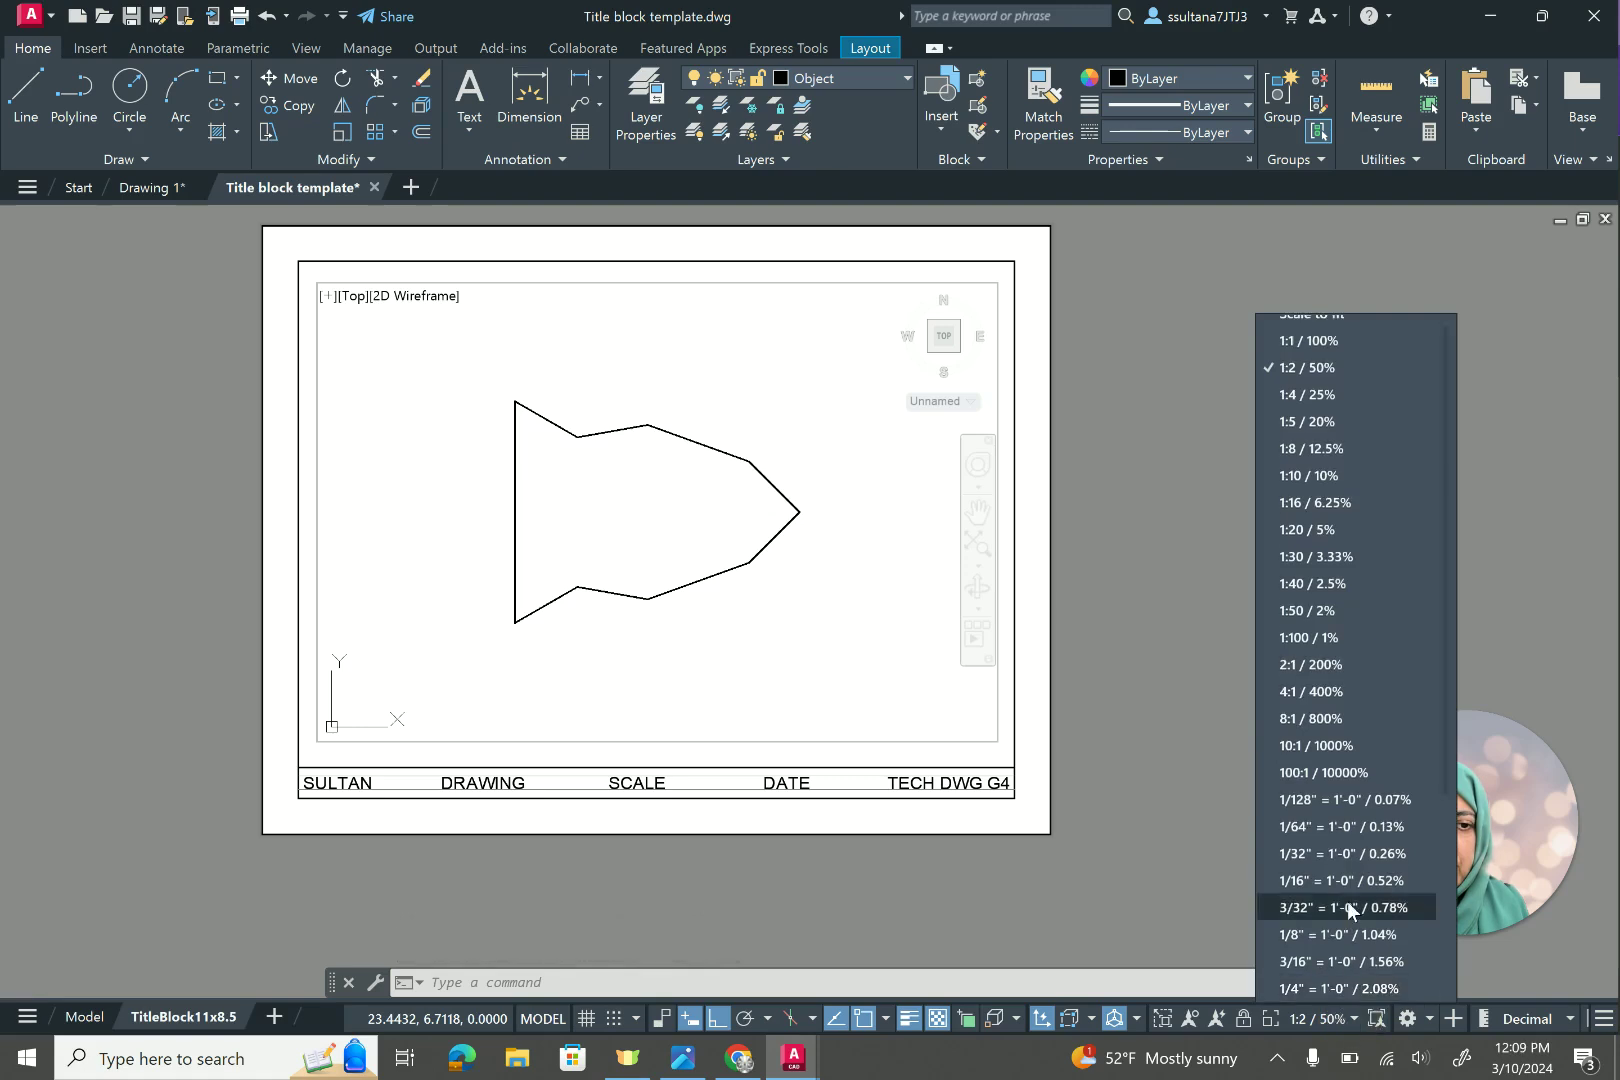
{"action": "scroll", "coordinate": [1347, 905], "scroll_direction": "down", "scroll_amount": 4}
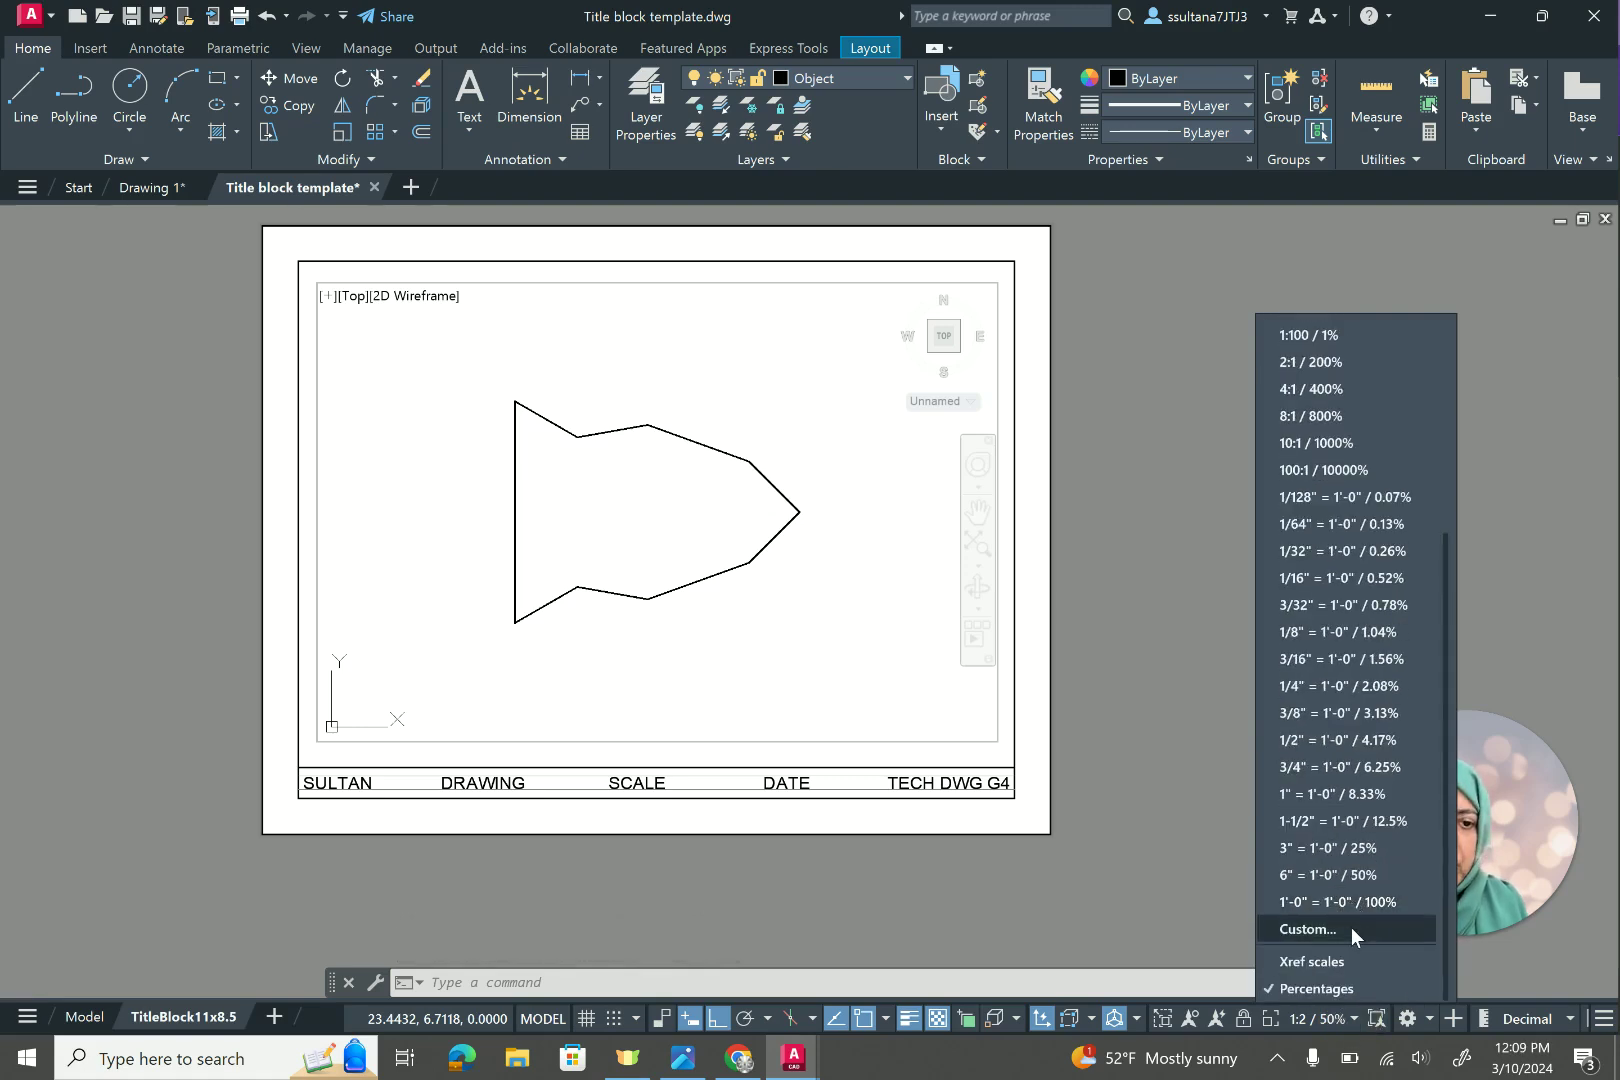
{"action": "left_click", "coordinate": [1350, 928]}
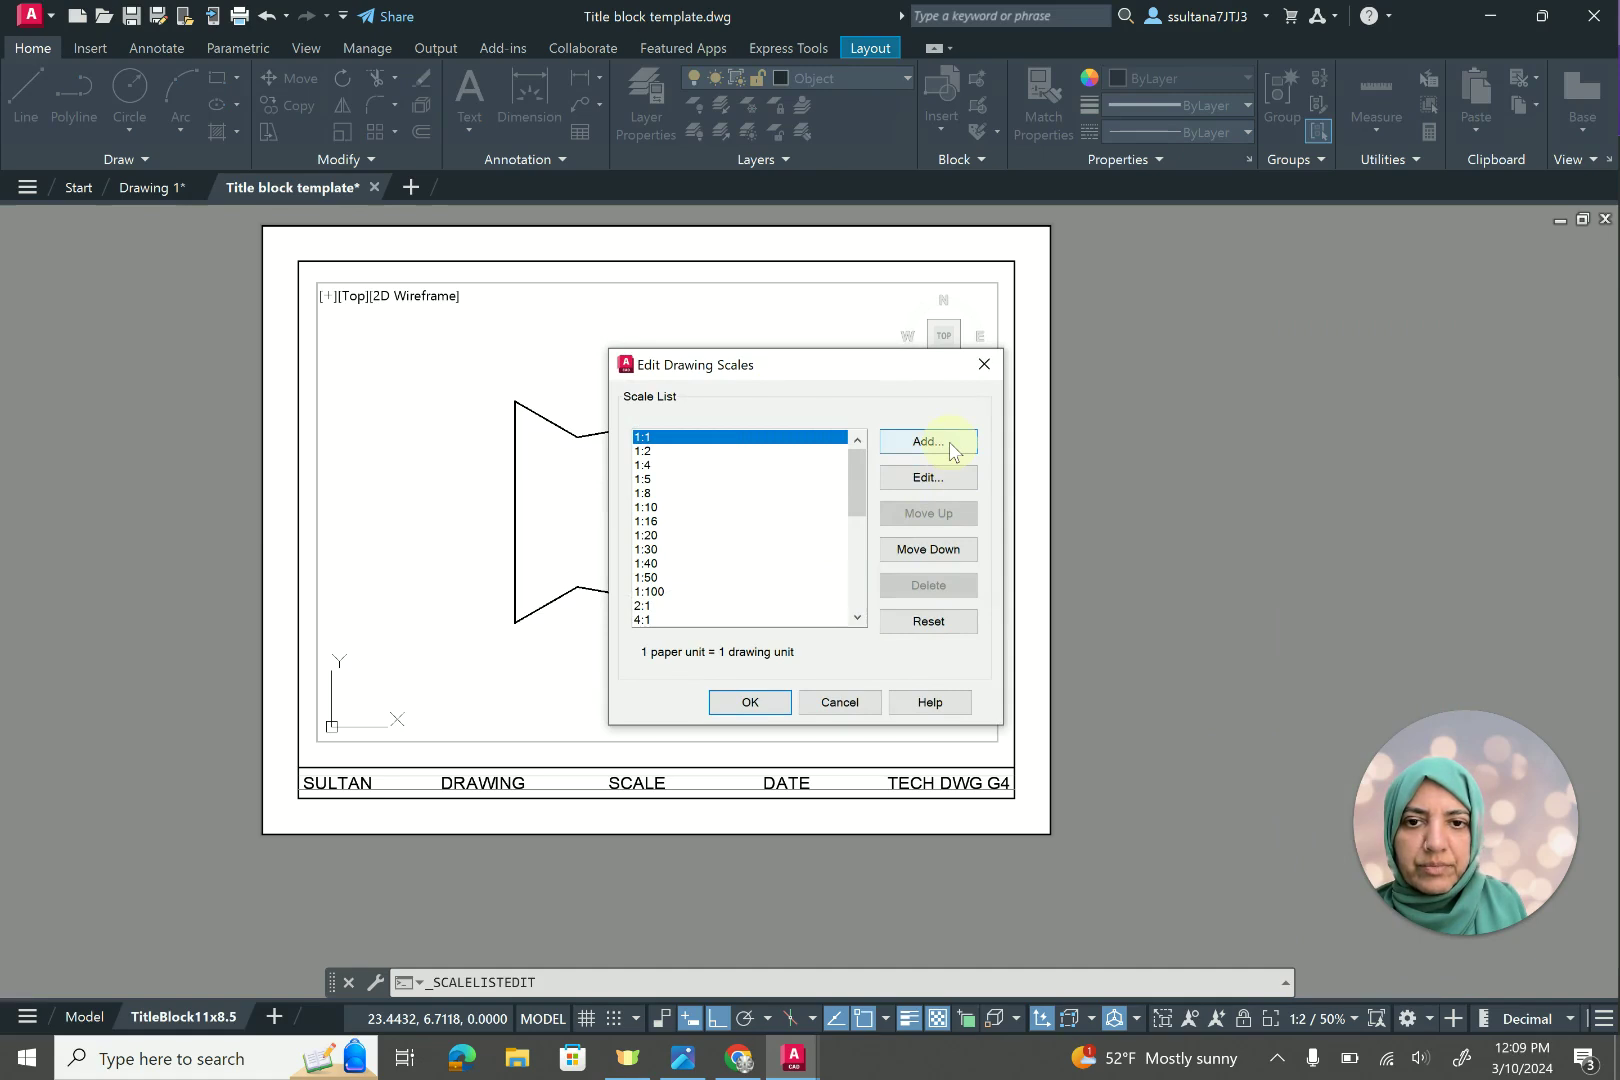
{"action": "left_click", "coordinate": [950, 448]}
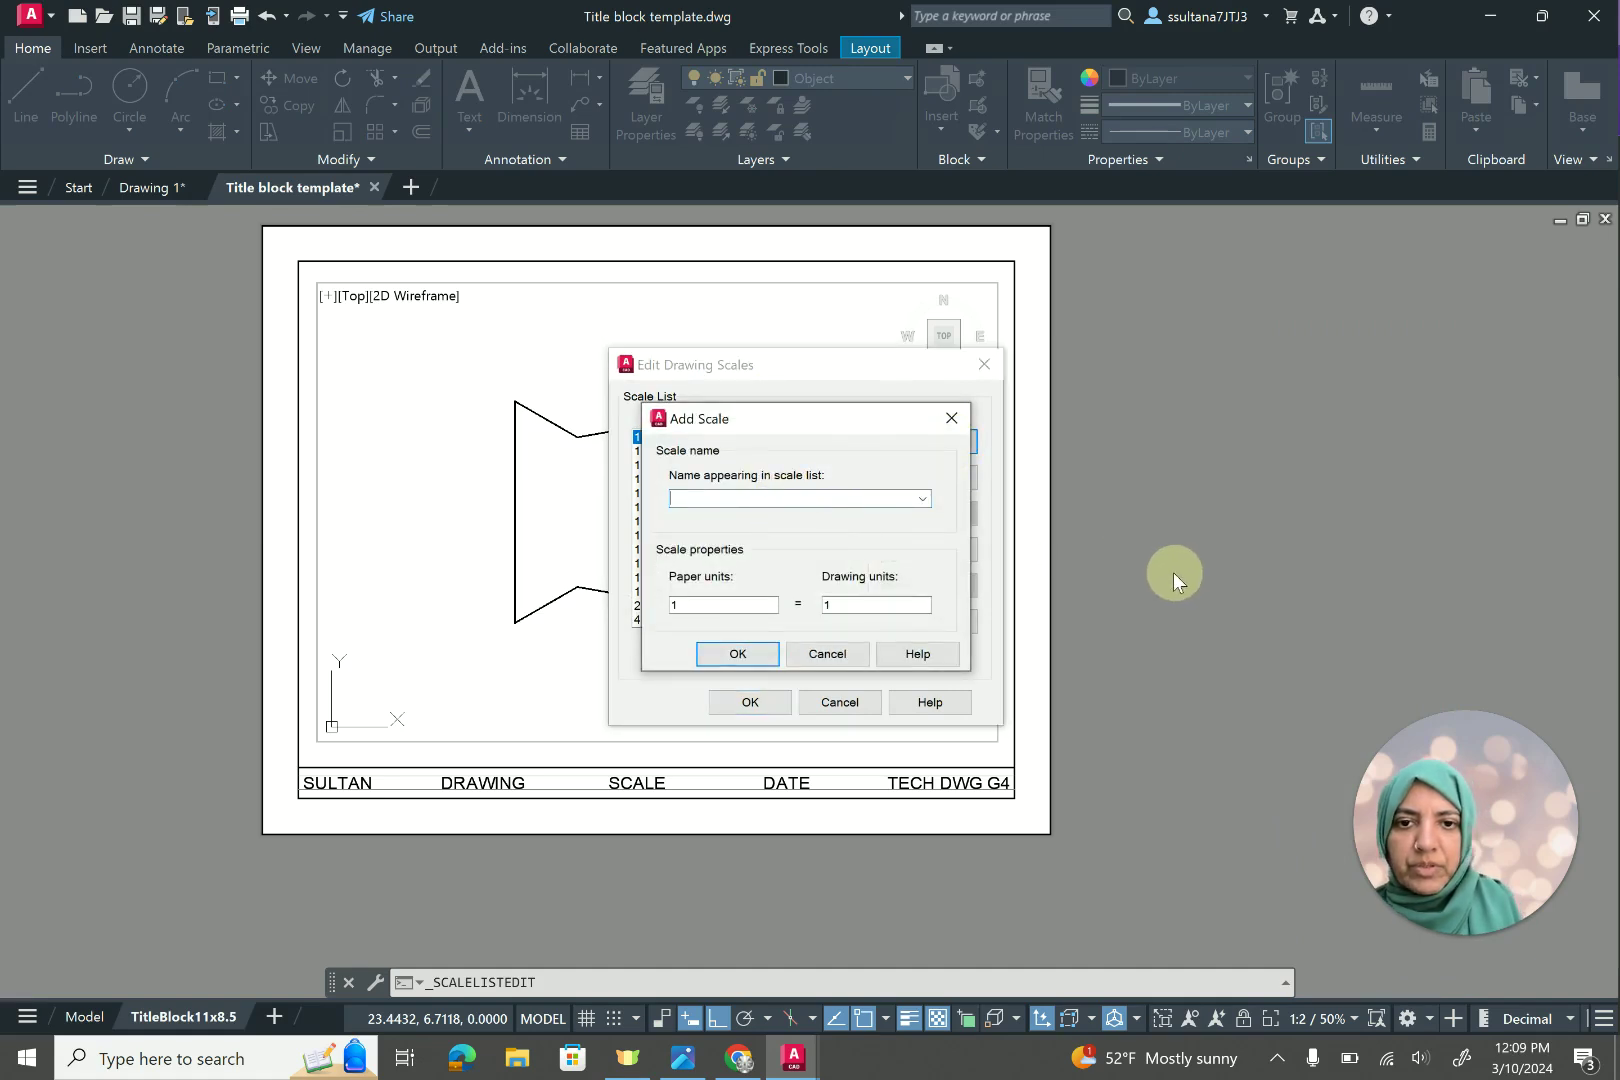
{"action": "type", "text": "1"}
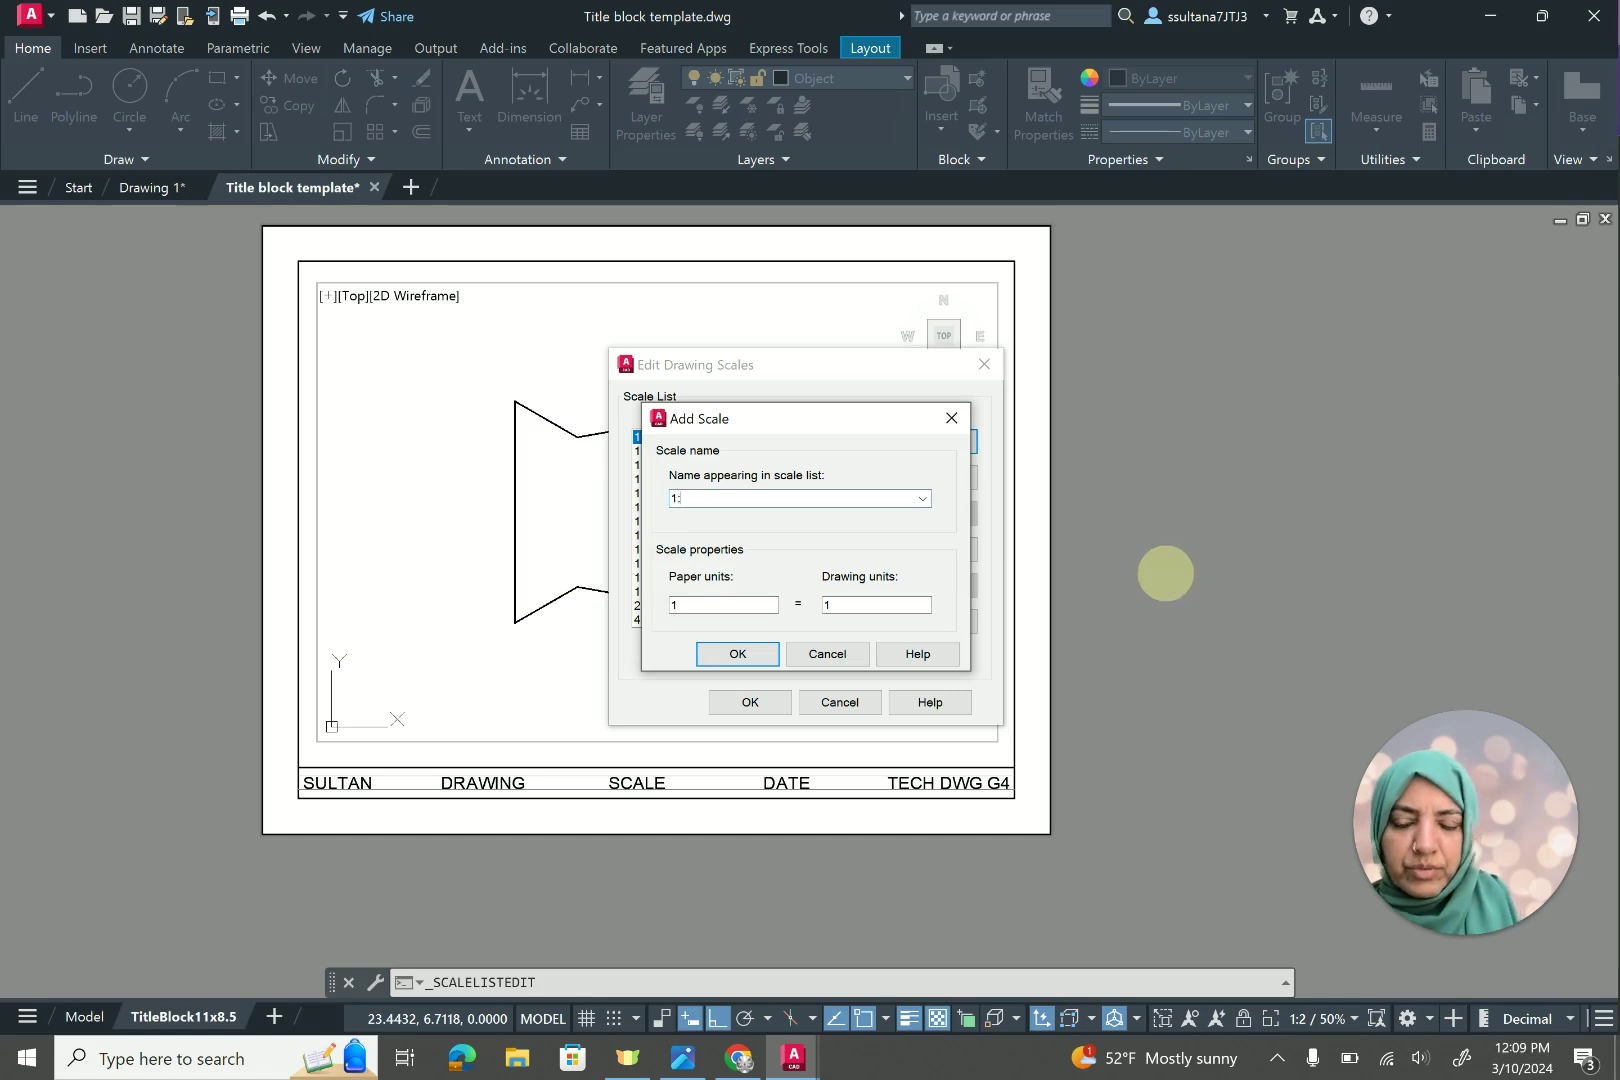
{"action": "type", "text": ":1.5"}
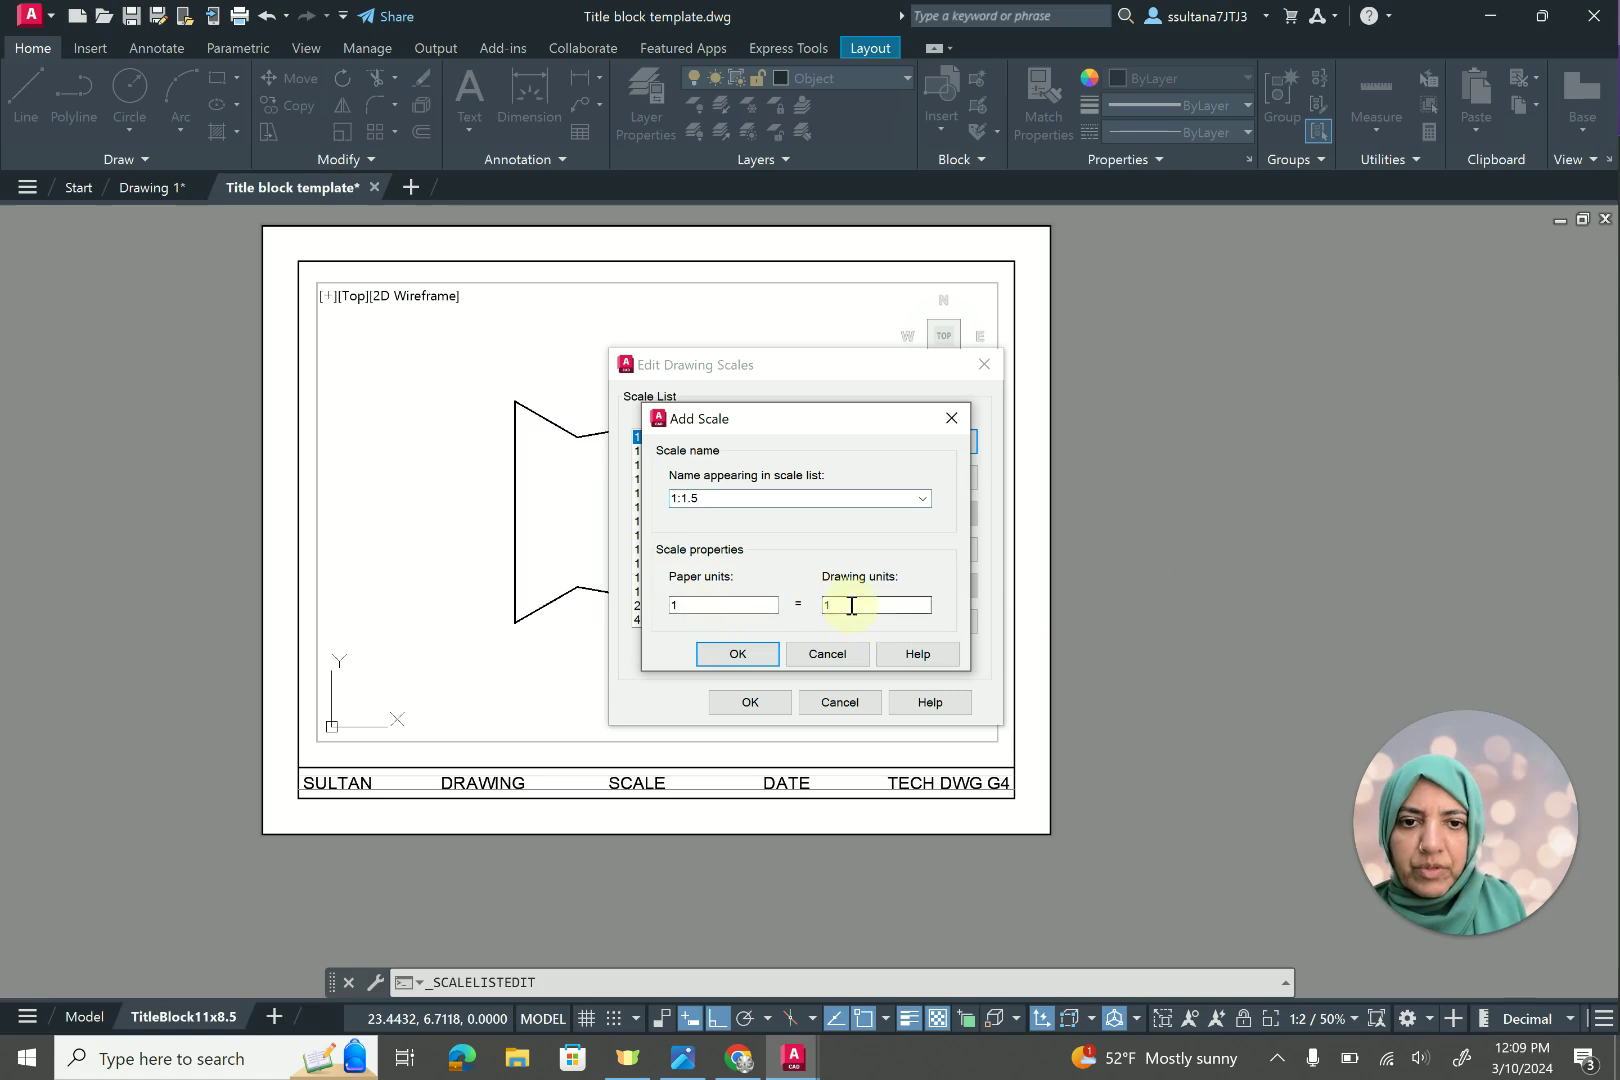
{"action": "type", "text": ".5"}
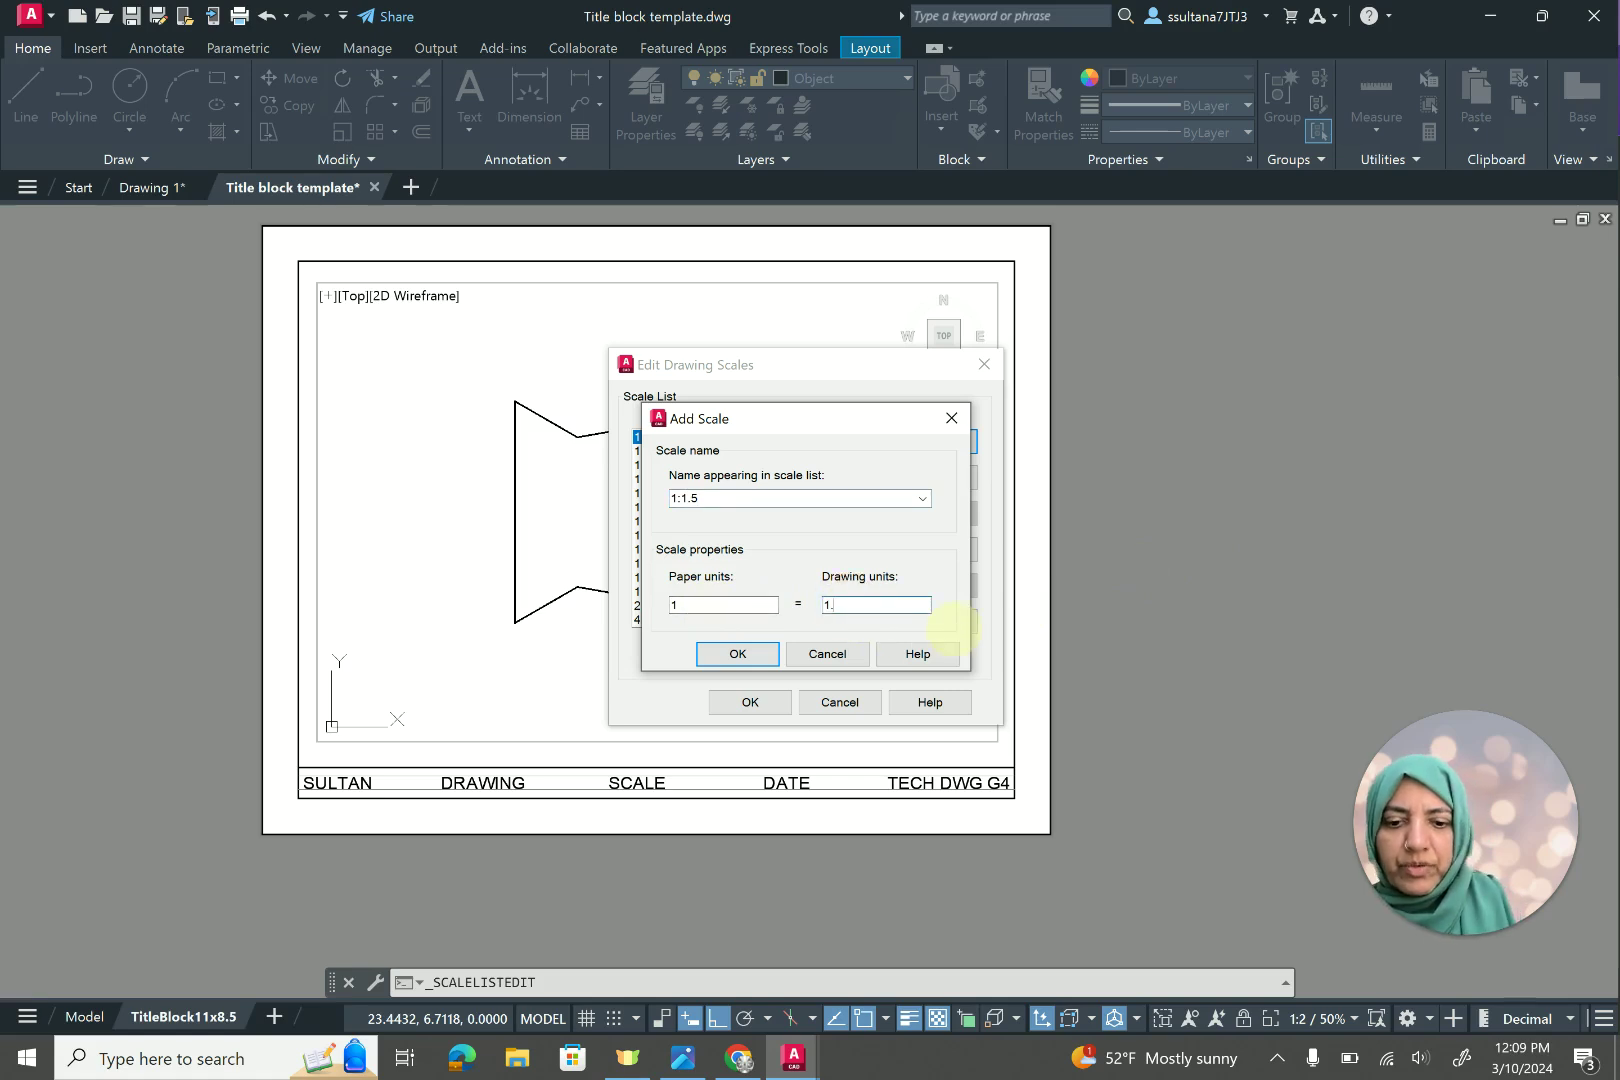
{"action": "left_click", "coordinate": [736, 655]}
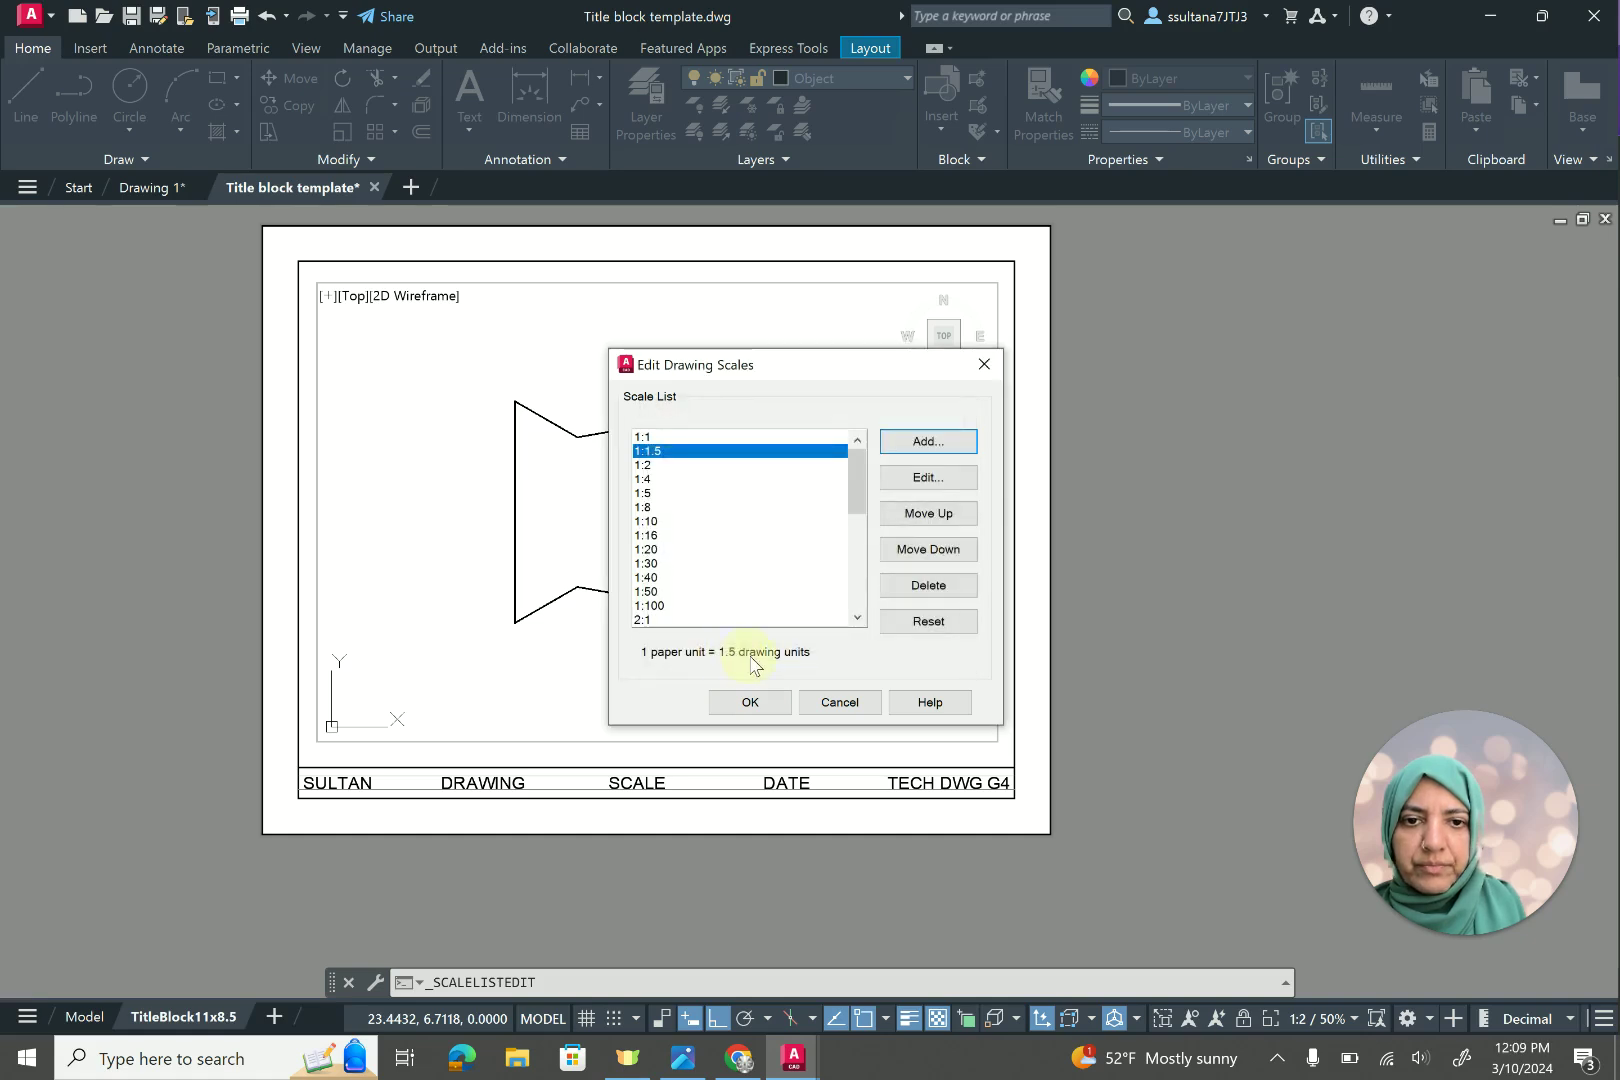
{"action": "left_click", "coordinate": [738, 706]}
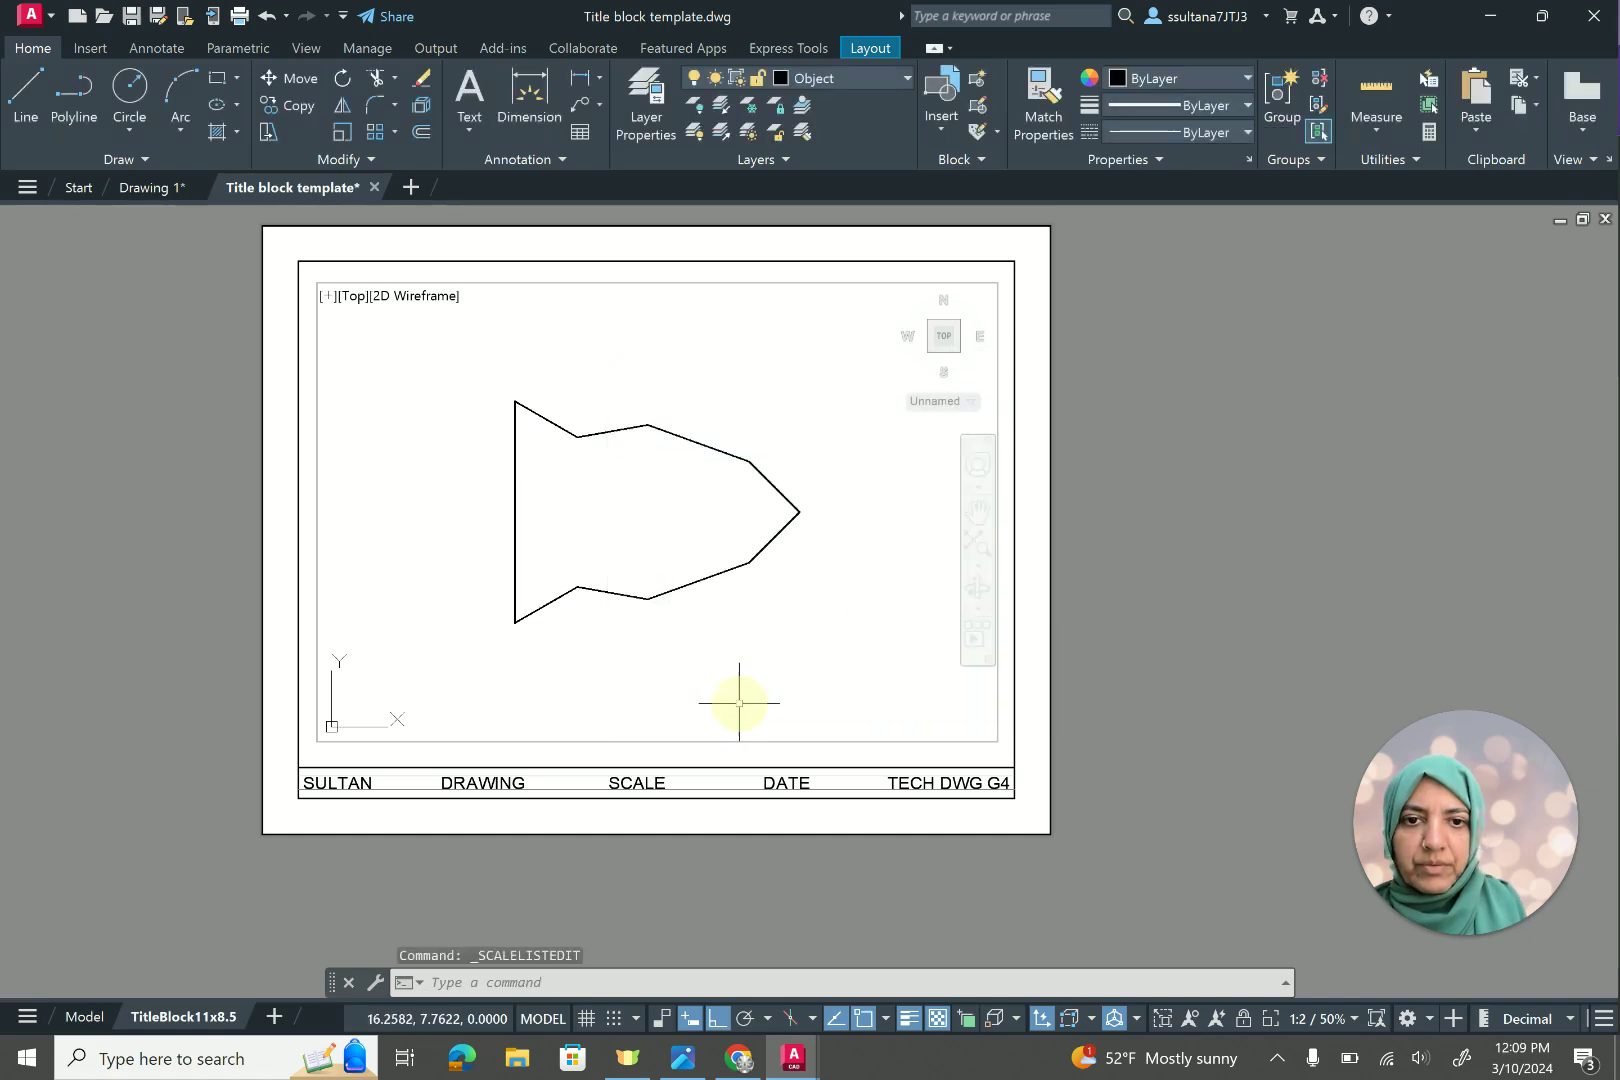
Set the layout viewport's scale to the custom 1:1.5.
{"action": "left_click", "coordinate": [1355, 1019]}
{"action": "left_click", "coordinate": [1320, 383]}
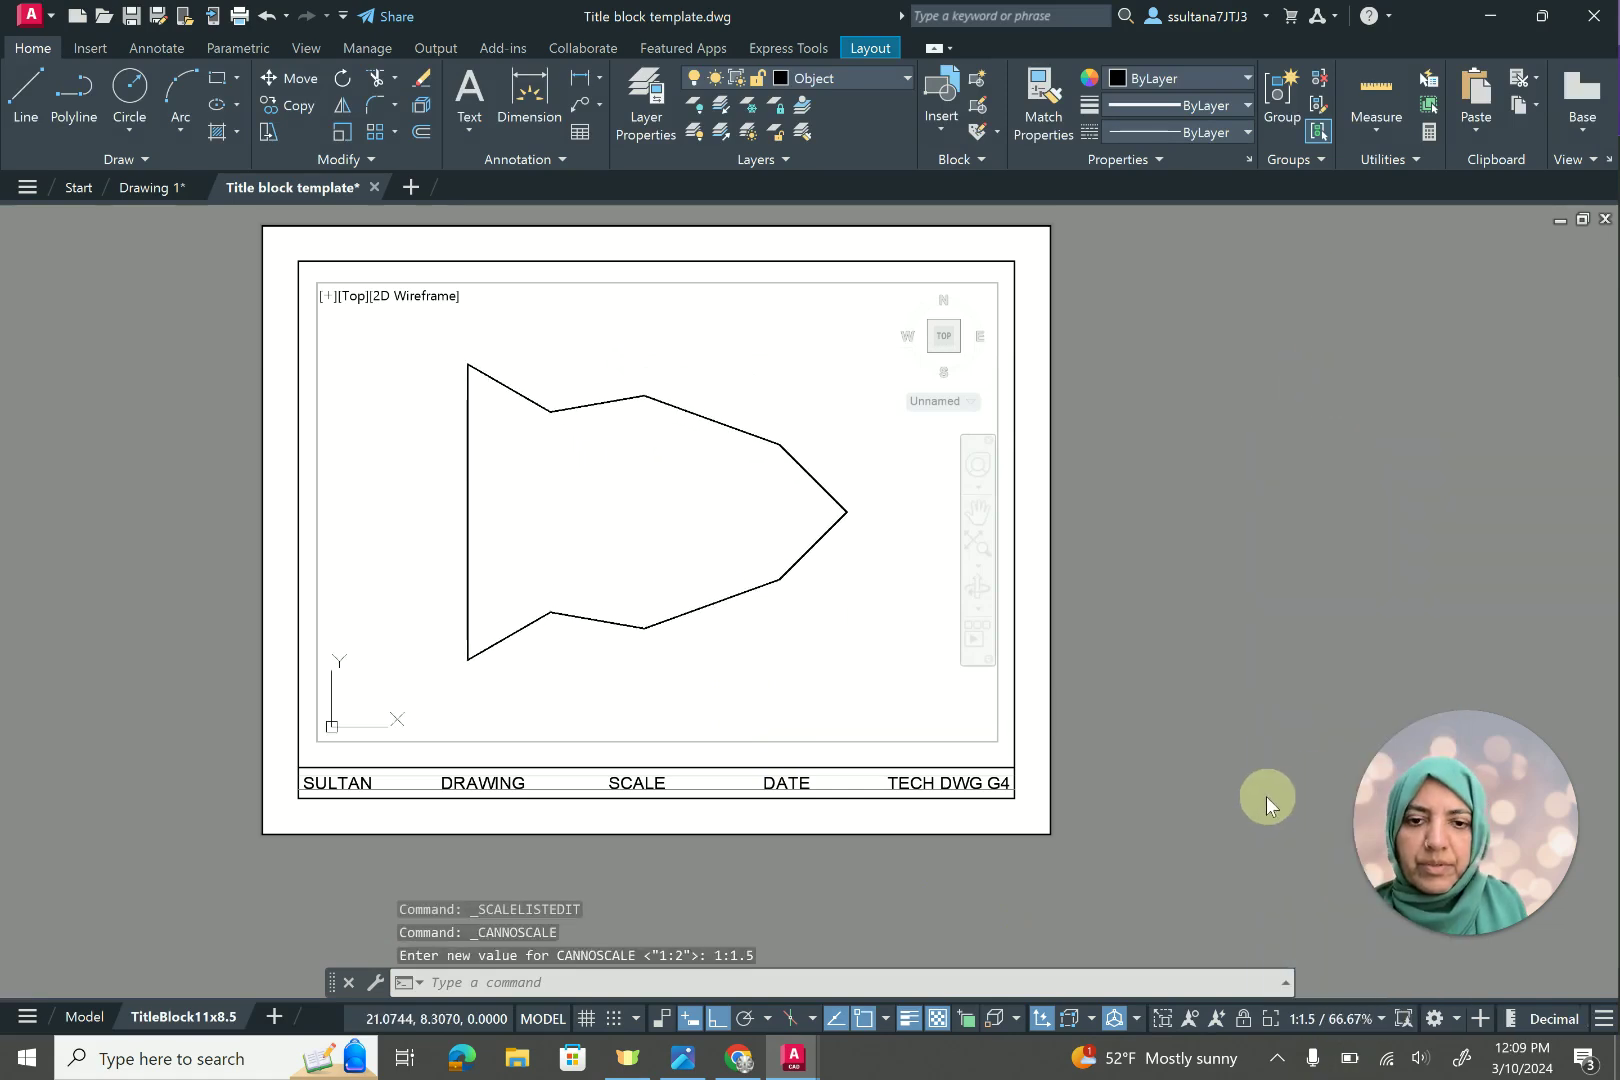
{"action": "key", "text": "Escape"}
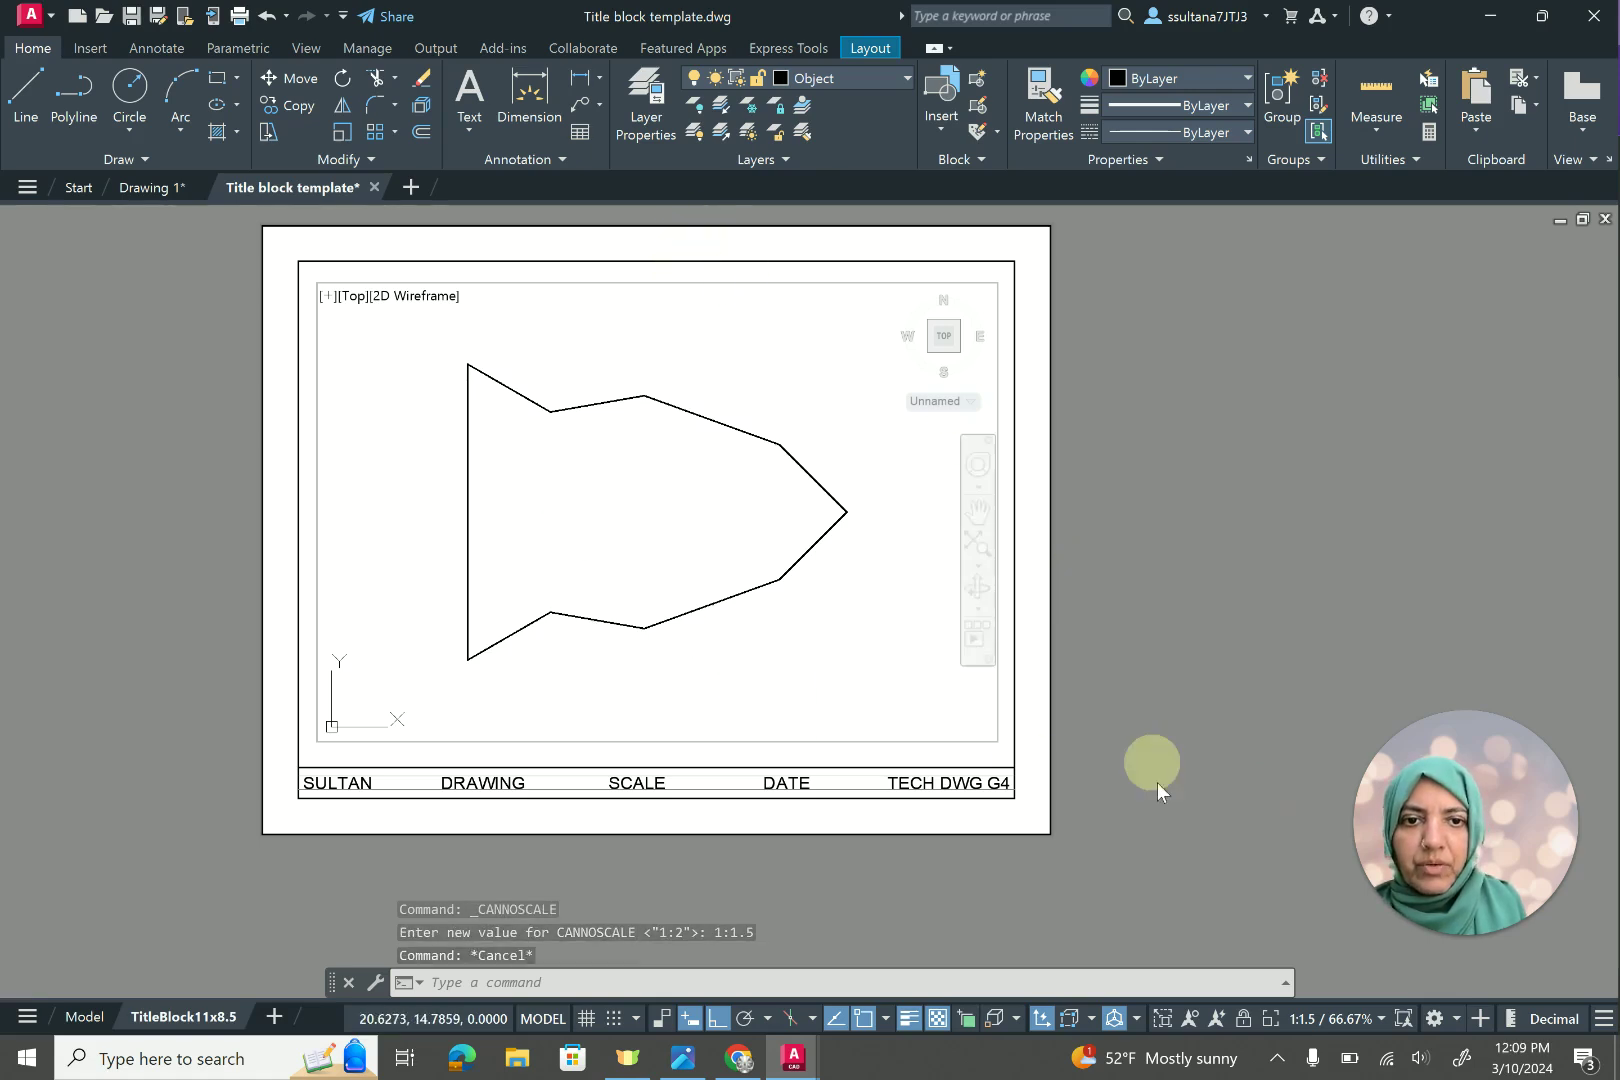
Lock the layout viewport so zooming keeps its scale, and return to paper space.
{"action": "left_click", "coordinate": [1242, 1019]}
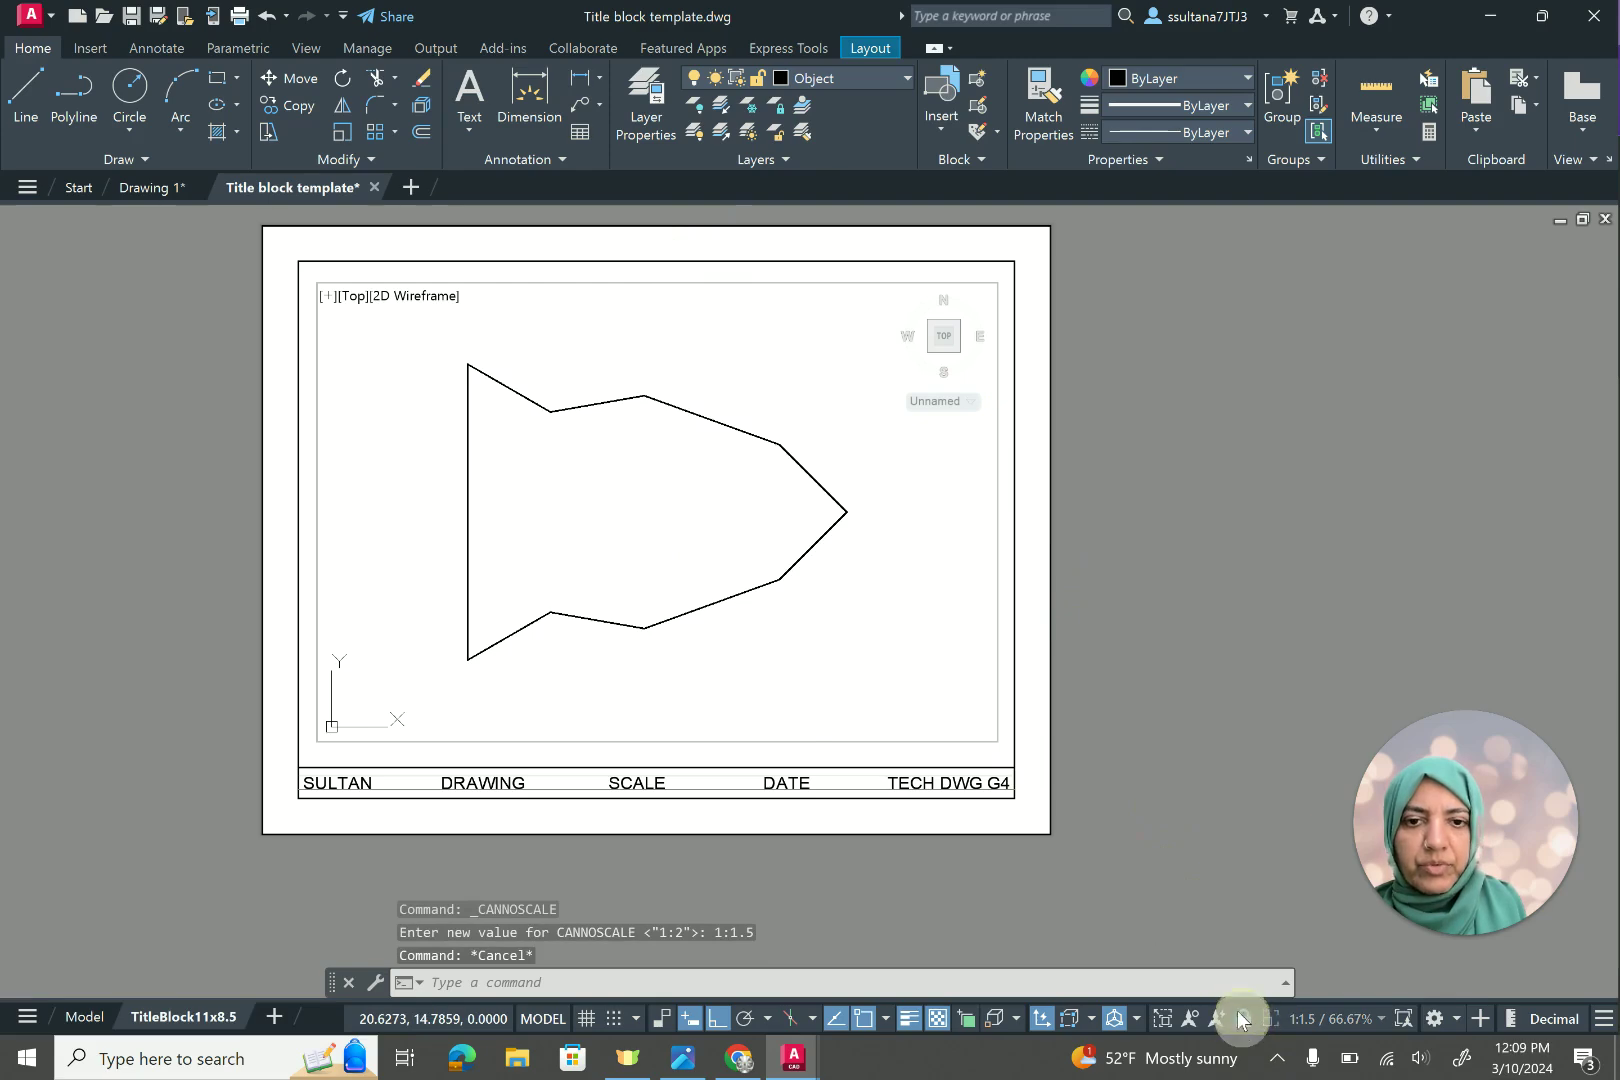
{"action": "scroll", "coordinate": [503, 494], "scroll_direction": "up", "scroll_amount": 2}
{"action": "scroll", "coordinate": [503, 494], "scroll_direction": "up", "scroll_amount": 2}
{"action": "scroll", "coordinate": [830, 564], "scroll_direction": "down", "scroll_amount": 2}
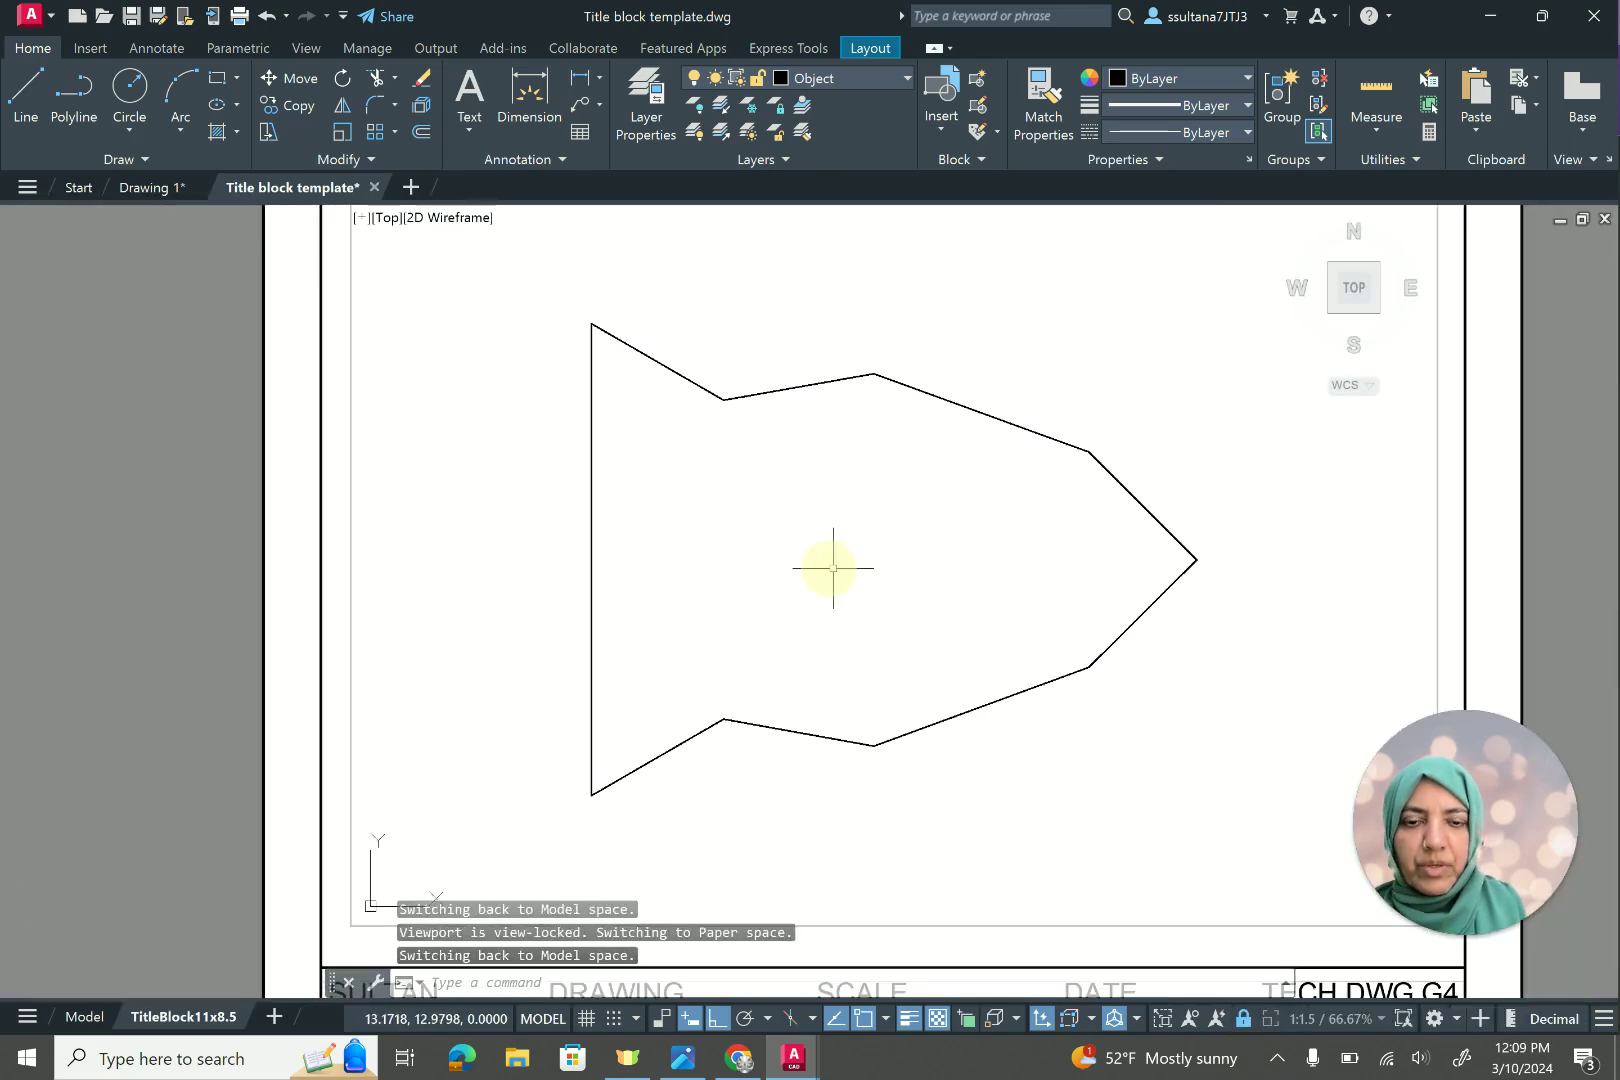
{"action": "scroll", "coordinate": [555, 513], "scroll_direction": "down", "scroll_amount": 2}
{"action": "scroll", "coordinate": [756, 546], "scroll_direction": "up", "scroll_amount": 2}
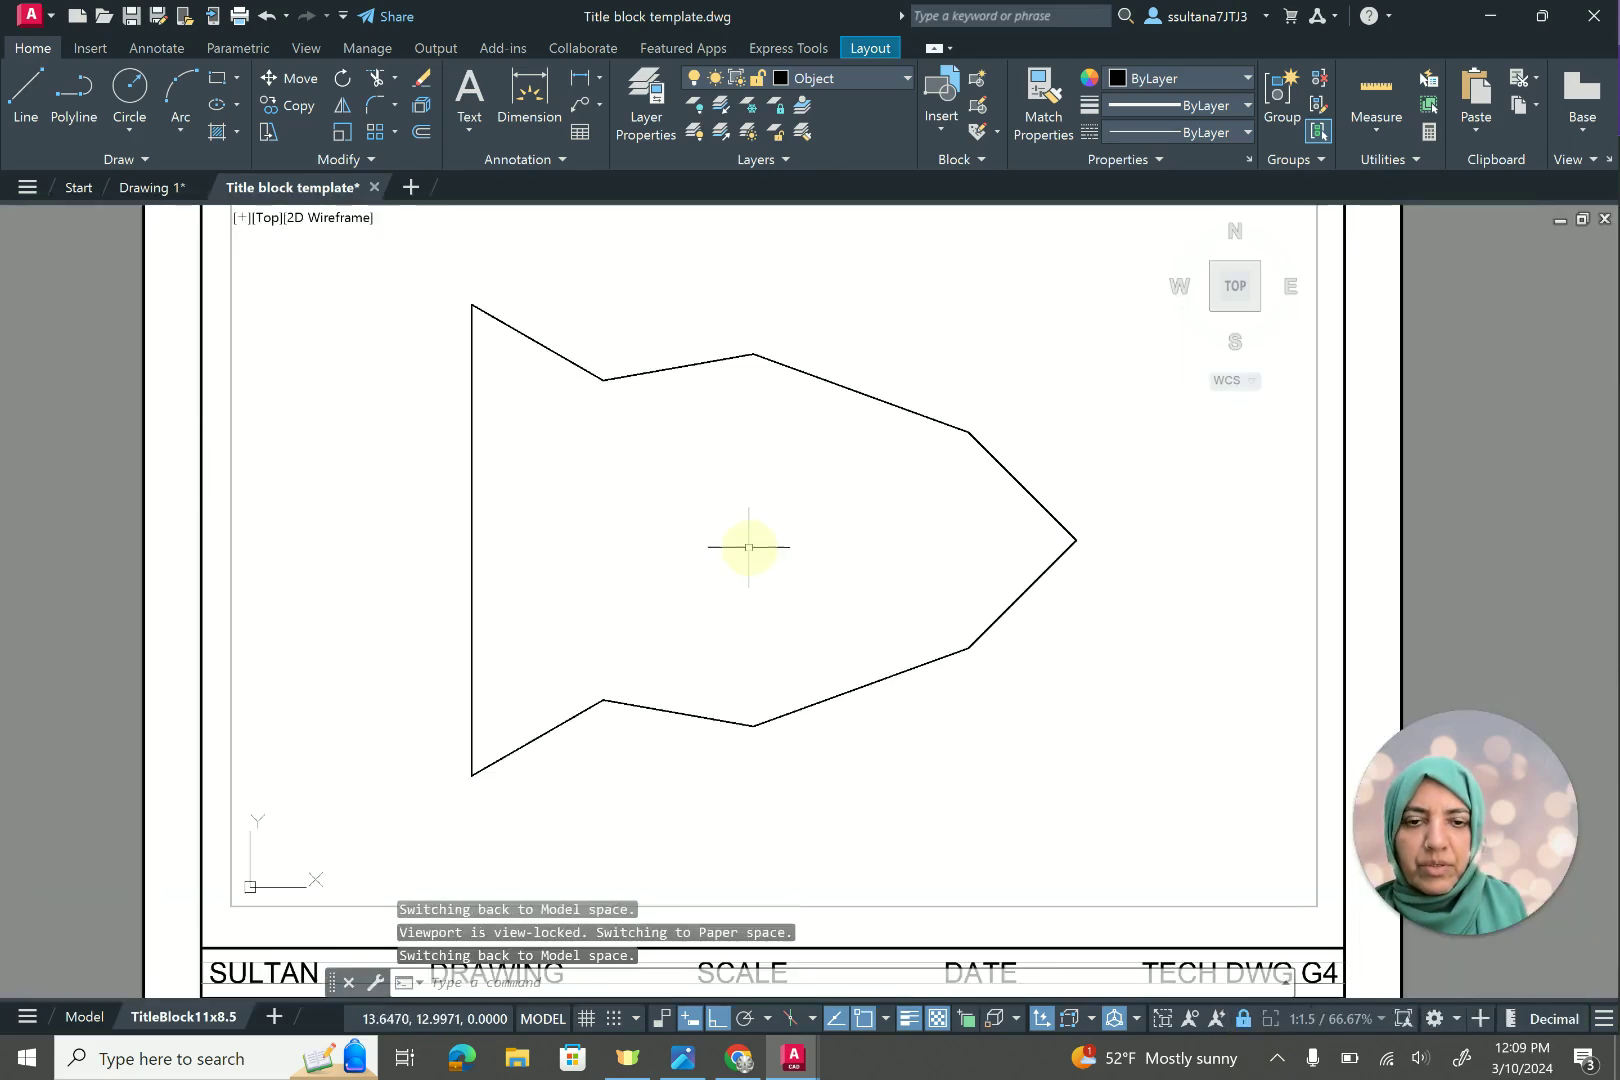
{"action": "scroll", "coordinate": [749, 547], "scroll_direction": "down", "scroll_amount": 2}
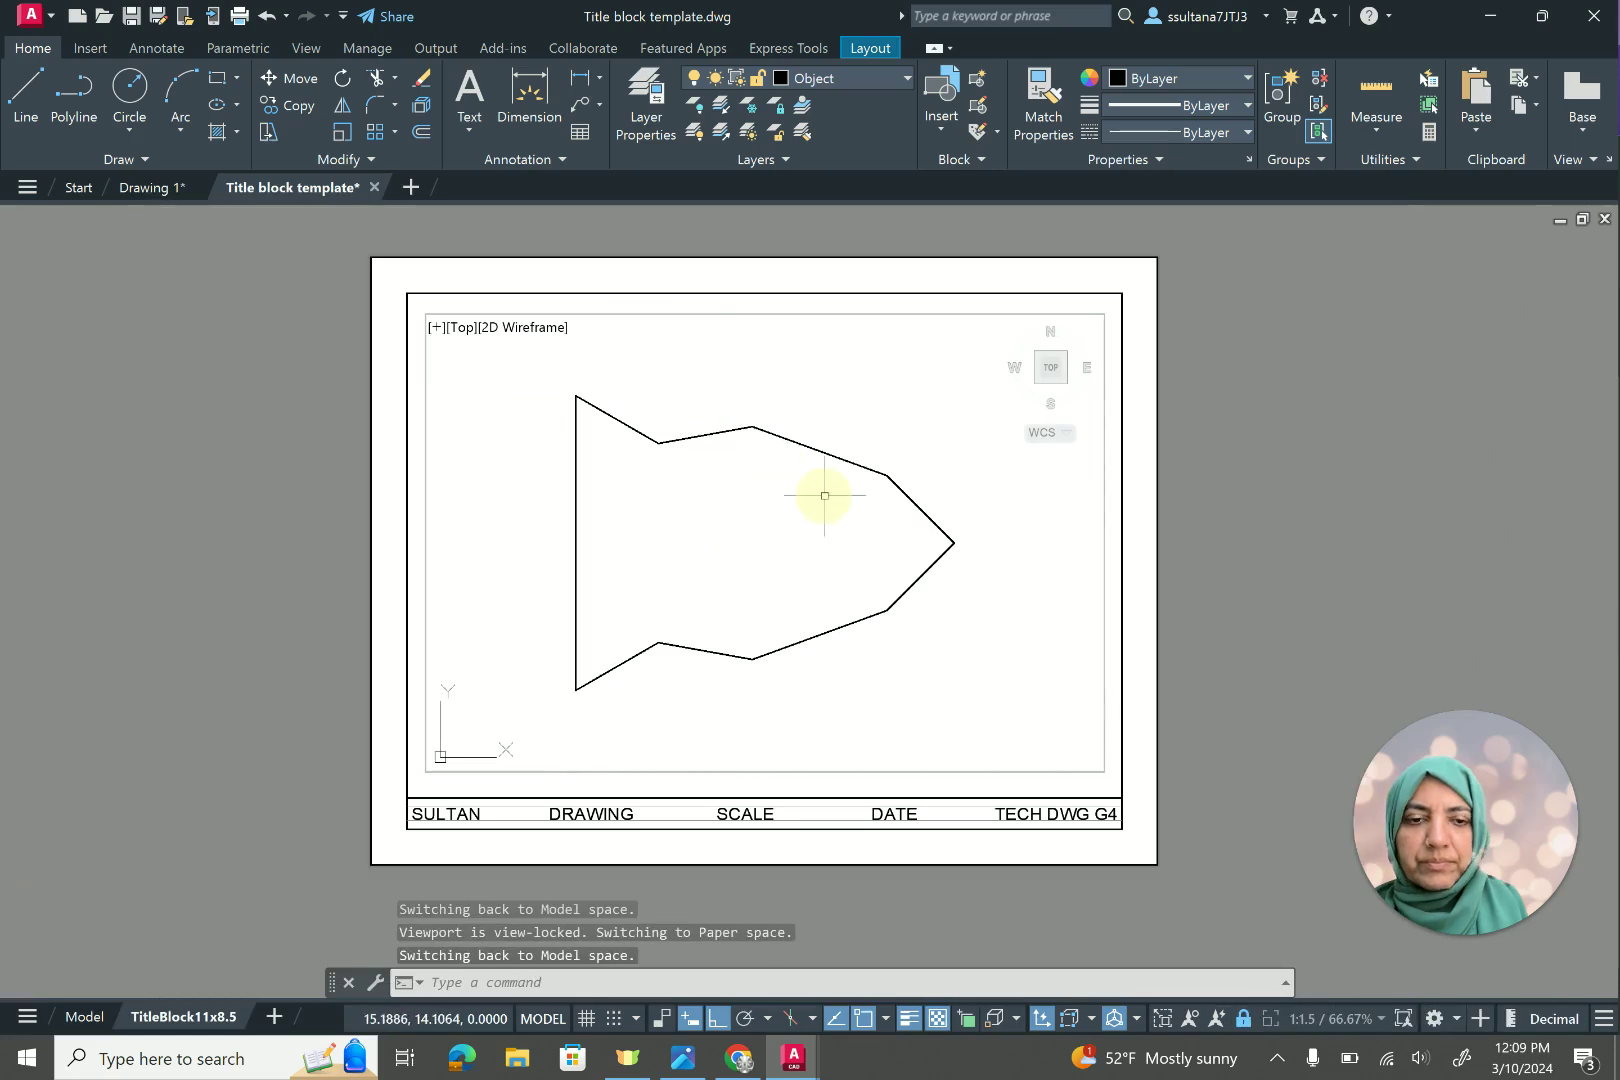
{"action": "double_click", "coordinate": [1116, 720]}
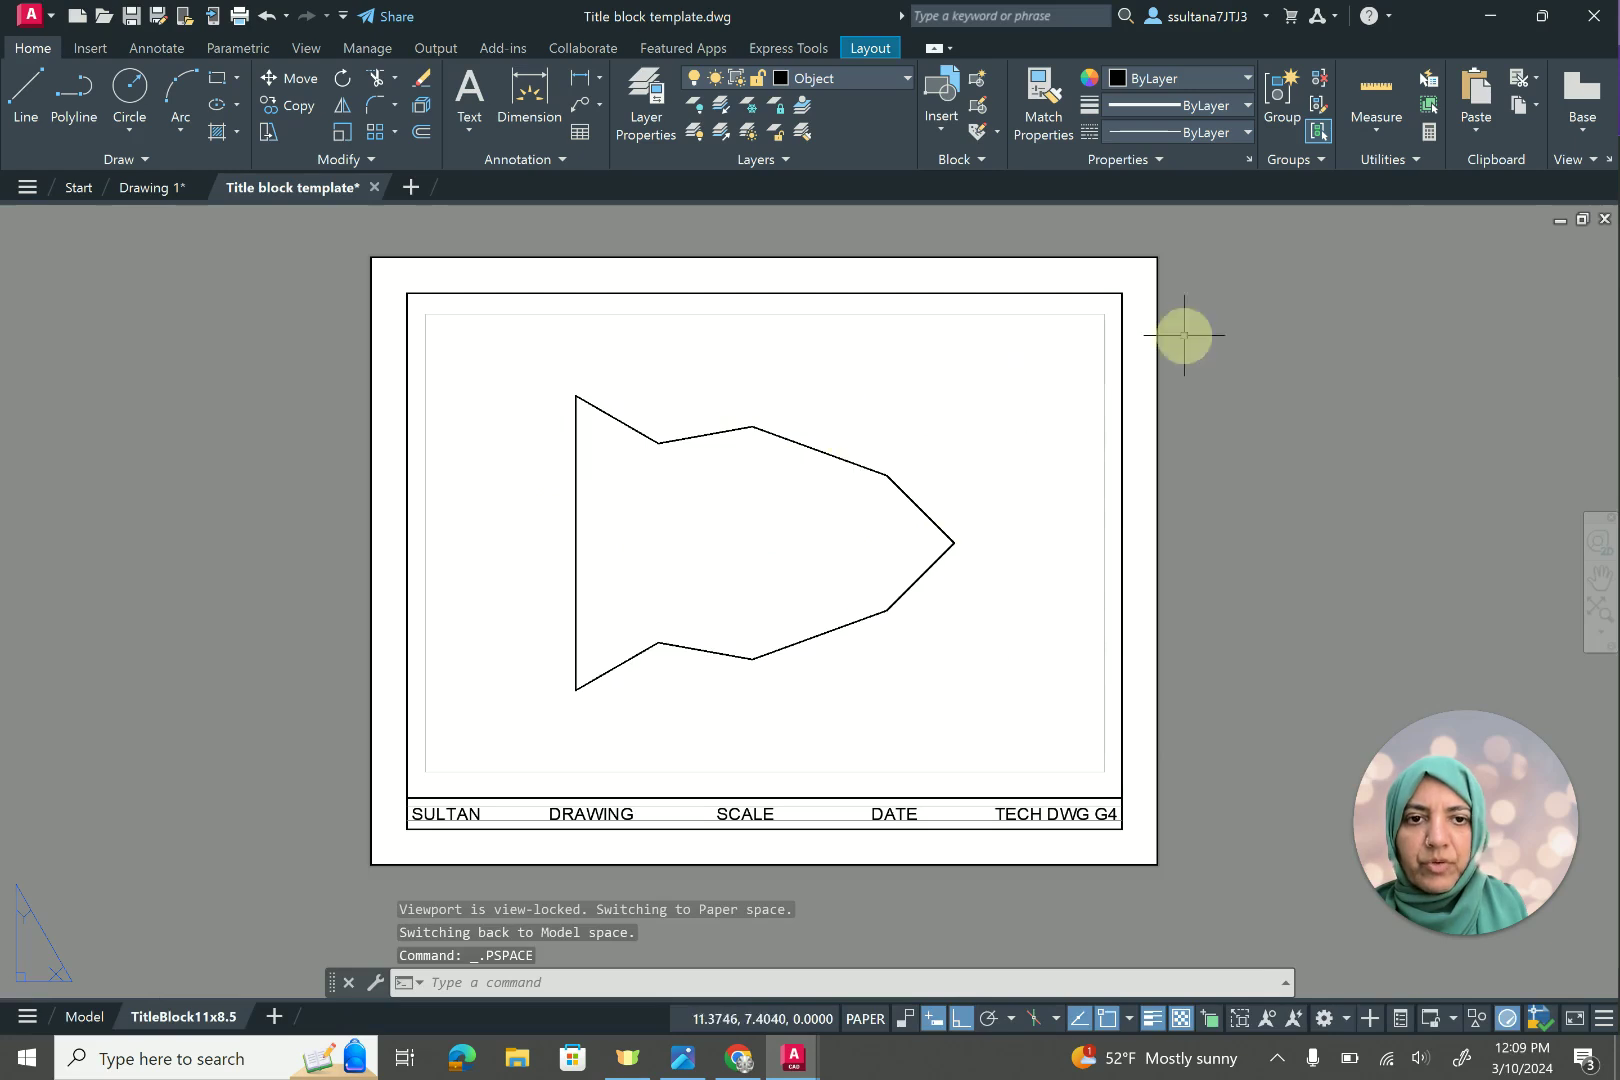
Make the Dimension layer current and add a linear dimension to the outline's long vertical line, placed outside the shape.
{"action": "left_click", "coordinate": [806, 78]}
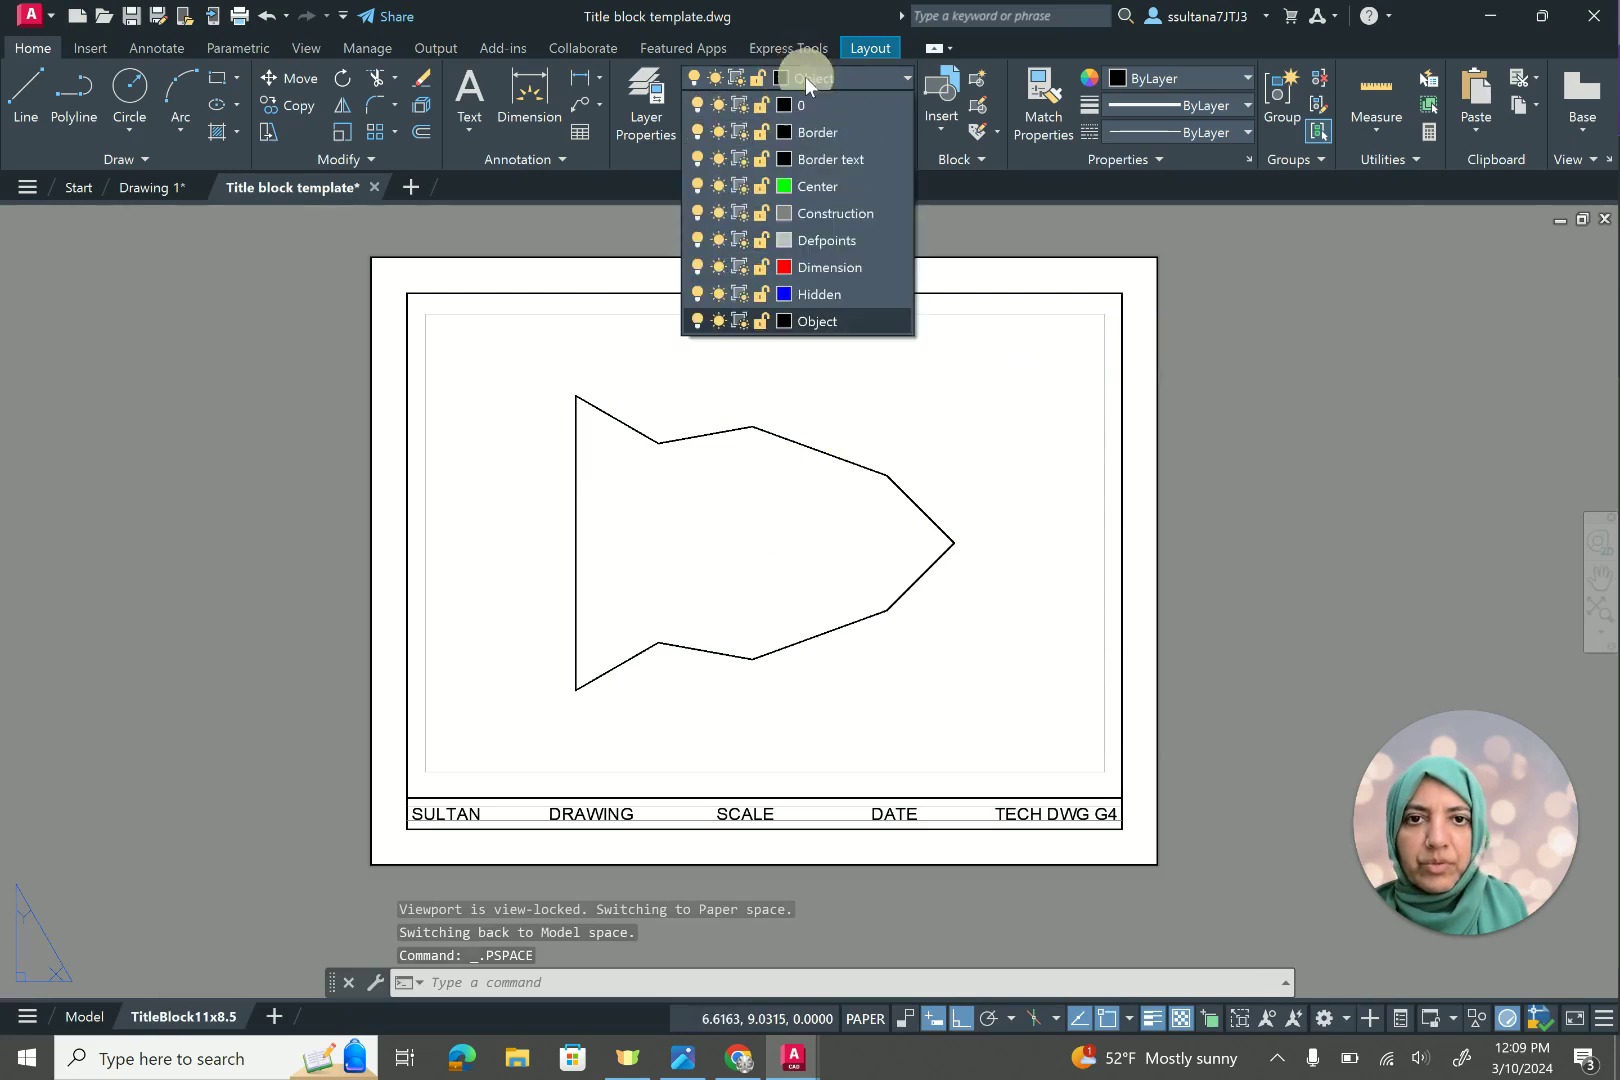
{"action": "left_click", "coordinate": [805, 268]}
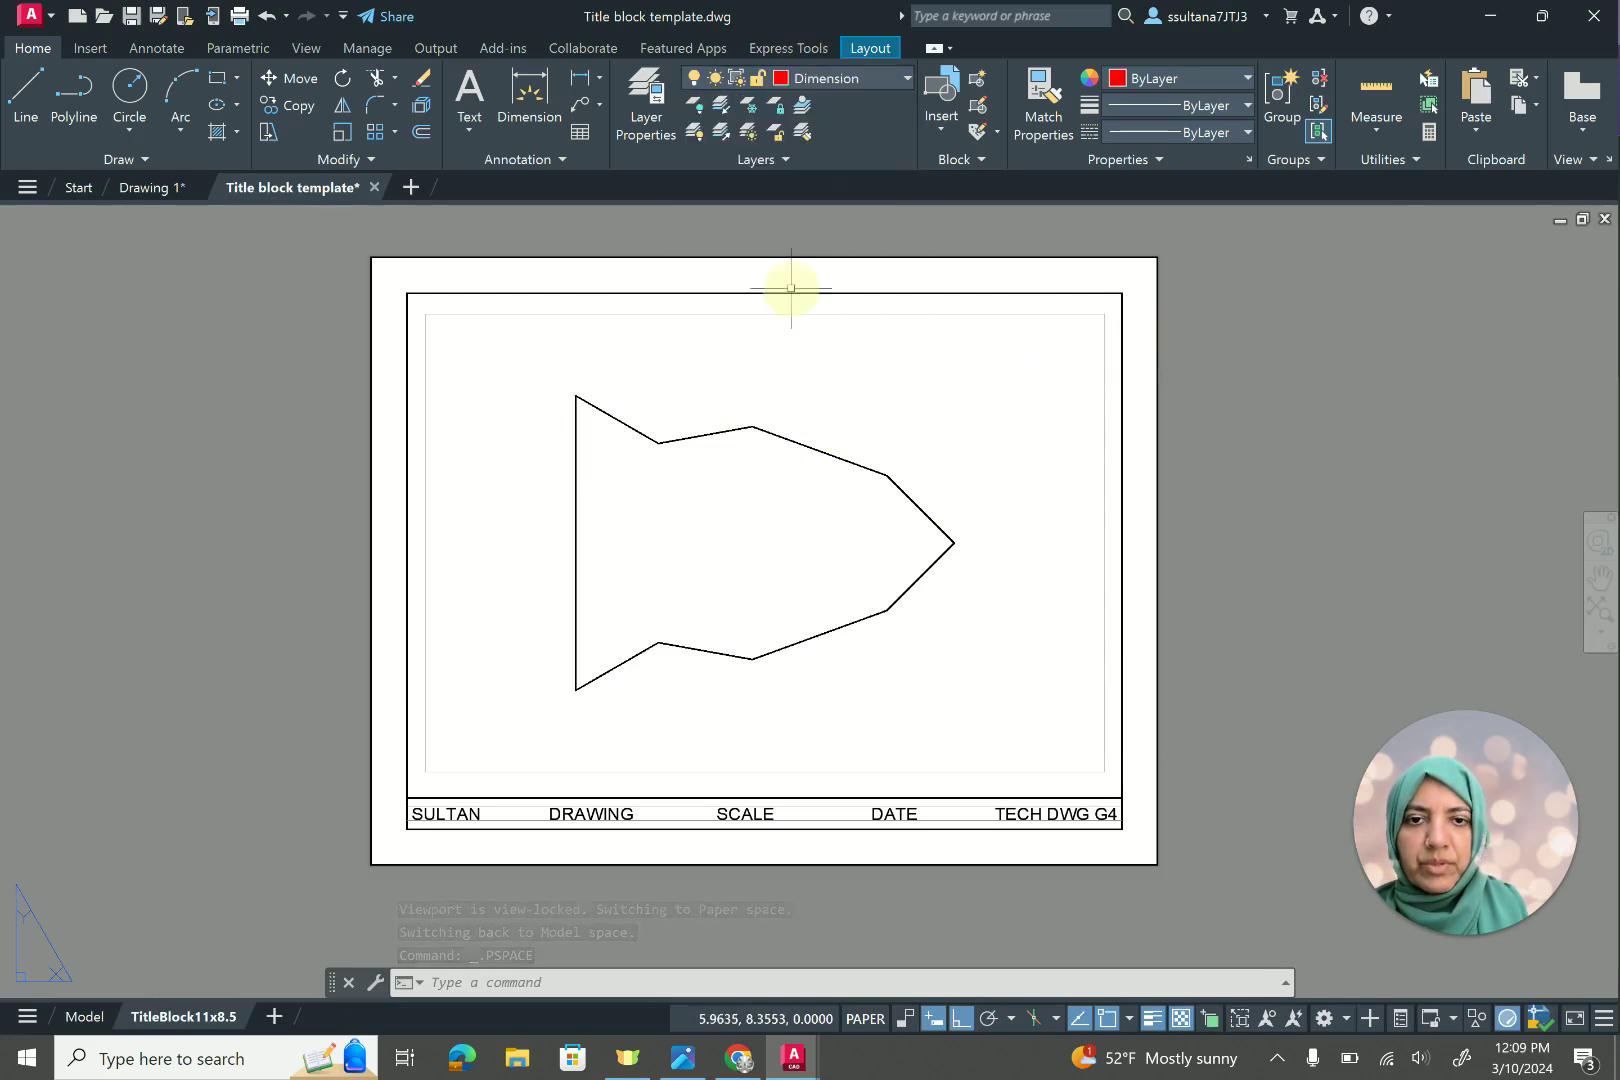
{"action": "scroll", "coordinate": [607, 425], "scroll_direction": "up", "scroll_amount": 2}
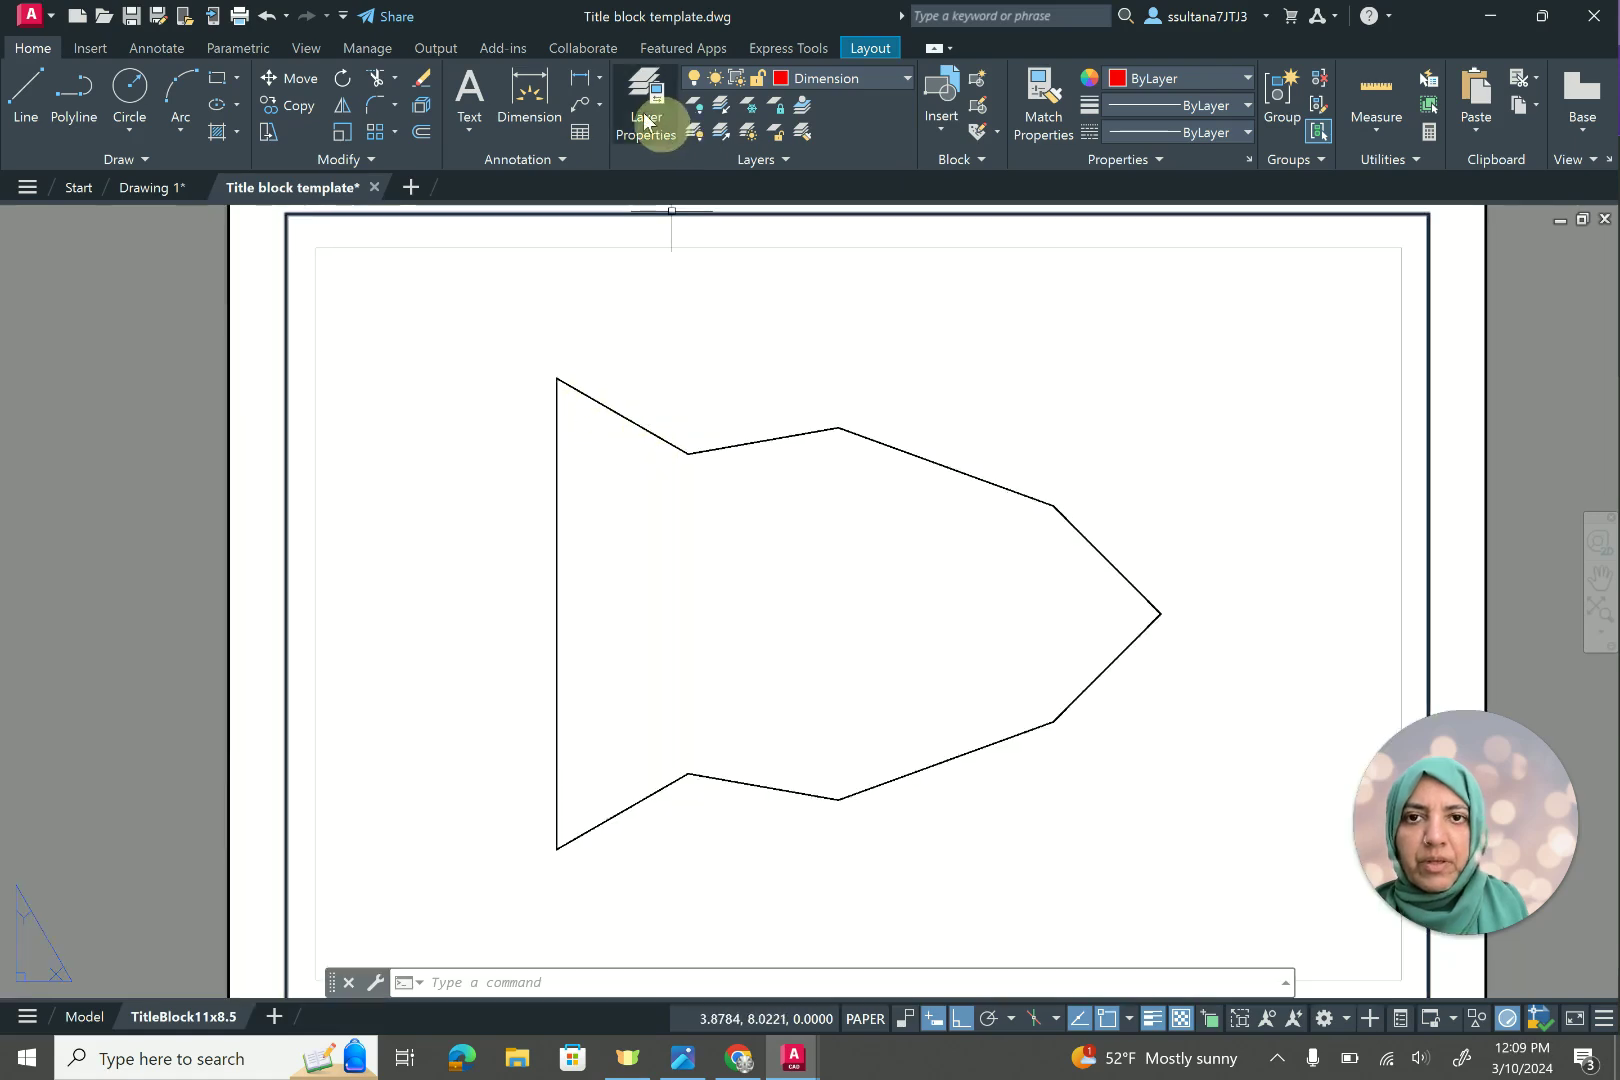
{"action": "left_click", "coordinate": [590, 84]}
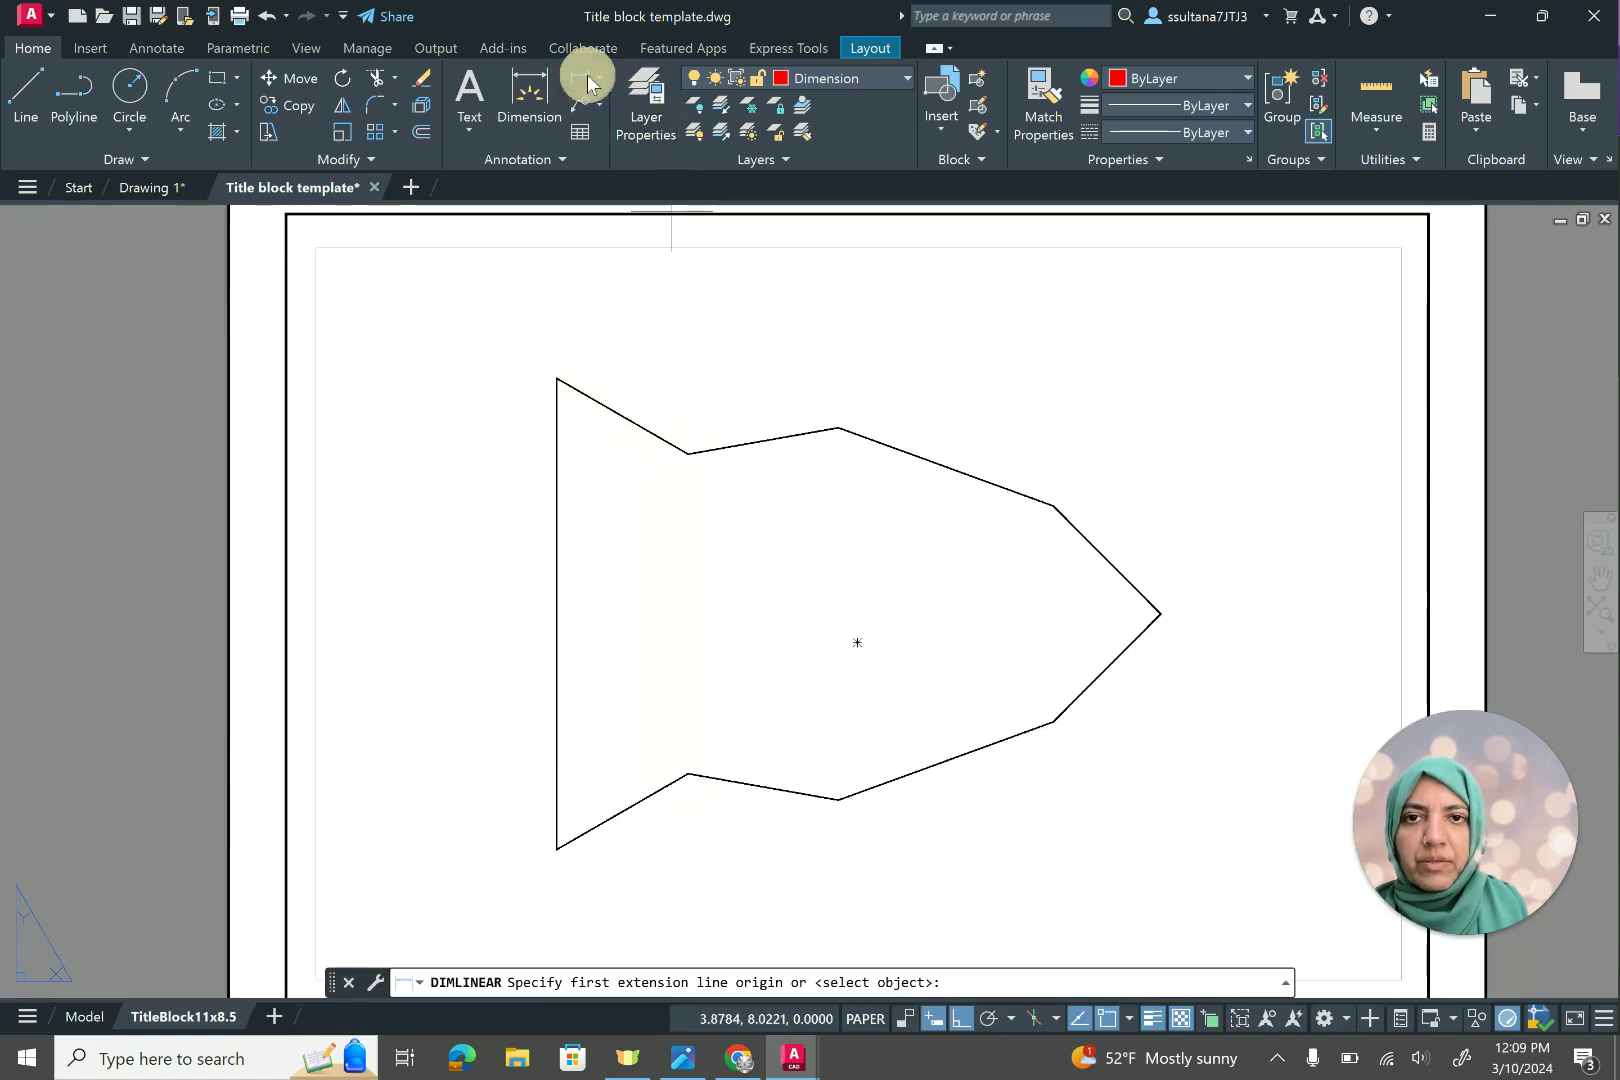
{"action": "left_click", "coordinate": [557, 379]}
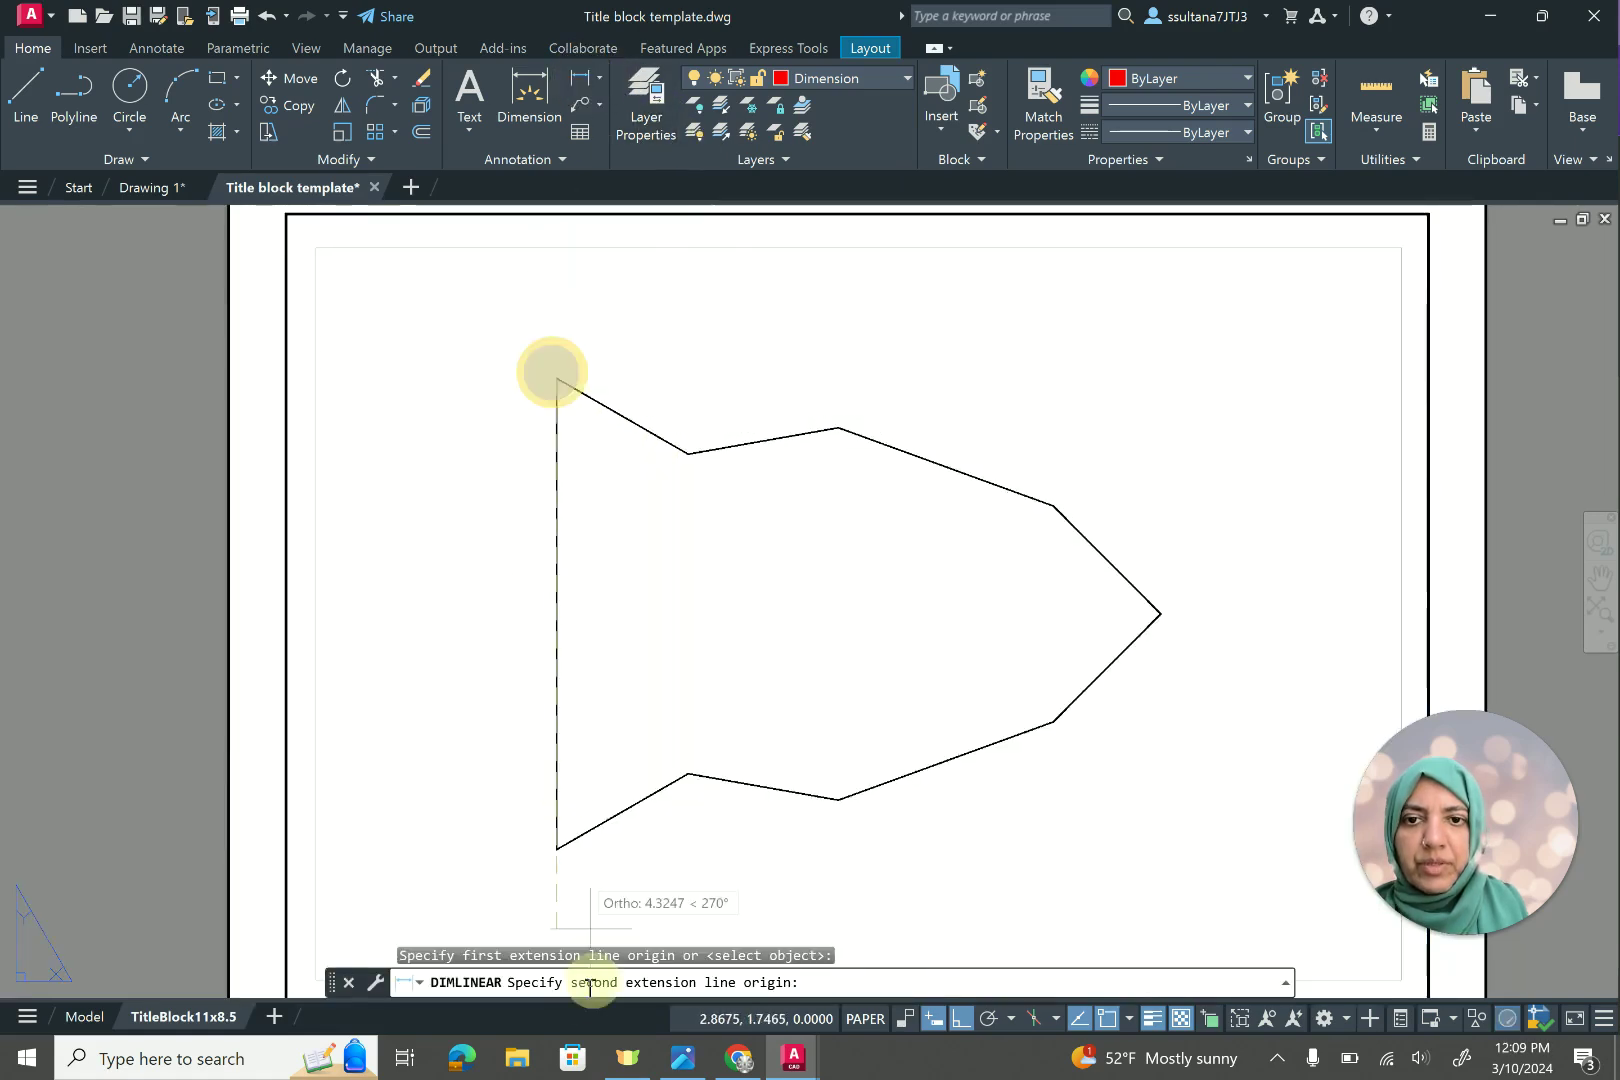
{"action": "left_click", "coordinate": [555, 849]}
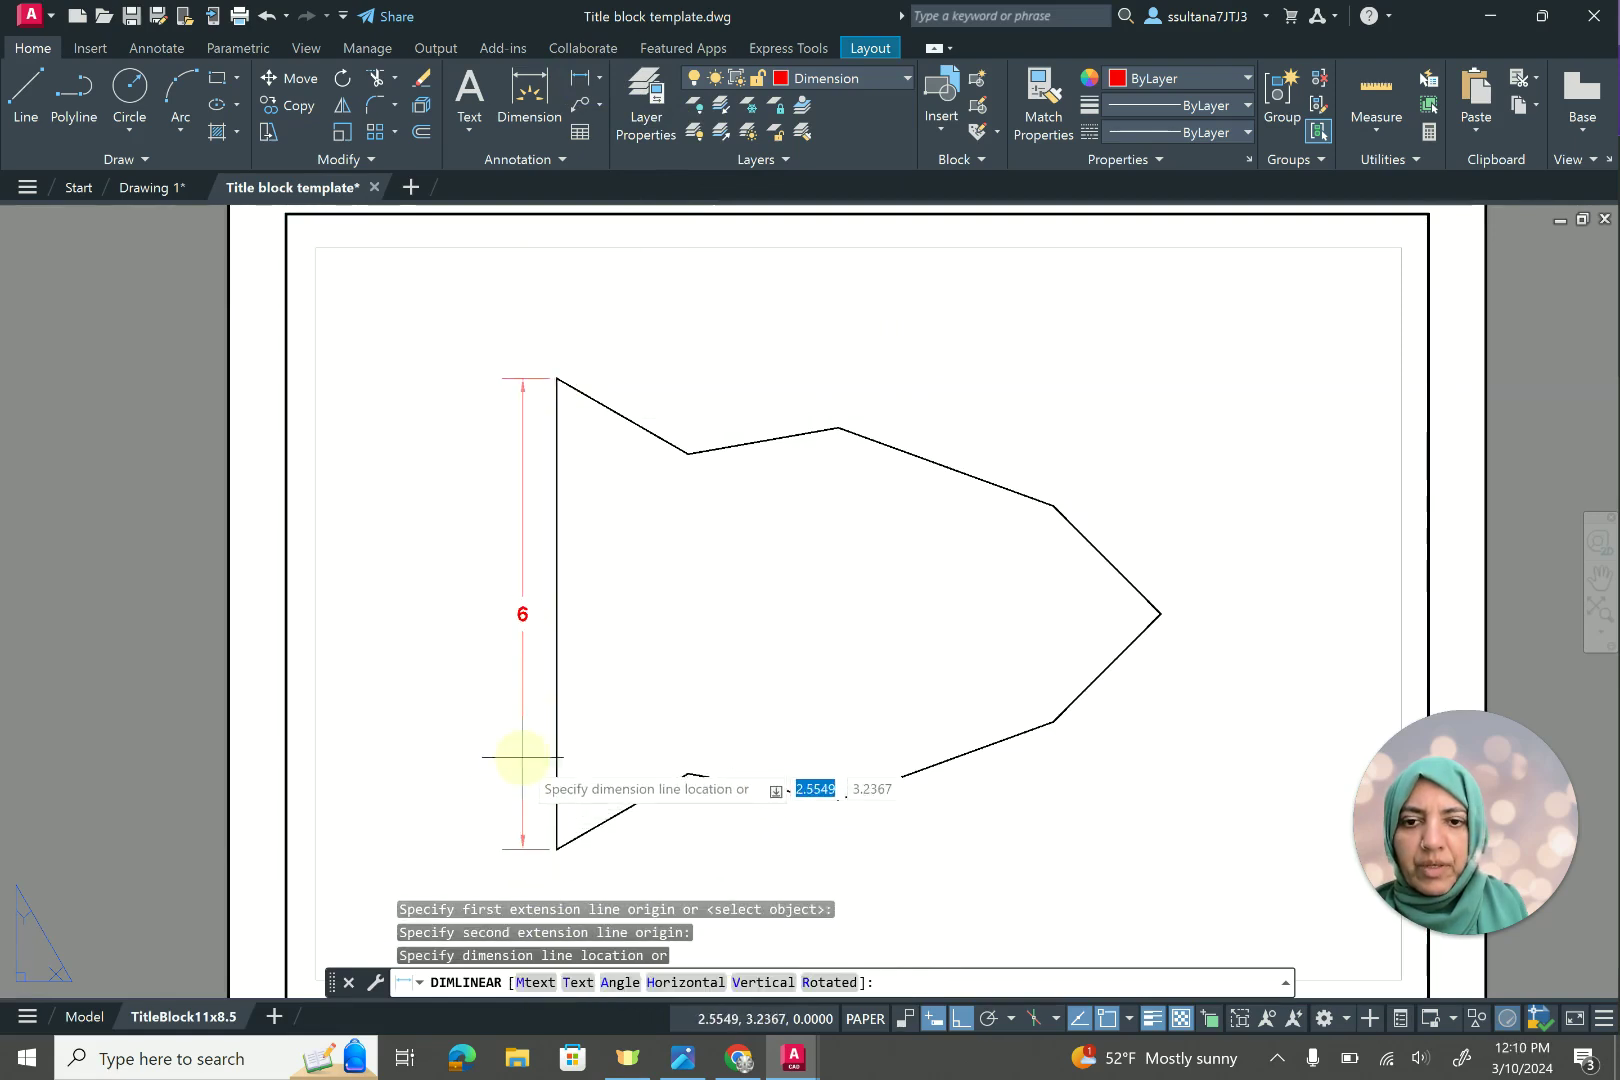
{"action": "left_click", "coordinate": [519, 752]}
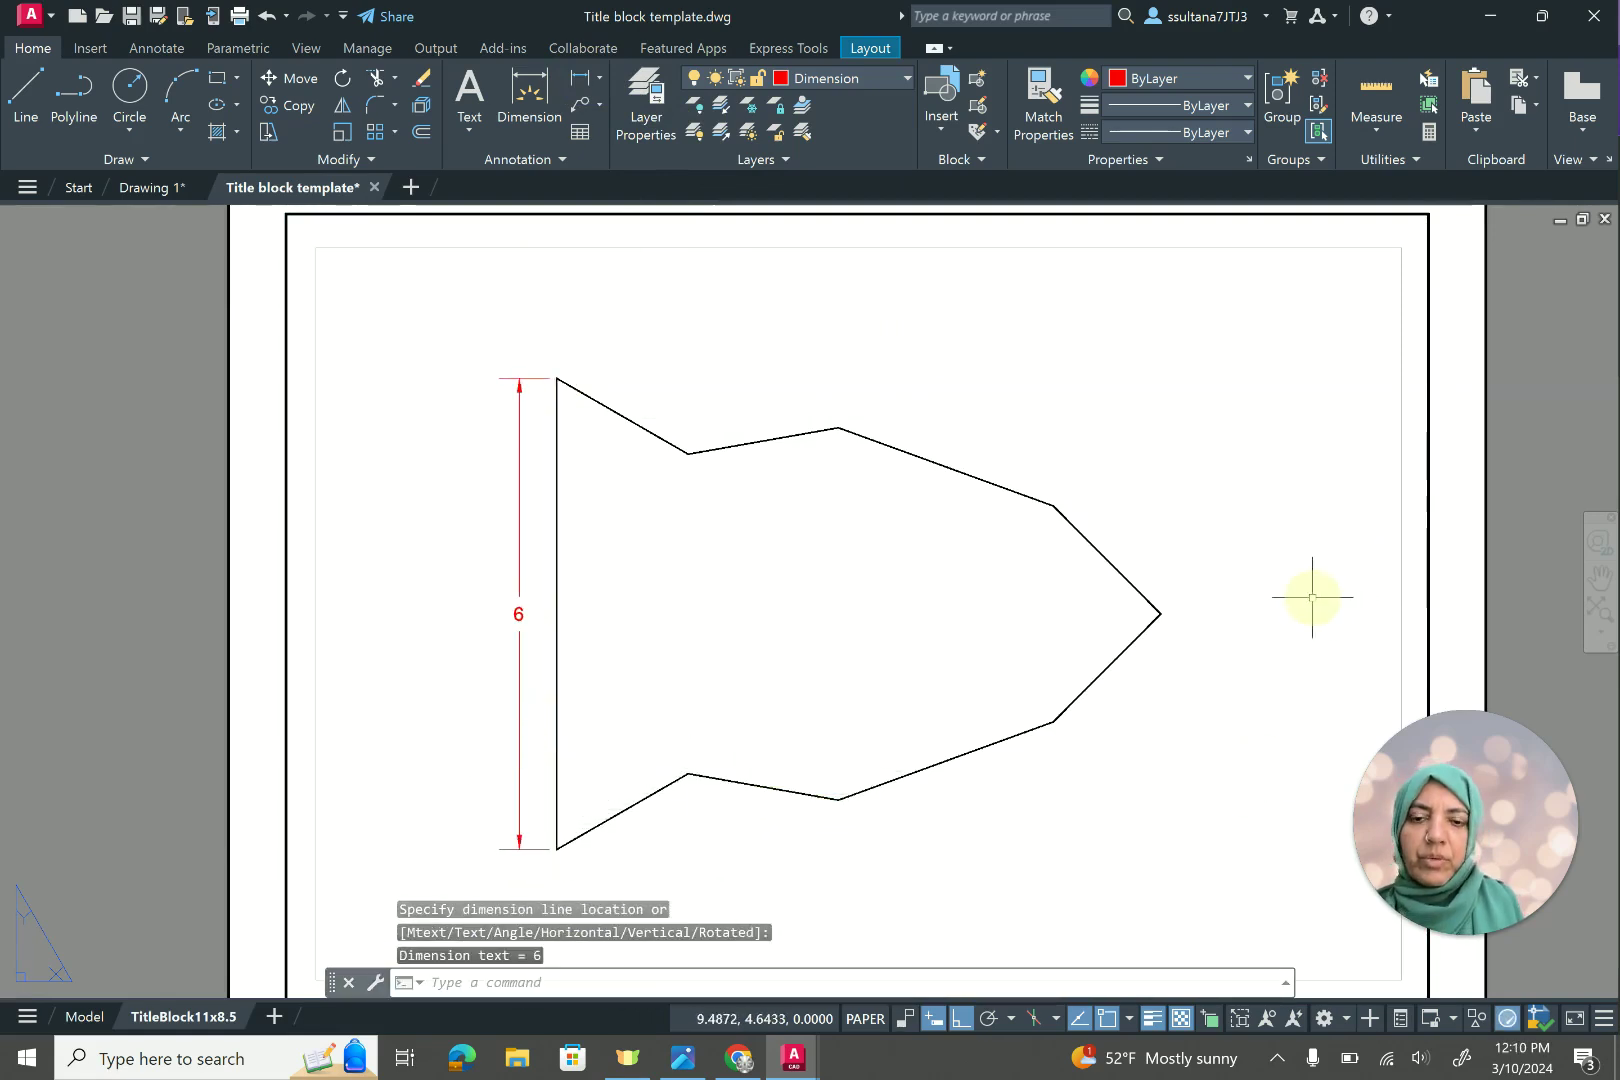
{"action": "key", "text": "Escape"}
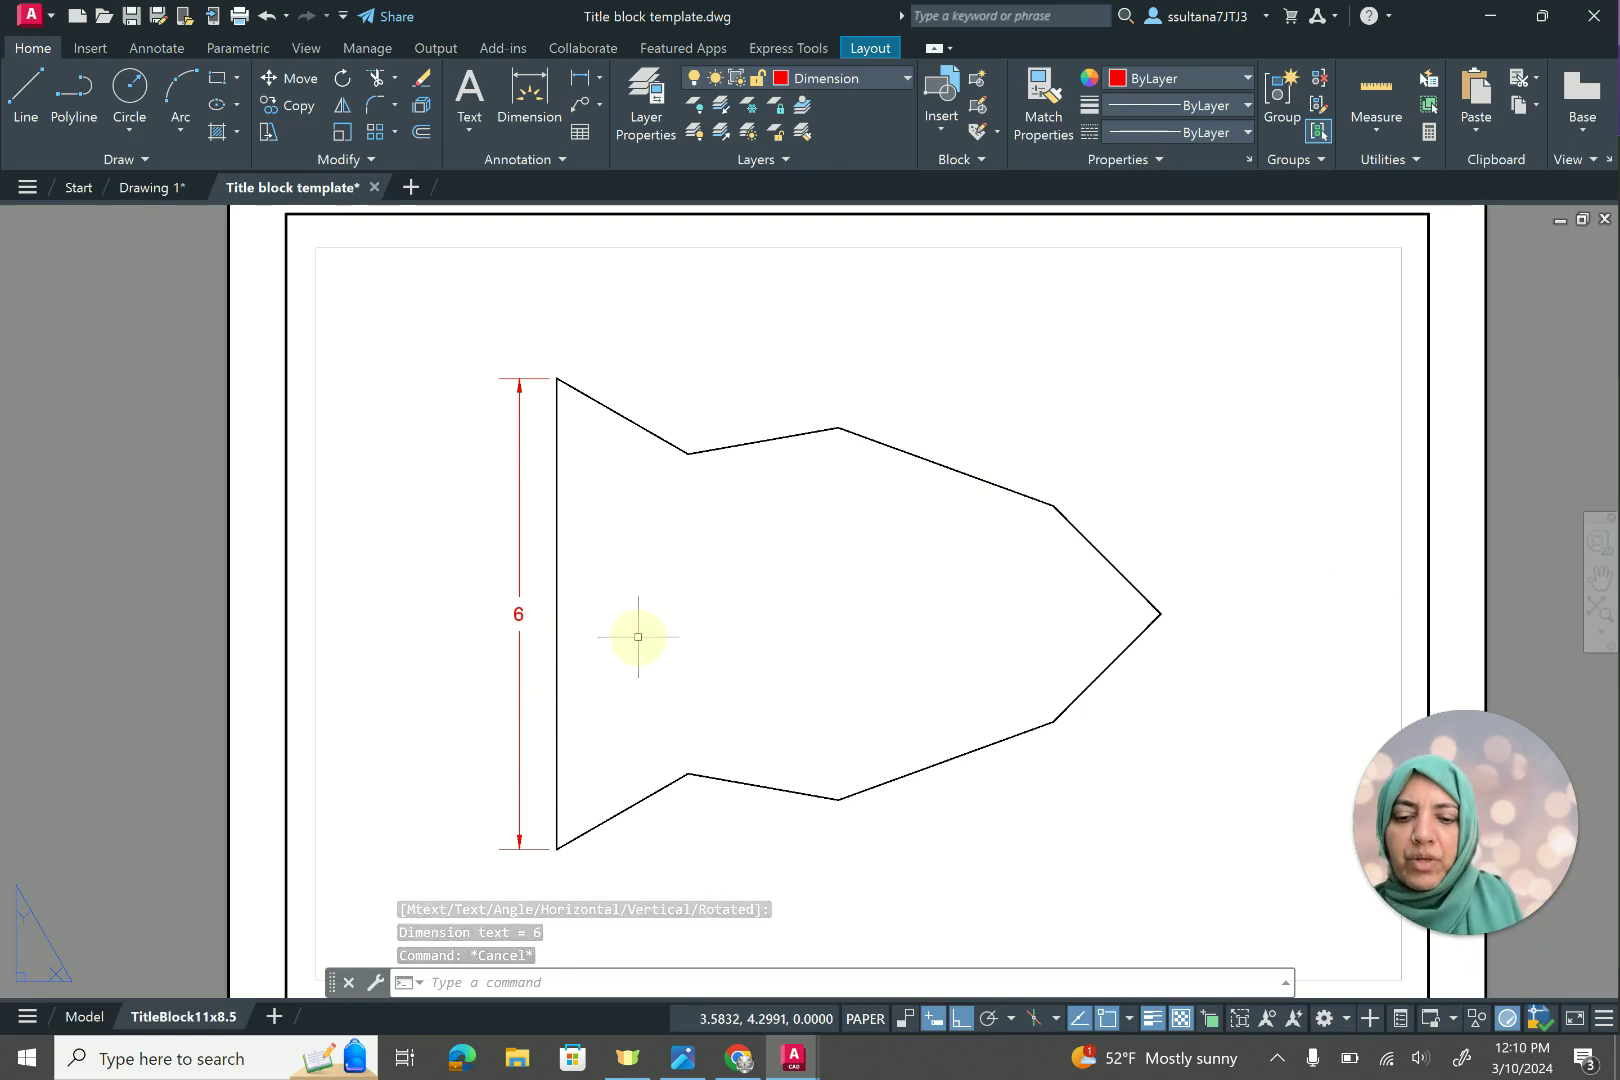
{"action": "type", "text": "DIM"}
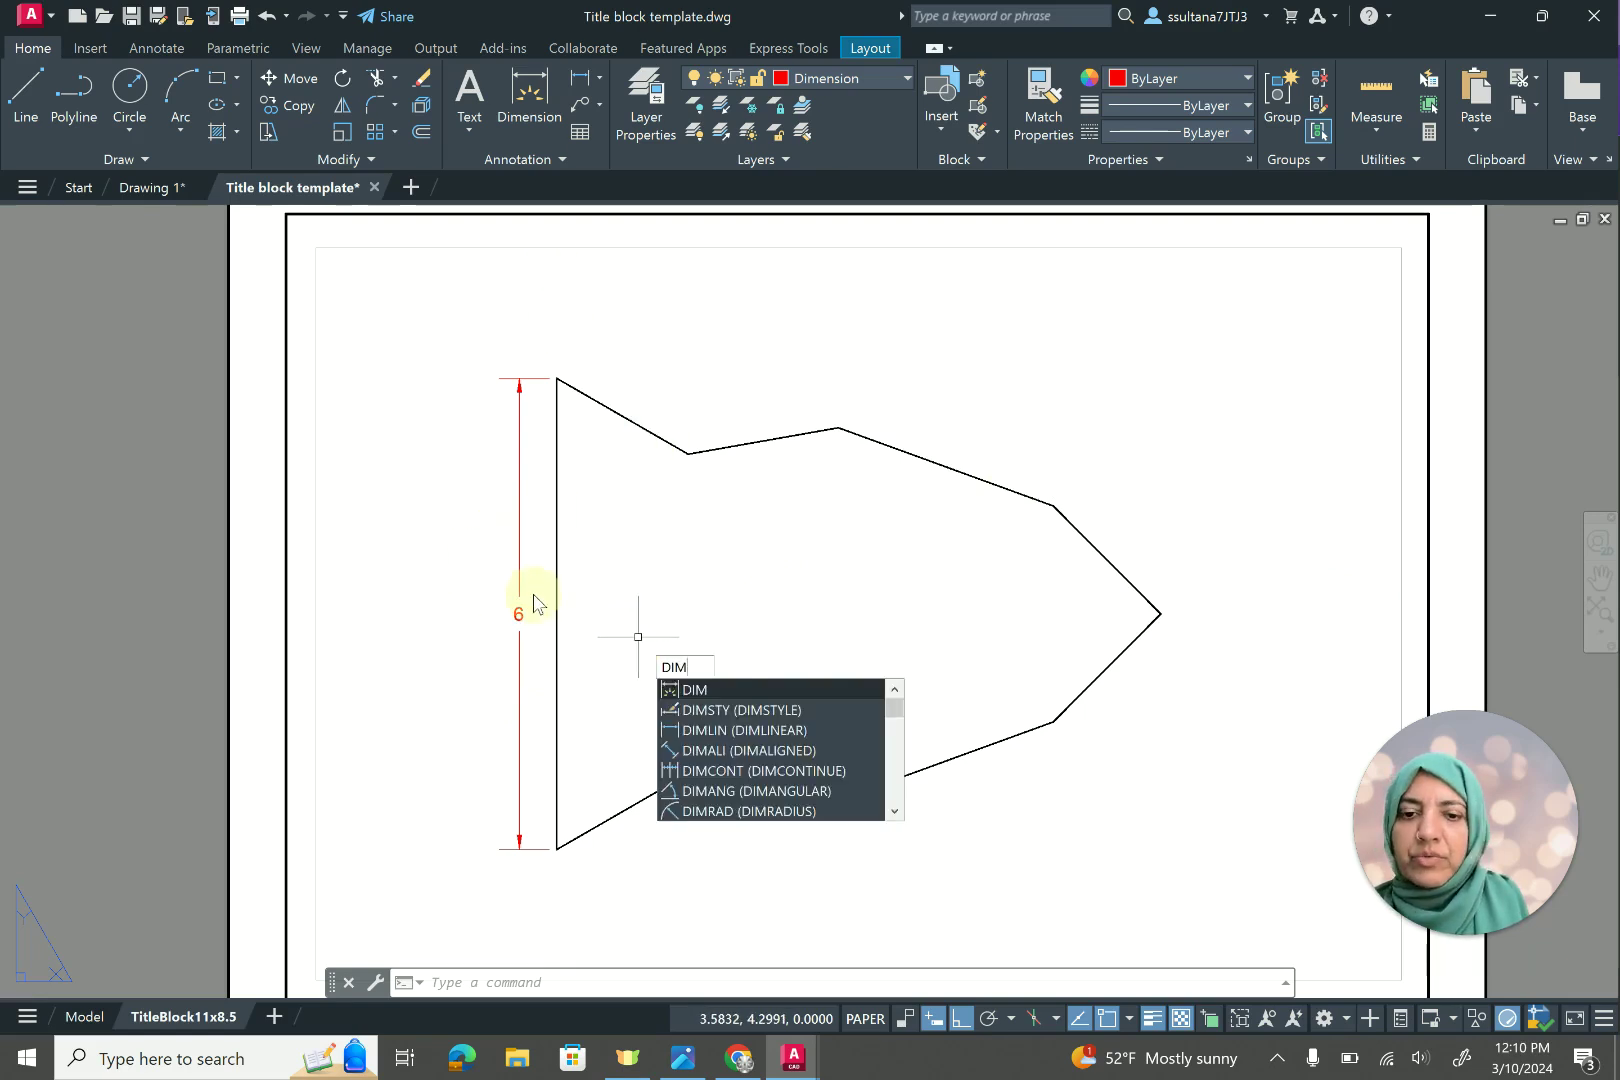
{"action": "key", "text": "Escape"}
{"action": "key", "text": "Escape"}
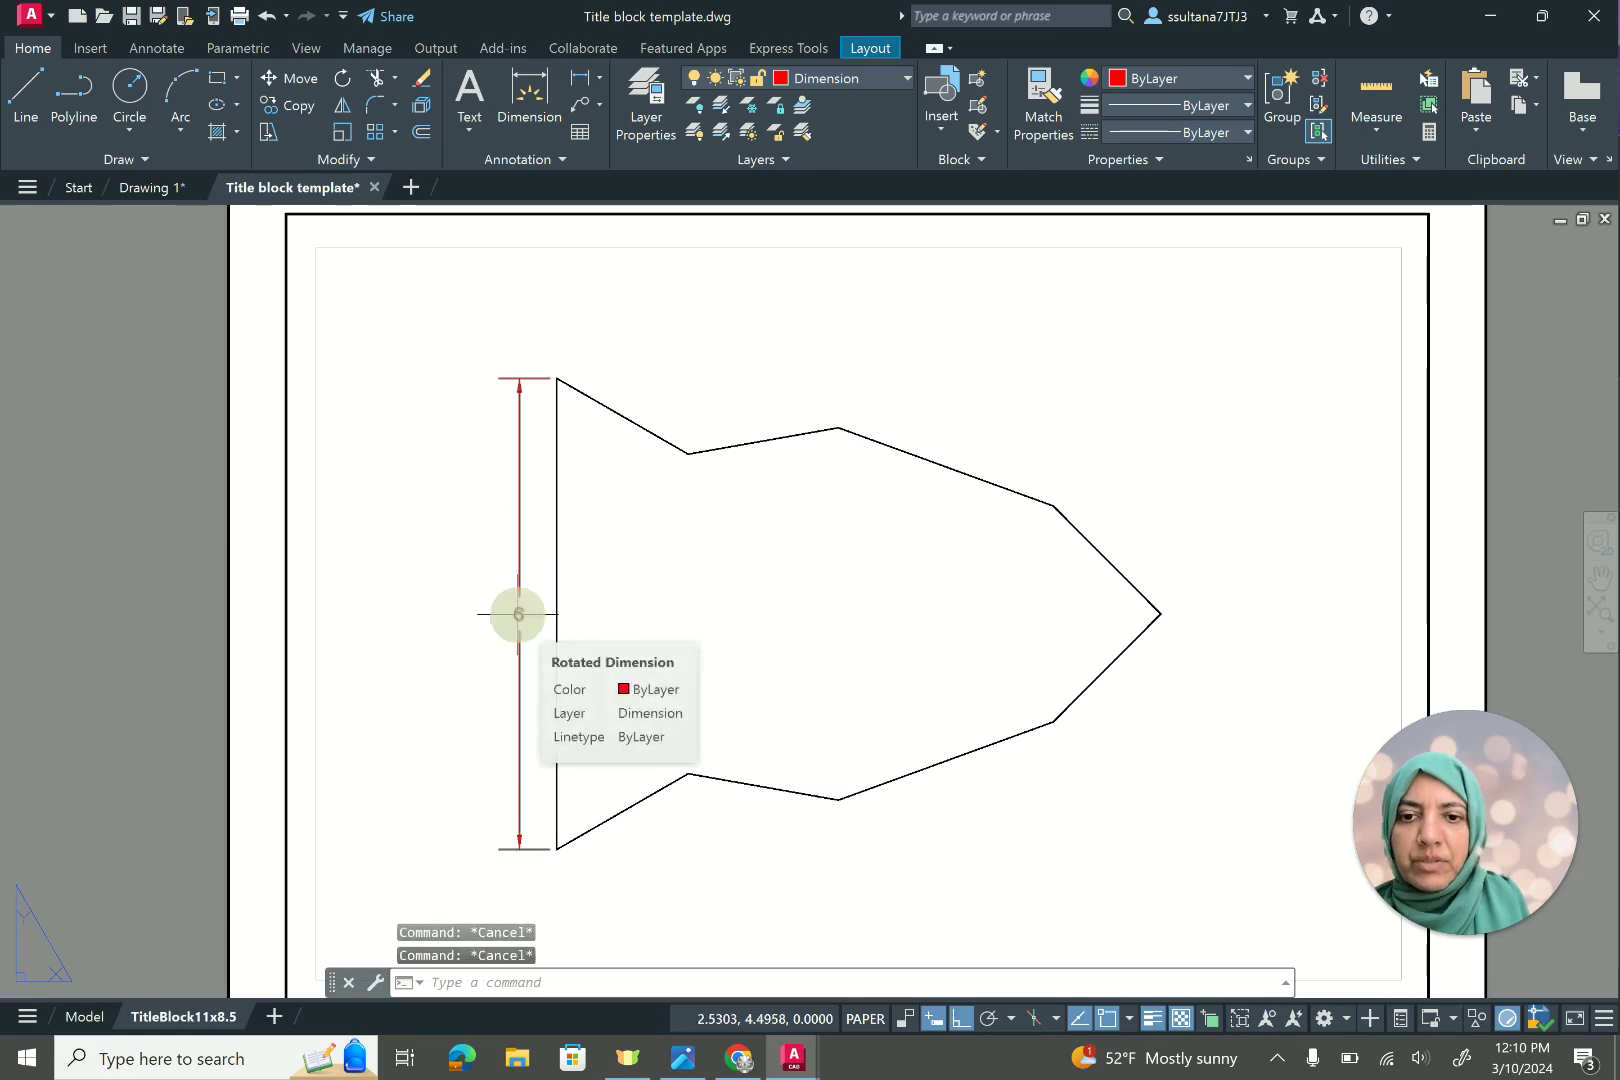
Set the vertical line's dimension precision to three decimal places (0.000).
{"action": "left_click", "coordinate": [518, 614]}
{"action": "right_click", "coordinate": [519, 622]}
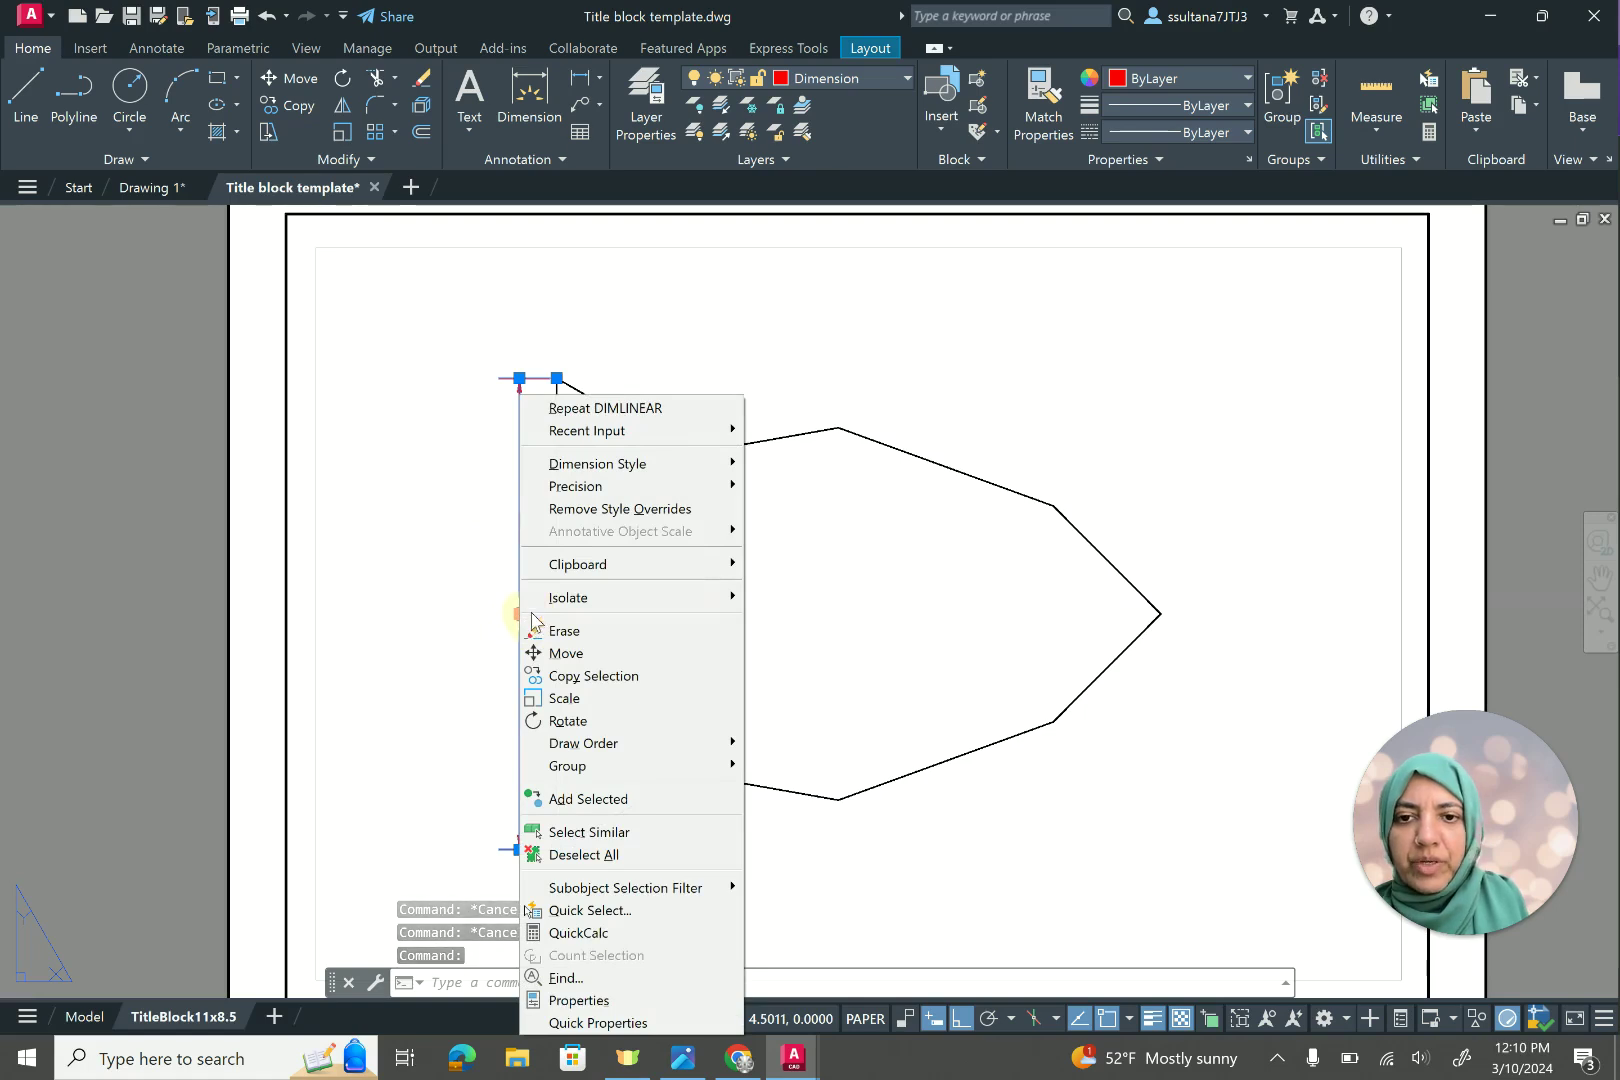
{"action": "mouse_move", "coordinate": [616, 490]}
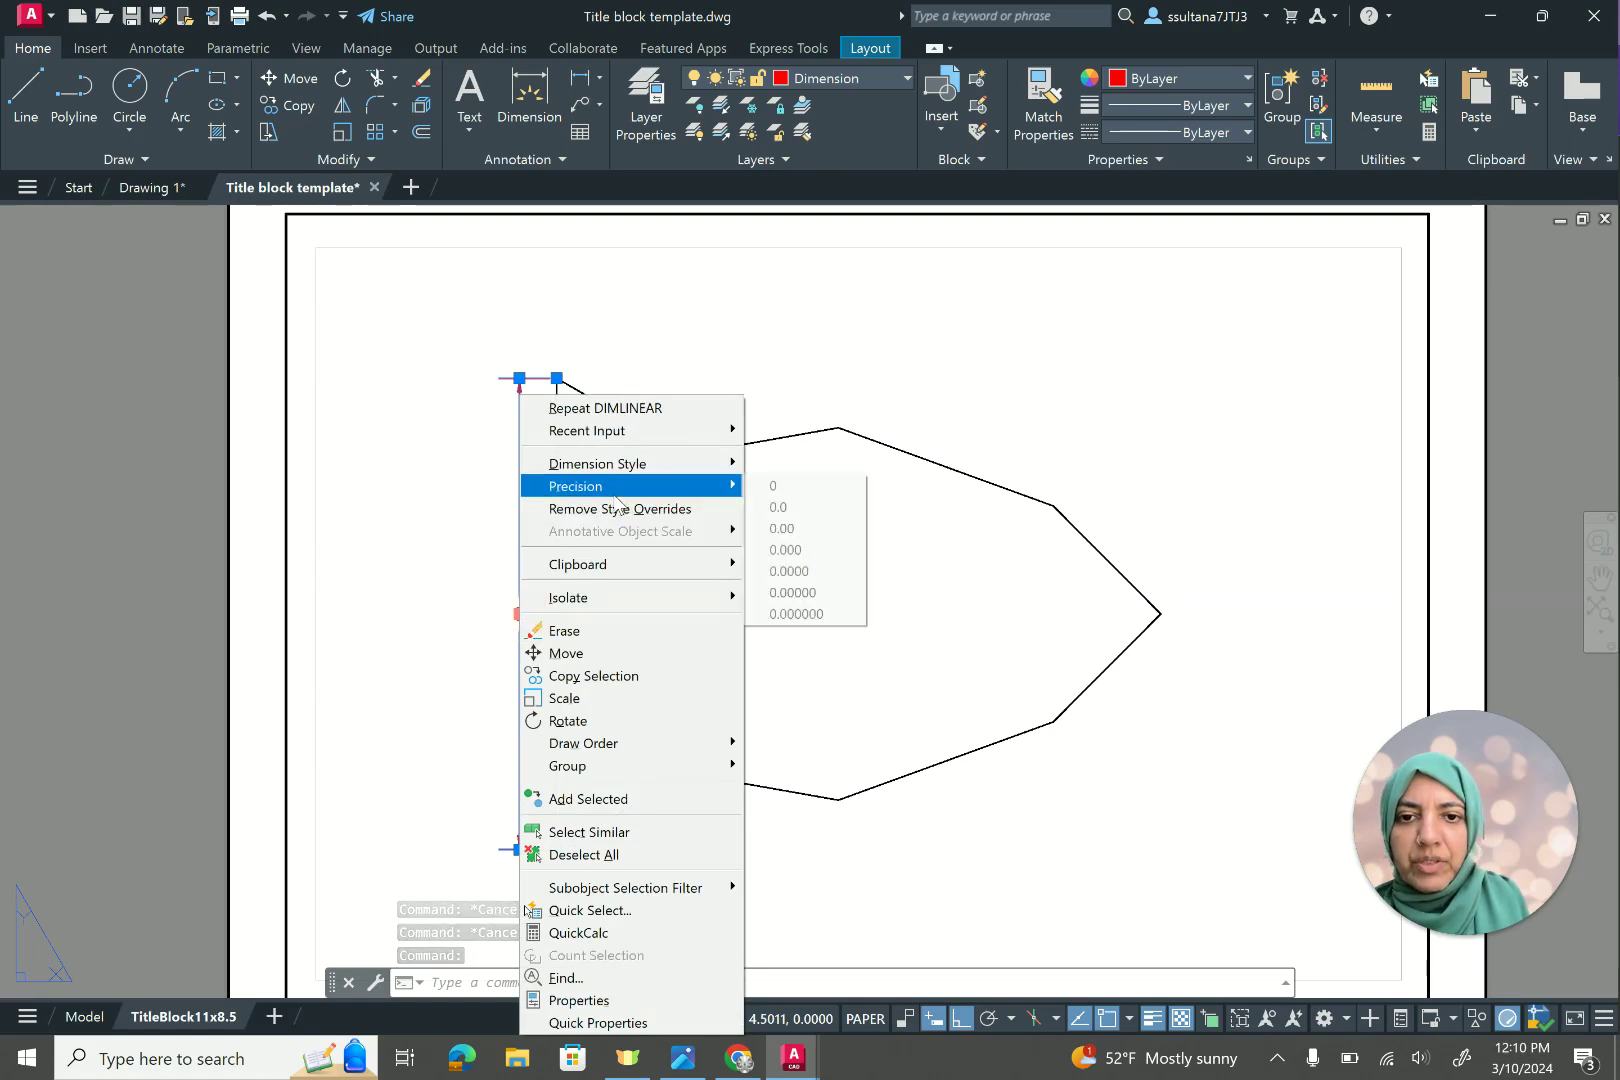
{"action": "left_click", "coordinate": [800, 550]}
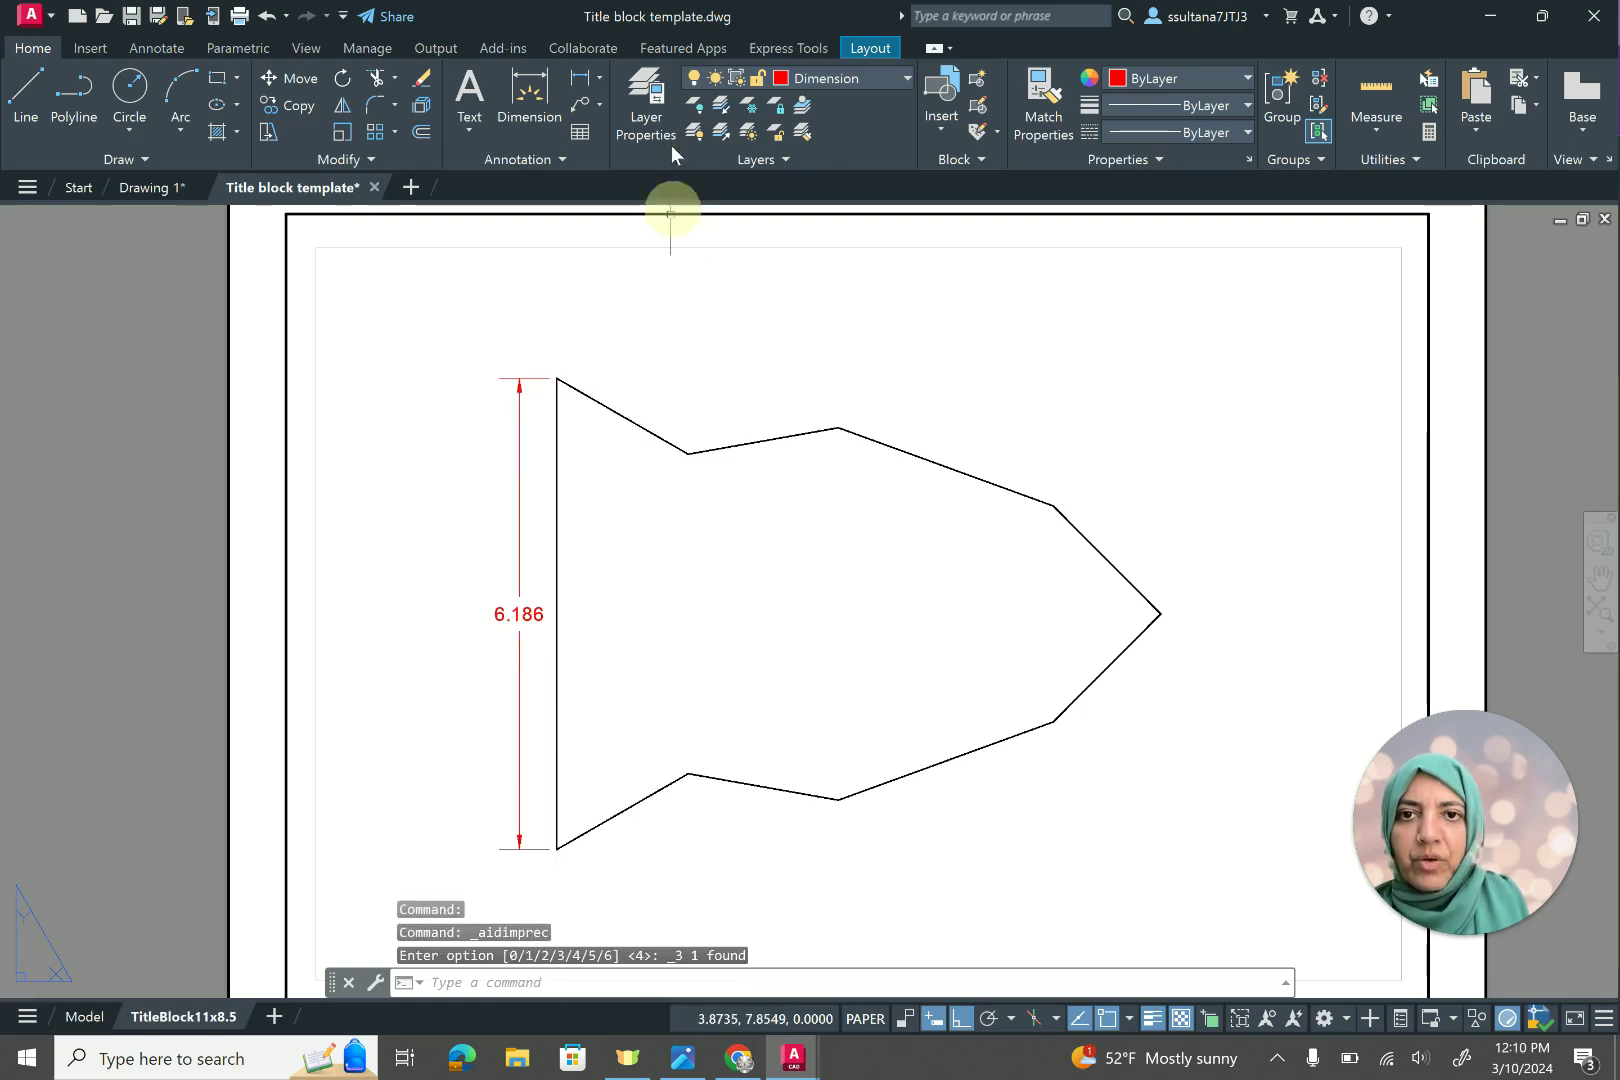
Add an aligned dimension to the angled segment starting at the vertical line's upper end, placed outside the outline.
{"action": "left_click", "coordinate": [598, 79]}
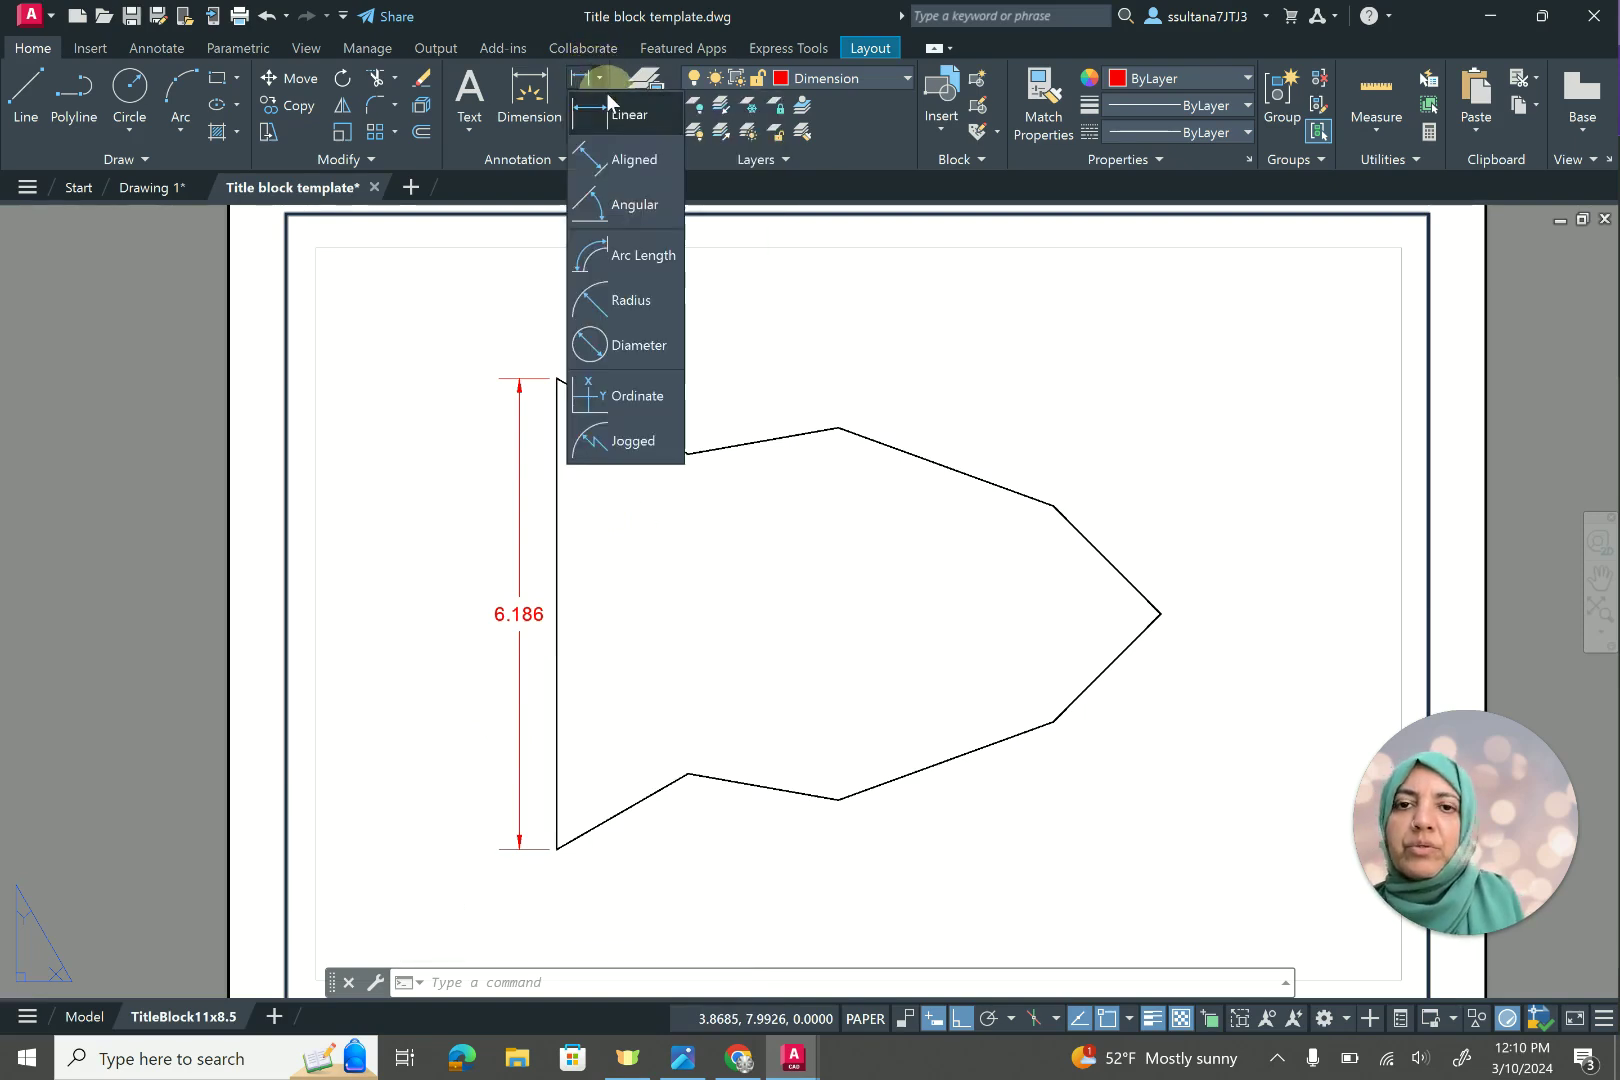
{"action": "left_click", "coordinate": [628, 168]}
{"action": "left_click", "coordinate": [556, 379]}
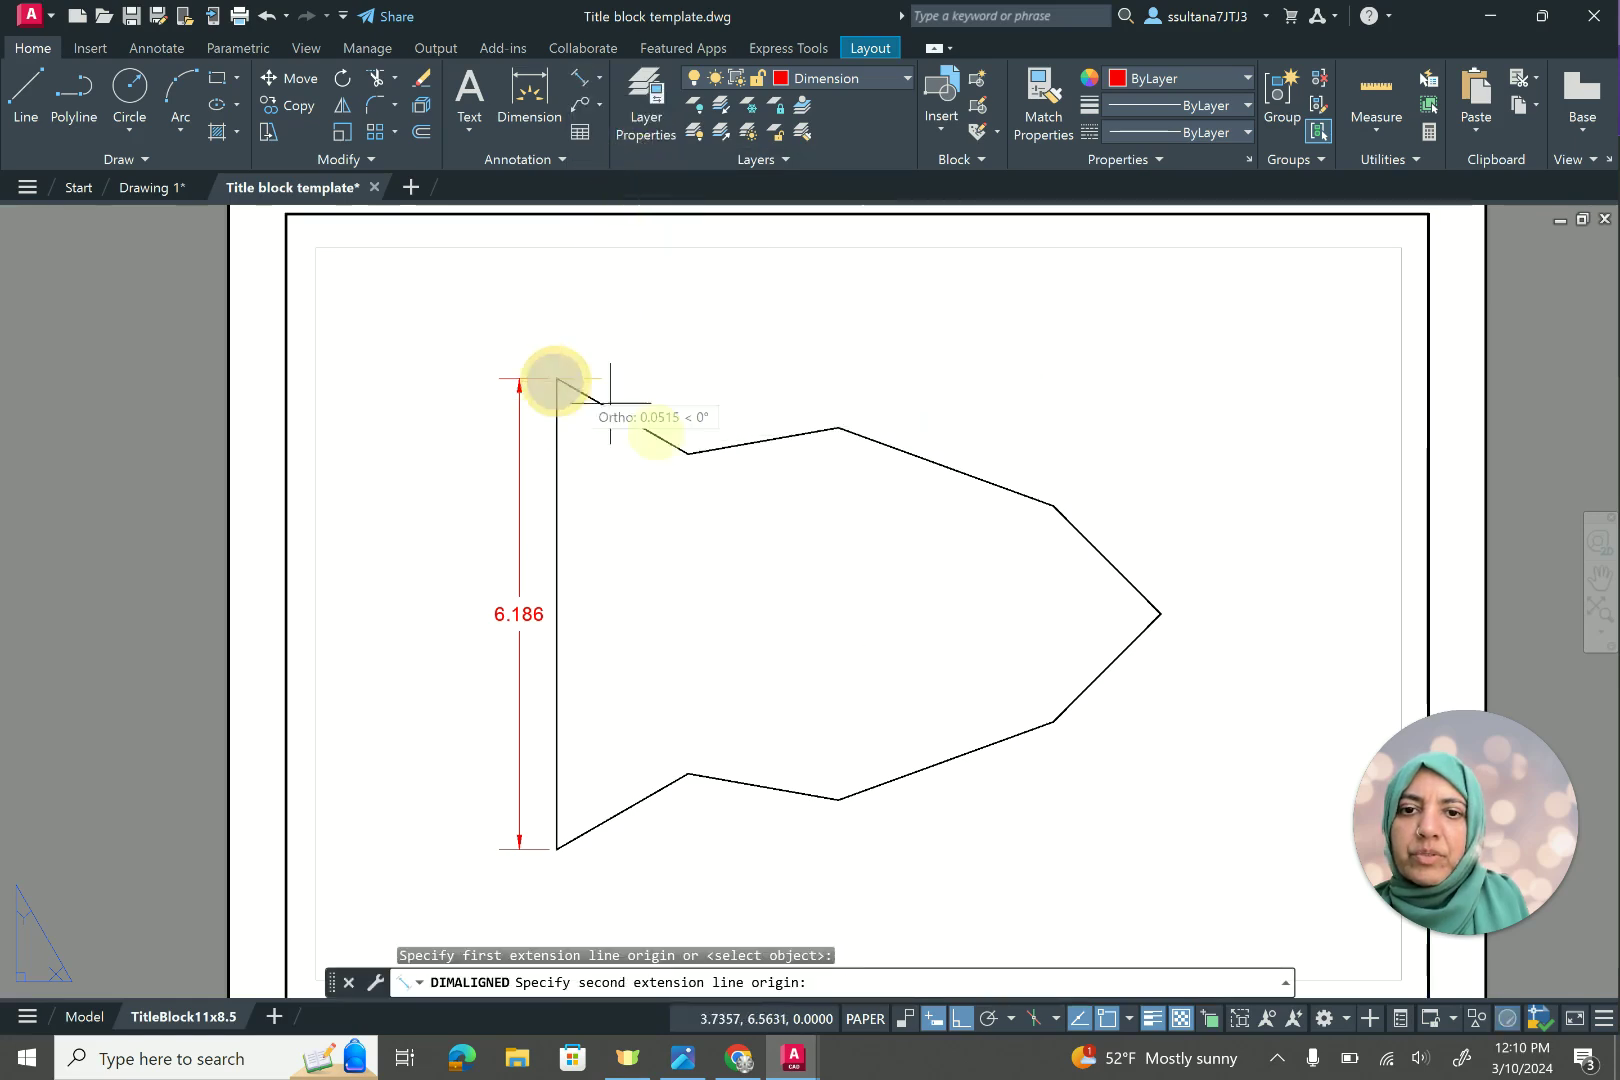
{"action": "left_click", "coordinate": [688, 453]}
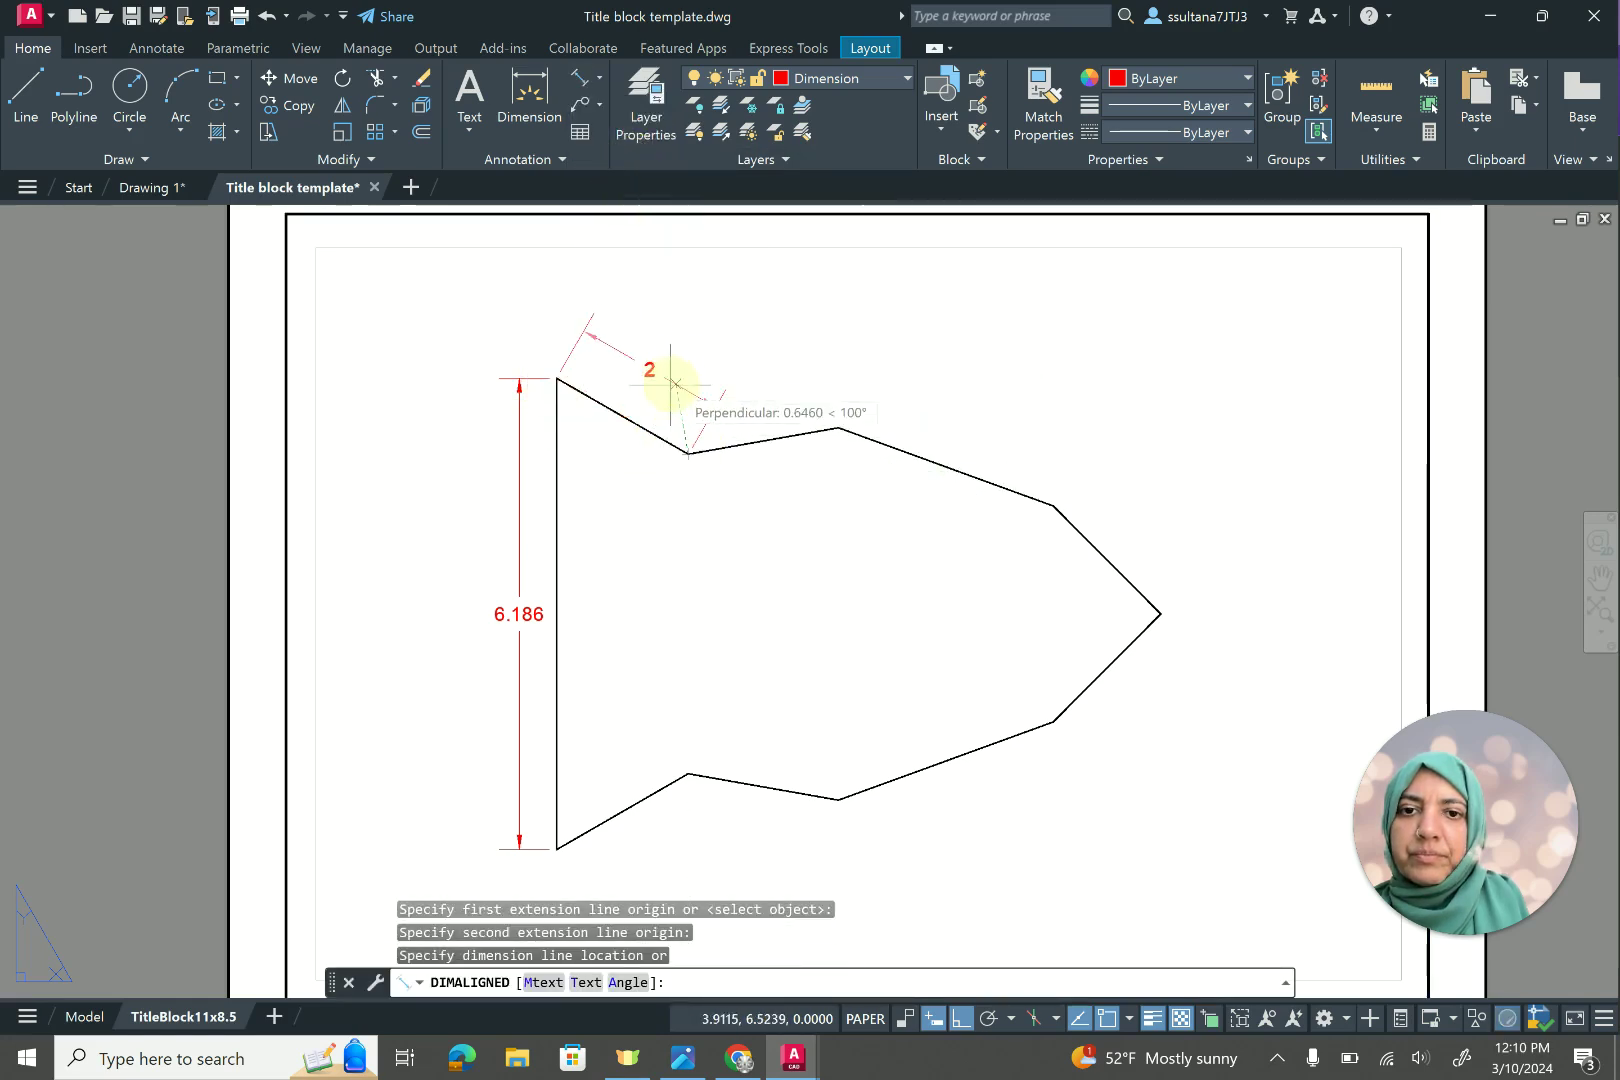
{"action": "left_click", "coordinate": [656, 391]}
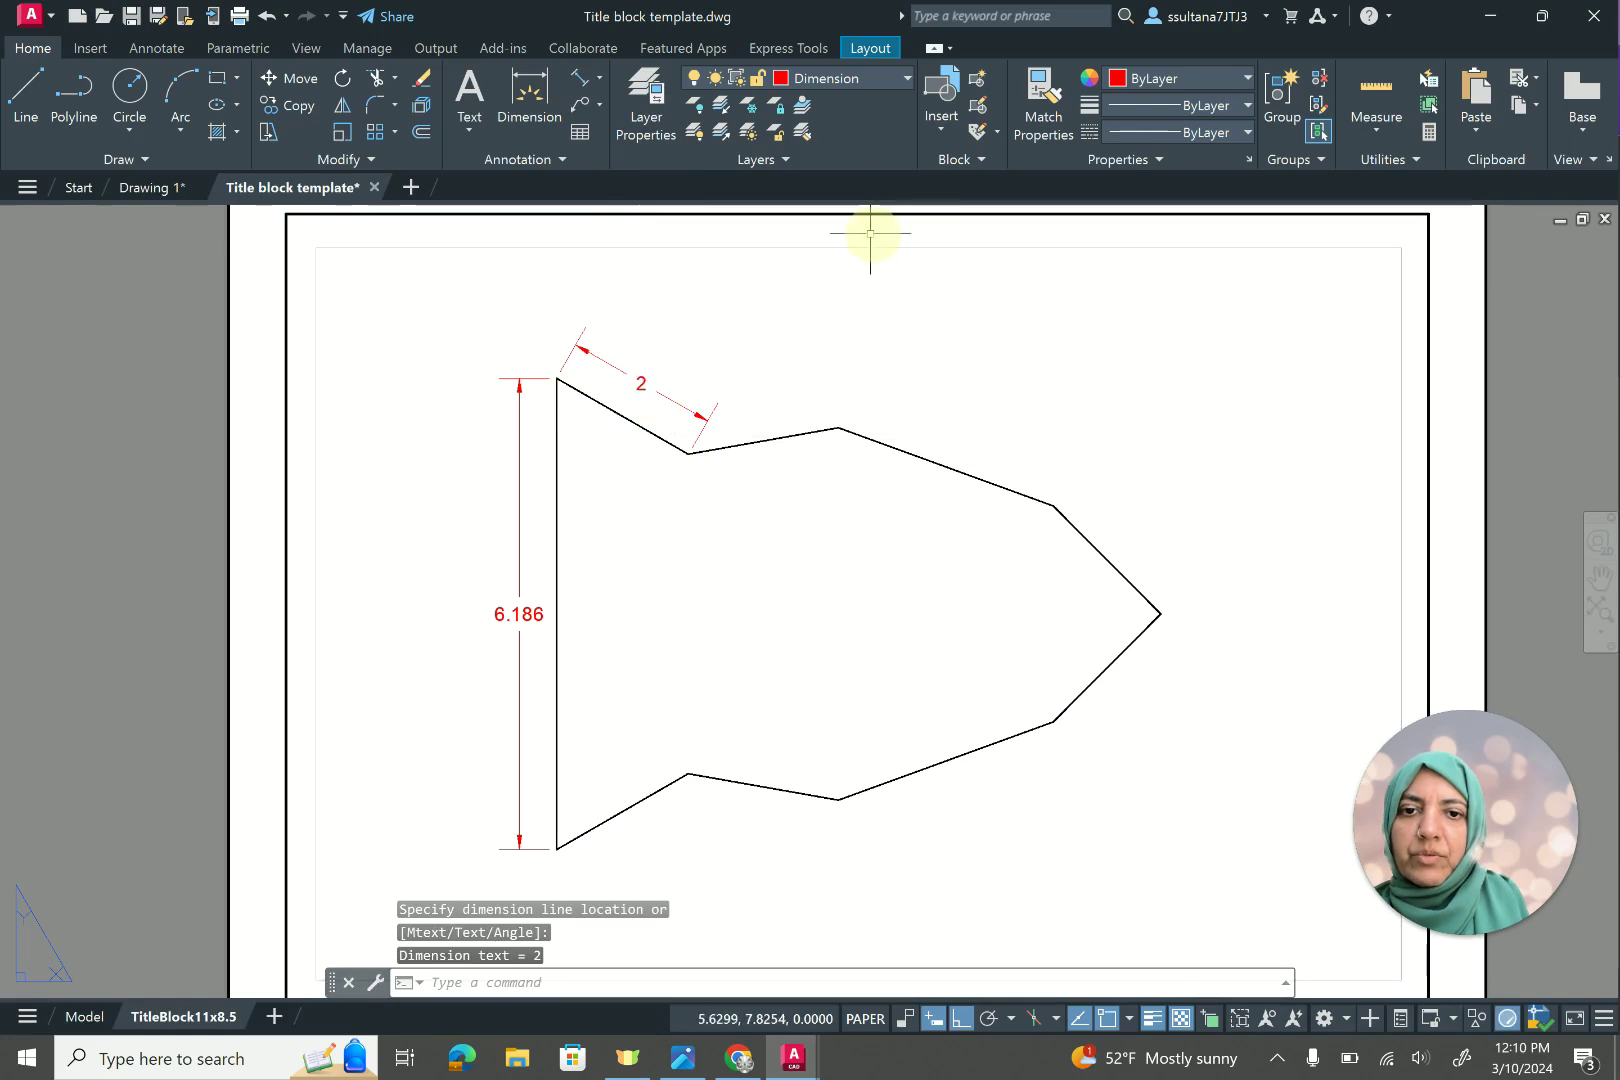
Add an aligned dimension to the lower segment between the notch vertex and the bottommost middle vertex, placed outside the outline.
{"action": "left_click", "coordinate": [583, 86]}
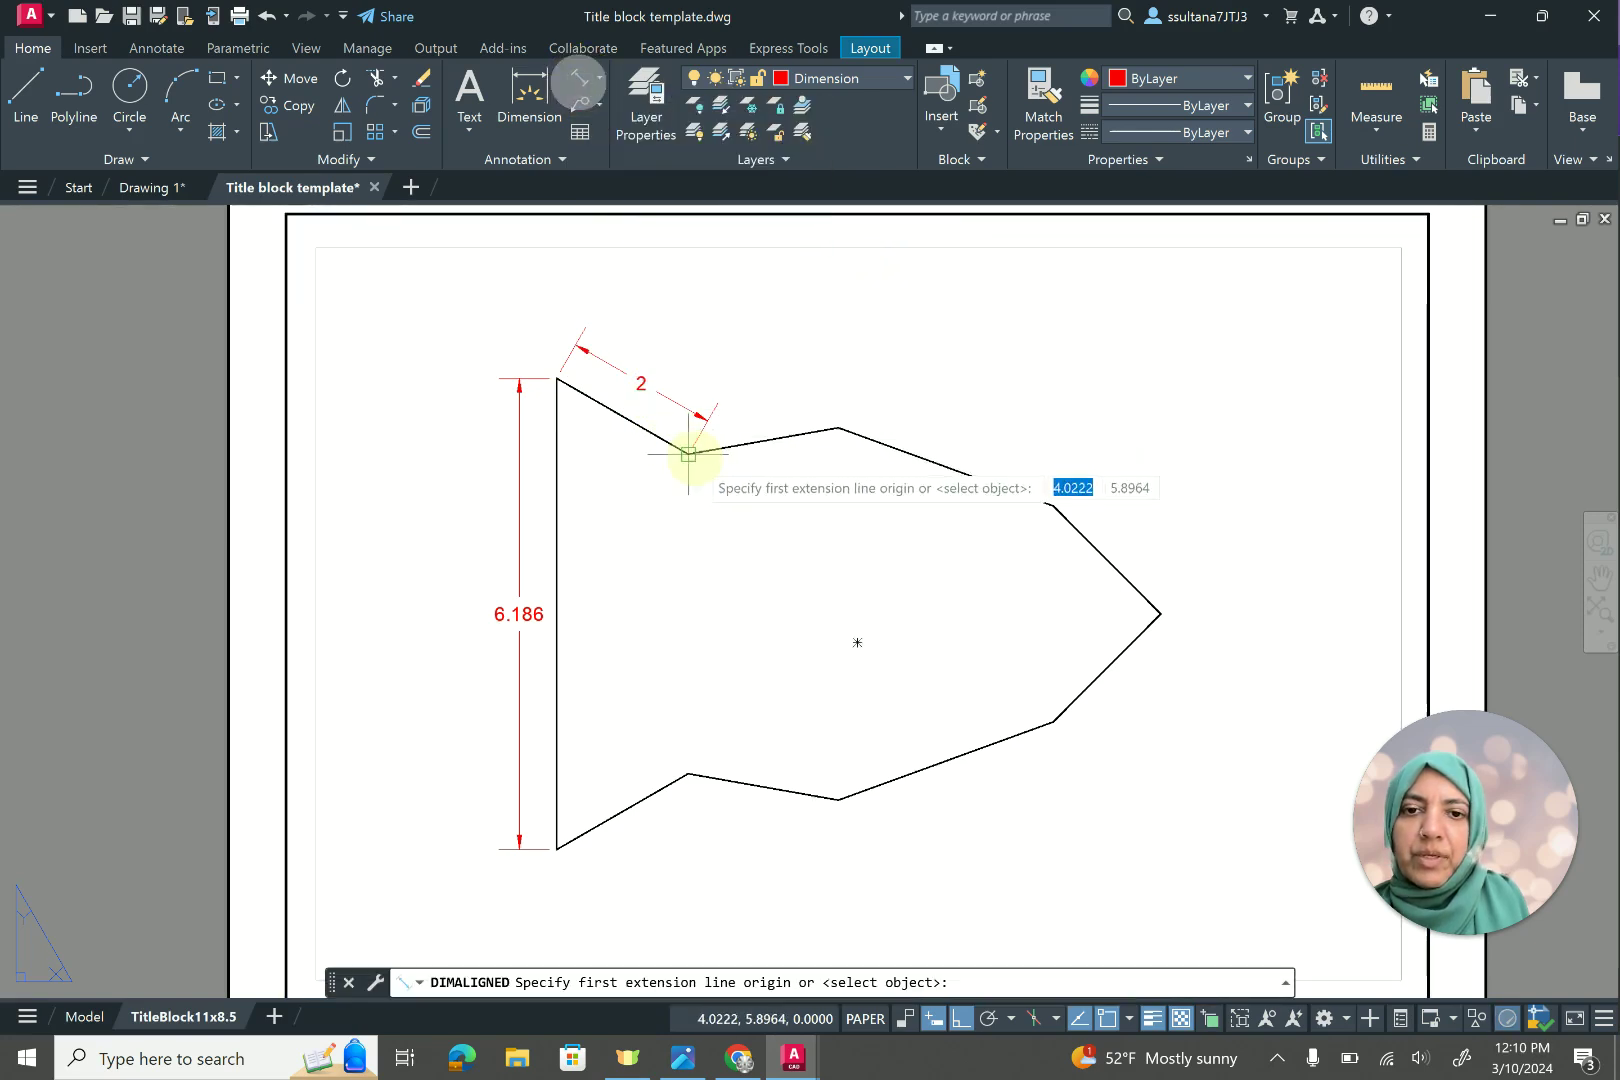
{"action": "left_click", "coordinate": [688, 773]}
{"action": "left_click", "coordinate": [836, 798]}
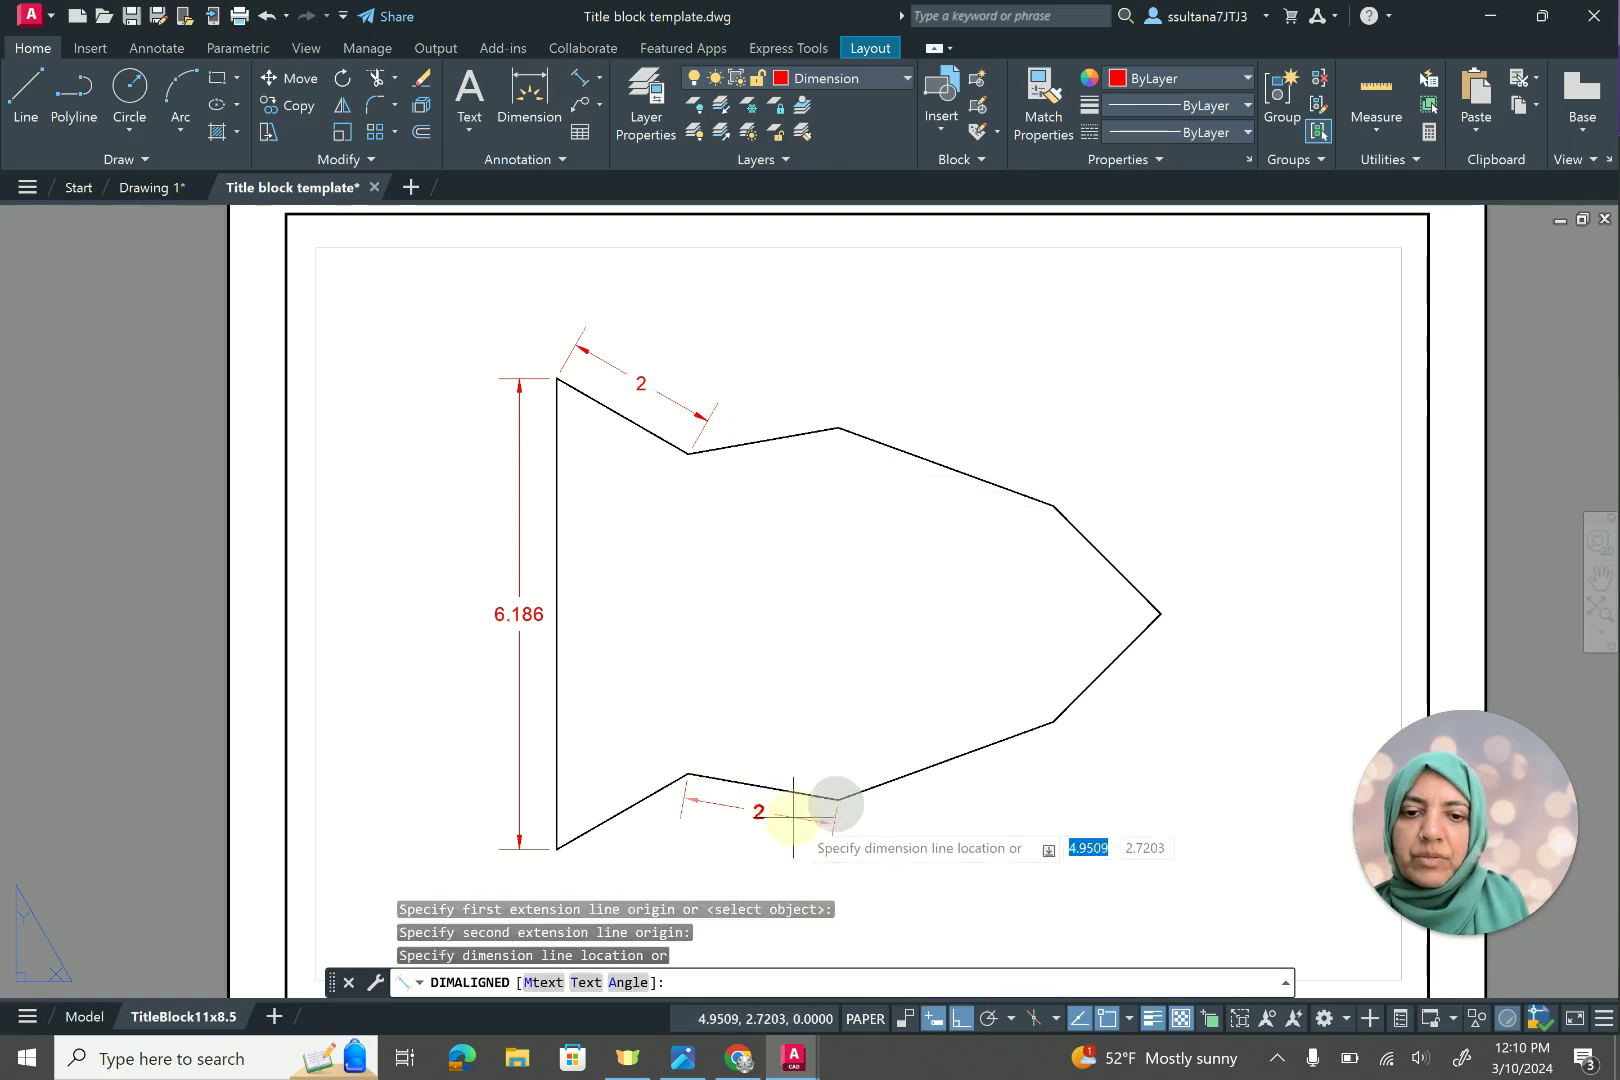
{"action": "left_click", "coordinate": [770, 820]}
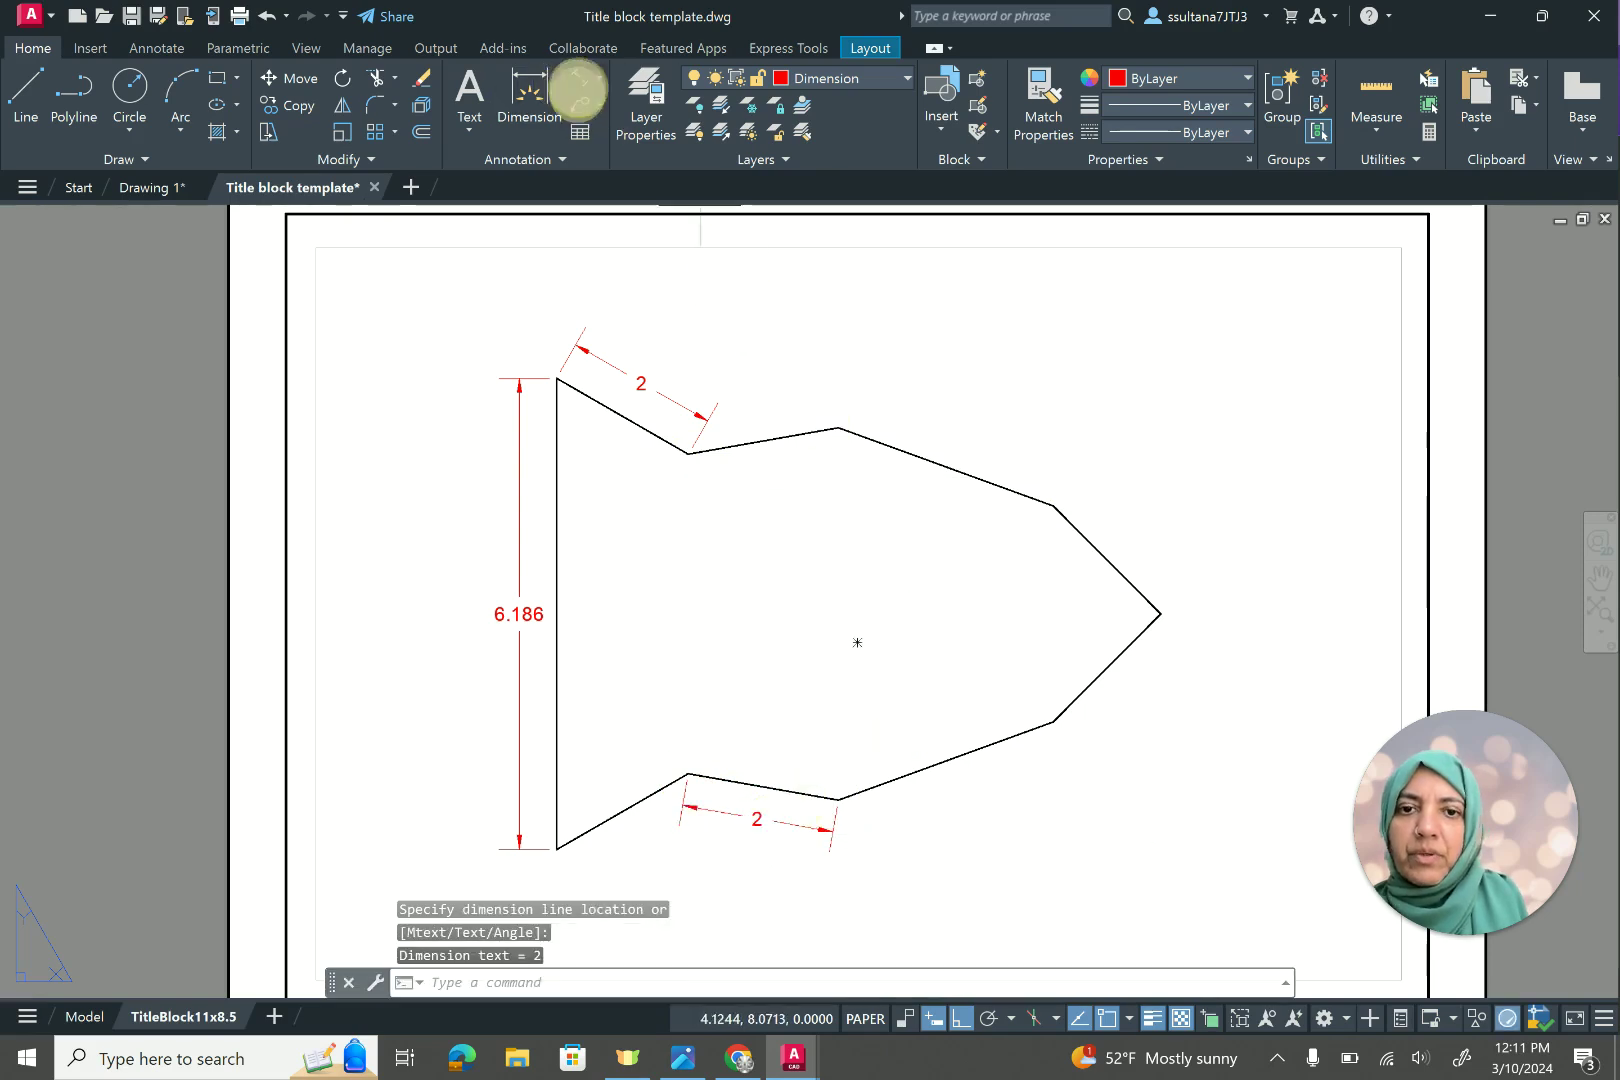
Add an aligned dimension to the long lower sloped segment rising toward the tip, placed outside the outline.
{"action": "left_click", "coordinate": [578, 80]}
{"action": "left_click", "coordinate": [838, 798]}
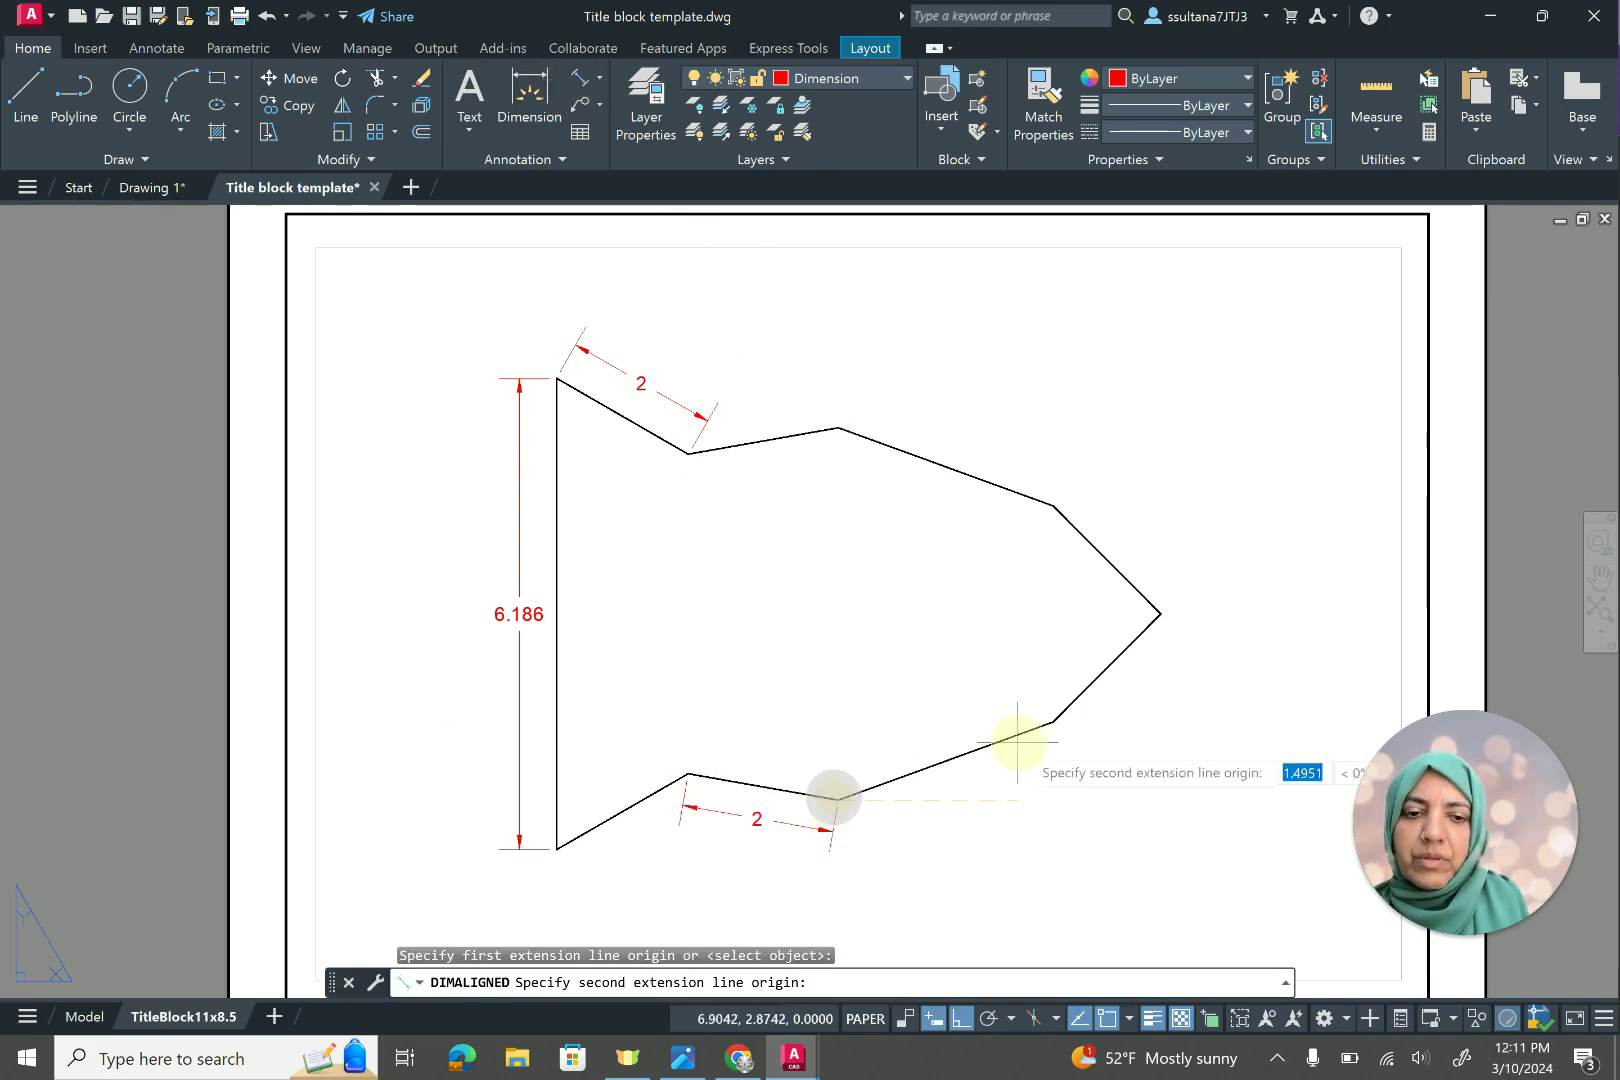
{"action": "left_click", "coordinate": [1053, 720]}
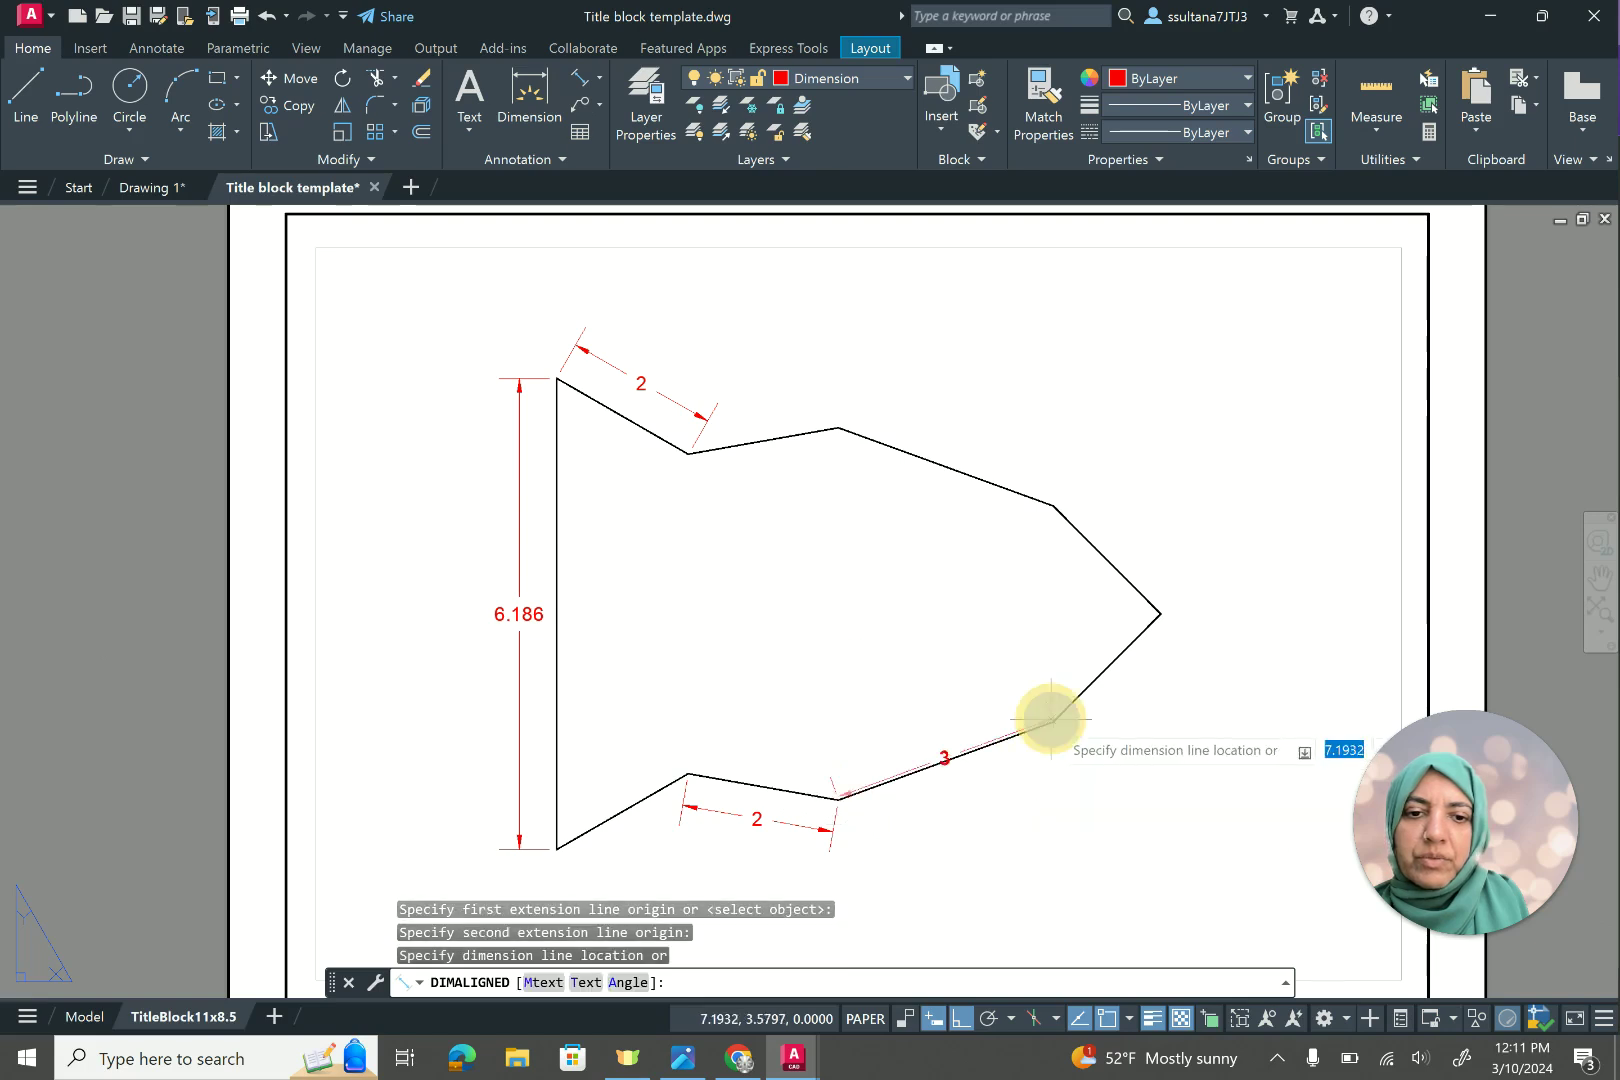
{"action": "left_click", "coordinate": [1013, 761]}
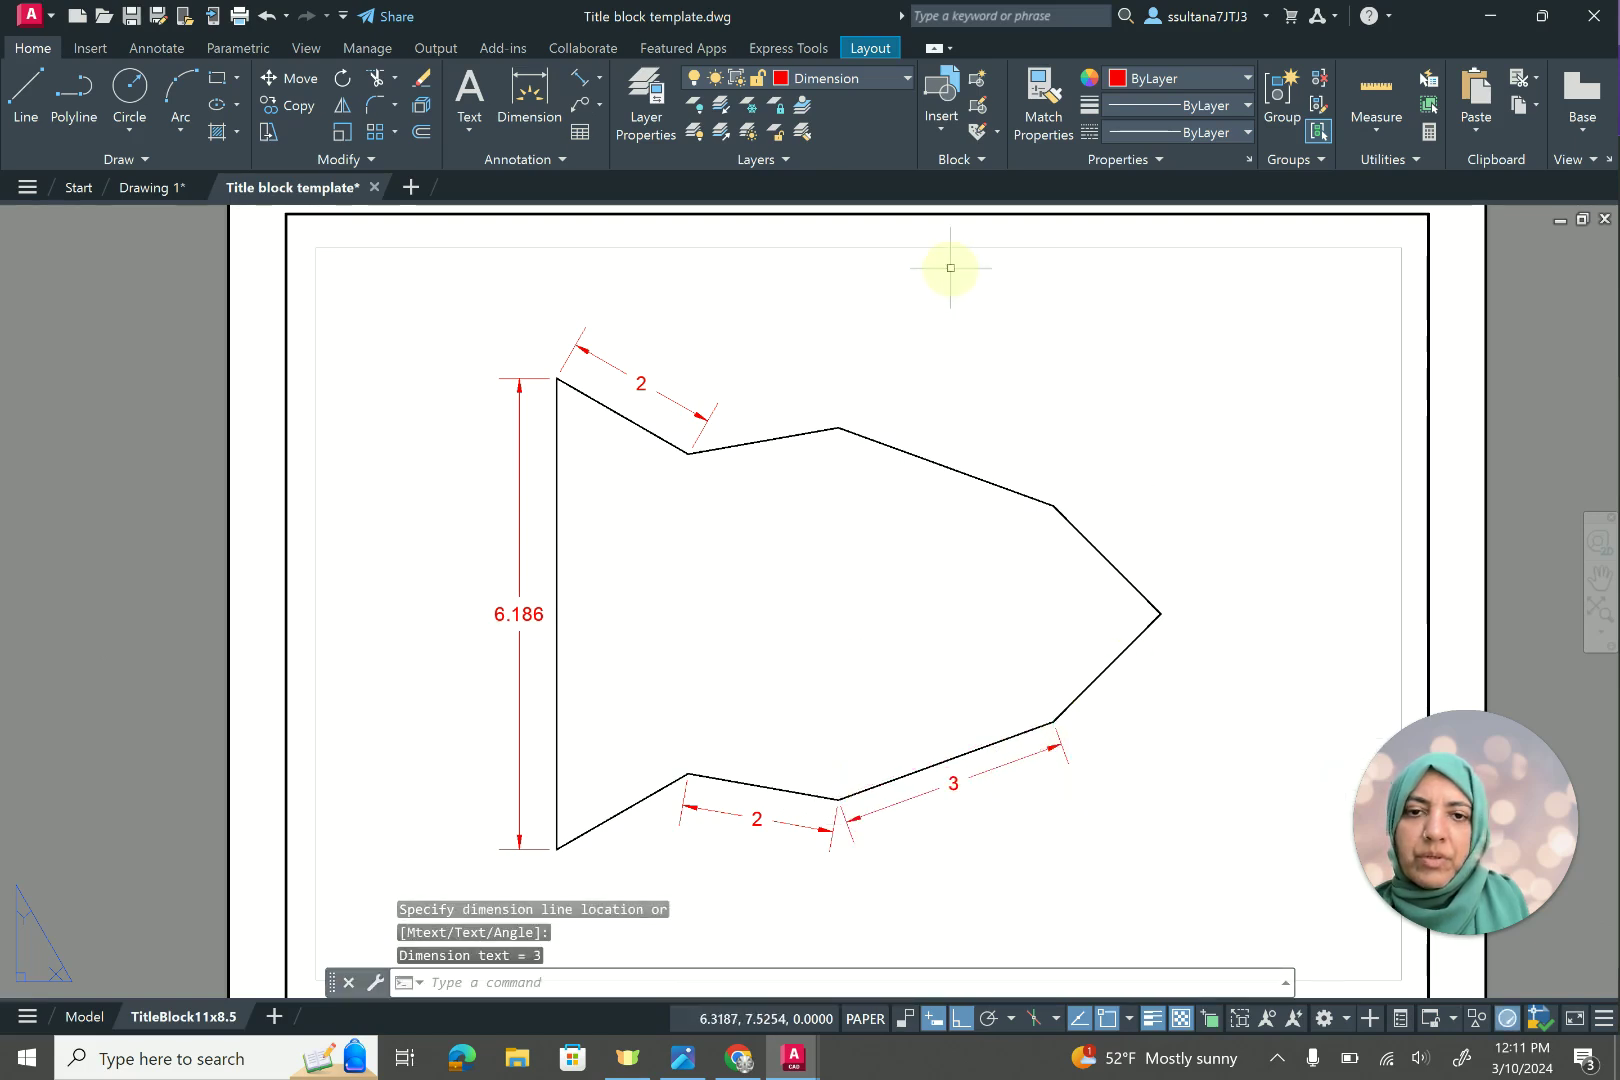
Add an aligned dimension to the lower segment that ends at the outline's pointed tip, placed outside the shape.
{"action": "left_click", "coordinate": [578, 85]}
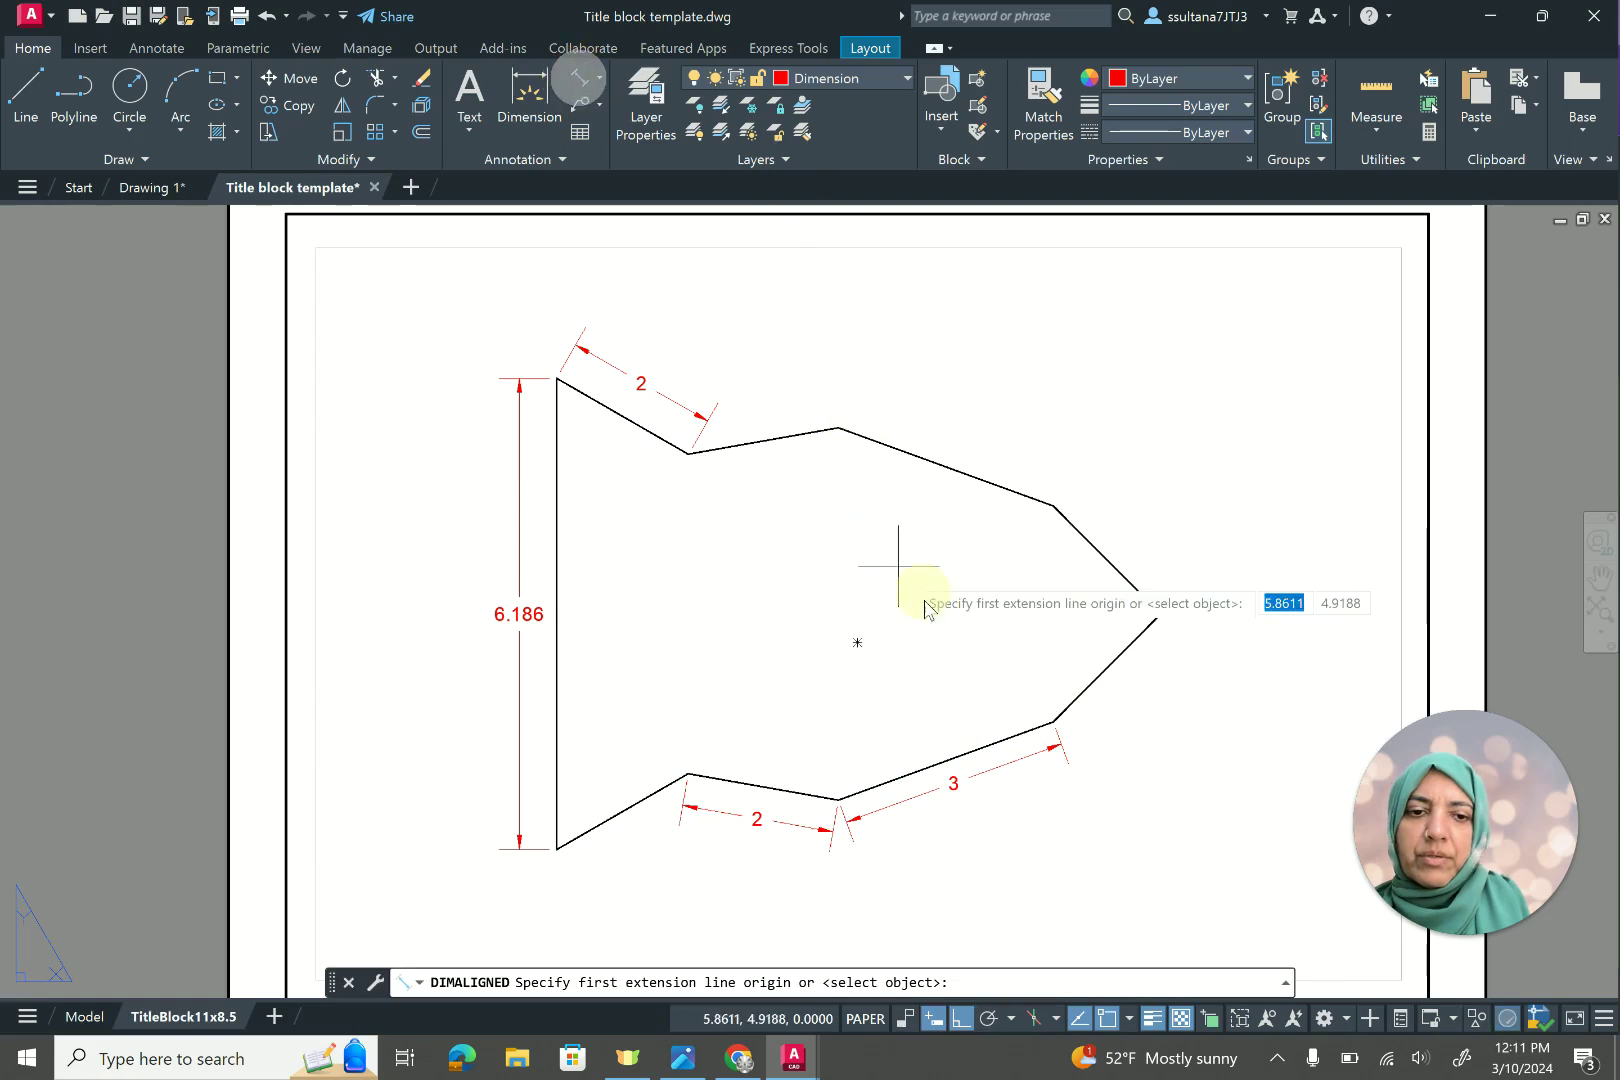
{"action": "left_click", "coordinate": [1053, 720]}
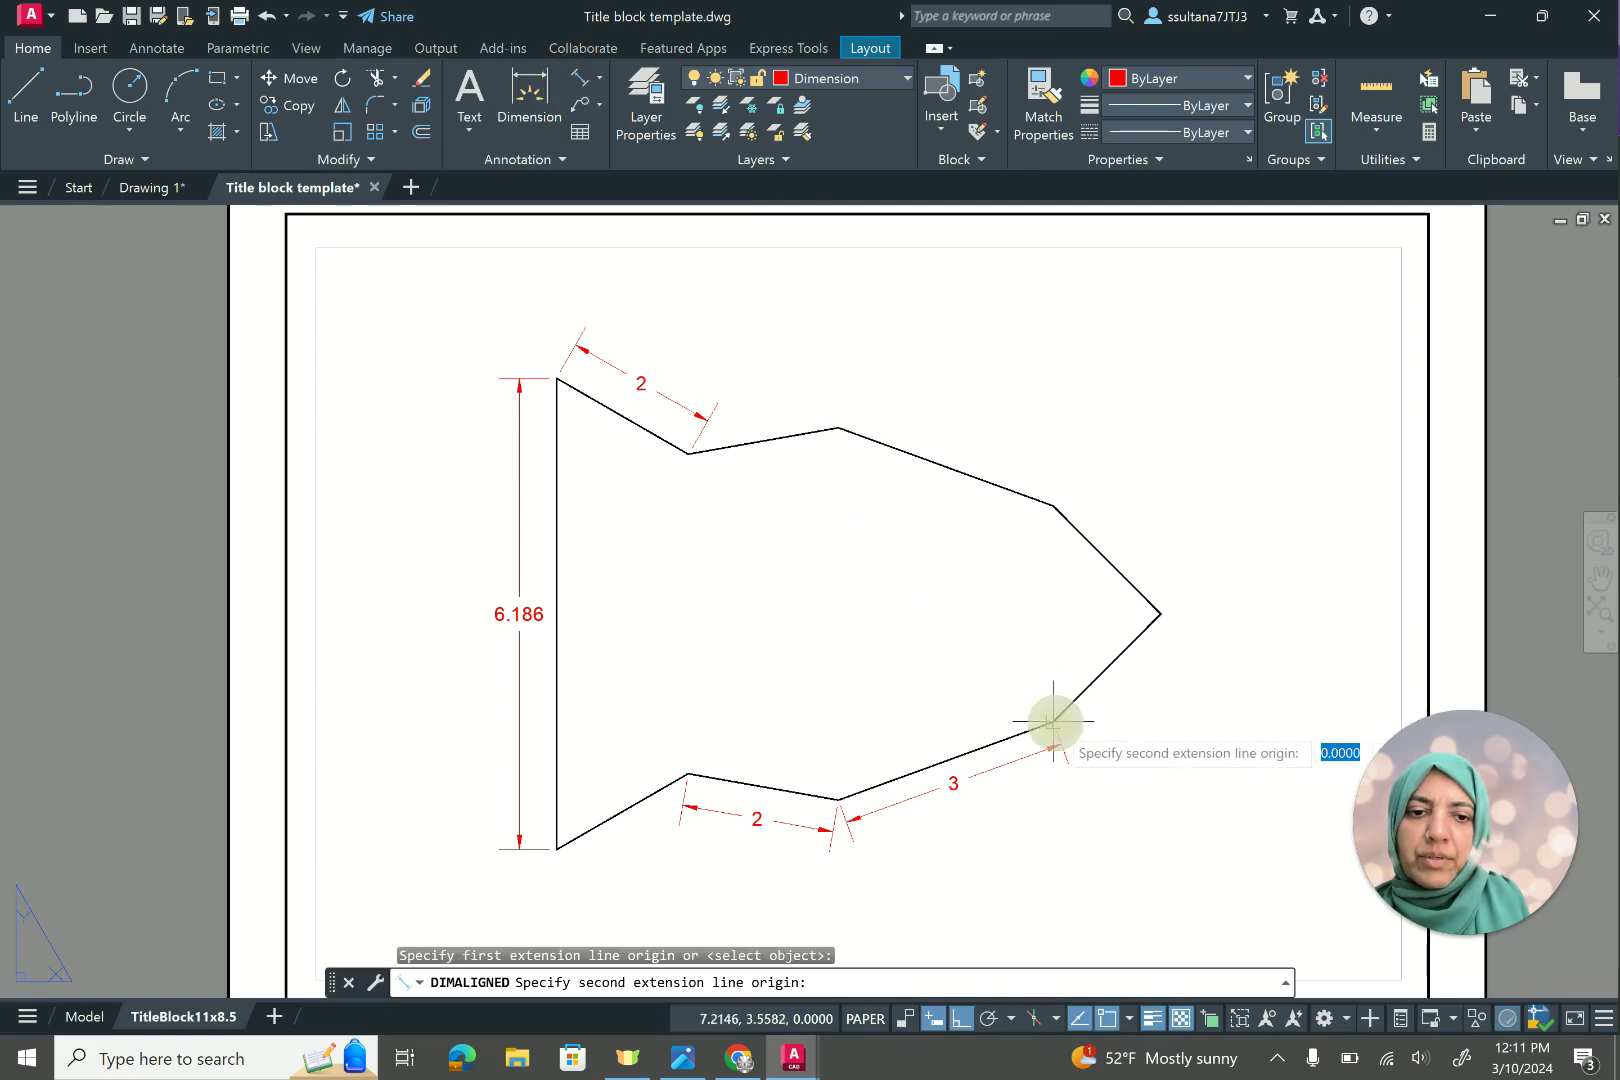
{"action": "left_click", "coordinate": [1160, 614]}
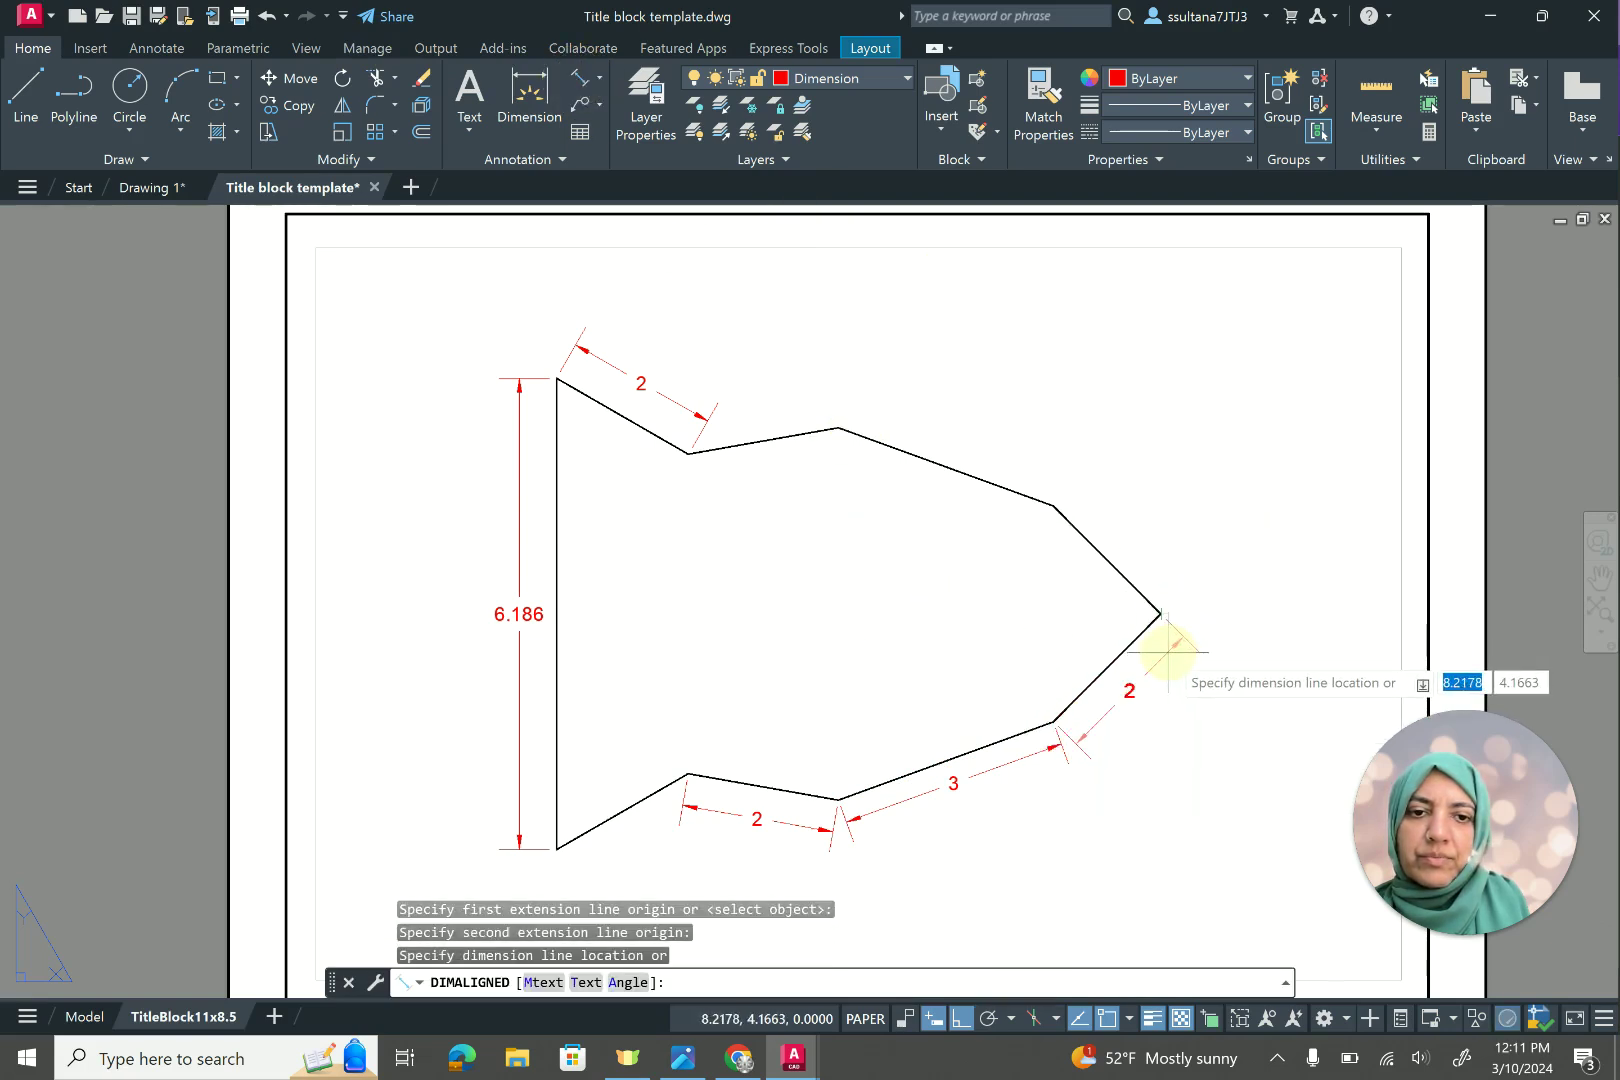
{"action": "left_click", "coordinate": [1168, 652]}
{"action": "key", "text": "Escape"}
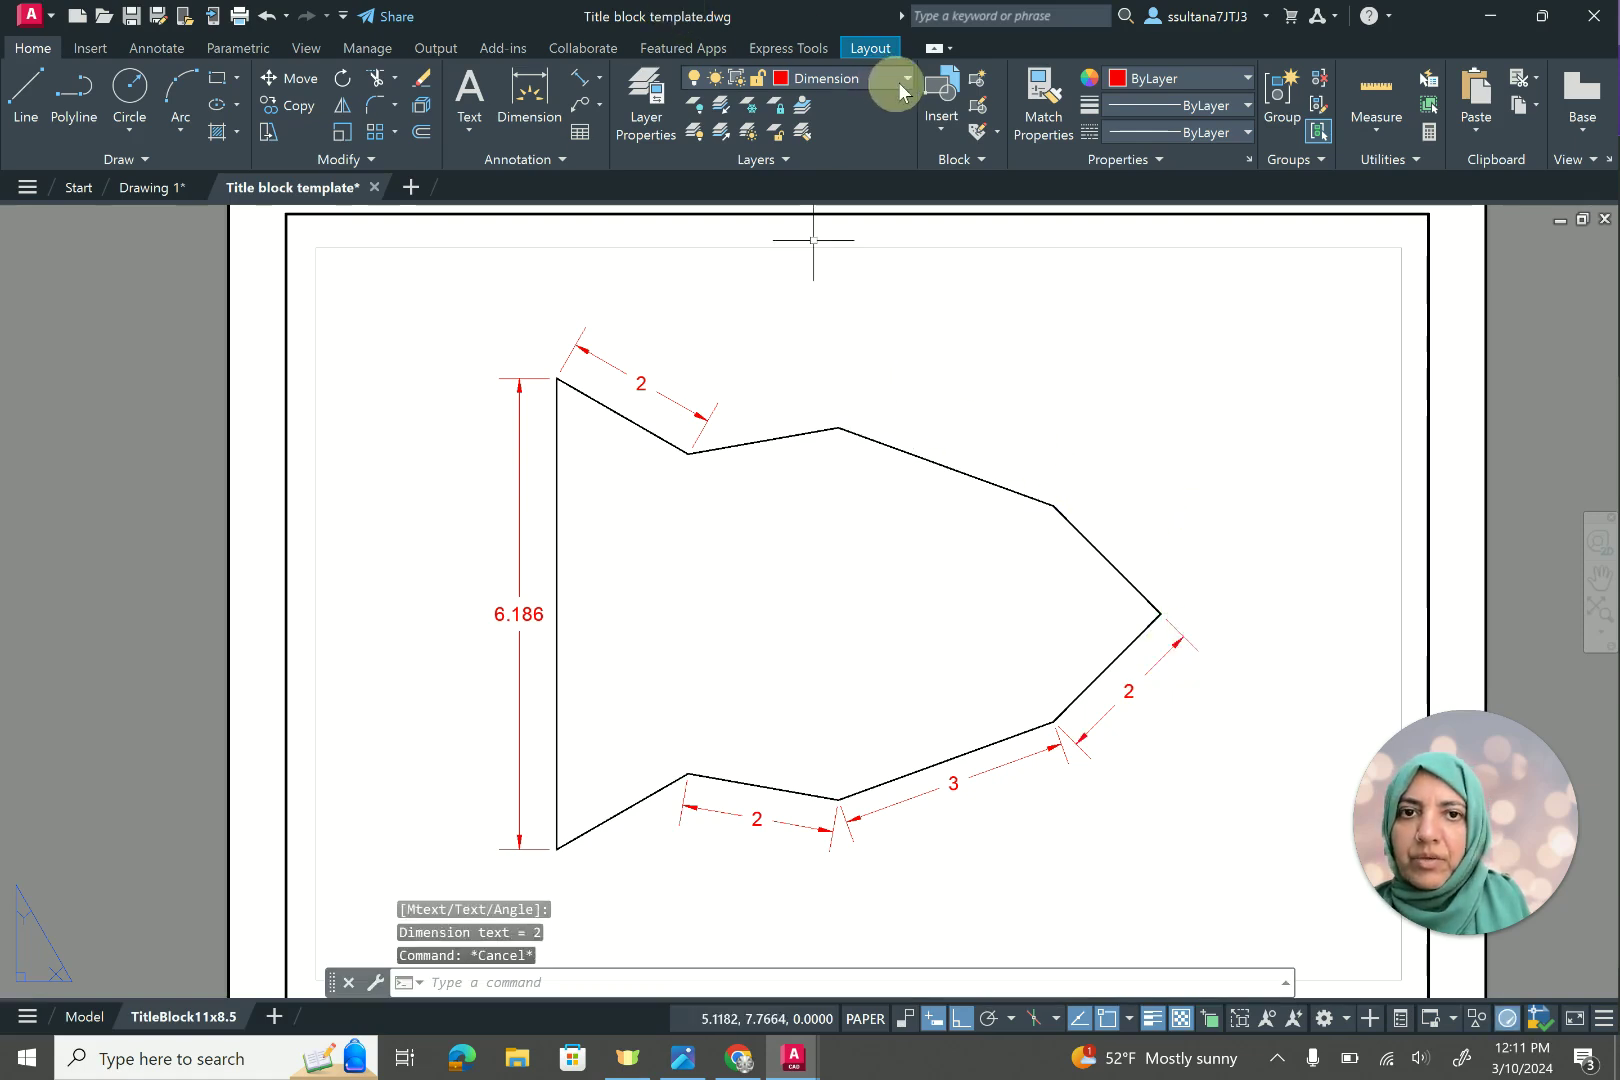
Add an angular dimension between the long vertical line and the upper angled segment, with its text inside the outline.
{"action": "left_click", "coordinate": [600, 80]}
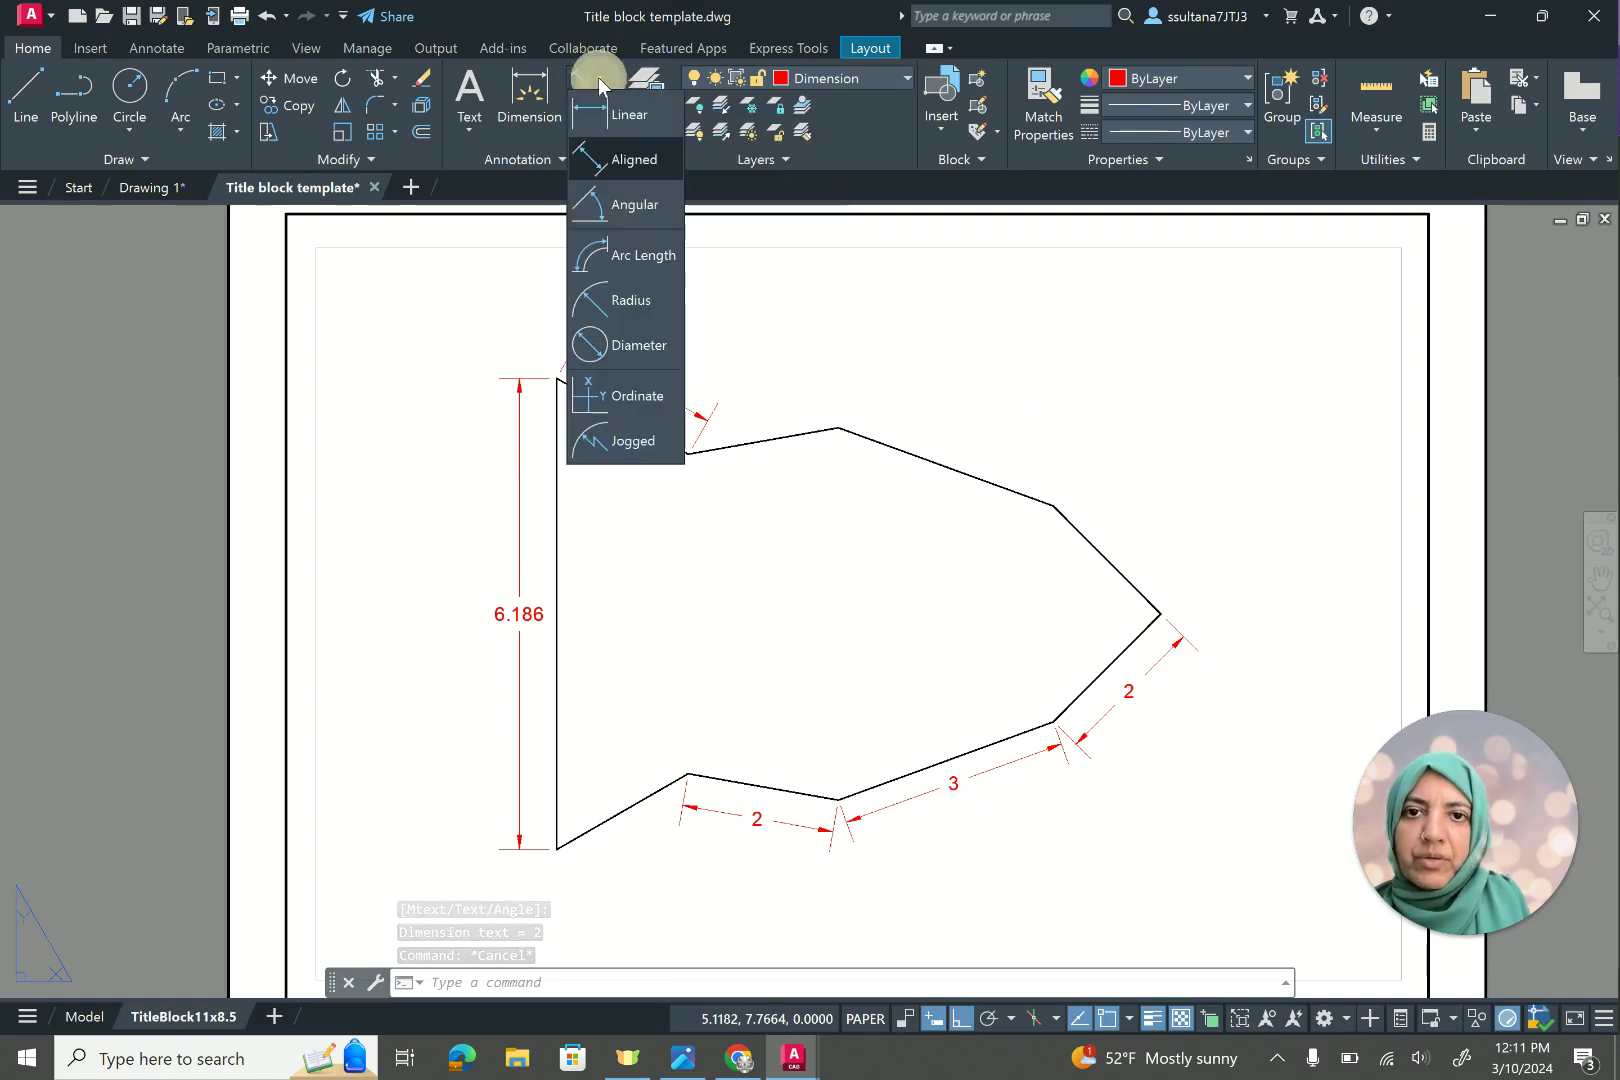
{"action": "left_click", "coordinate": [597, 208]}
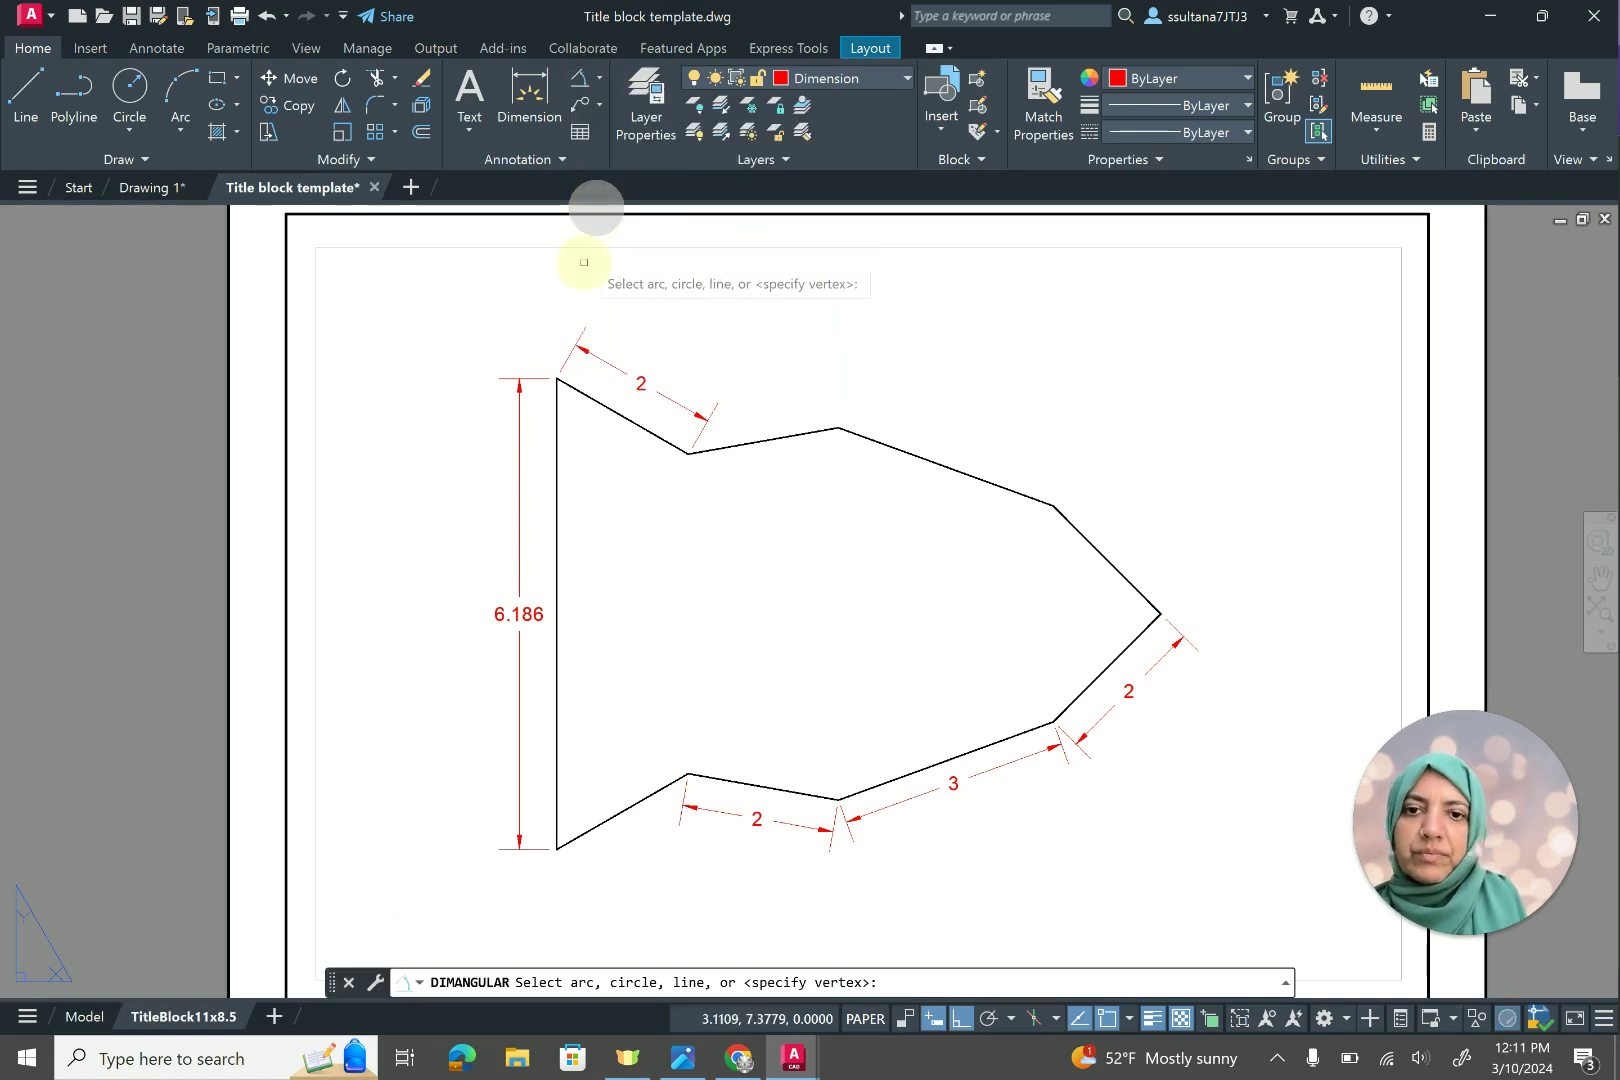
{"action": "left_click", "coordinate": [594, 401]}
{"action": "left_click", "coordinate": [558, 438]}
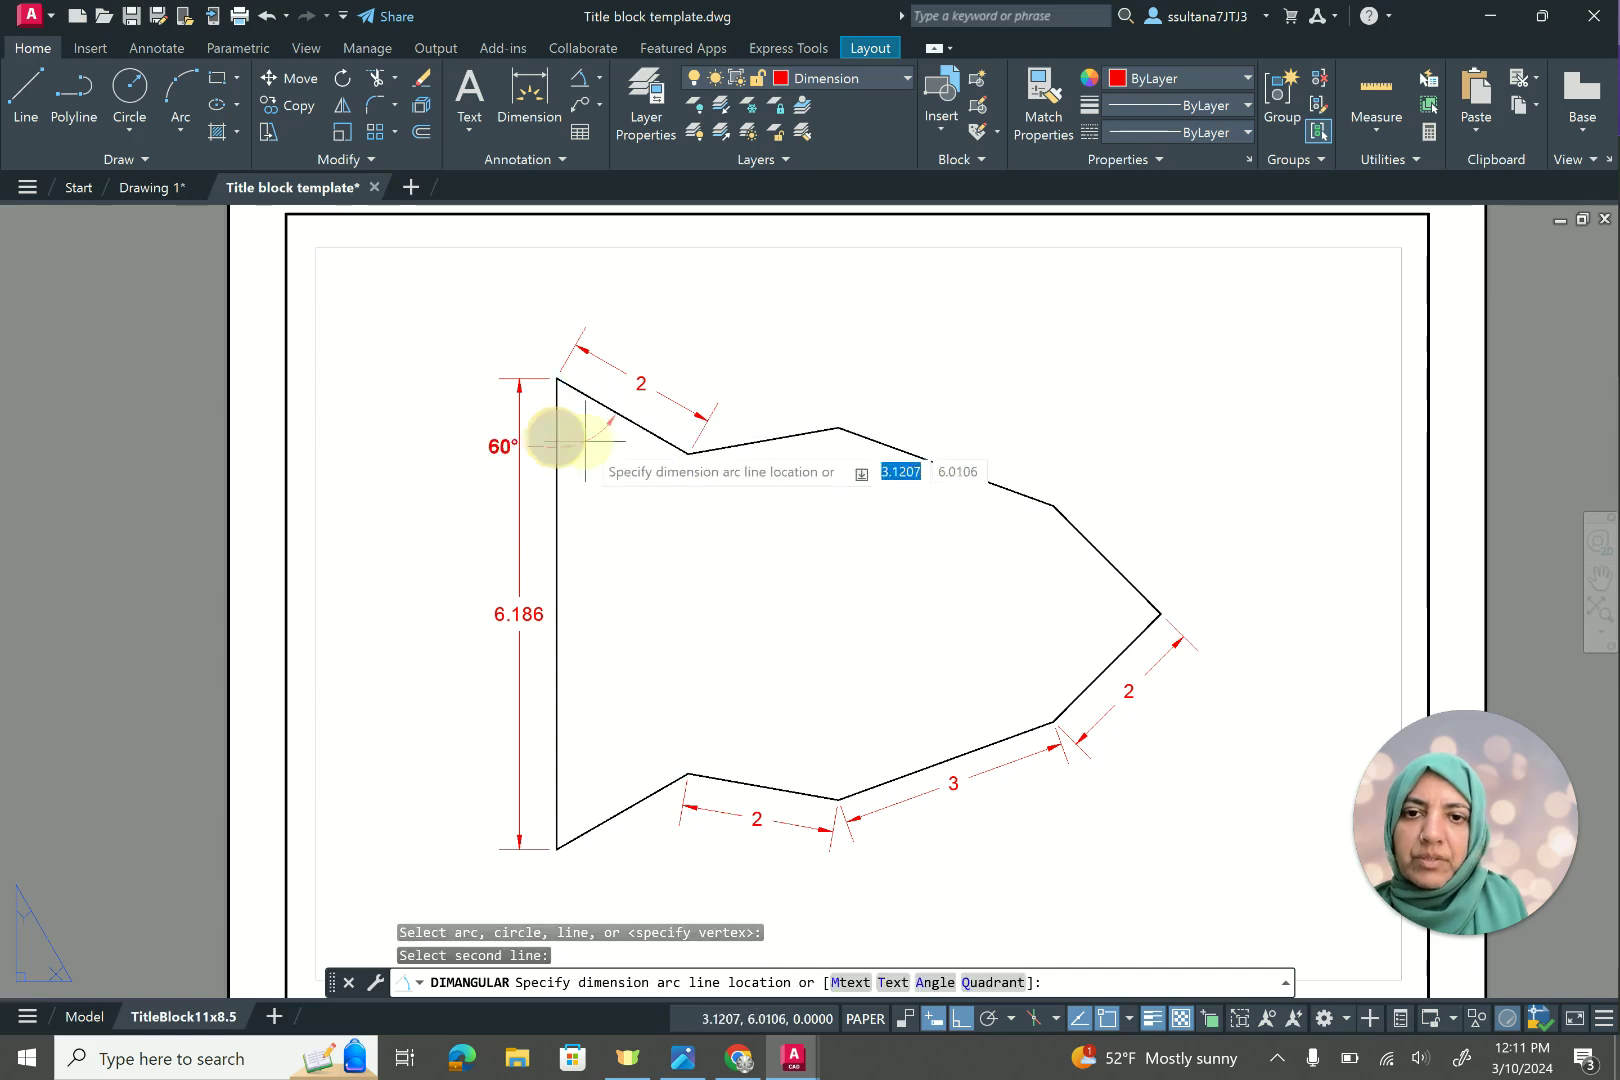
{"action": "scroll", "coordinate": [605, 453], "scroll_direction": "up", "scroll_amount": 4}
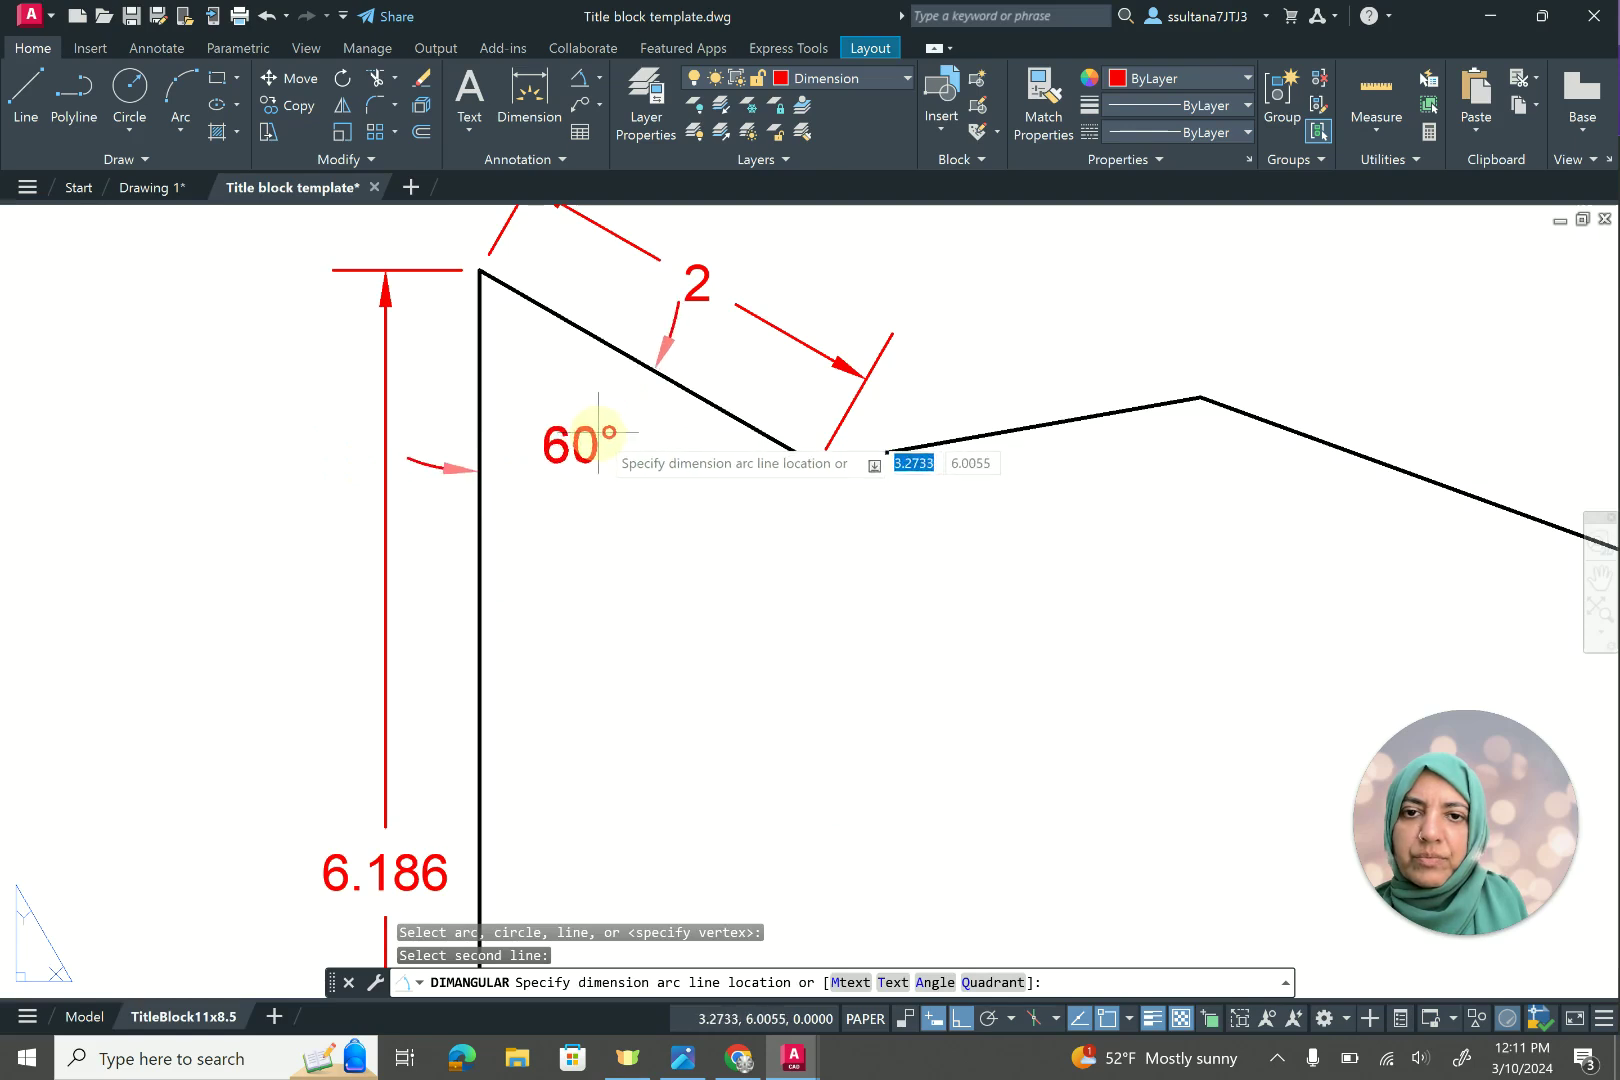
{"action": "left_click", "coordinate": [602, 430]}
{"action": "scroll", "coordinate": [597, 427], "scroll_direction": "down", "scroll_amount": 8}
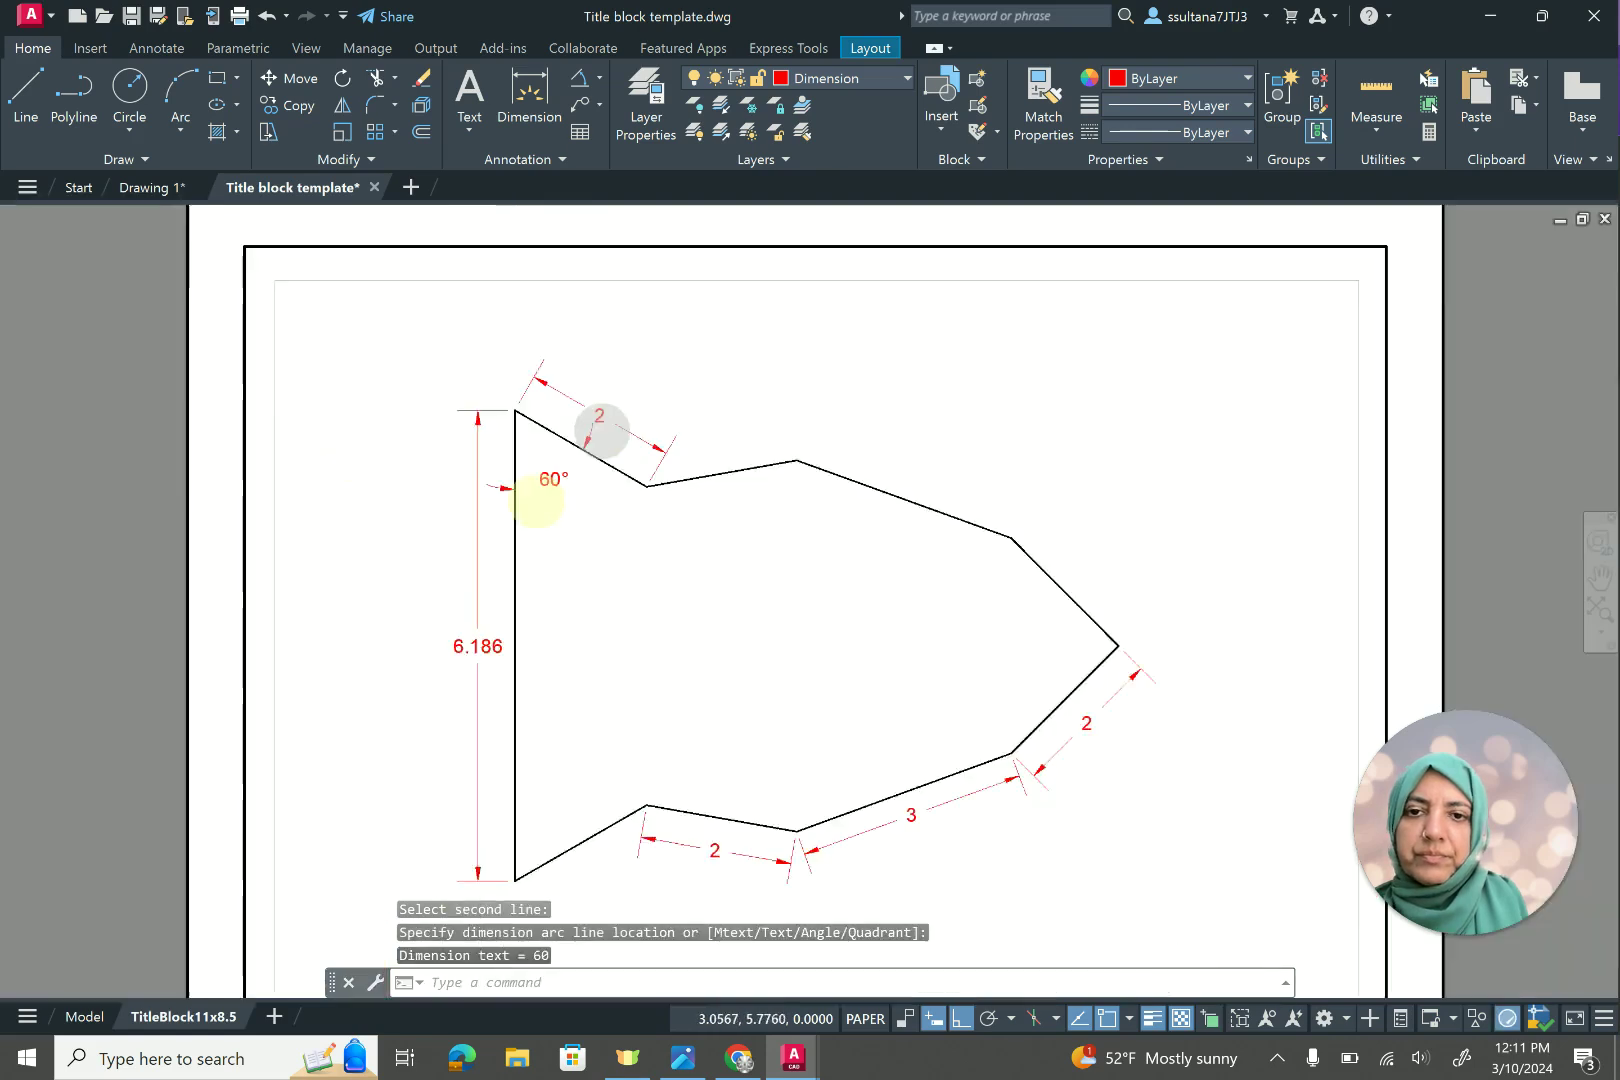
Add an angular dimension between the long upper sloped segment and the upper tip segment, placed inside the outline.
{"action": "scroll", "coordinate": [748, 558], "scroll_direction": "up", "scroll_amount": 3}
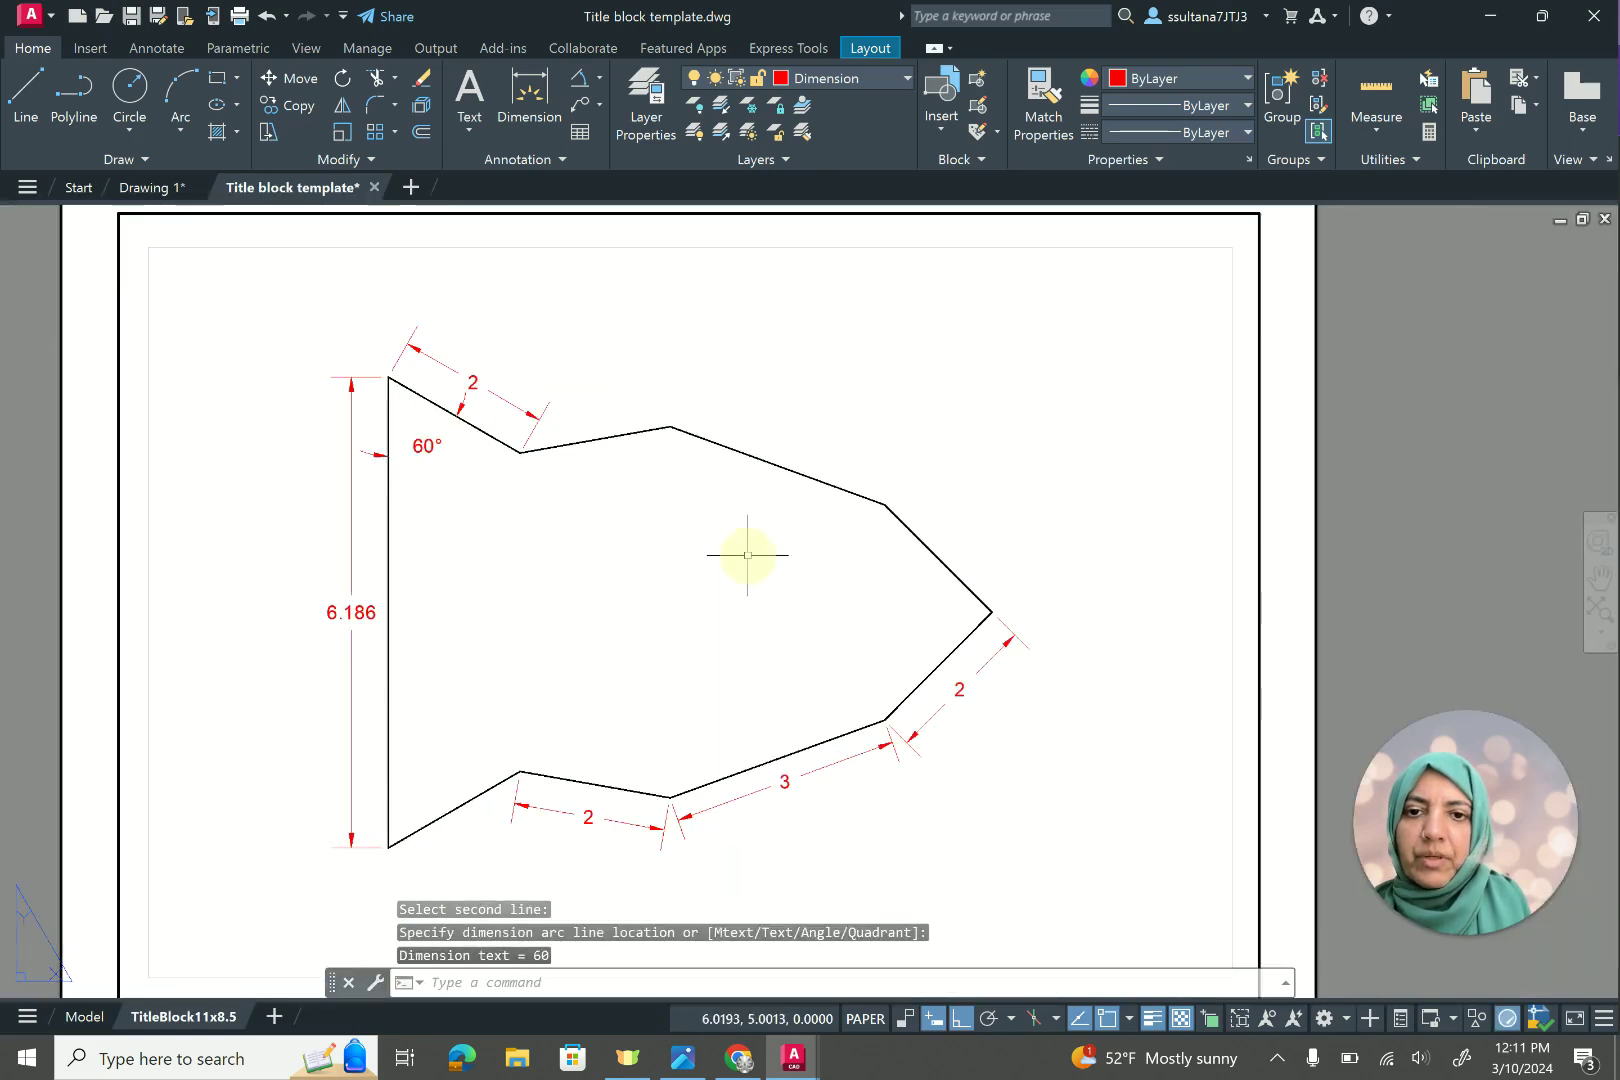
{"action": "left_click", "coordinate": [586, 96]}
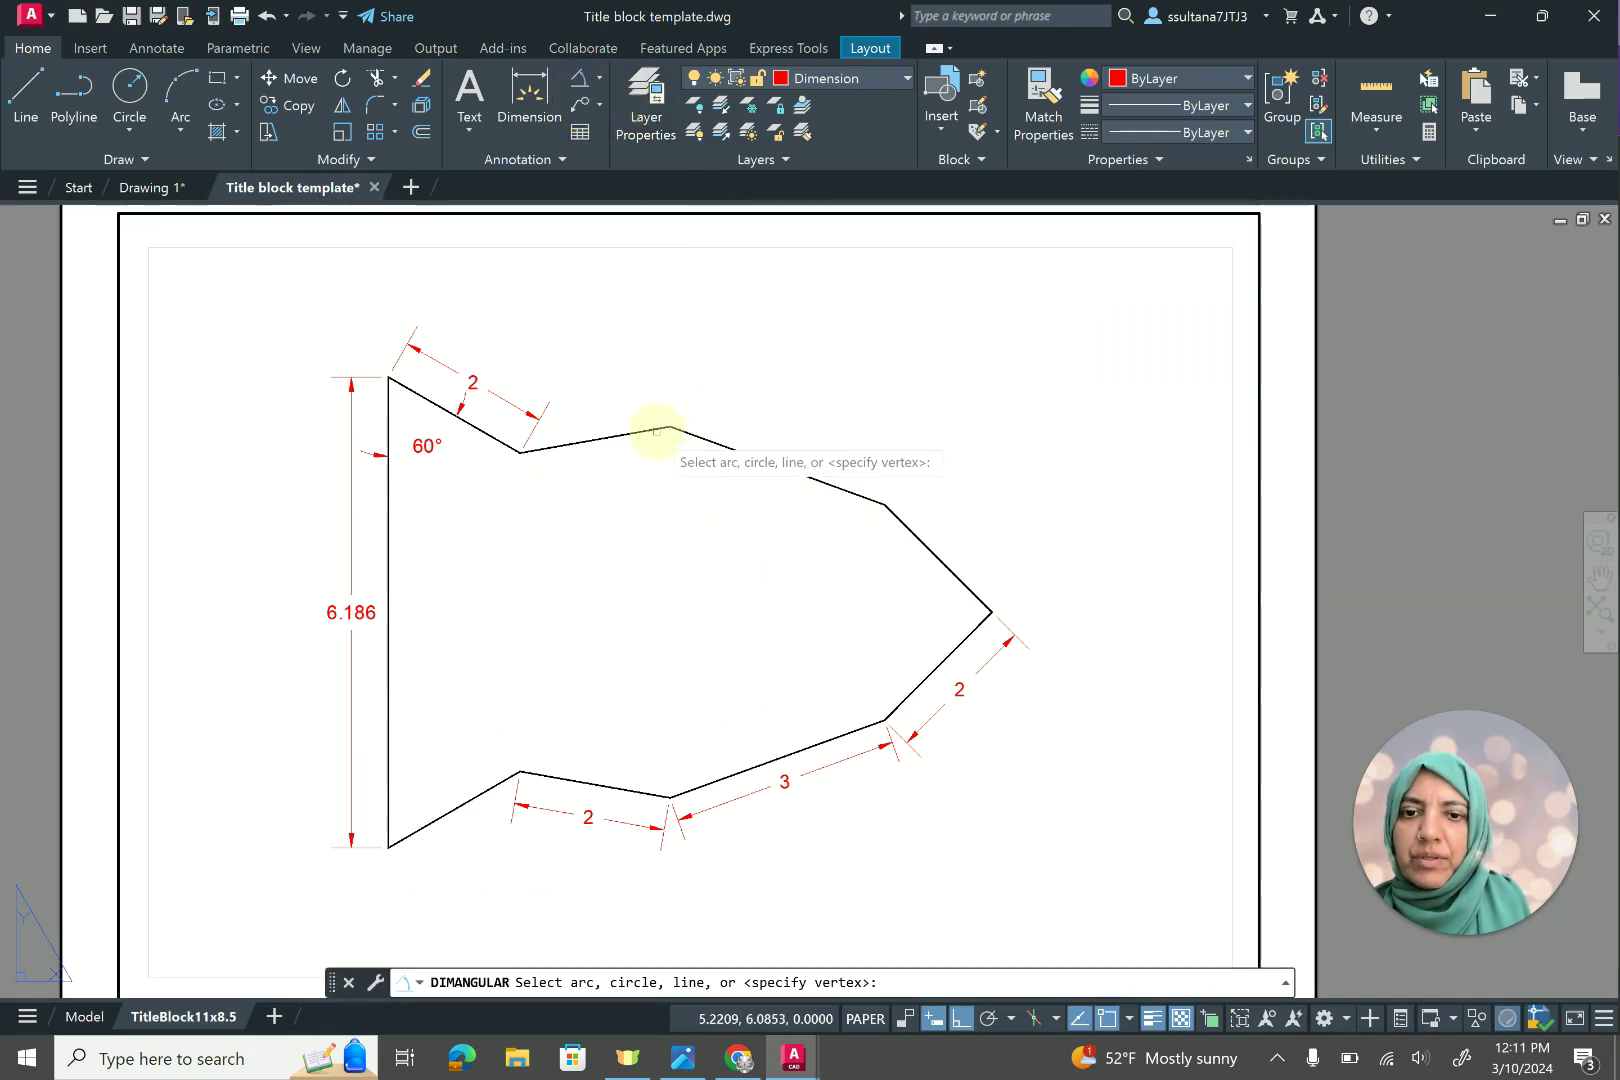
{"action": "left_click", "coordinate": [842, 492]}
{"action": "left_click", "coordinate": [905, 527]}
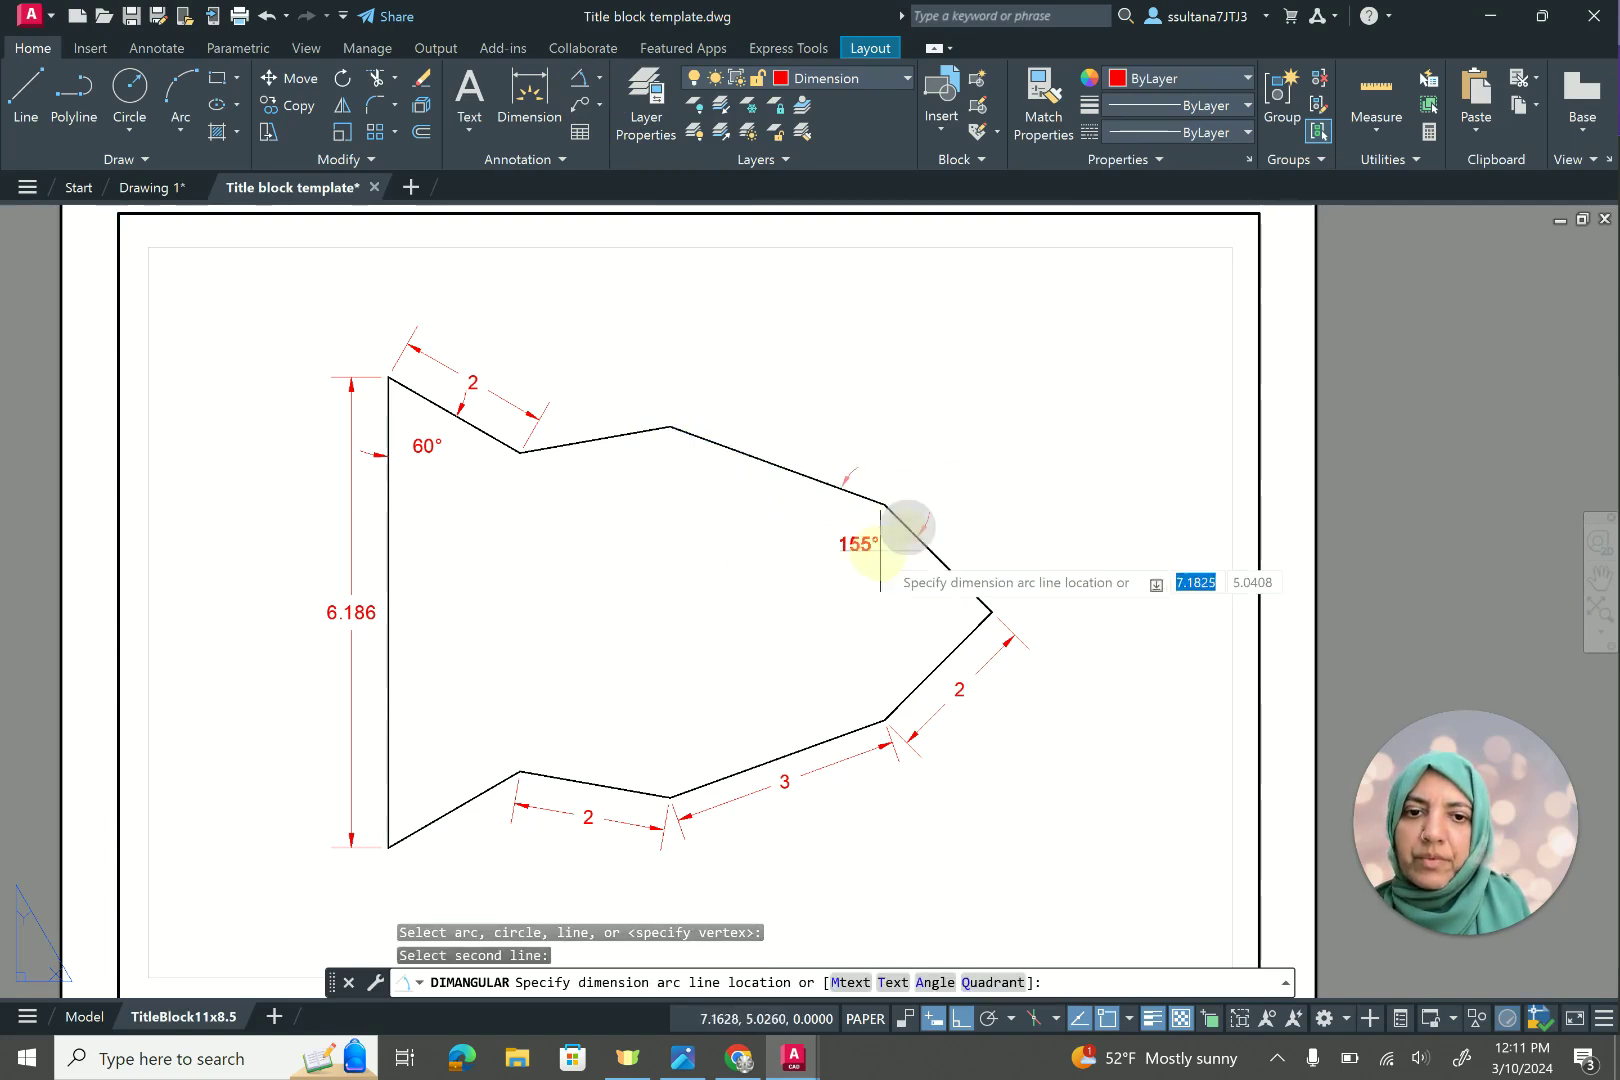
{"action": "left_click", "coordinate": [874, 556]}
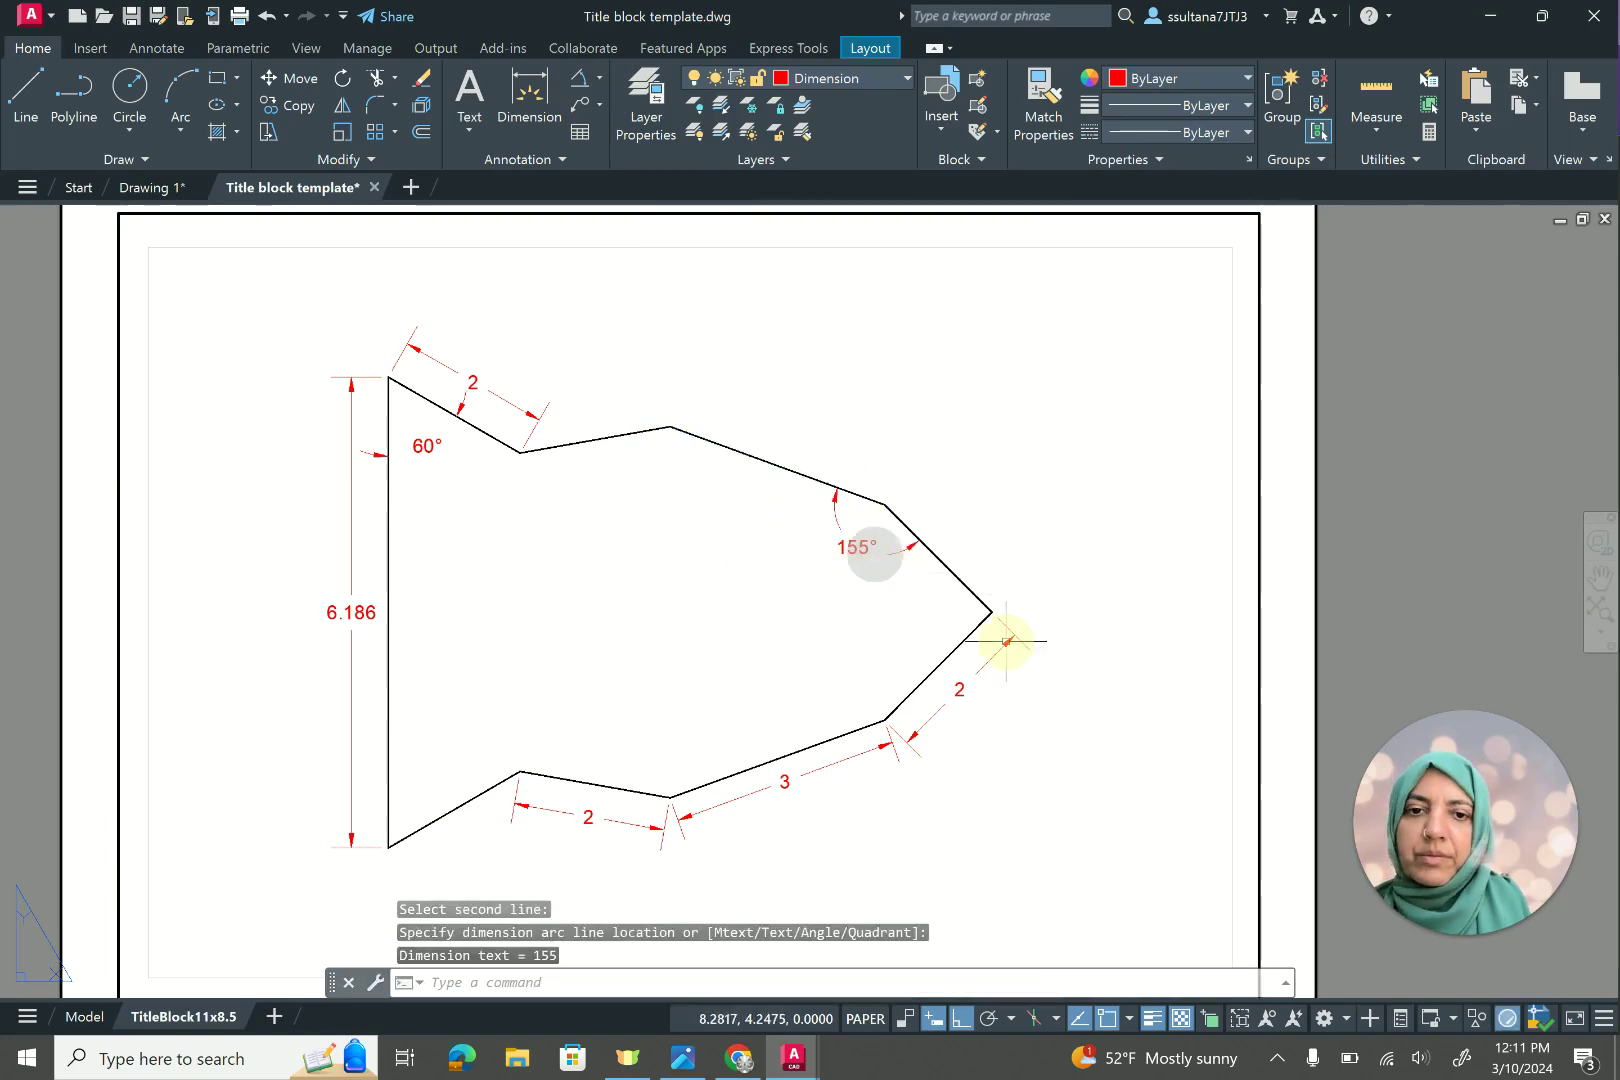
Add an angular dimension between the two segments meeting at the tip, placed inside the outline, and activate model space in the viewport.
{"action": "scroll", "coordinate": [1005, 640], "scroll_direction": "up", "scroll_amount": 2}
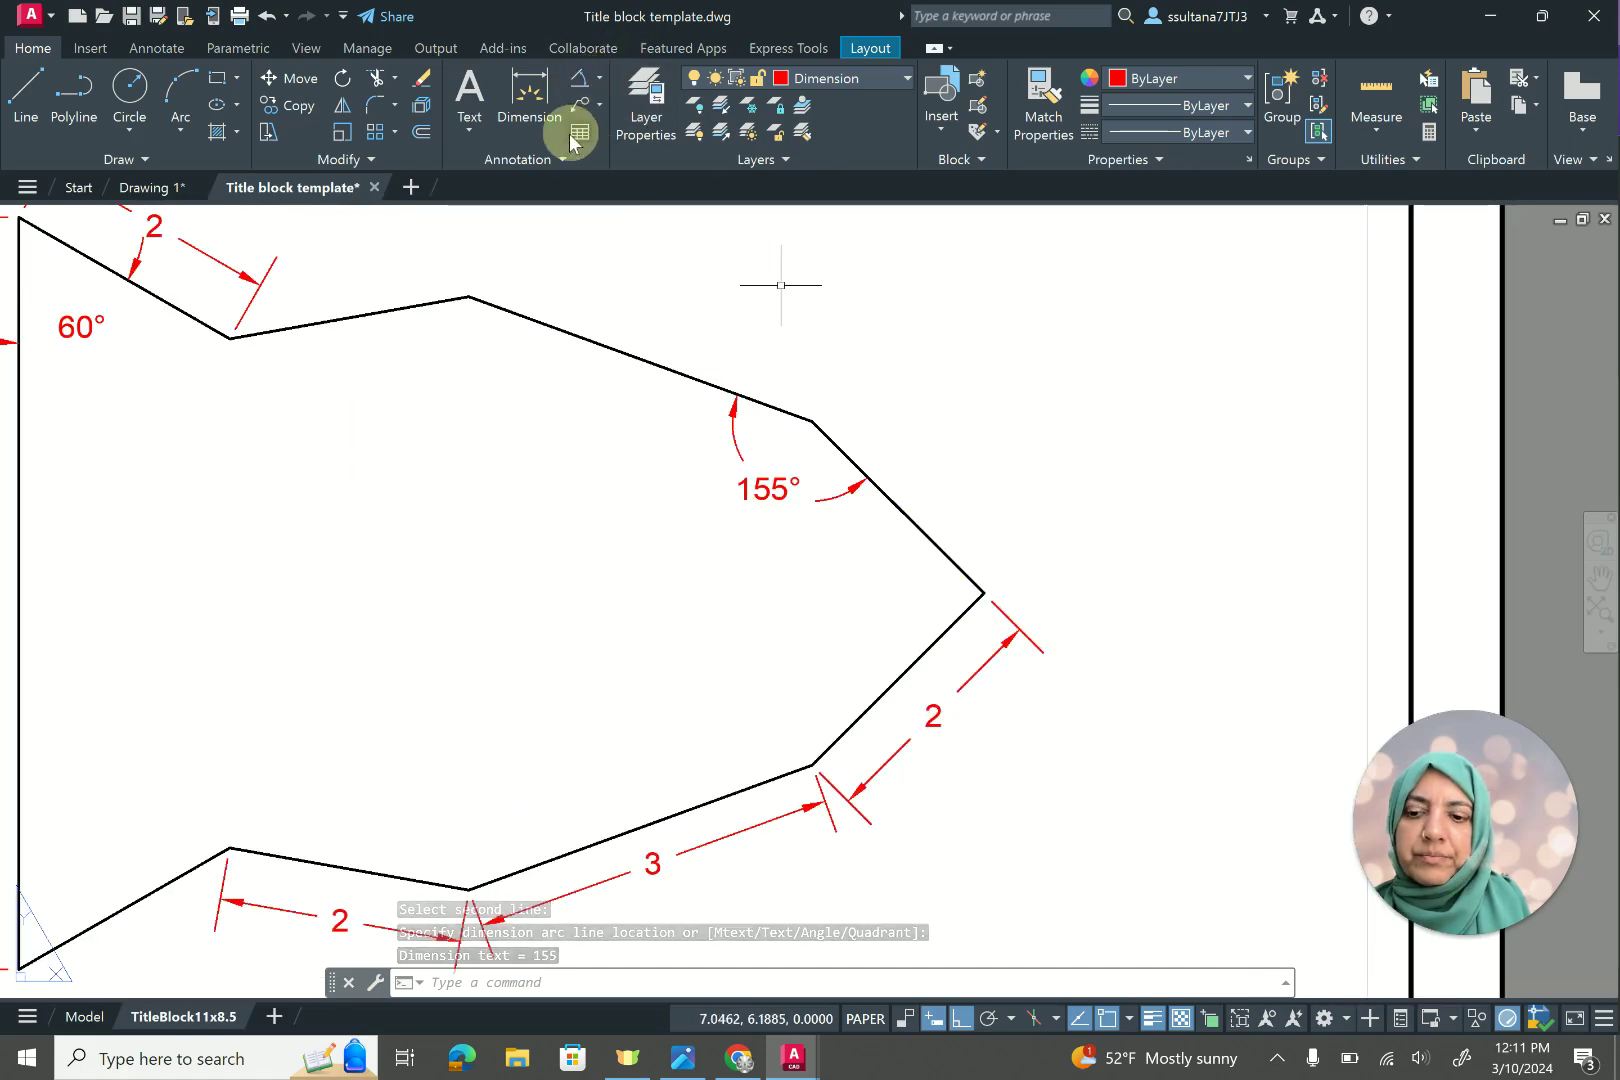
{"action": "key", "text": "Escape"}
{"action": "left_click", "coordinate": [580, 80]}
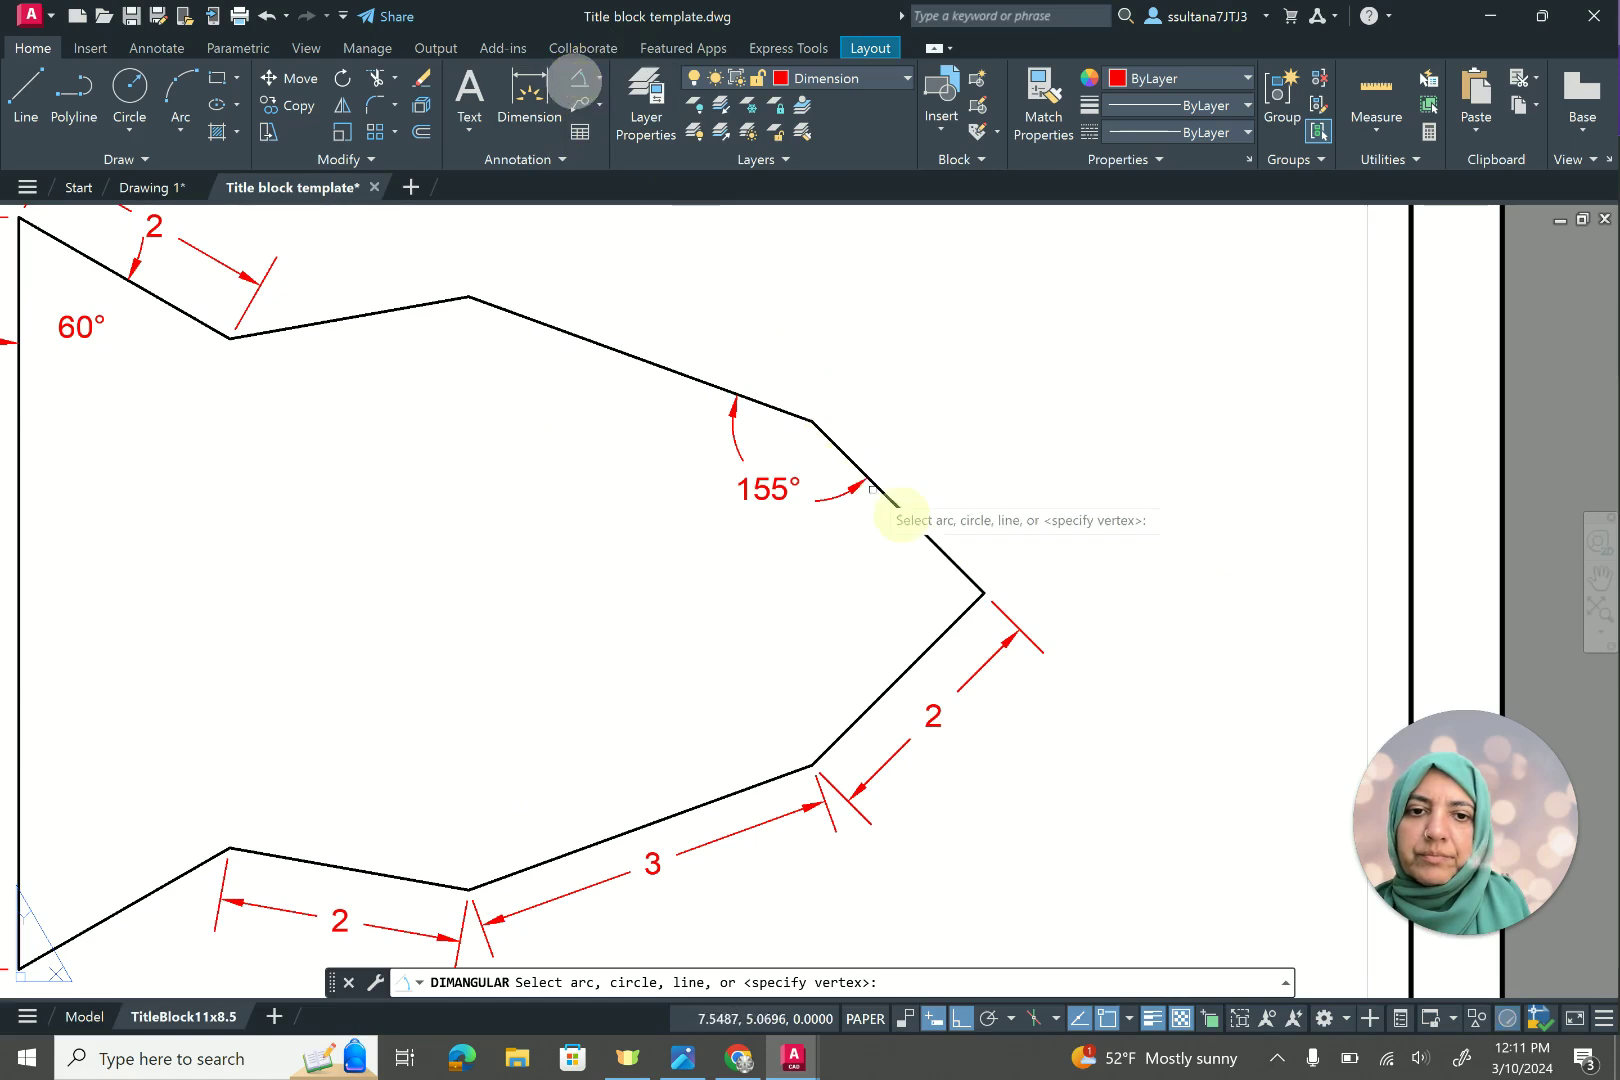
{"action": "left_click", "coordinate": [940, 548]}
{"action": "left_click", "coordinate": [951, 620]}
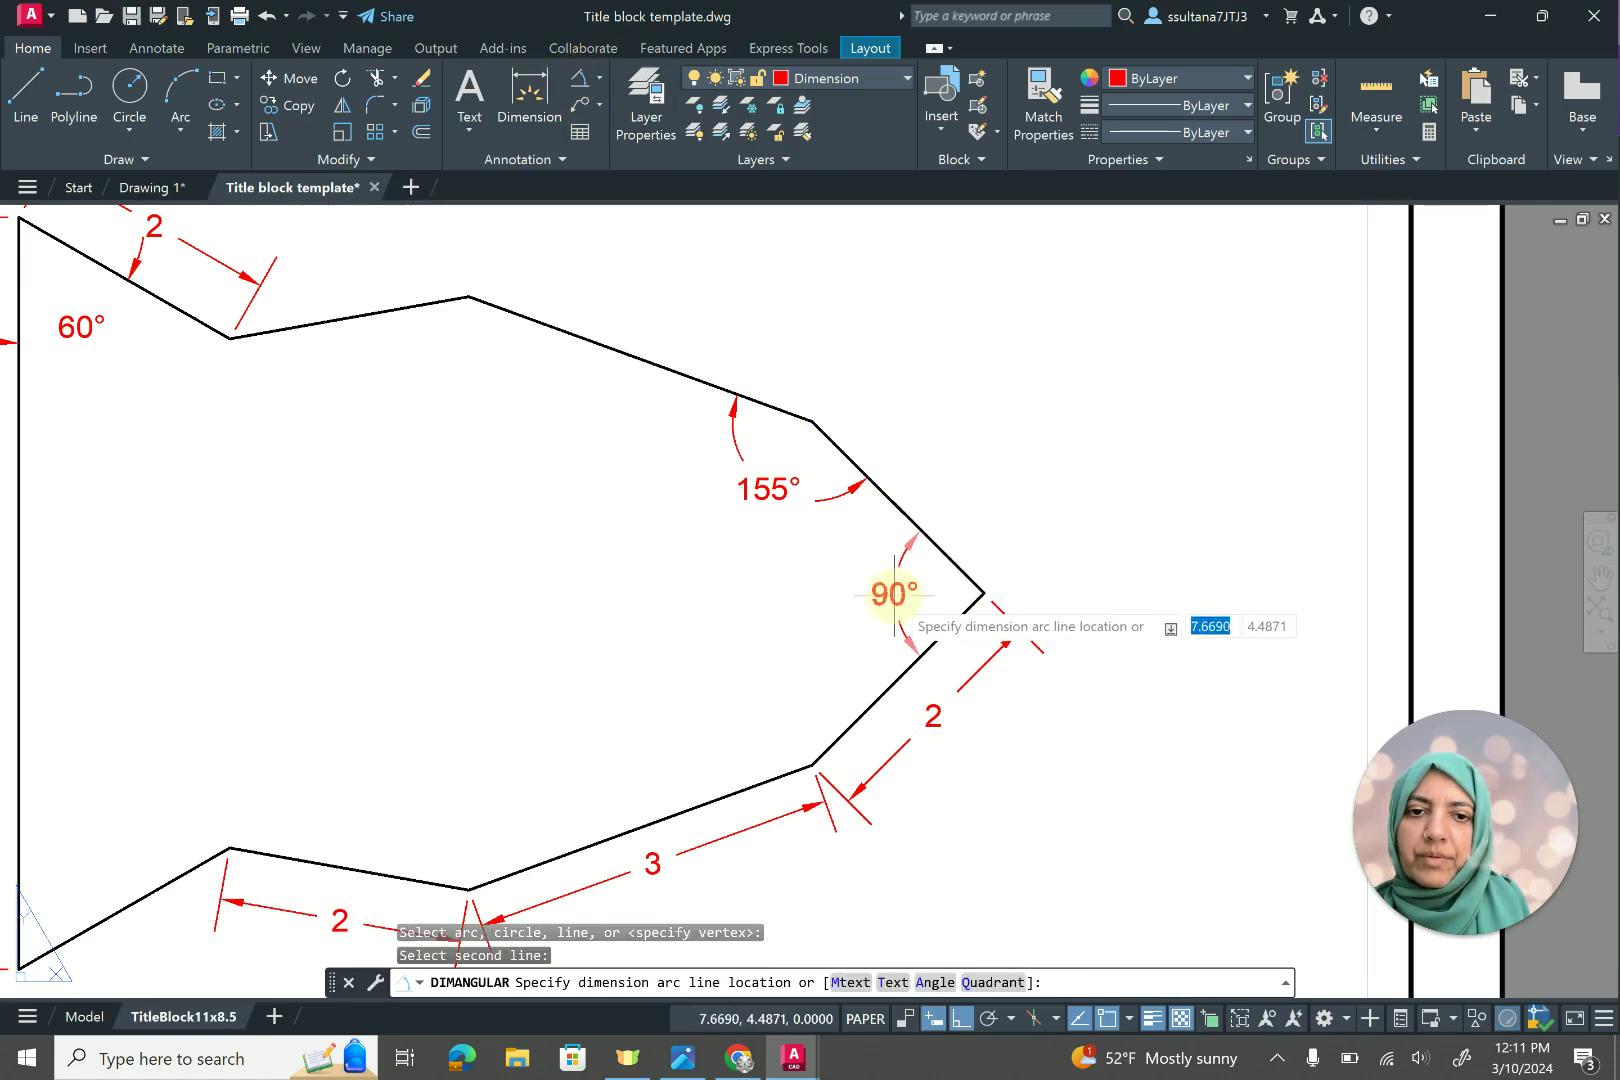
{"action": "left_click", "coordinate": [903, 593]}
{"action": "scroll", "coordinate": [1135, 594], "scroll_direction": "down", "scroll_amount": 4}
{"action": "scroll", "coordinate": [850, 503], "scroll_direction": "up", "scroll_amount": 2}
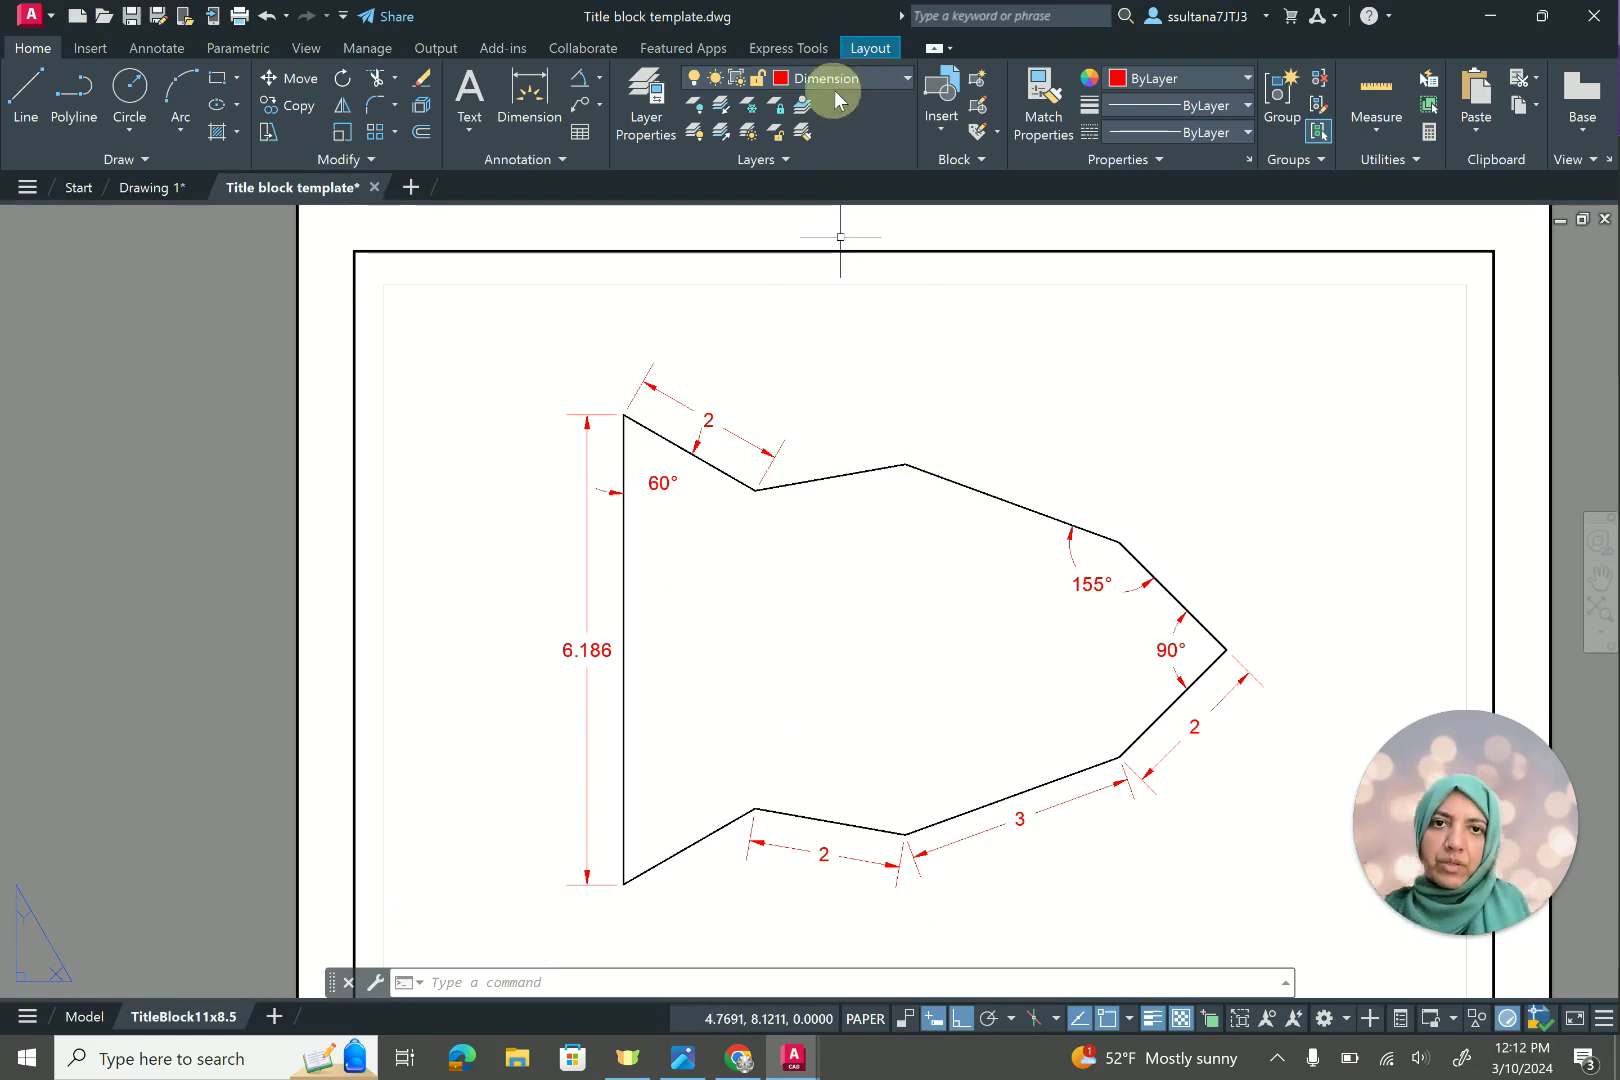
{"action": "double_click", "coordinate": [898, 374]}
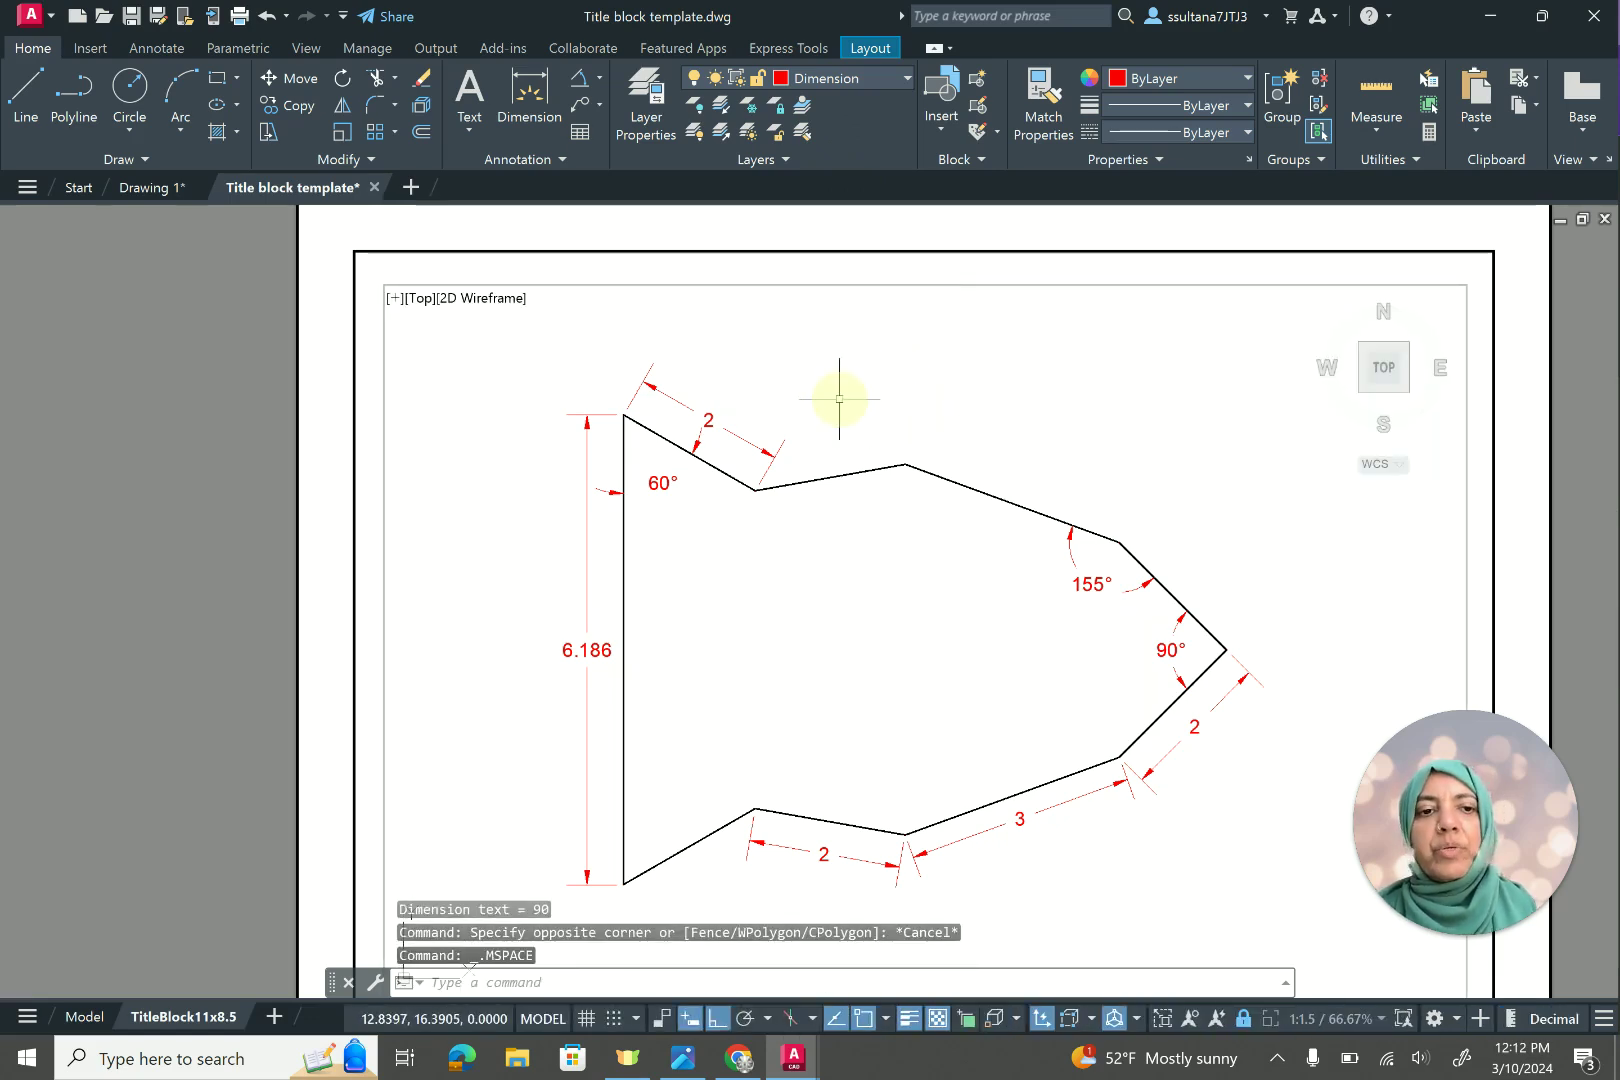
{"action": "left_click", "coordinate": [864, 78]}
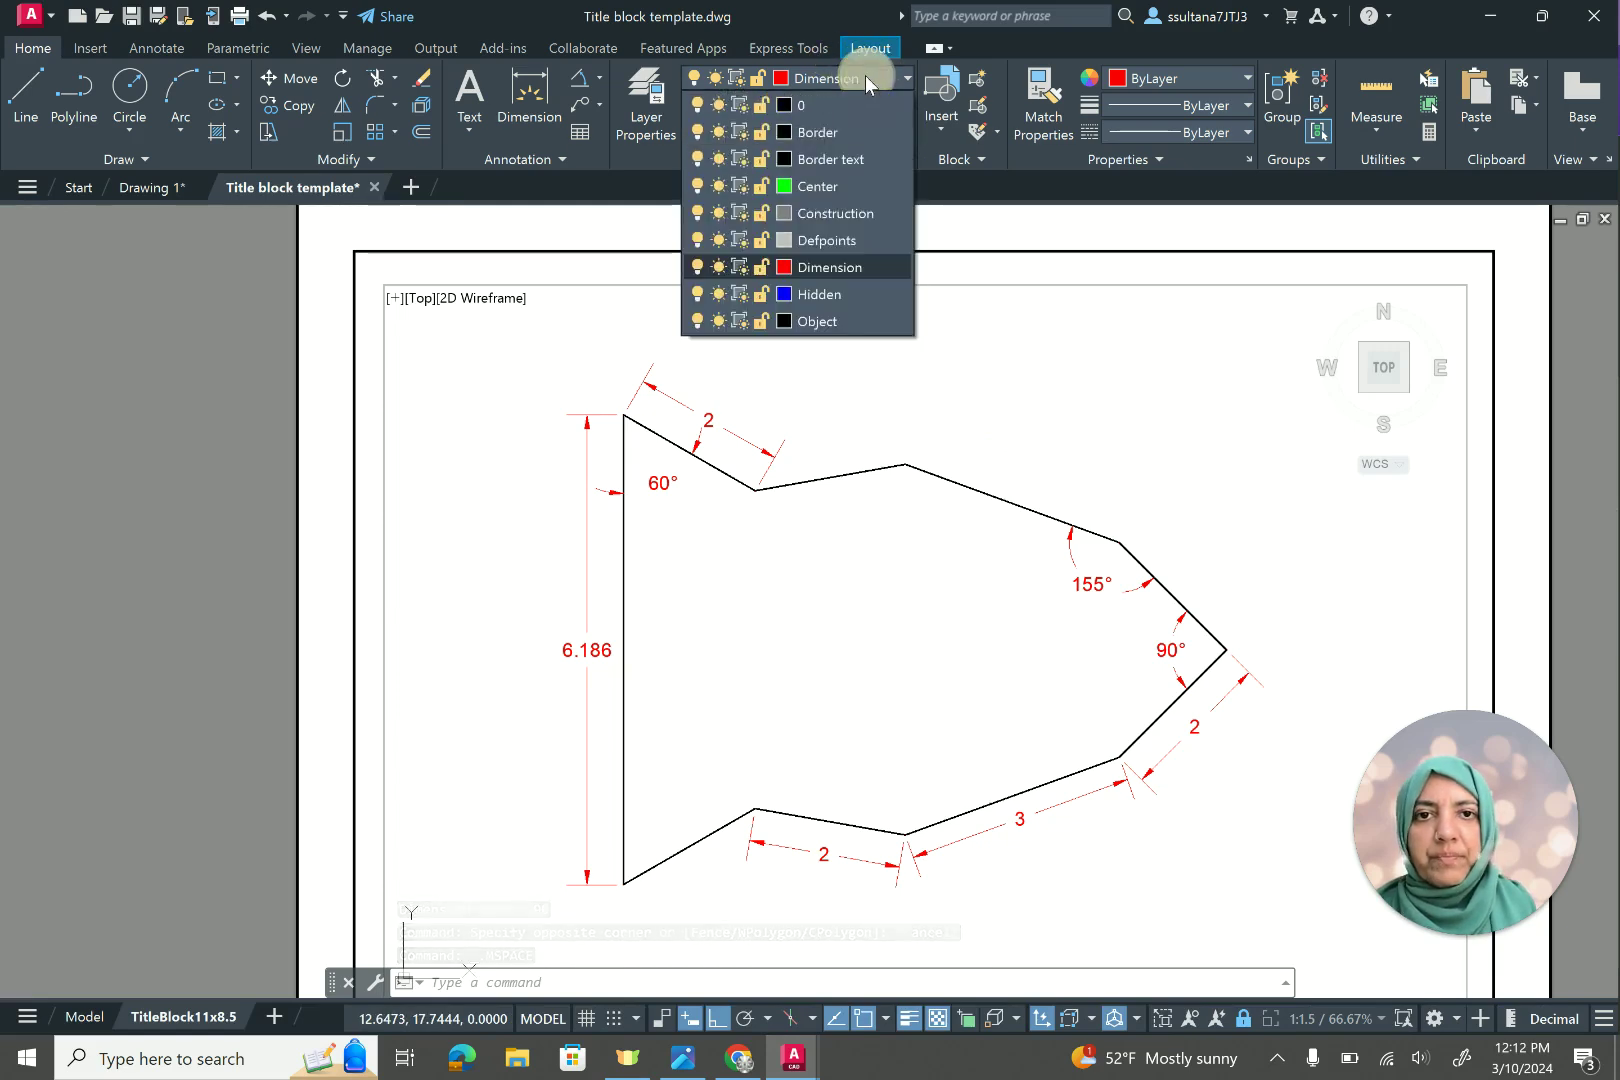
{"action": "left_click", "coordinate": [817, 190]}
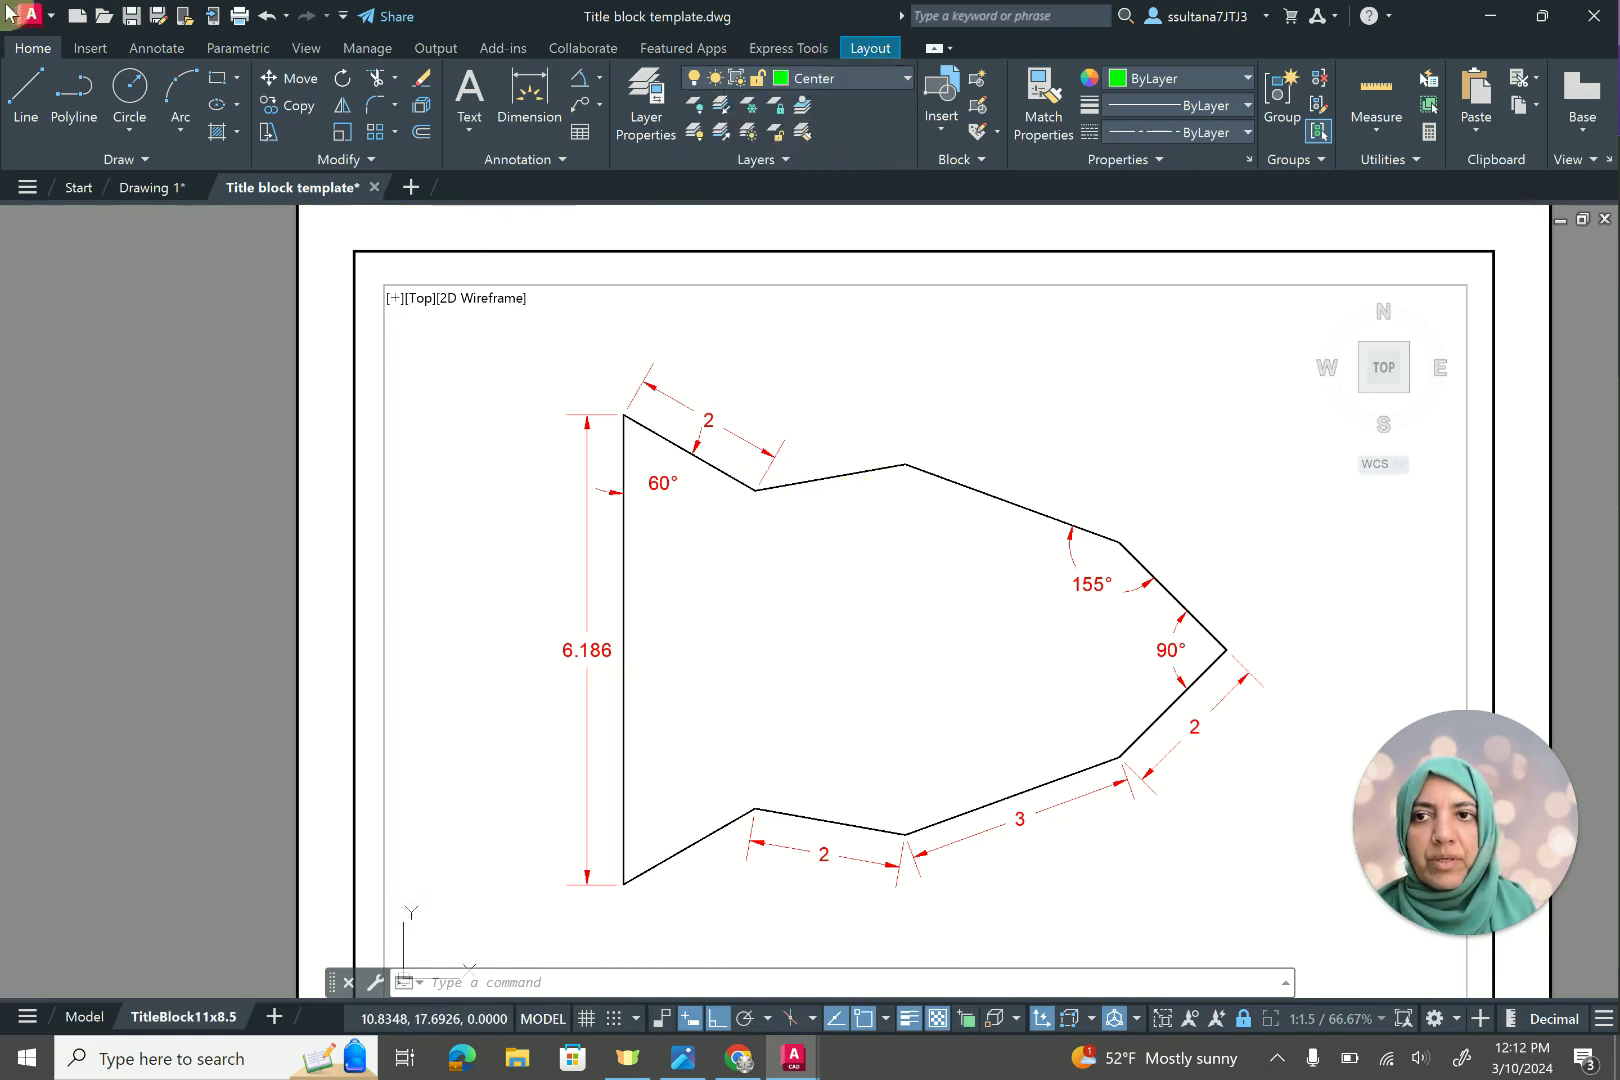
{"action": "left_click", "coordinate": [25, 95]}
{"action": "left_click", "coordinate": [832, 244]}
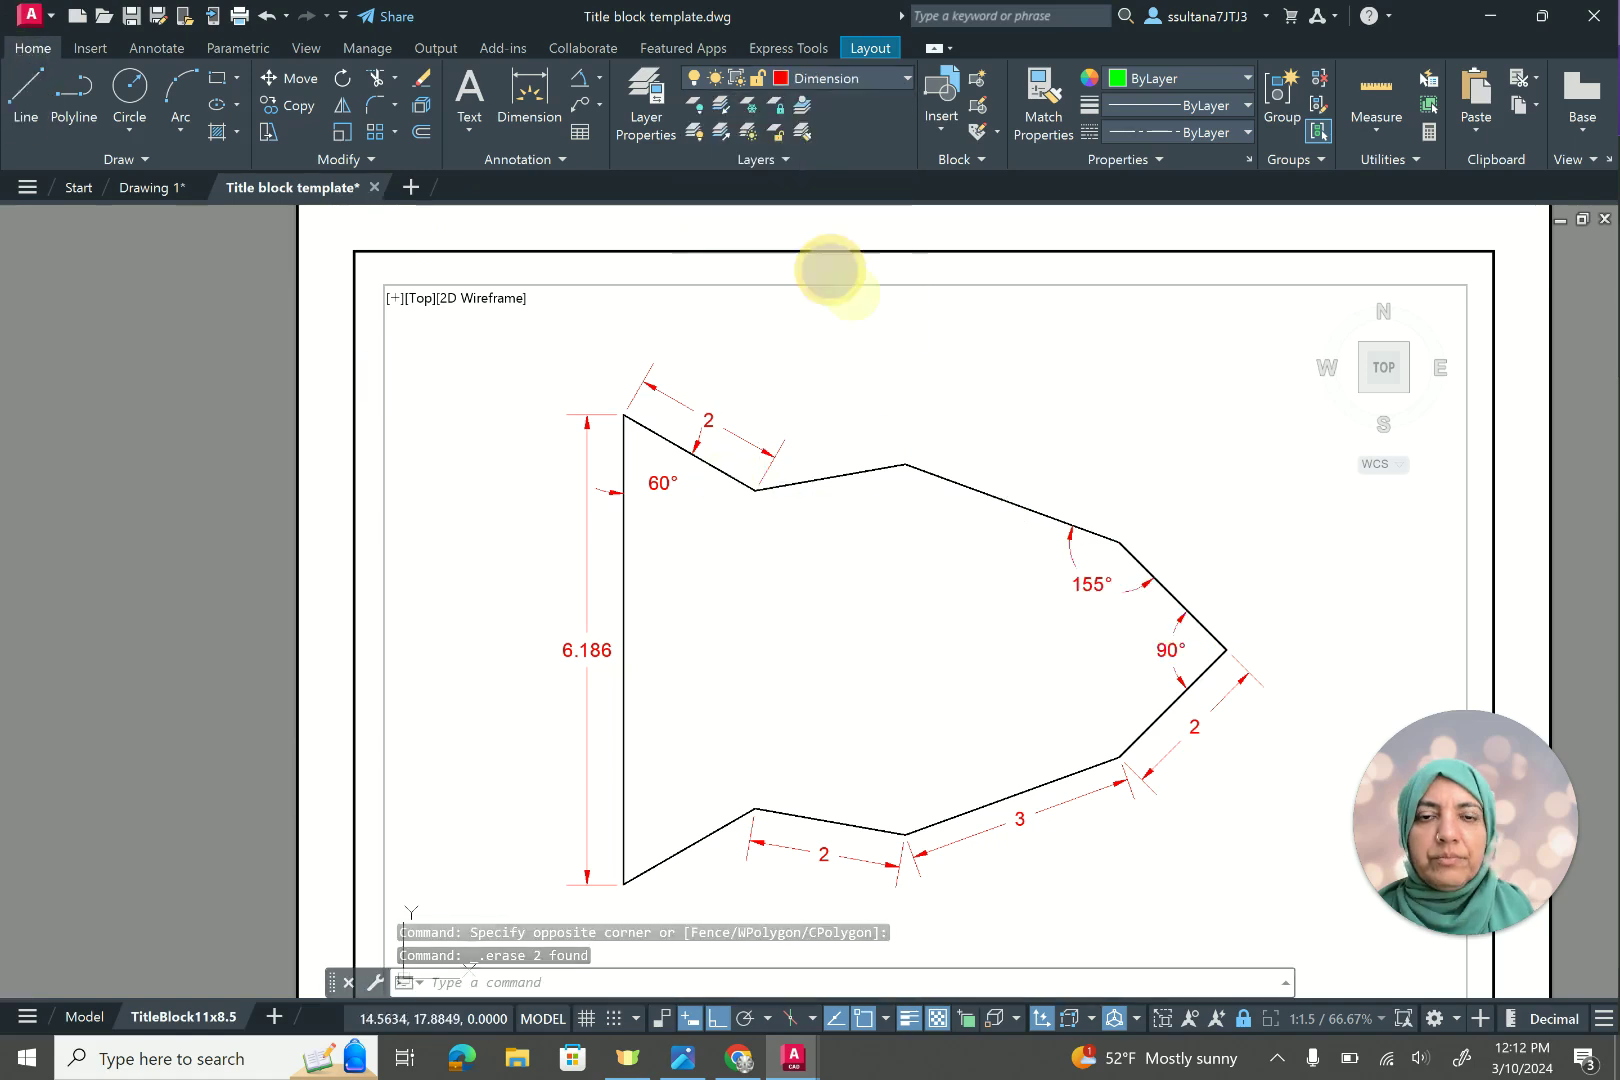
Make the Construction layer current and draw a short horizontal reference line from the upper notch vertex into the outline.
{"action": "left_click", "coordinate": [875, 77]}
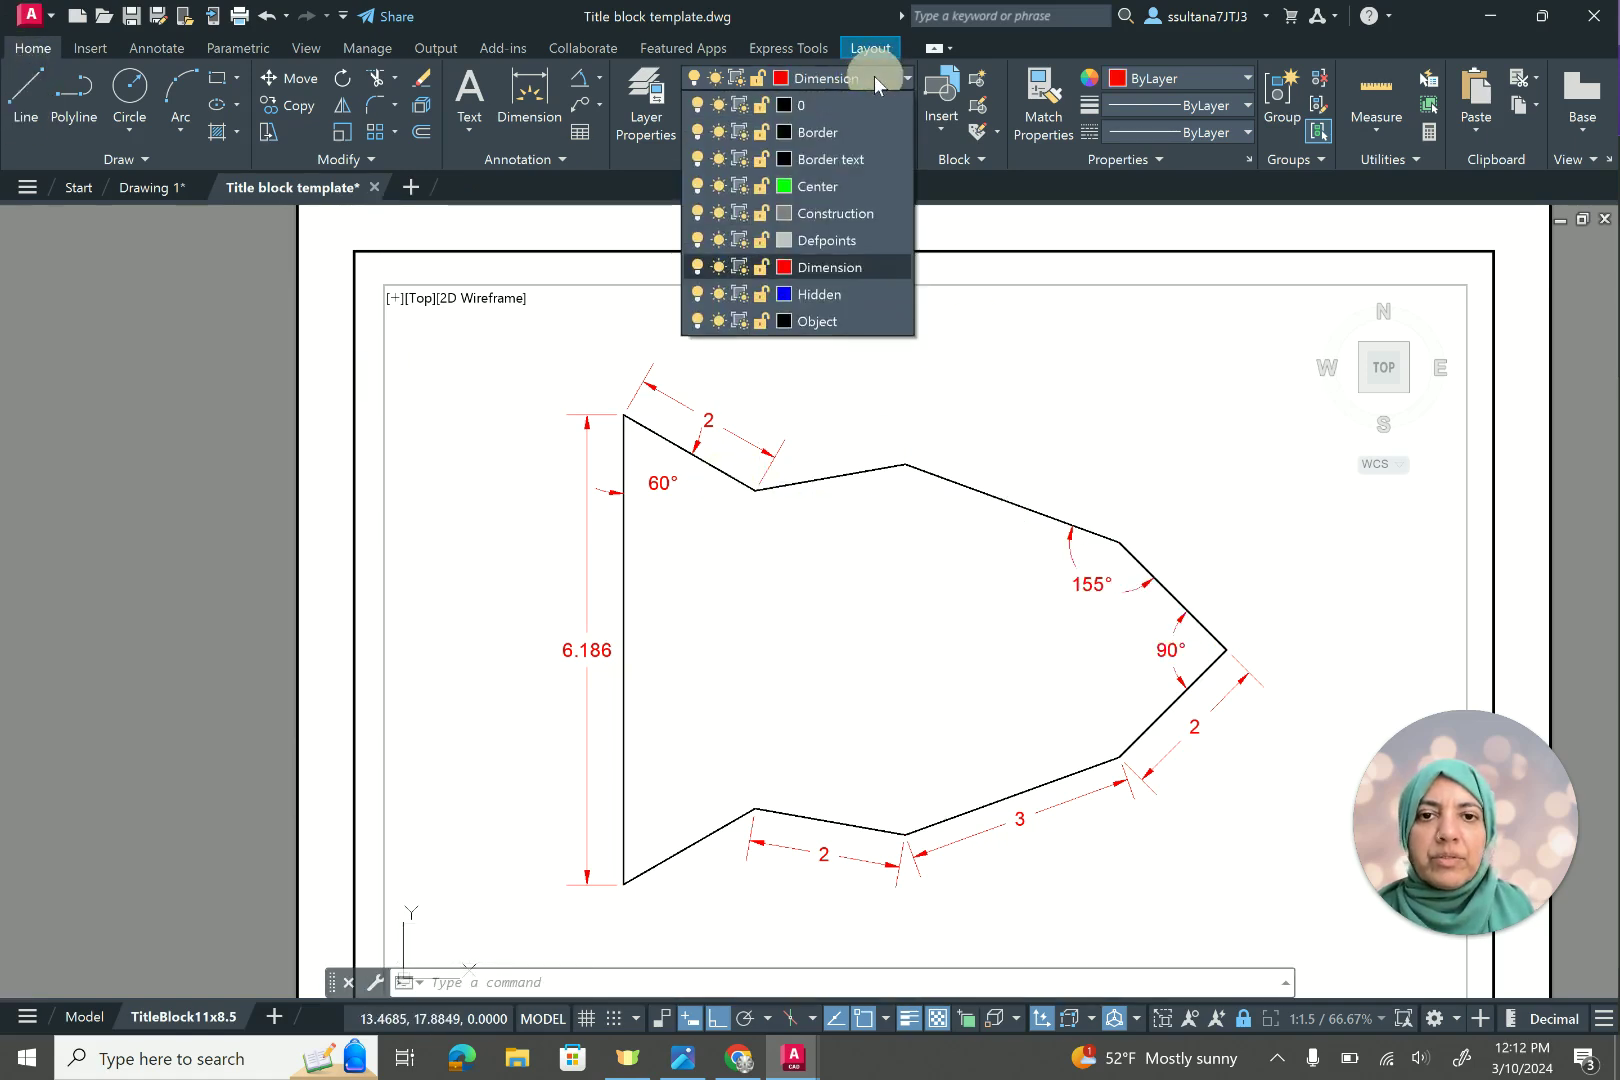
{"action": "left_click", "coordinate": [850, 214]}
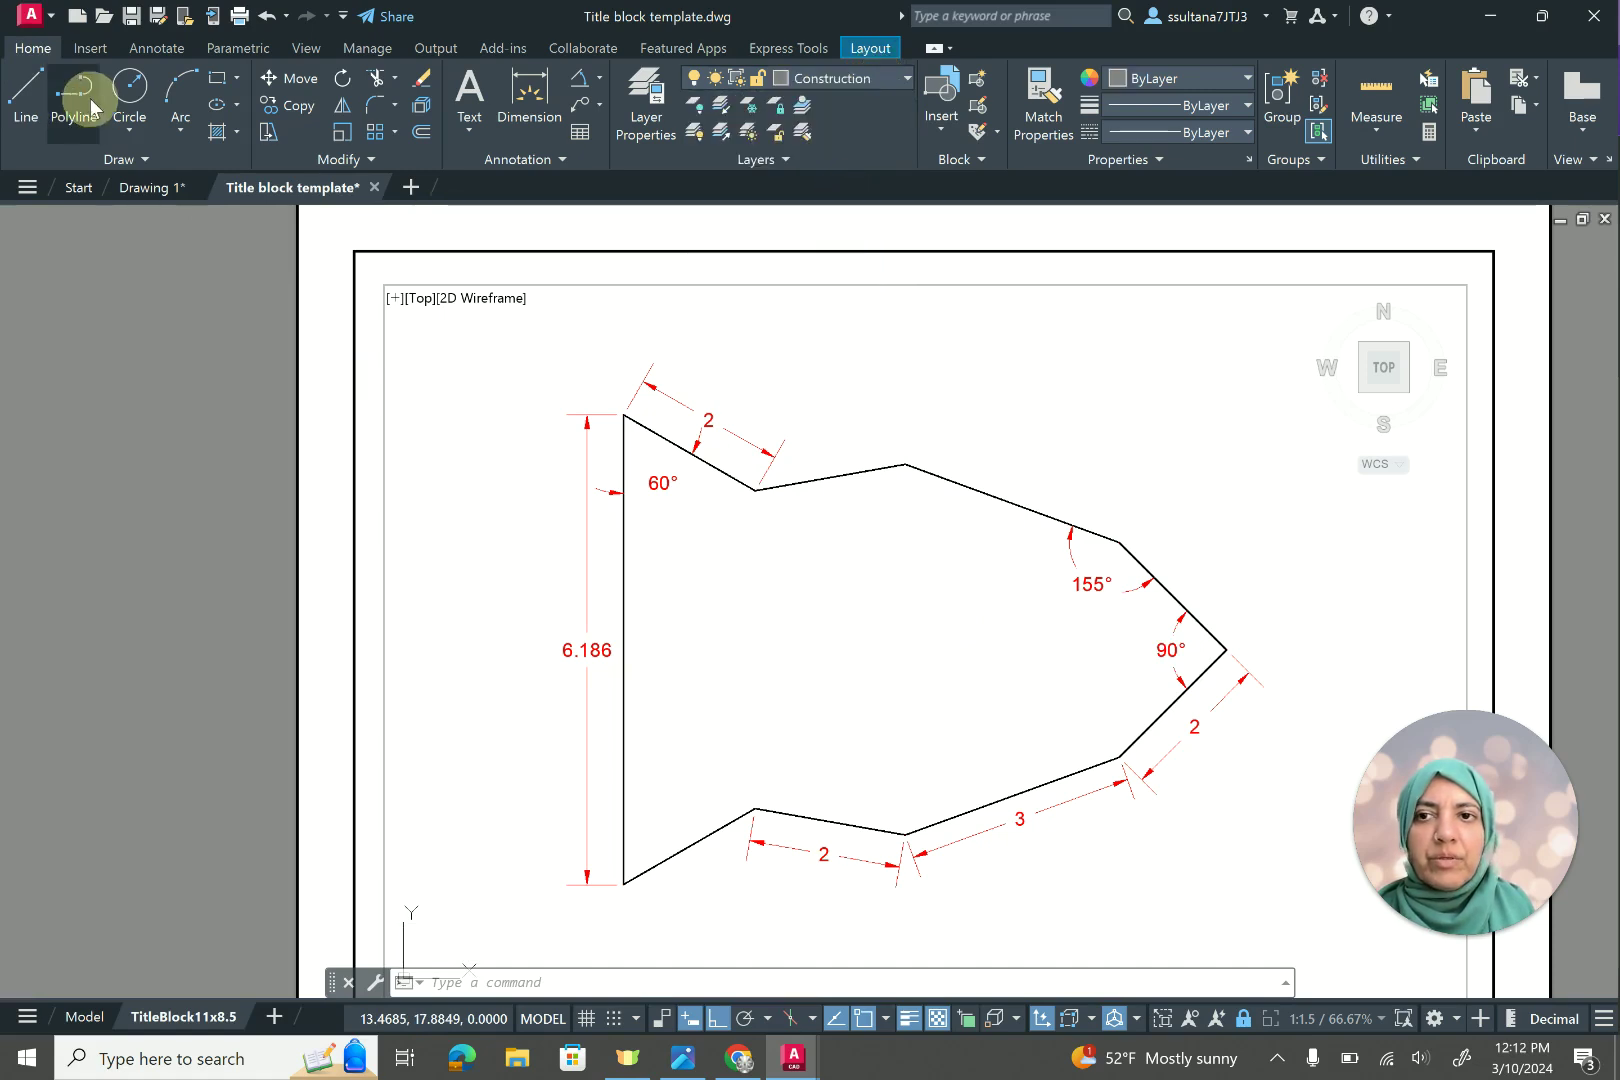
{"action": "left_click", "coordinate": [44, 103]}
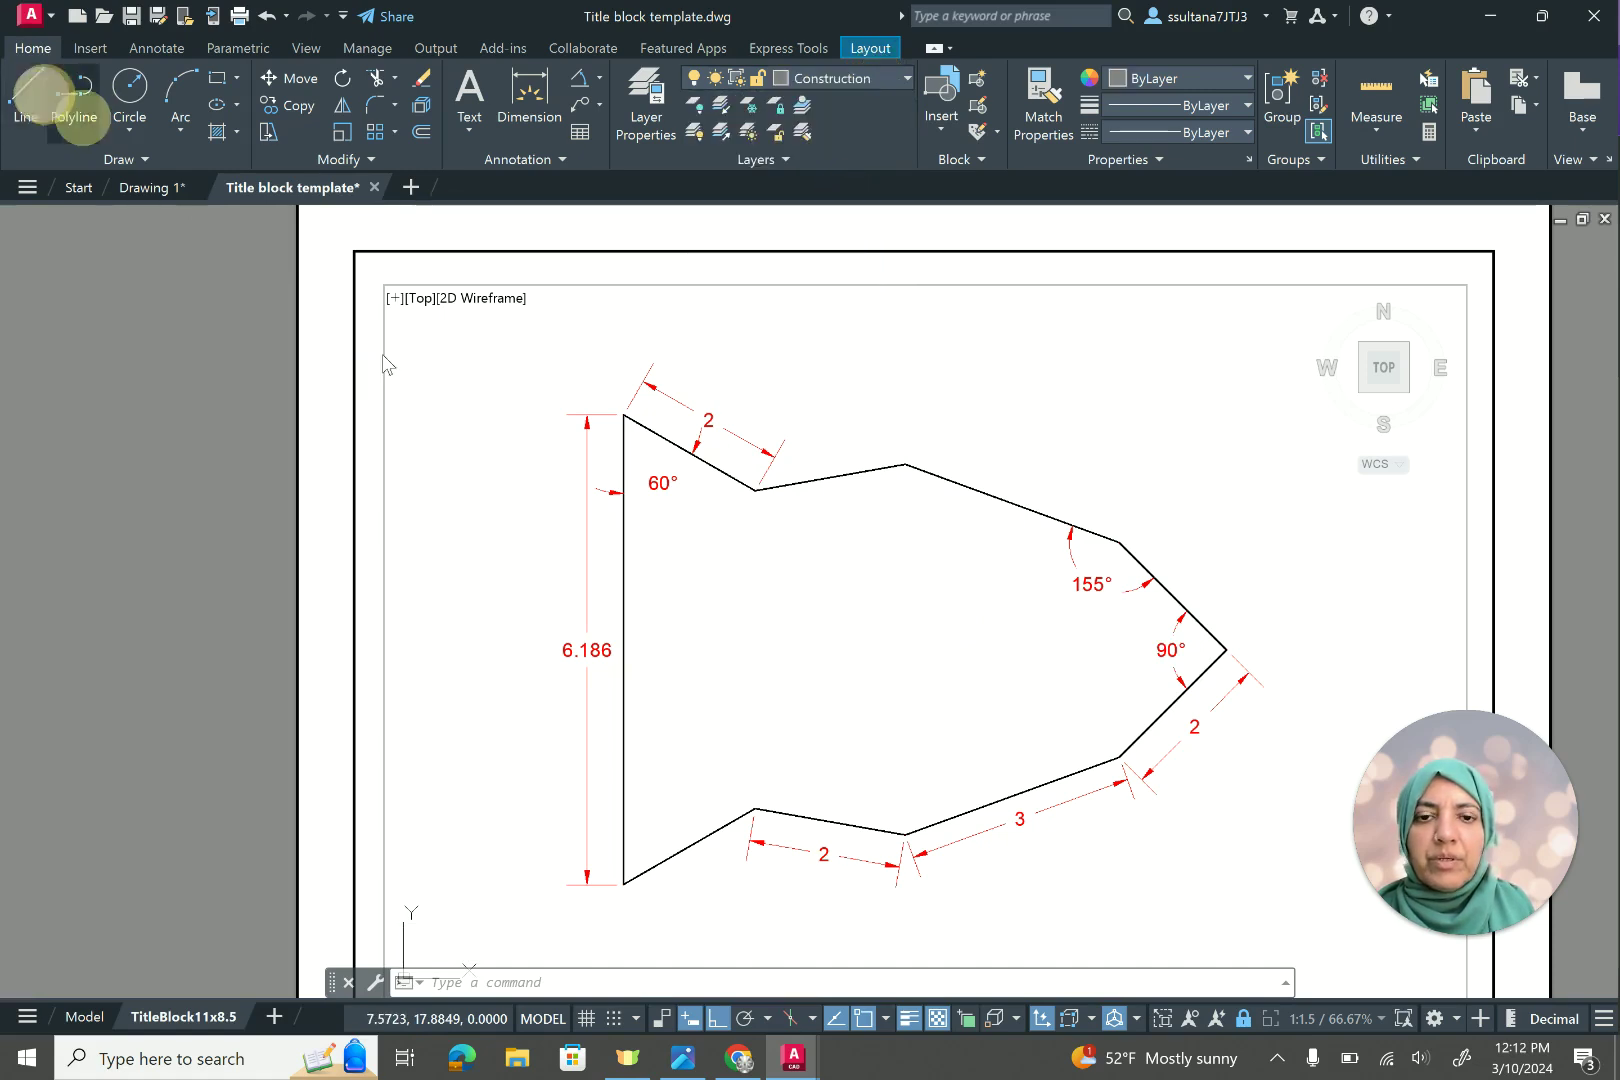
{"action": "left_click", "coordinate": [755, 490]}
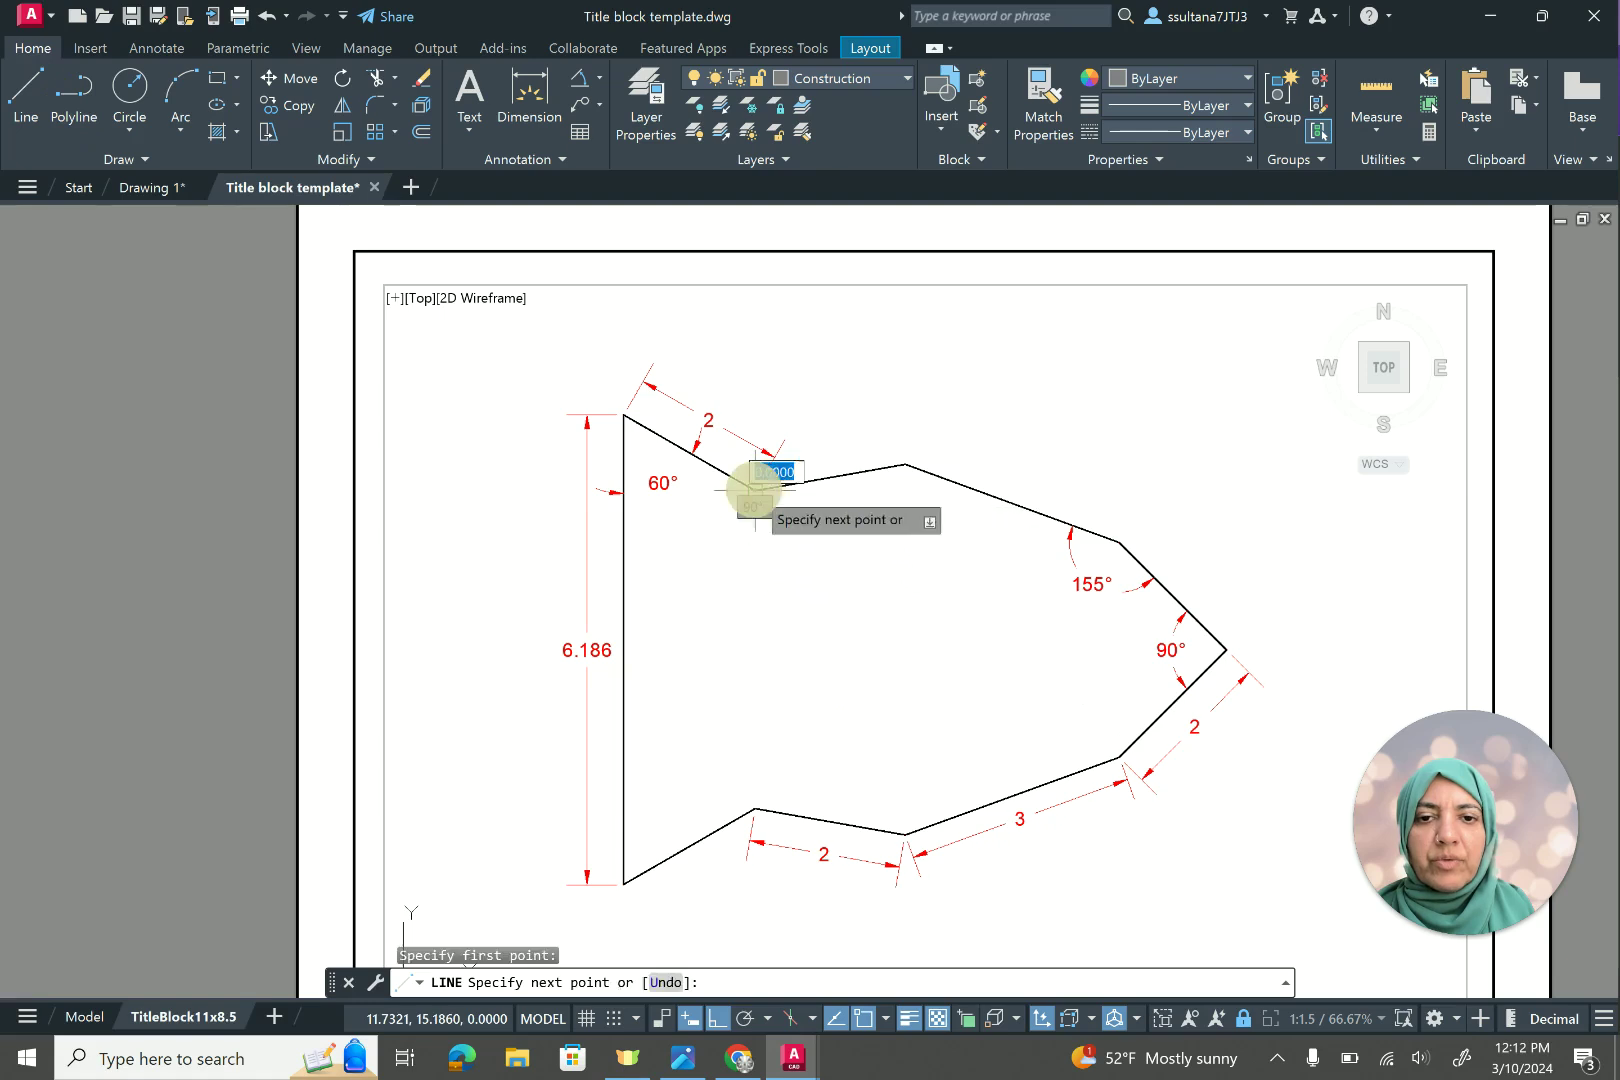
{"action": "left_click", "coordinate": [885, 490]}
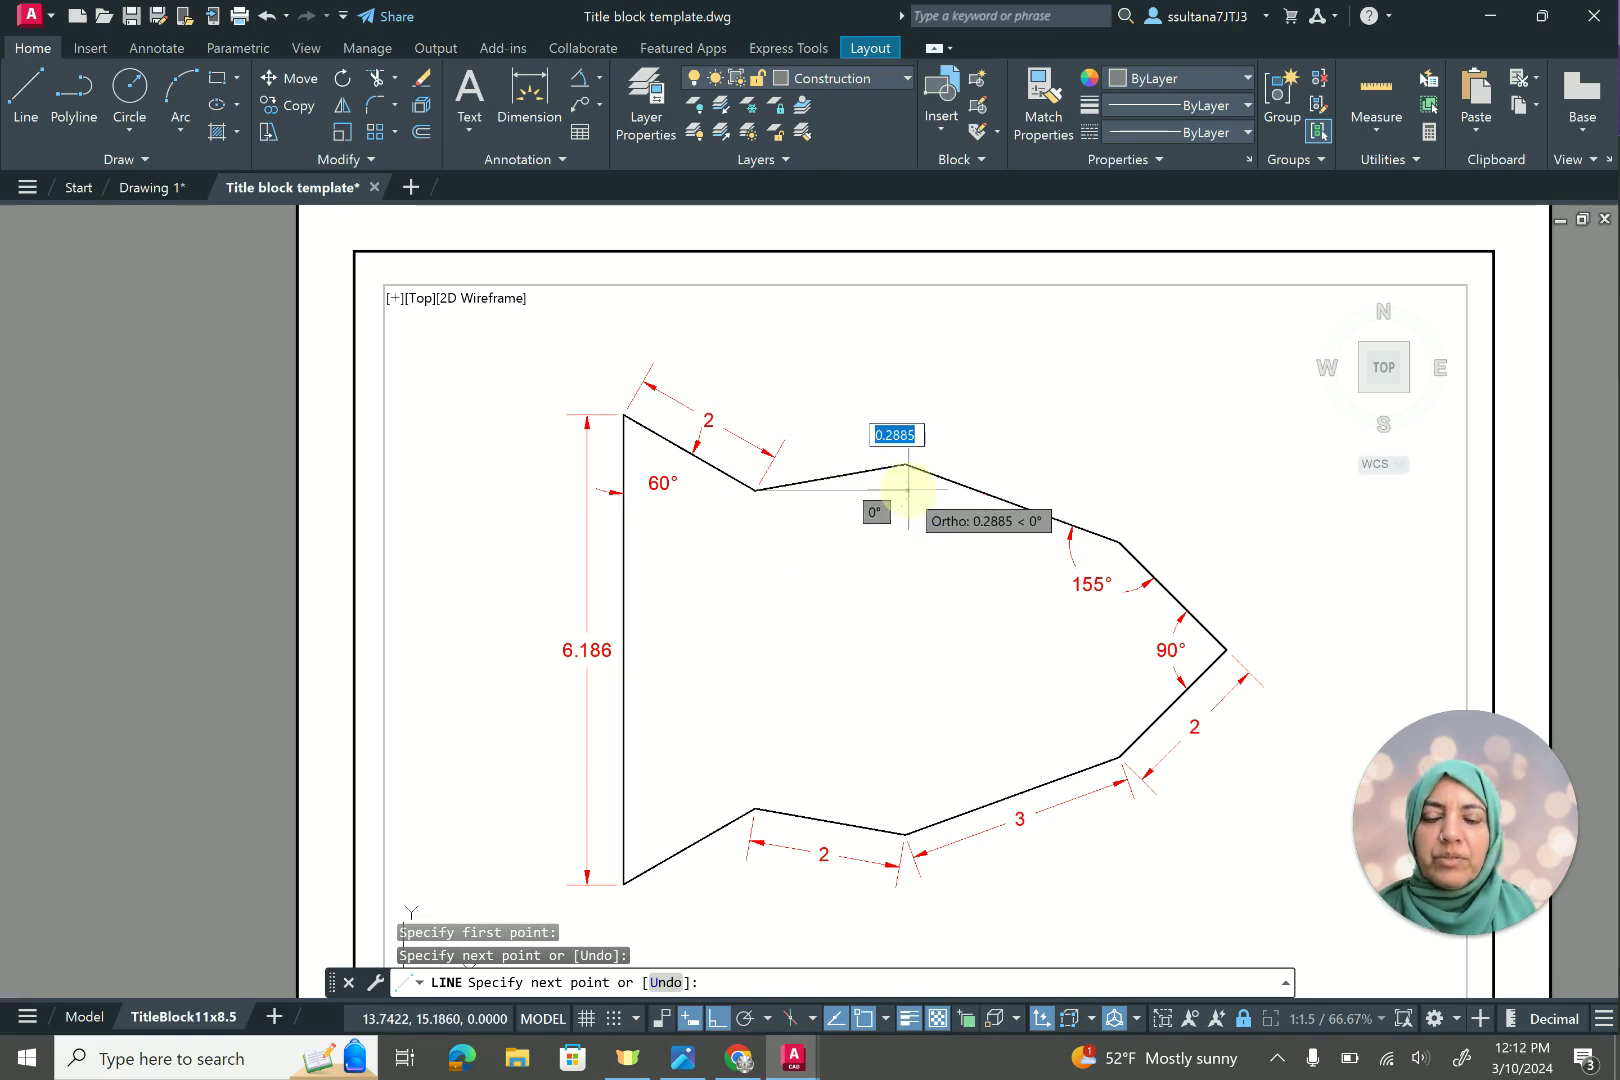
{"action": "key", "text": "Escape"}
Draw a short vertical reference line upward from the upper peak vertex where the long sloped segment starts.
{"action": "scroll", "coordinate": [897, 434], "scroll_direction": "up", "scroll_amount": 5}
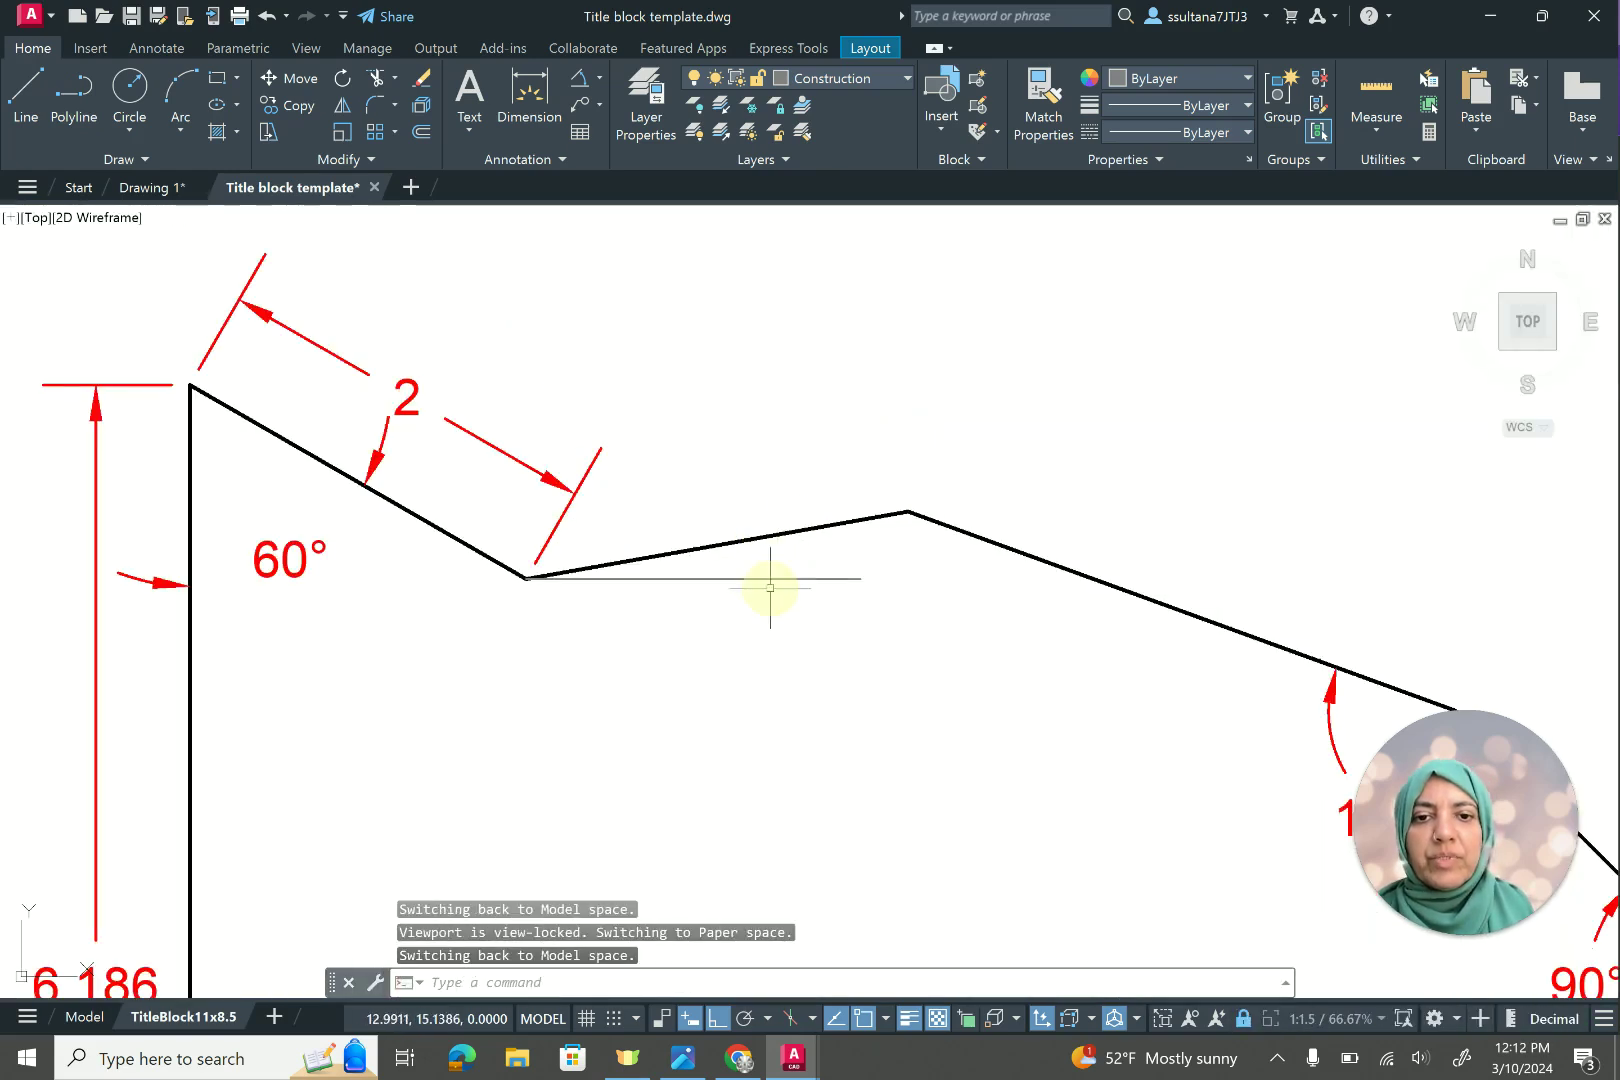
{"action": "left_click", "coordinate": [30, 100]}
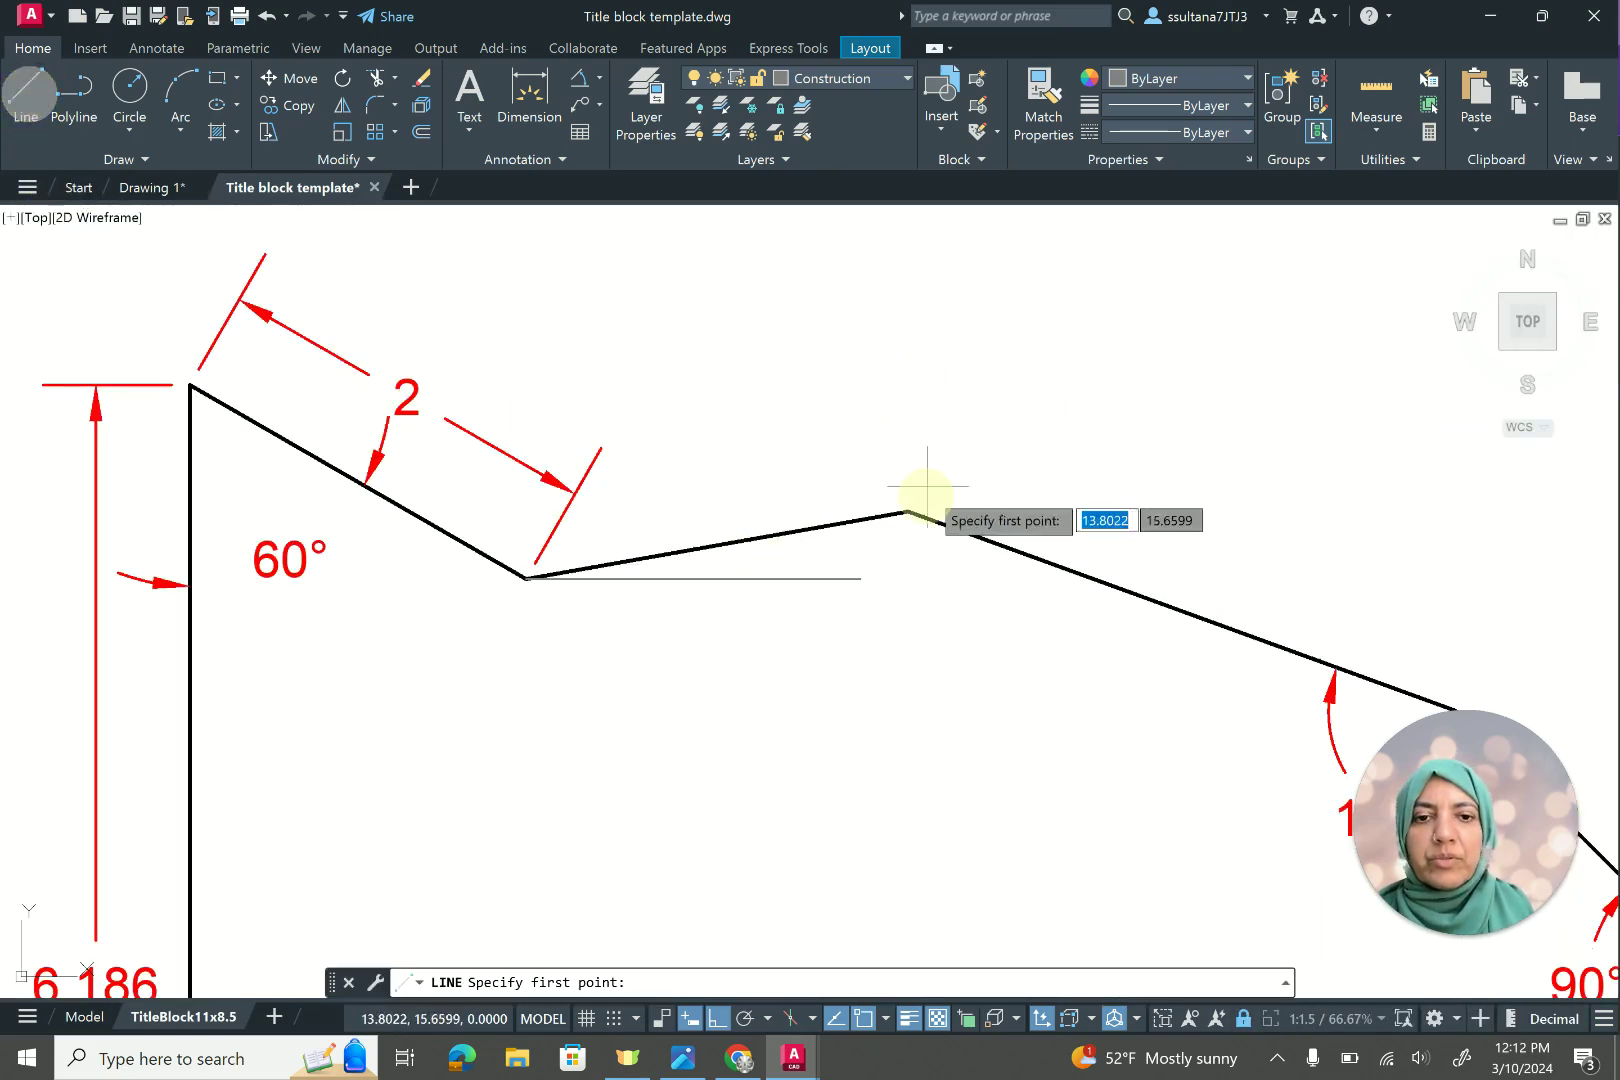
{"action": "left_click", "coordinate": [909, 515]}
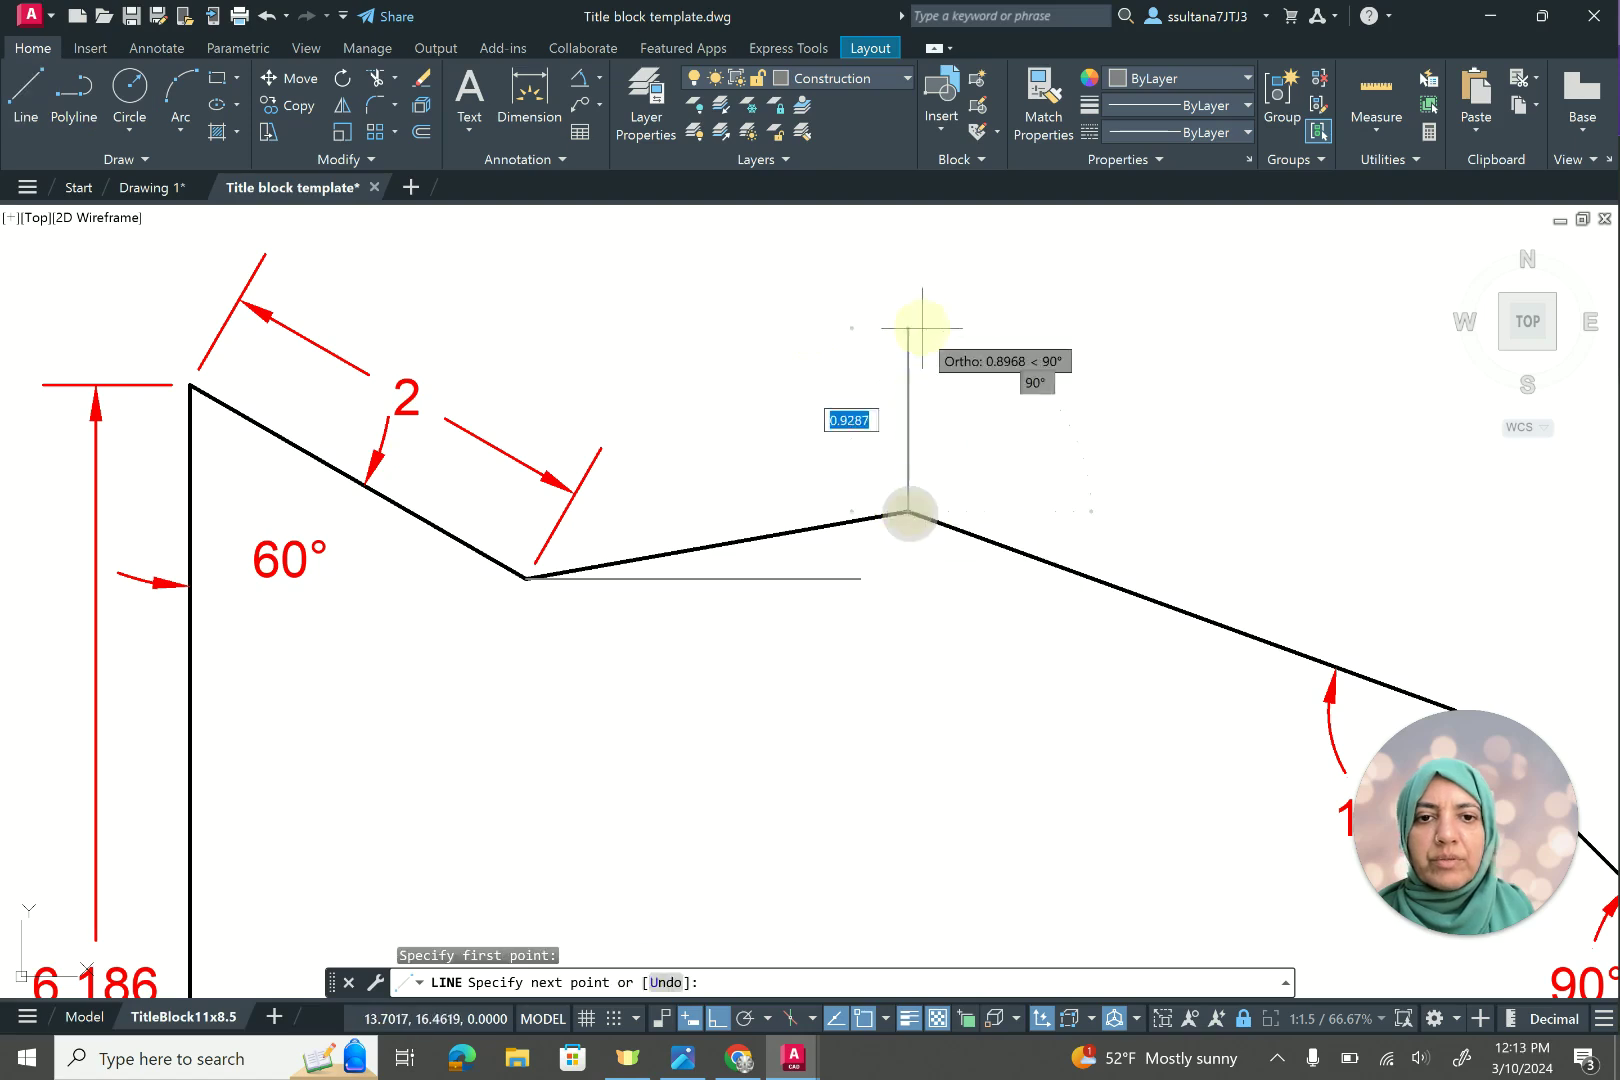
{"action": "left_click", "coordinate": [931, 255]}
{"action": "key", "text": "Return"}
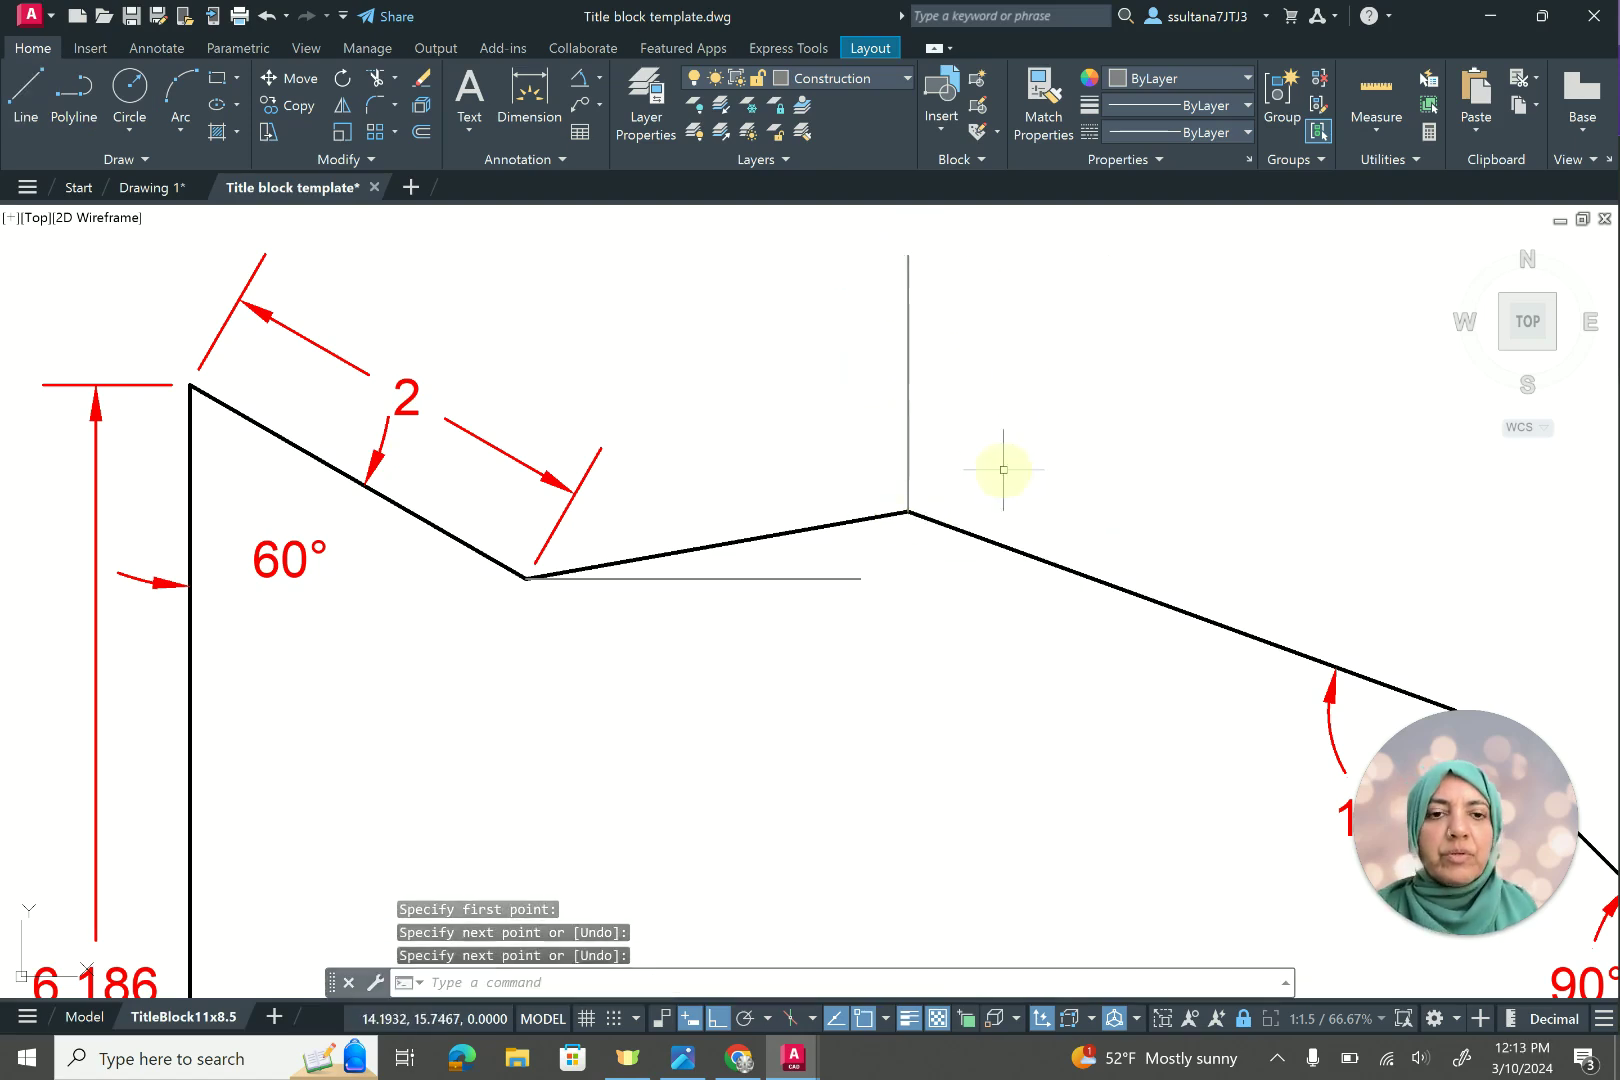
Leave the viewport's model space and return to paper space on the layout sheet.
{"action": "scroll", "coordinate": [955, 542], "scroll_direction": "down", "scroll_amount": 2}
{"action": "scroll", "coordinate": [937, 532], "scroll_direction": "down", "scroll_amount": 3}
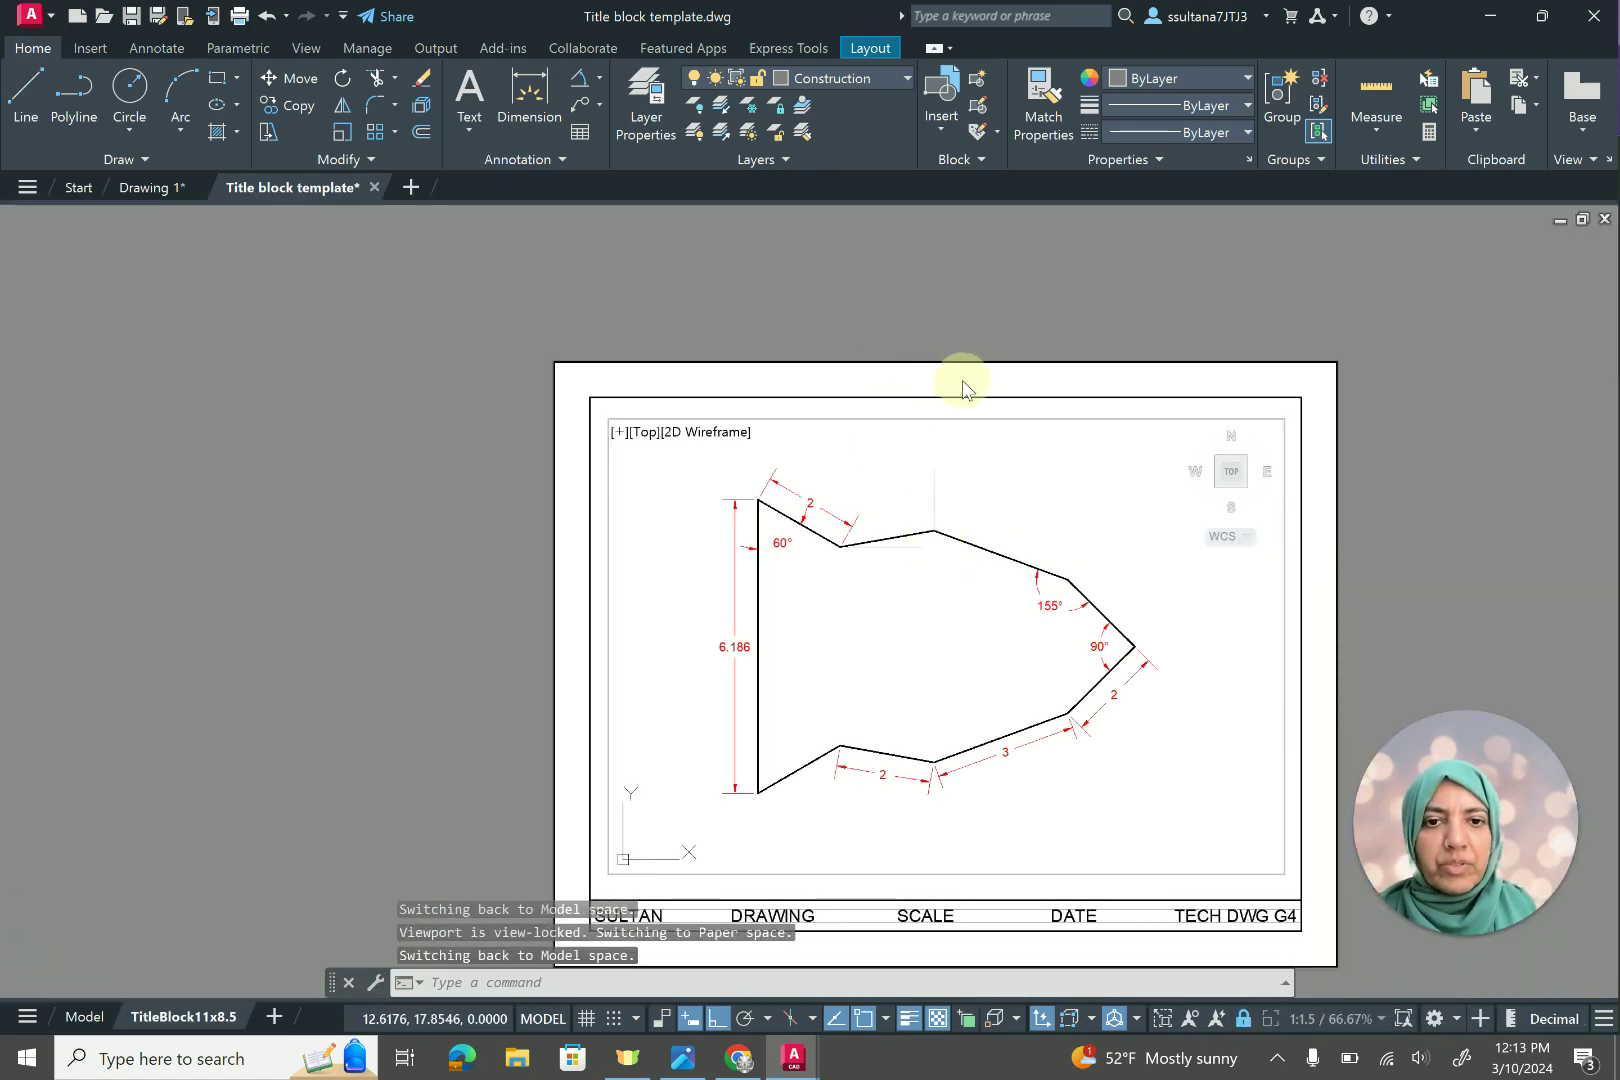
{"action": "double_click", "coordinate": [1416, 494]}
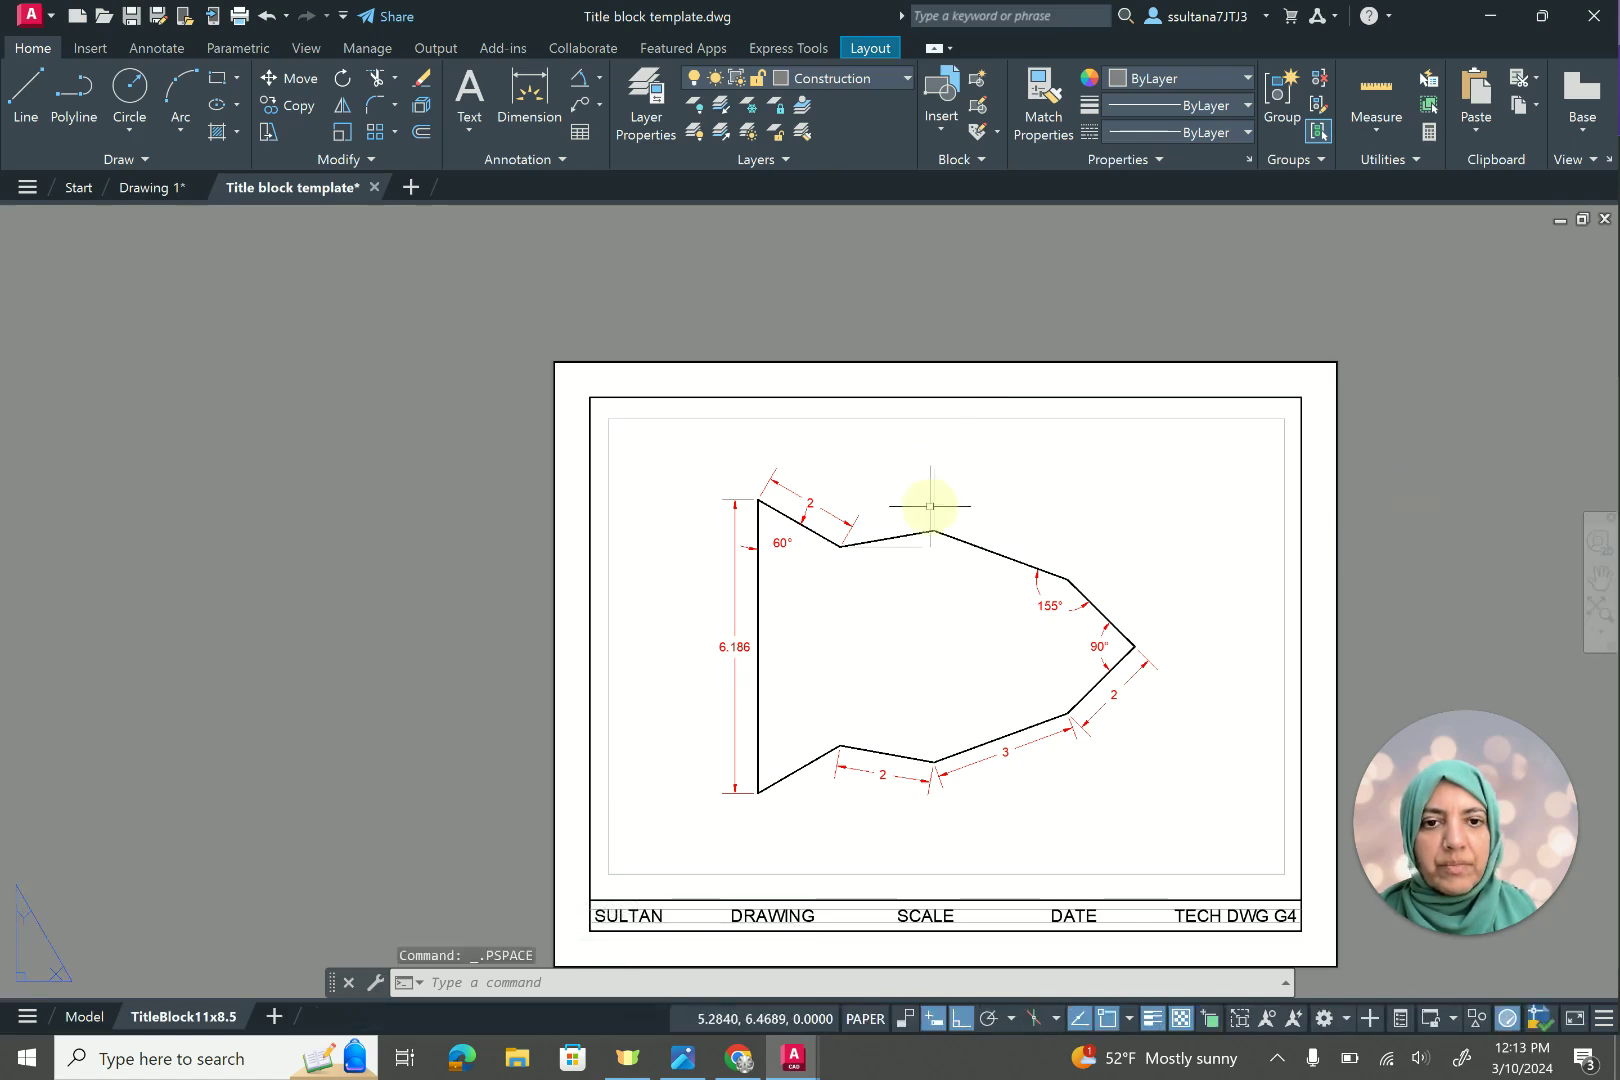
{"action": "scroll", "coordinate": [1003, 605], "scroll_direction": "up", "scroll_amount": 2}
{"action": "scroll", "coordinate": [1003, 605], "scroll_direction": "up", "scroll_amount": 2}
{"action": "scroll", "coordinate": [959, 550], "scroll_direction": "down", "scroll_amount": 4}
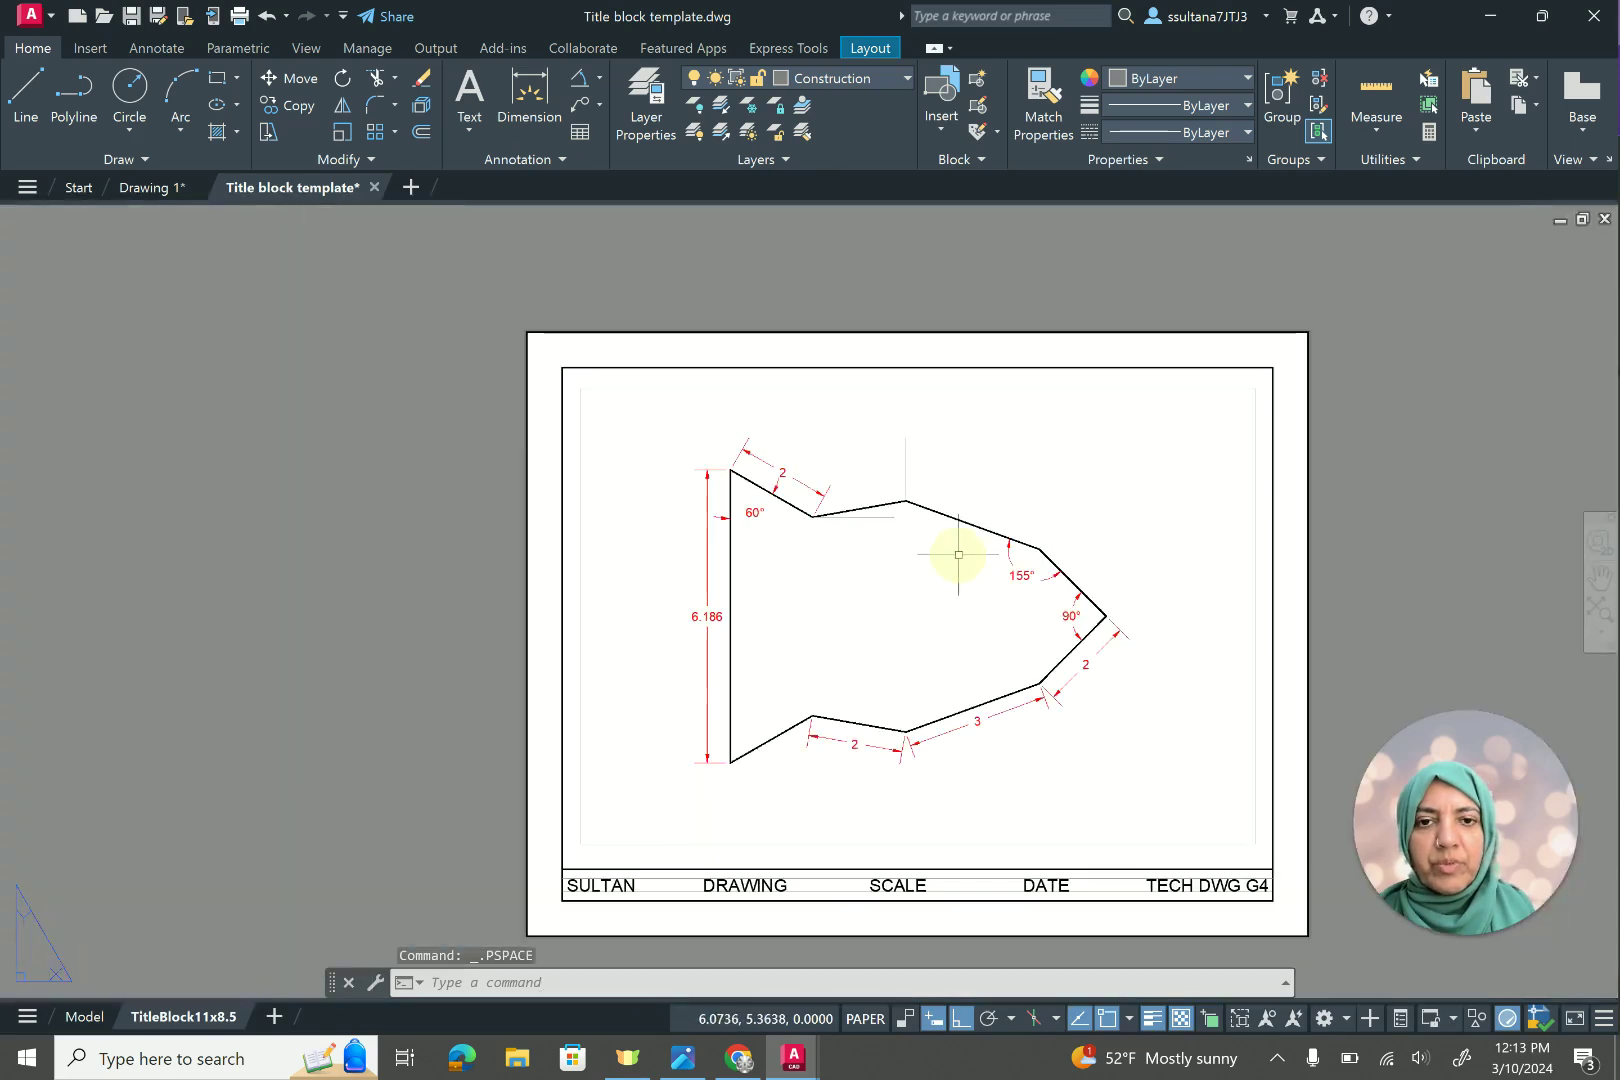
{"action": "scroll", "coordinate": [951, 470], "scroll_direction": "up", "scroll_amount": 4}
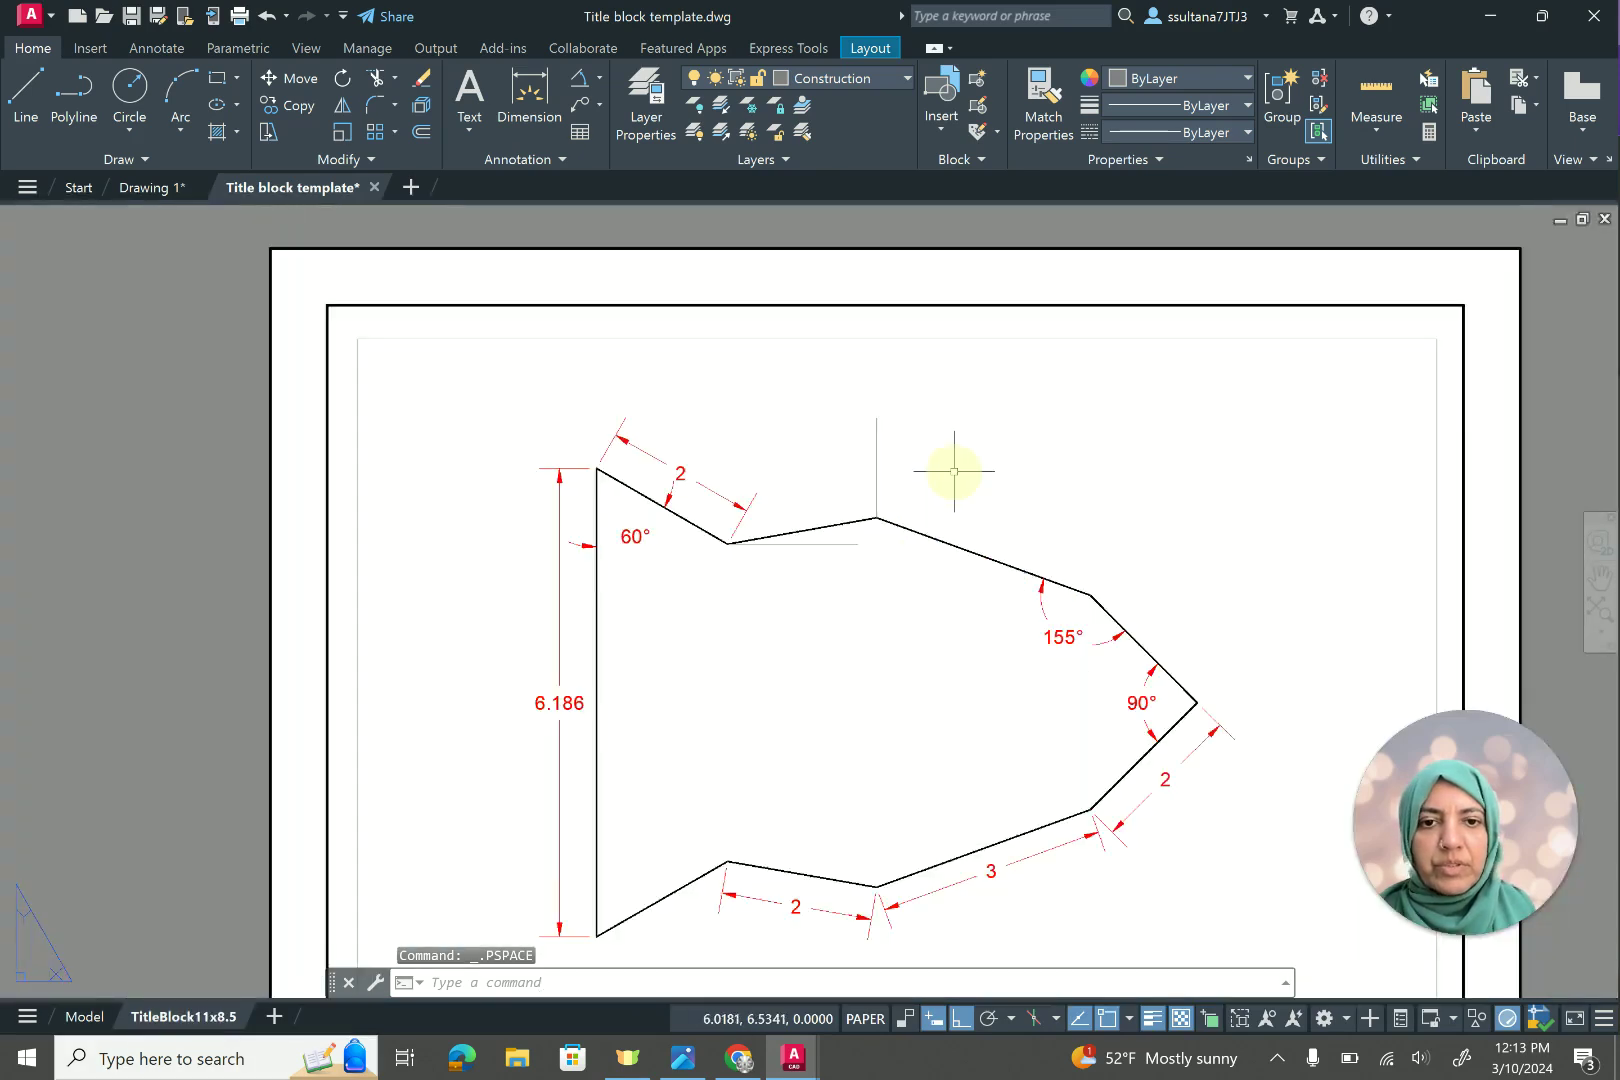
{"action": "left_click", "coordinate": [848, 80]}
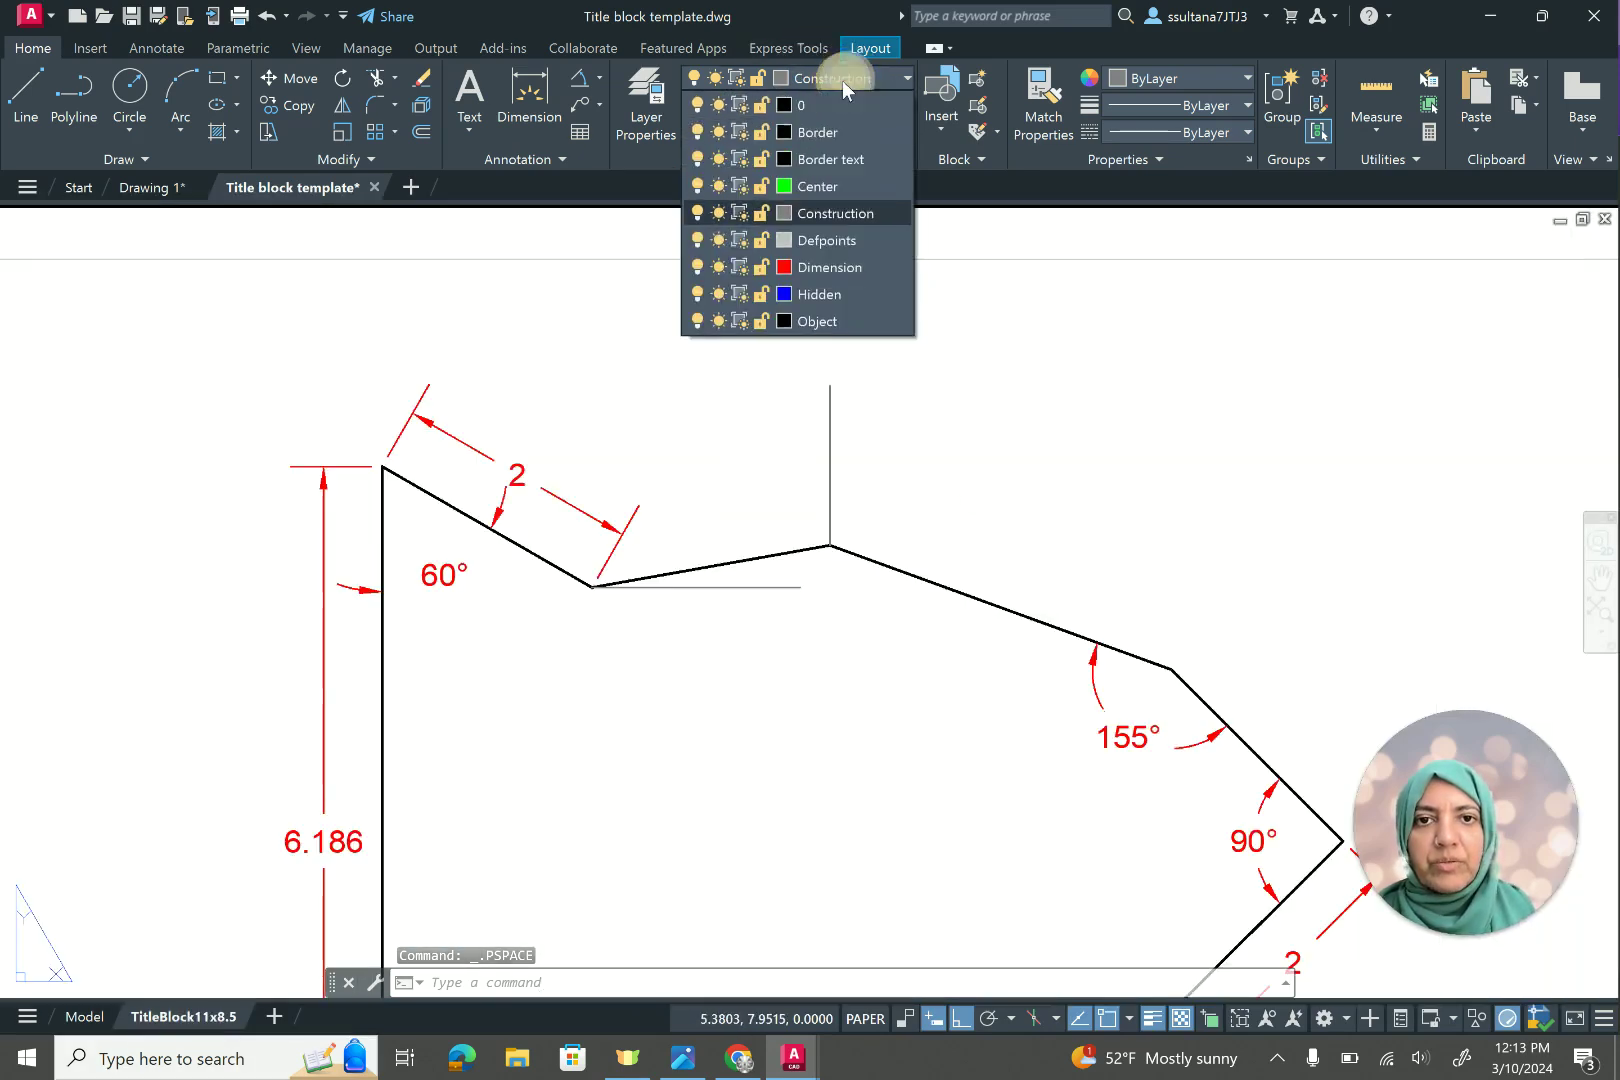
{"action": "left_click", "coordinate": [795, 272]}
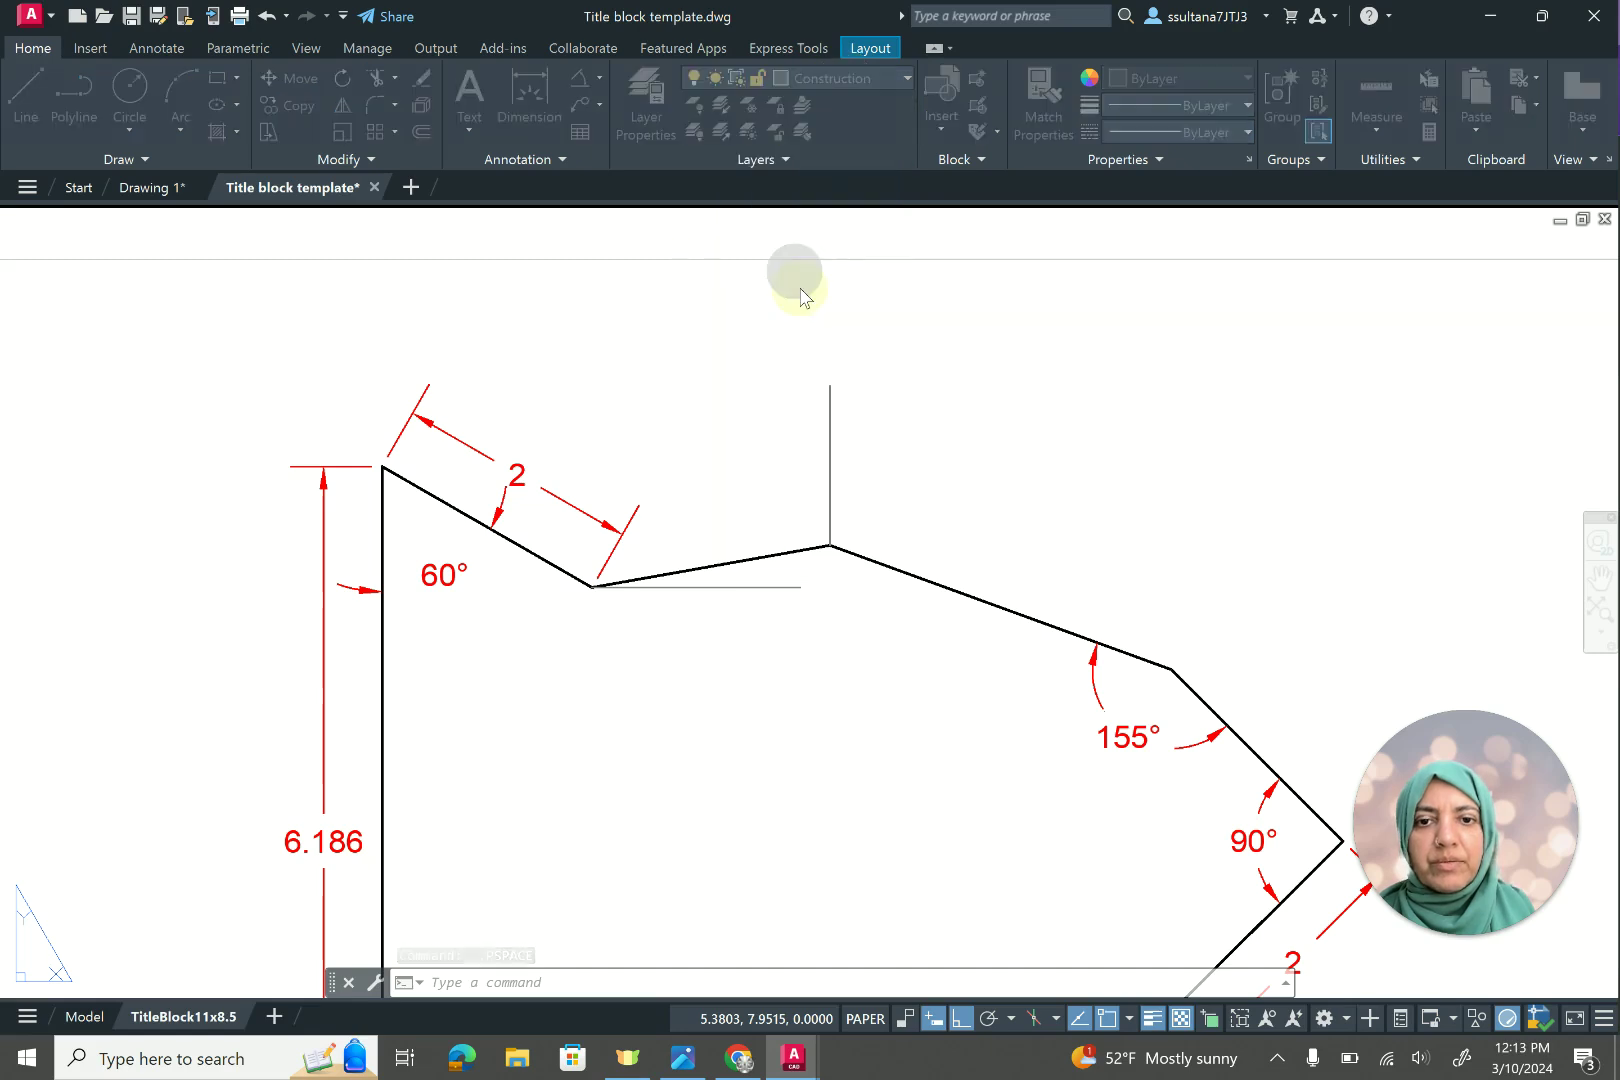
{"action": "left_click", "coordinate": [860, 722]}
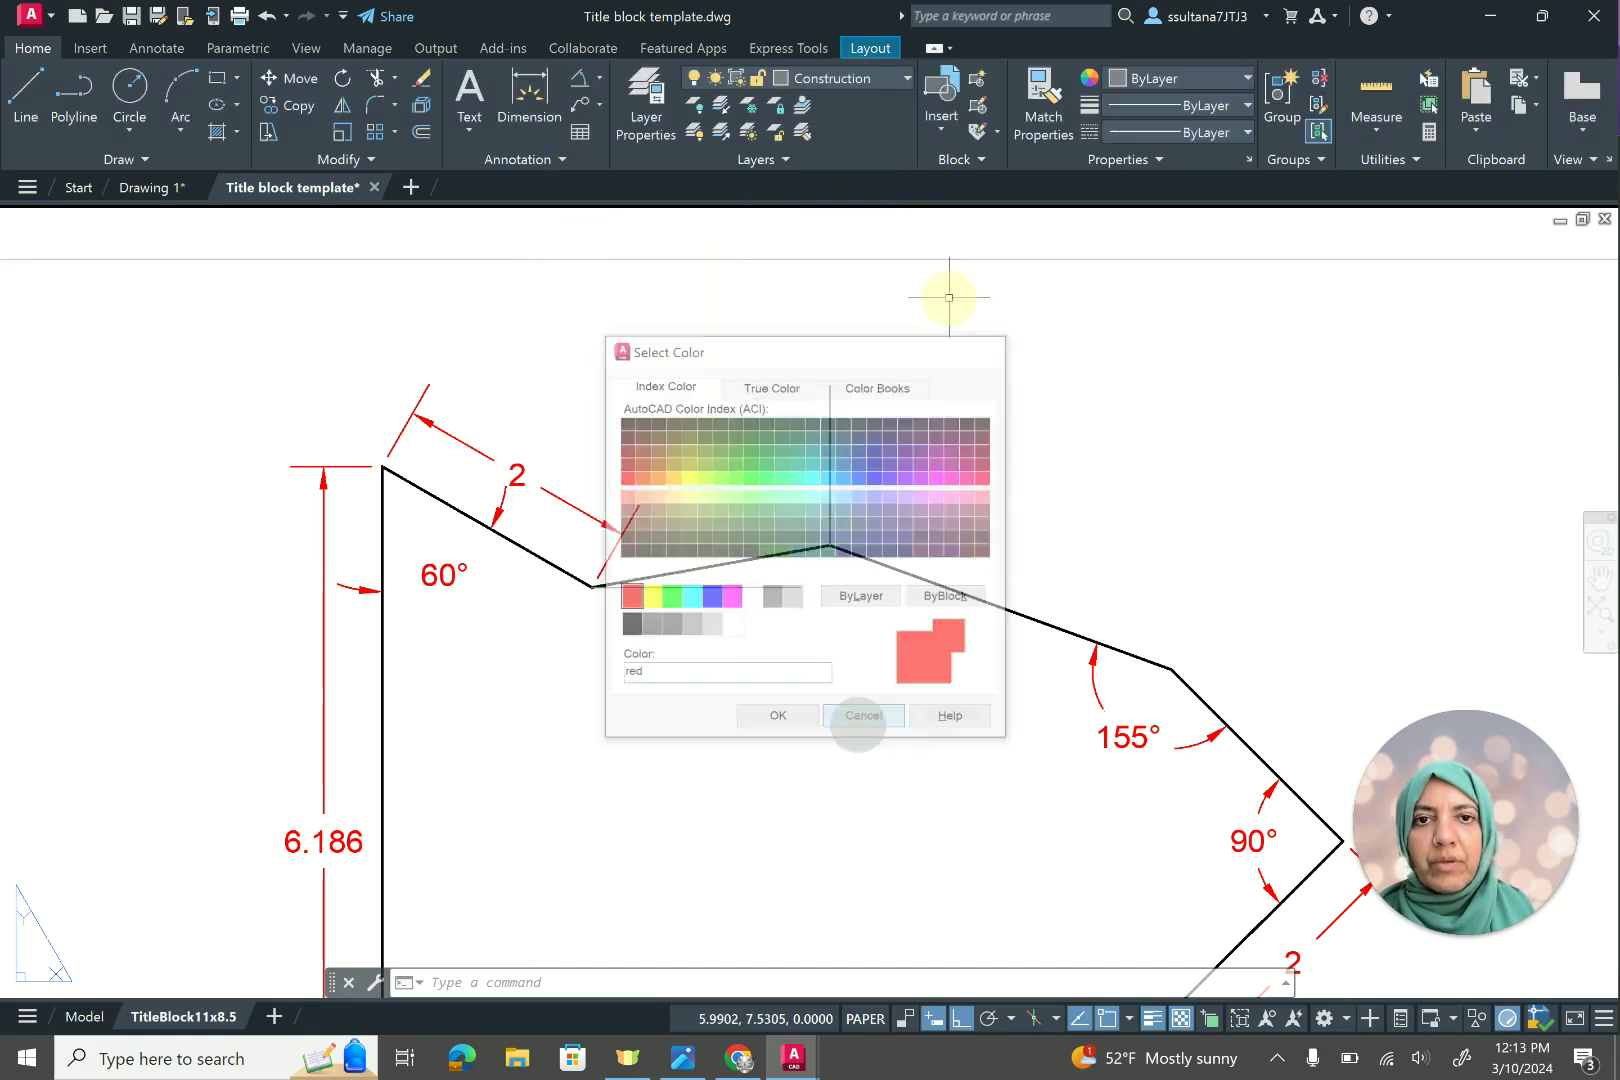
Make the Dimension layer current and add an angular dimension outside the outline between the vertical reference line and the long upper sloped segment.
{"action": "left_click", "coordinate": [885, 79]}
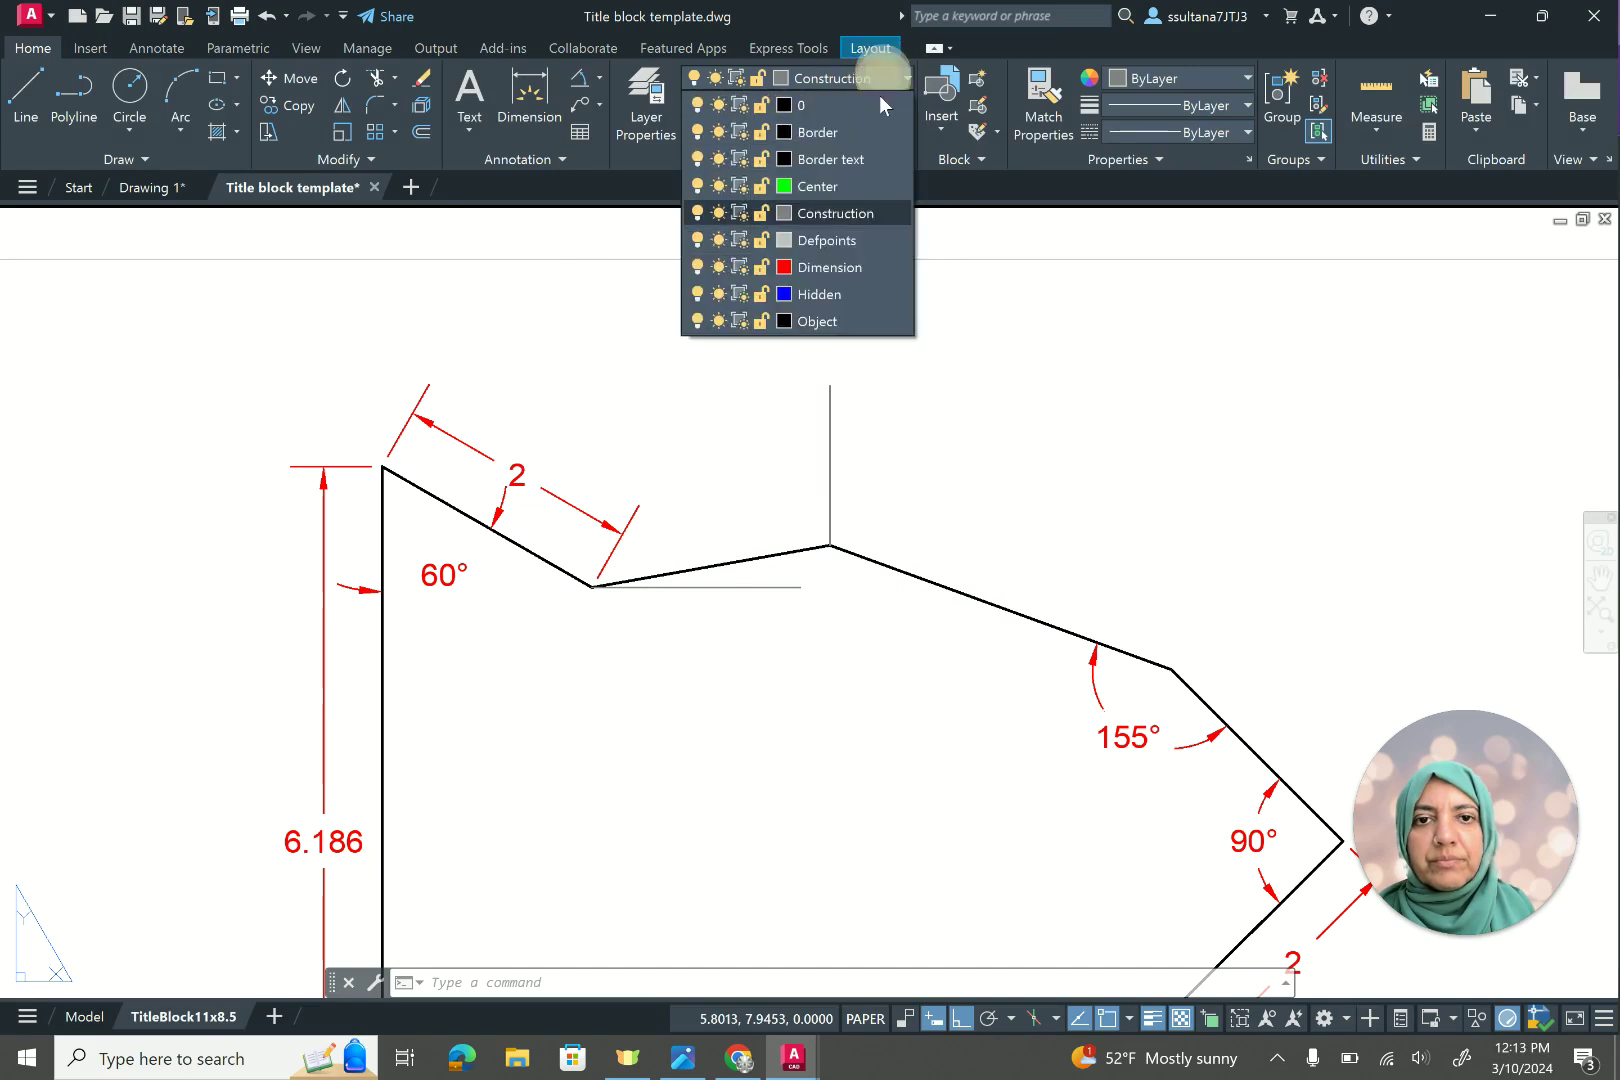
{"action": "left_click", "coordinate": [876, 274]}
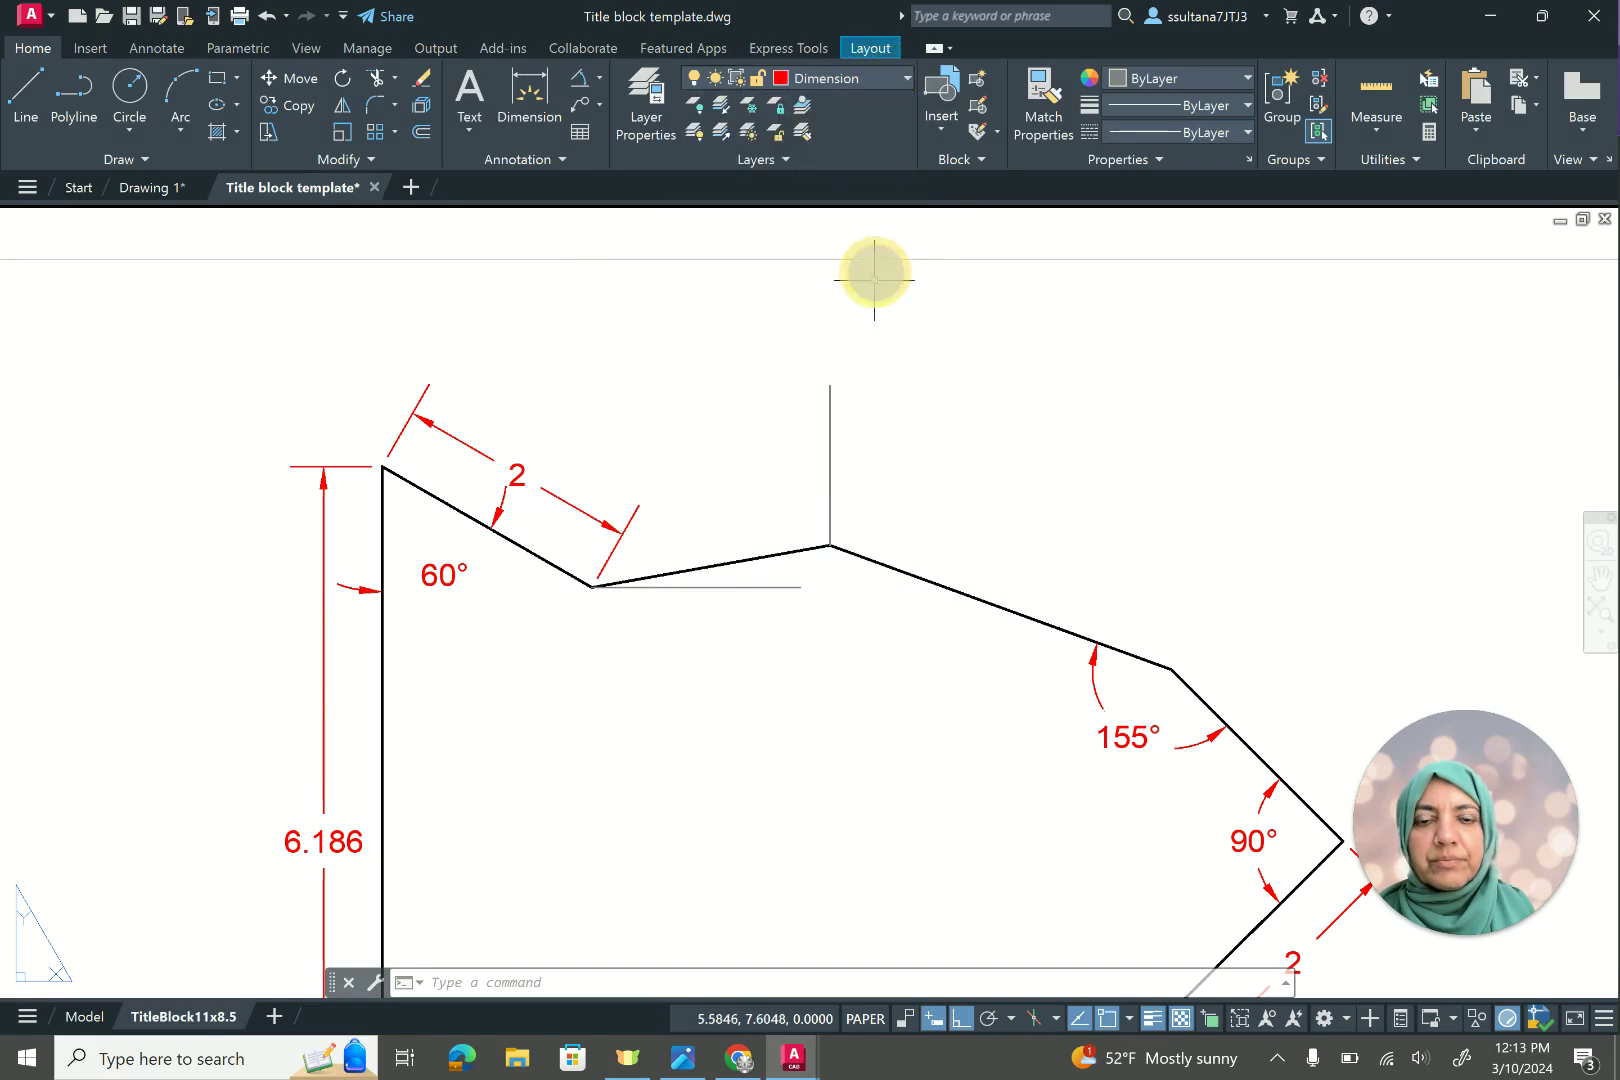
{"action": "left_click", "coordinate": [580, 80]}
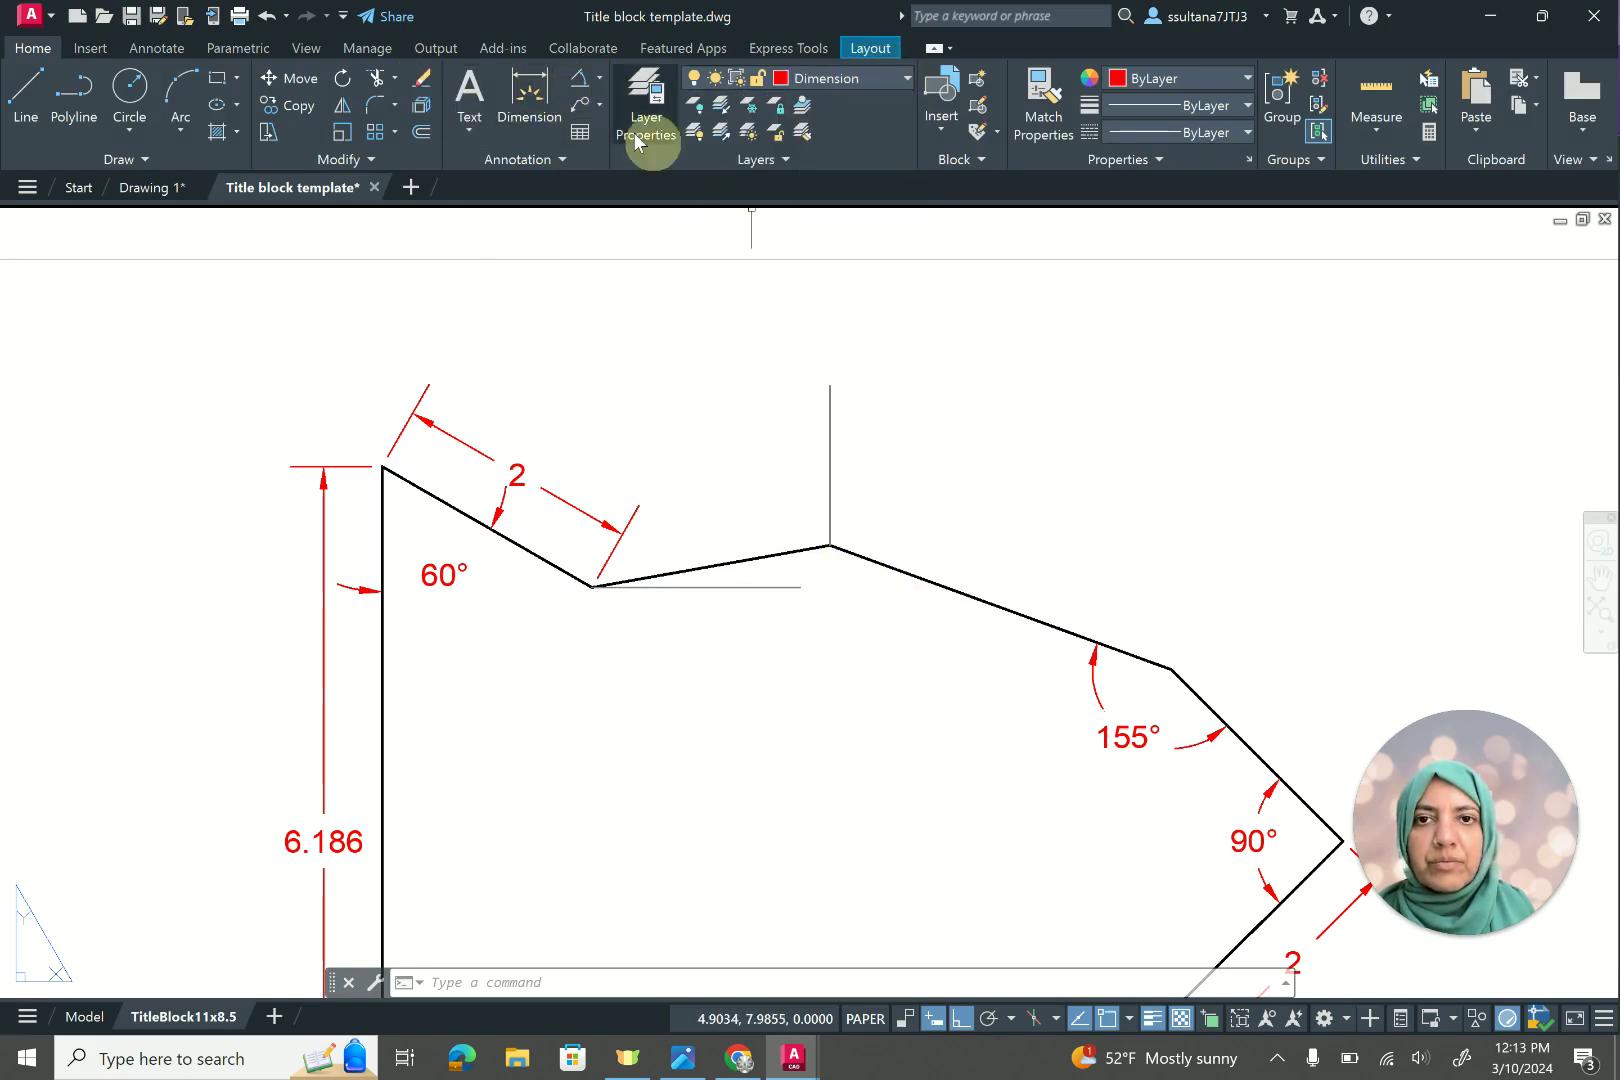
{"action": "left_click", "coordinate": [580, 80]}
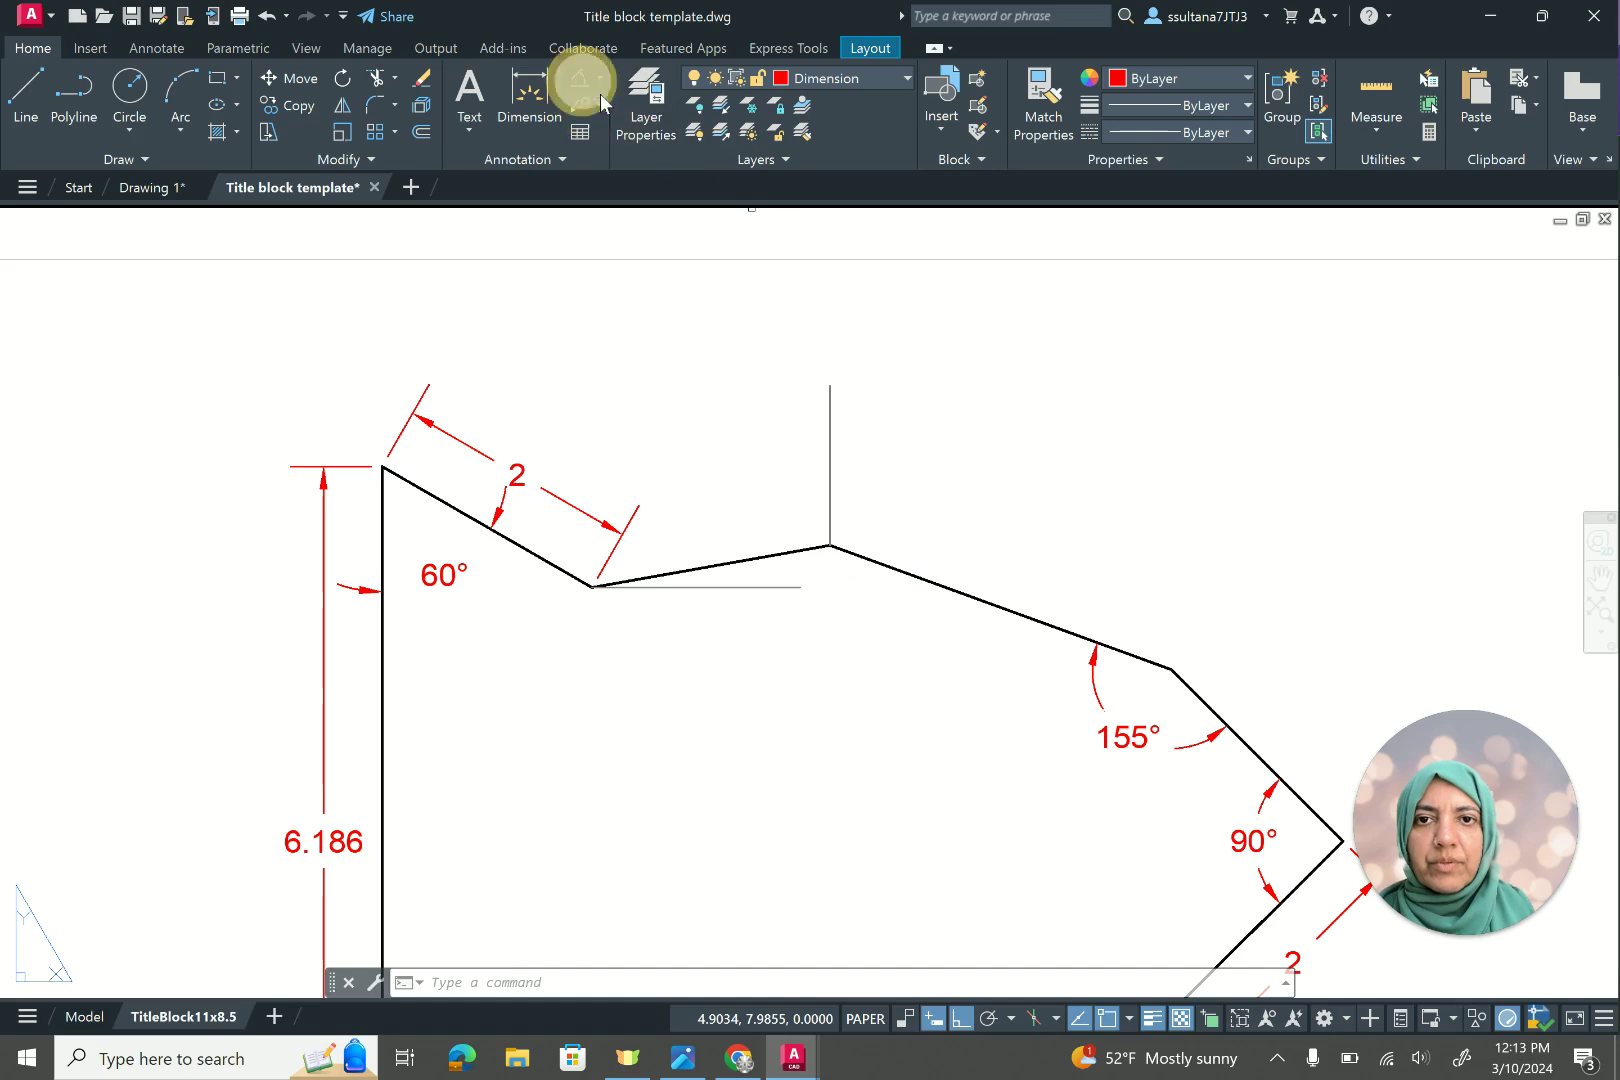
{"action": "left_click", "coordinate": [829, 481]}
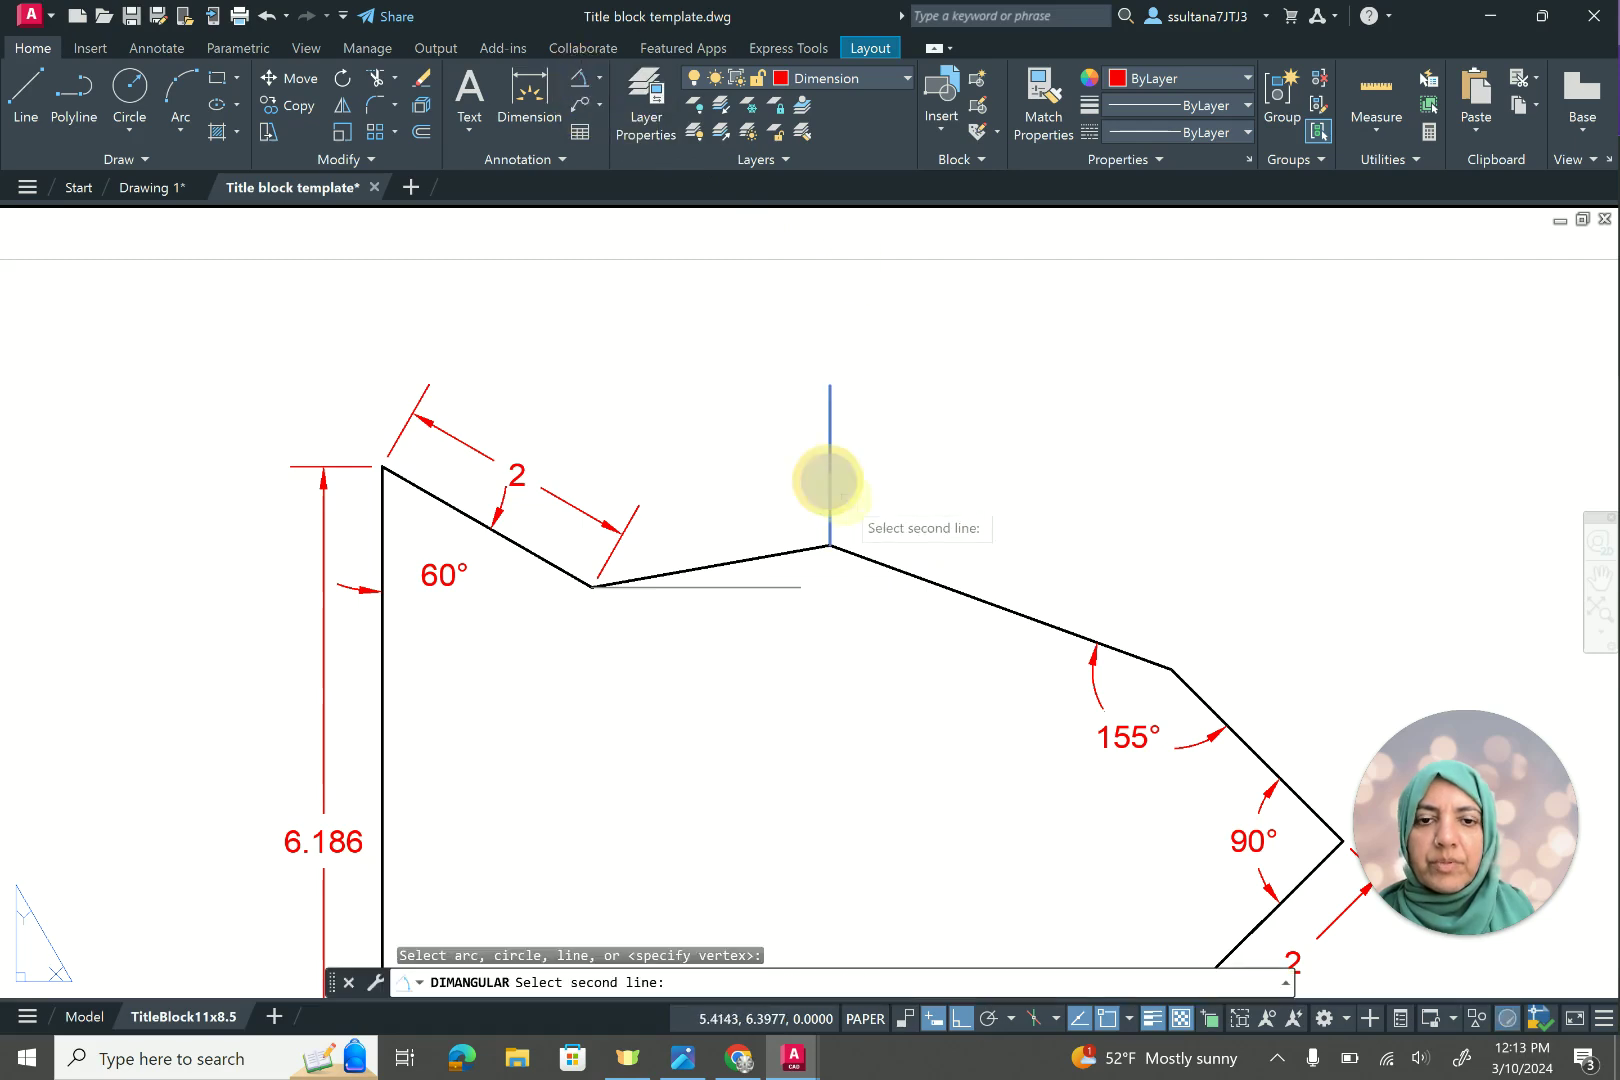
{"action": "left_click", "coordinate": [866, 559]}
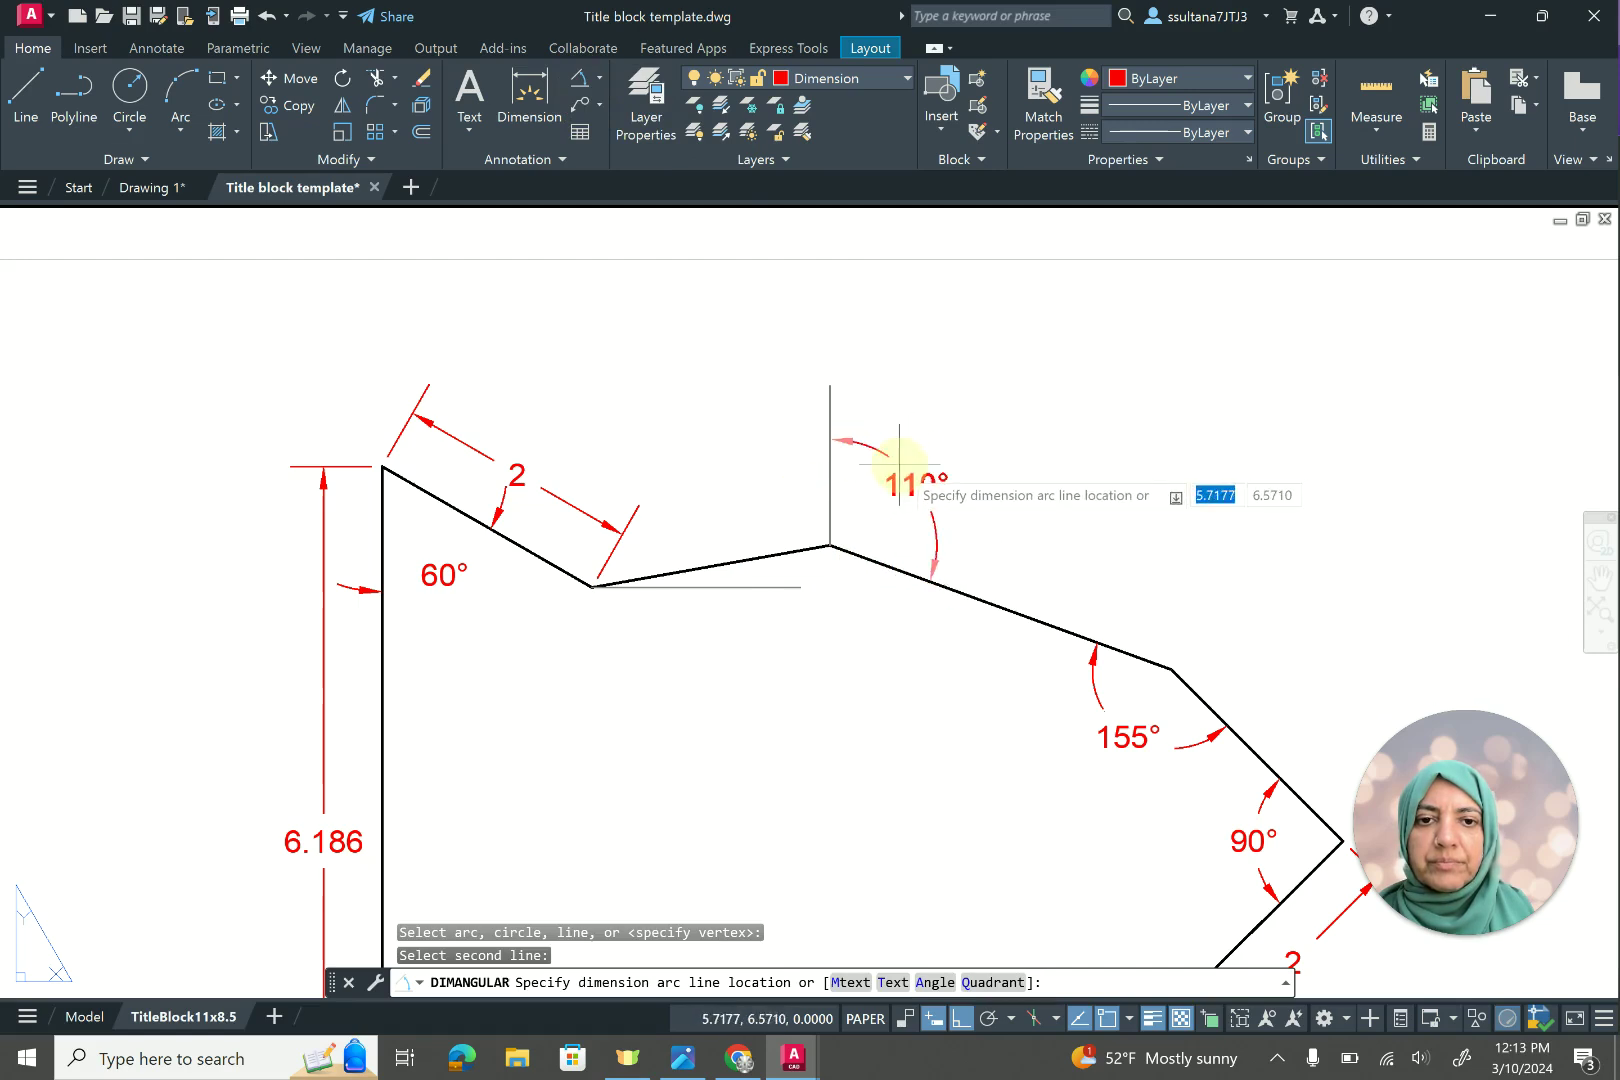
{"action": "left_click", "coordinate": [899, 463]}
Add an angular dimension between the horizontal reference line and the short sloped segment rising from the upper notch.
{"action": "scroll", "coordinate": [581, 655], "scroll_direction": "up", "scroll_amount": 4}
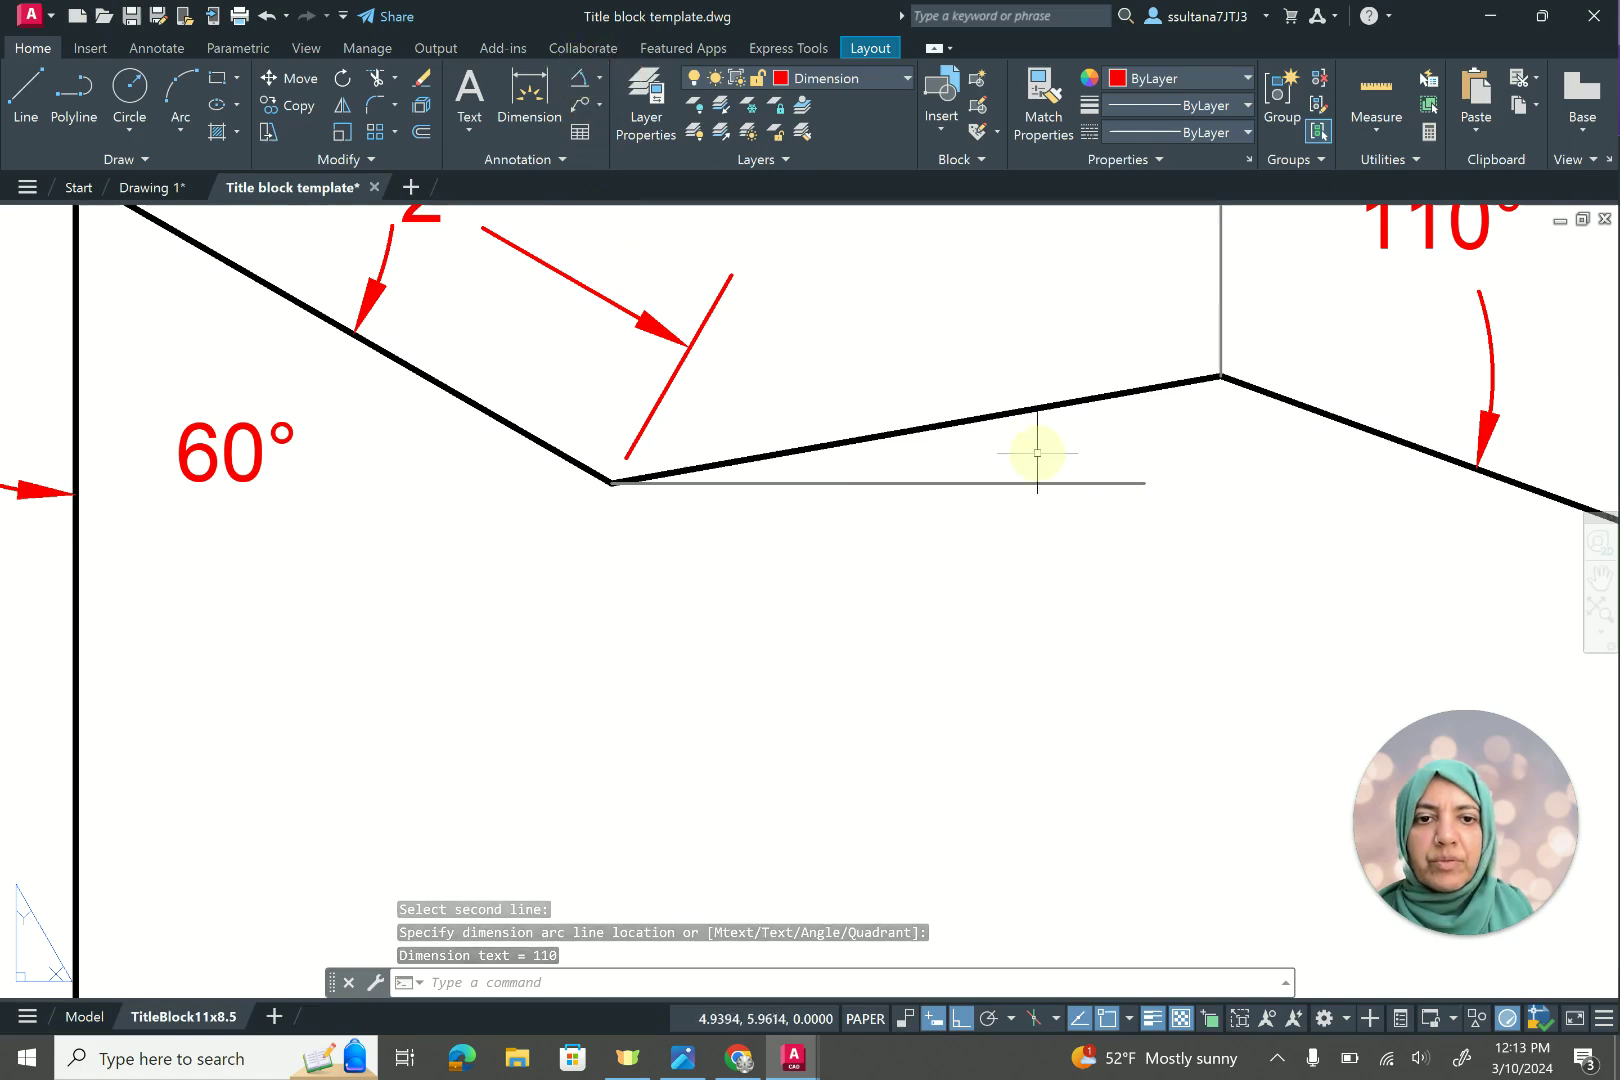
{"action": "left_click", "coordinate": [584, 84]}
{"action": "left_click", "coordinate": [1003, 484]}
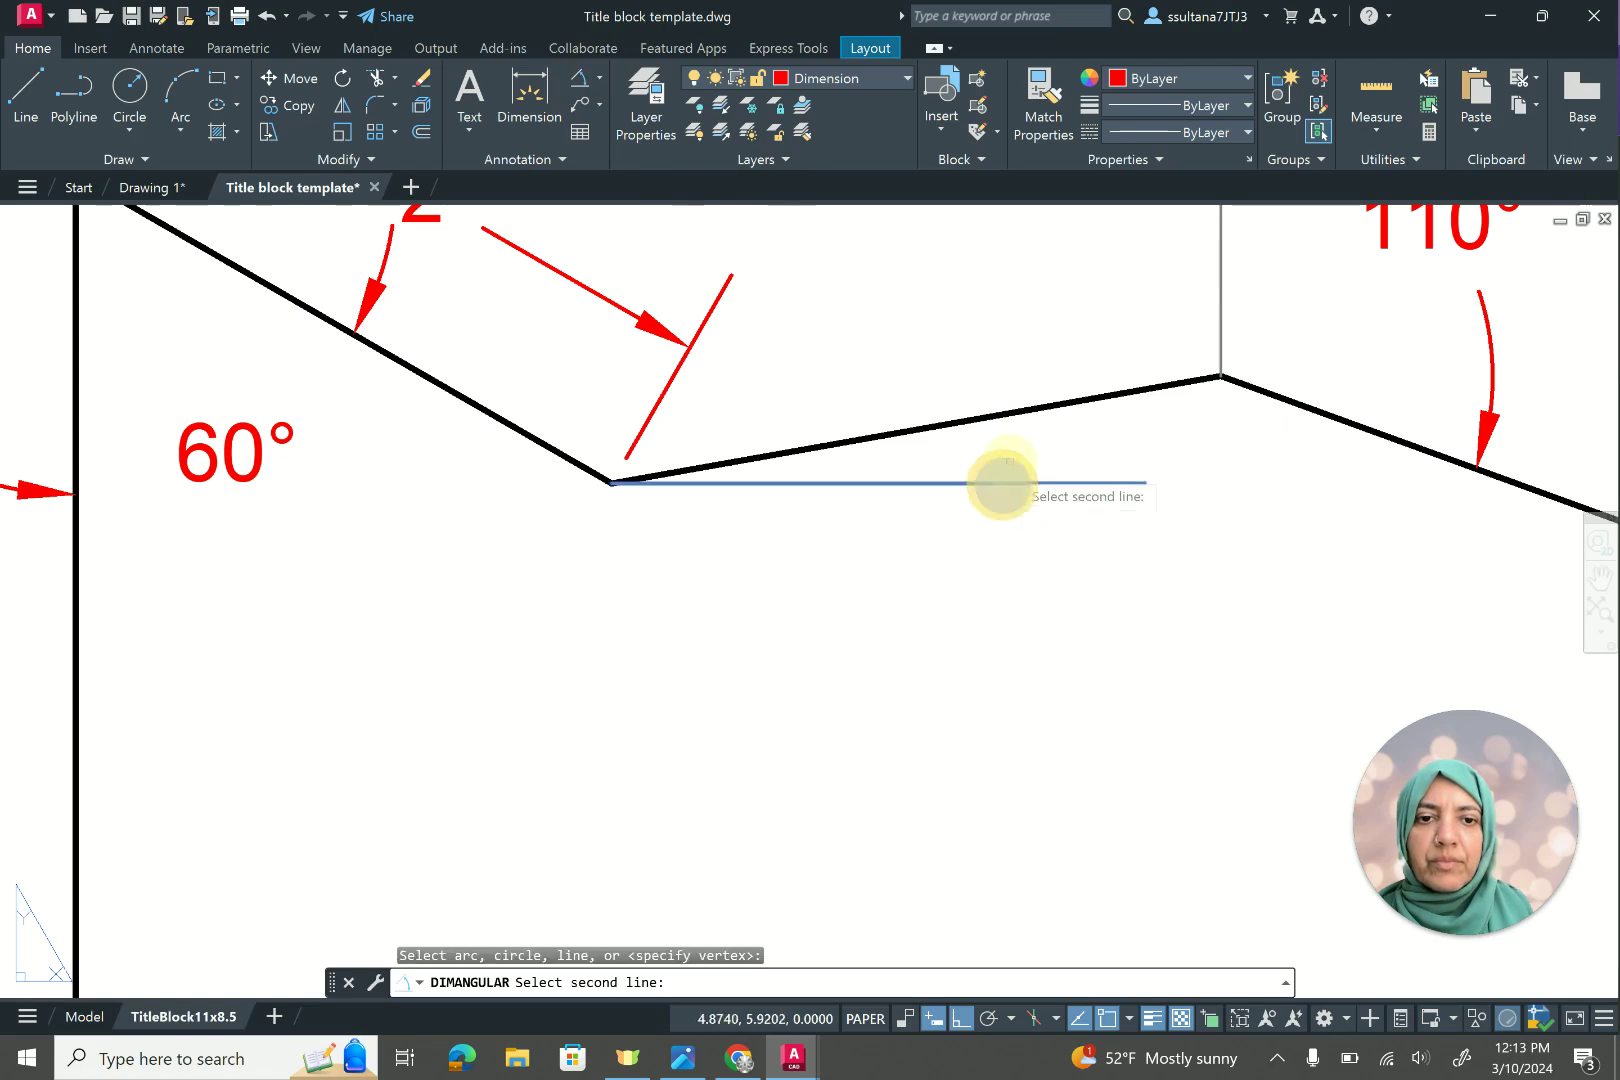
{"action": "left_click", "coordinate": [1019, 409]}
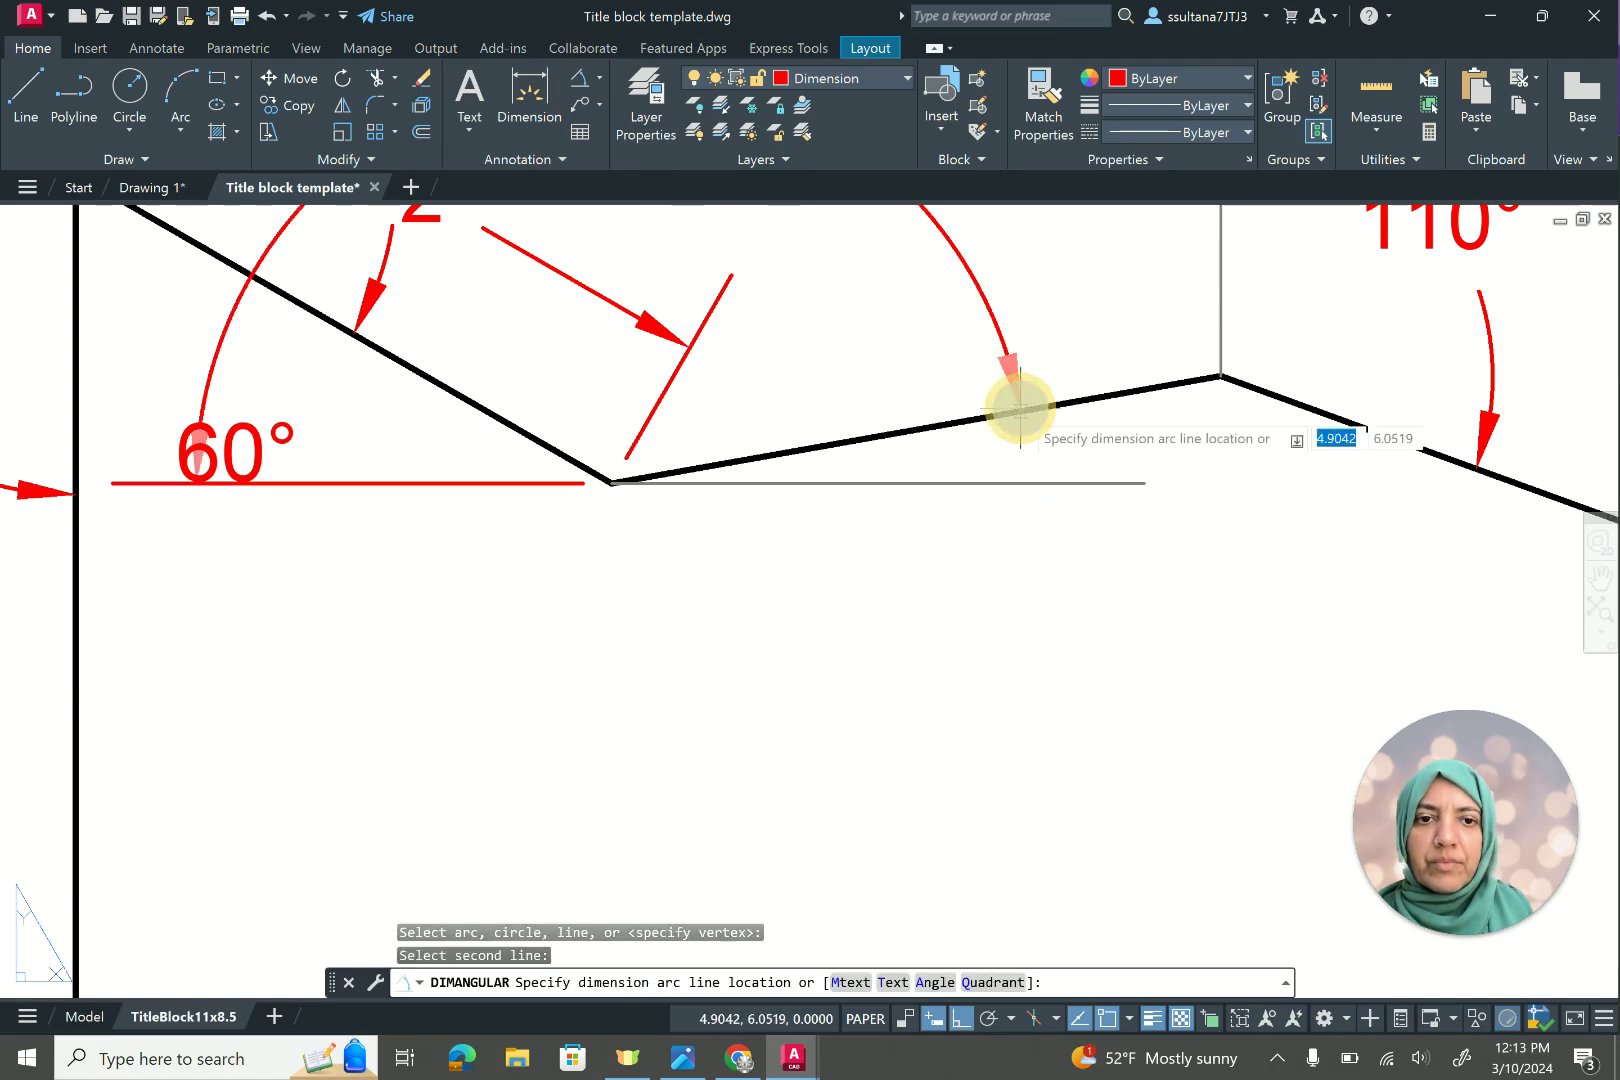
{"action": "left_click", "coordinate": [1026, 470]}
{"action": "scroll", "coordinate": [820, 445], "scroll_direction": "down", "scroll_amount": 4}
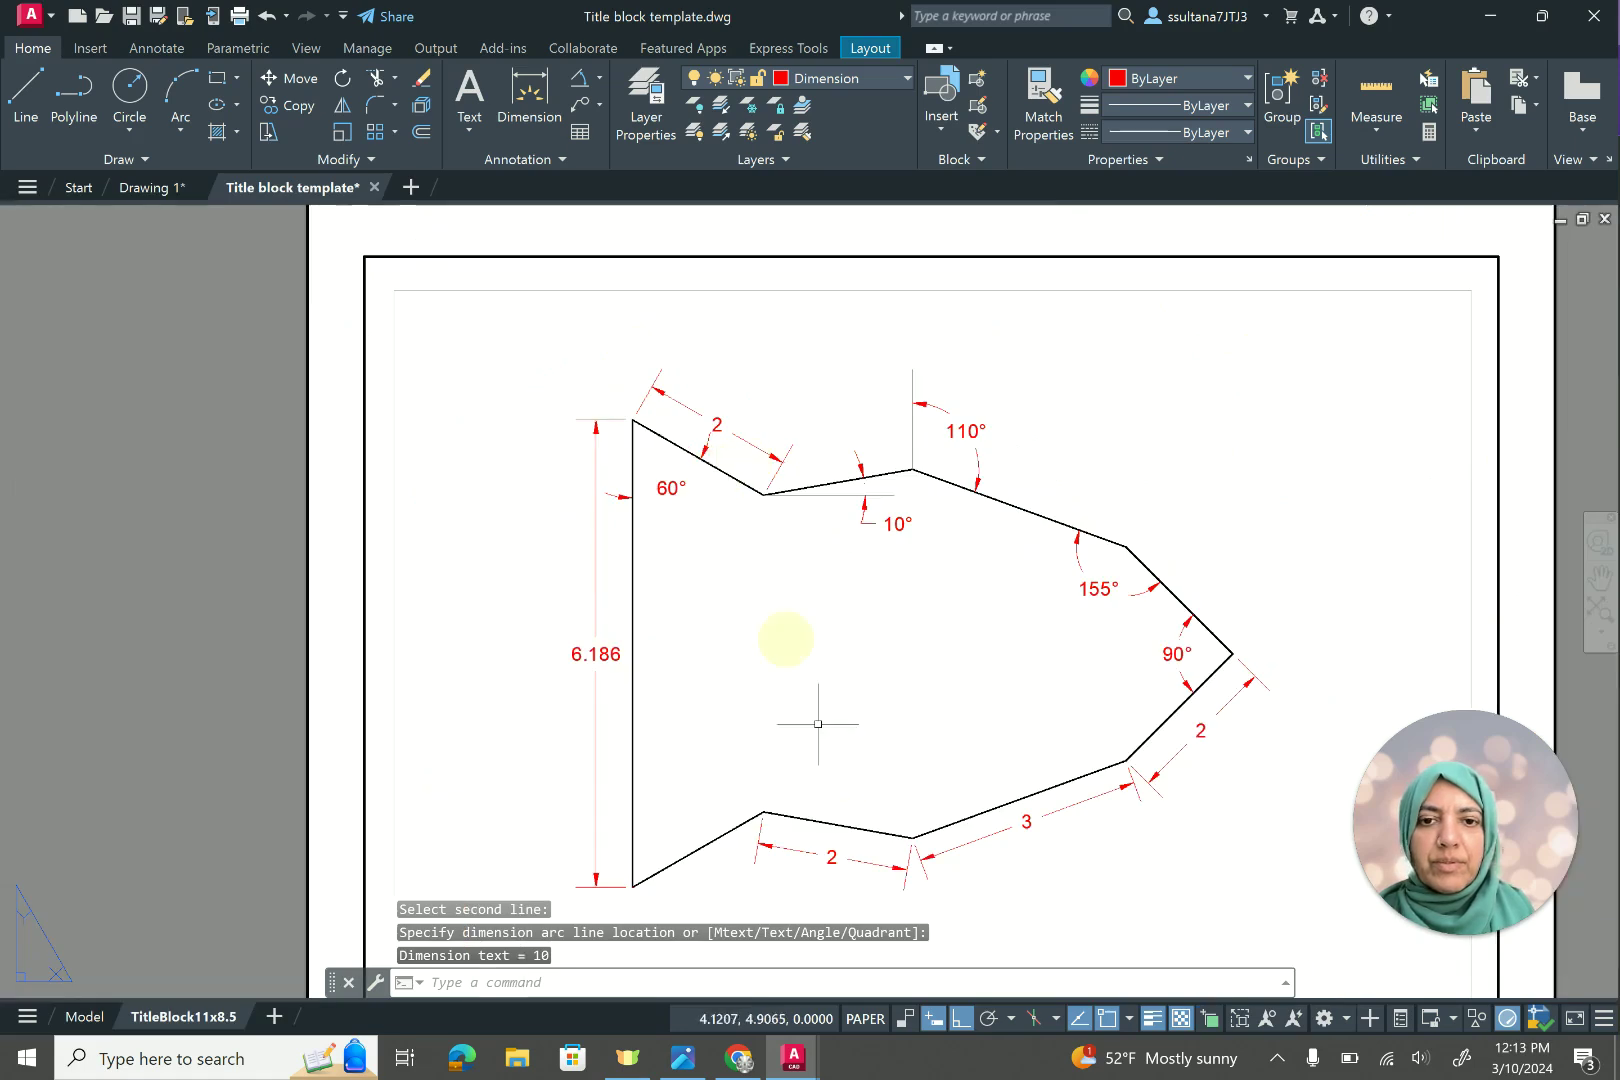
Open the title block text for editing and complete the drawing entry as DRAWING 4.
{"action": "scroll", "coordinate": [762, 482], "scroll_direction": "down", "scroll_amount": 2}
{"action": "scroll", "coordinate": [975, 777], "scroll_direction": "up", "scroll_amount": 2}
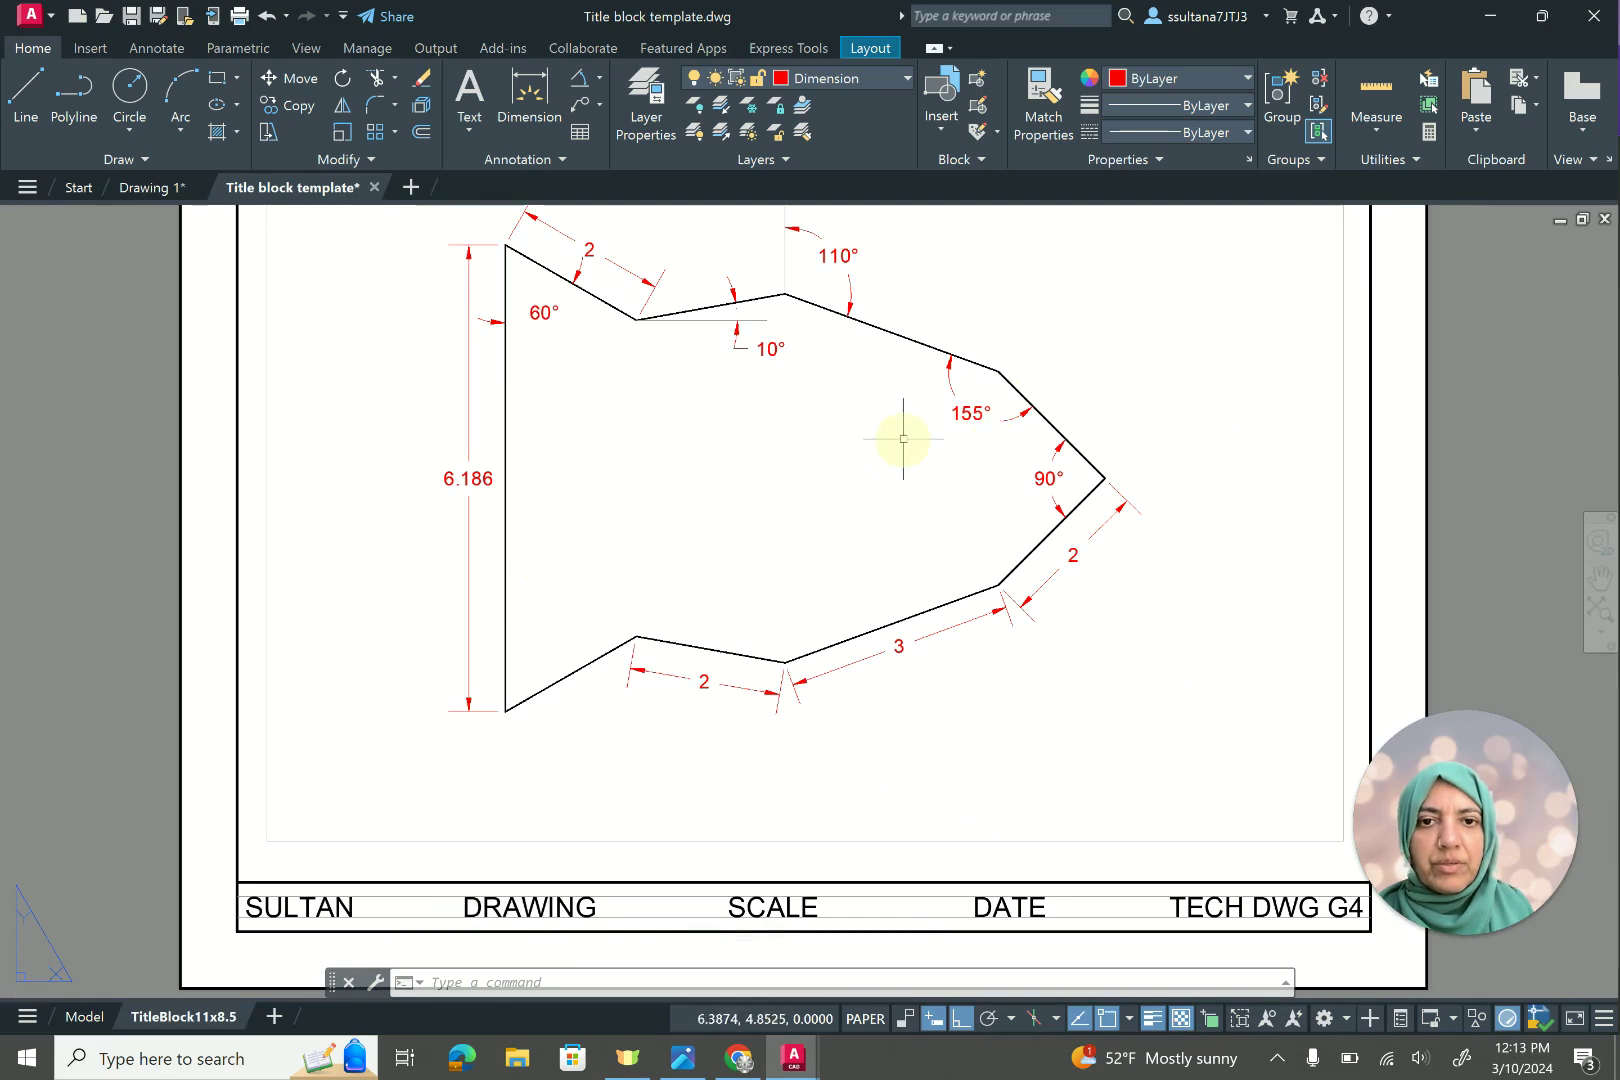
{"action": "scroll", "coordinate": [764, 593], "scroll_direction": "down", "scroll_amount": 2}
{"action": "scroll", "coordinate": [808, 532], "scroll_direction": "up", "scroll_amount": 2}
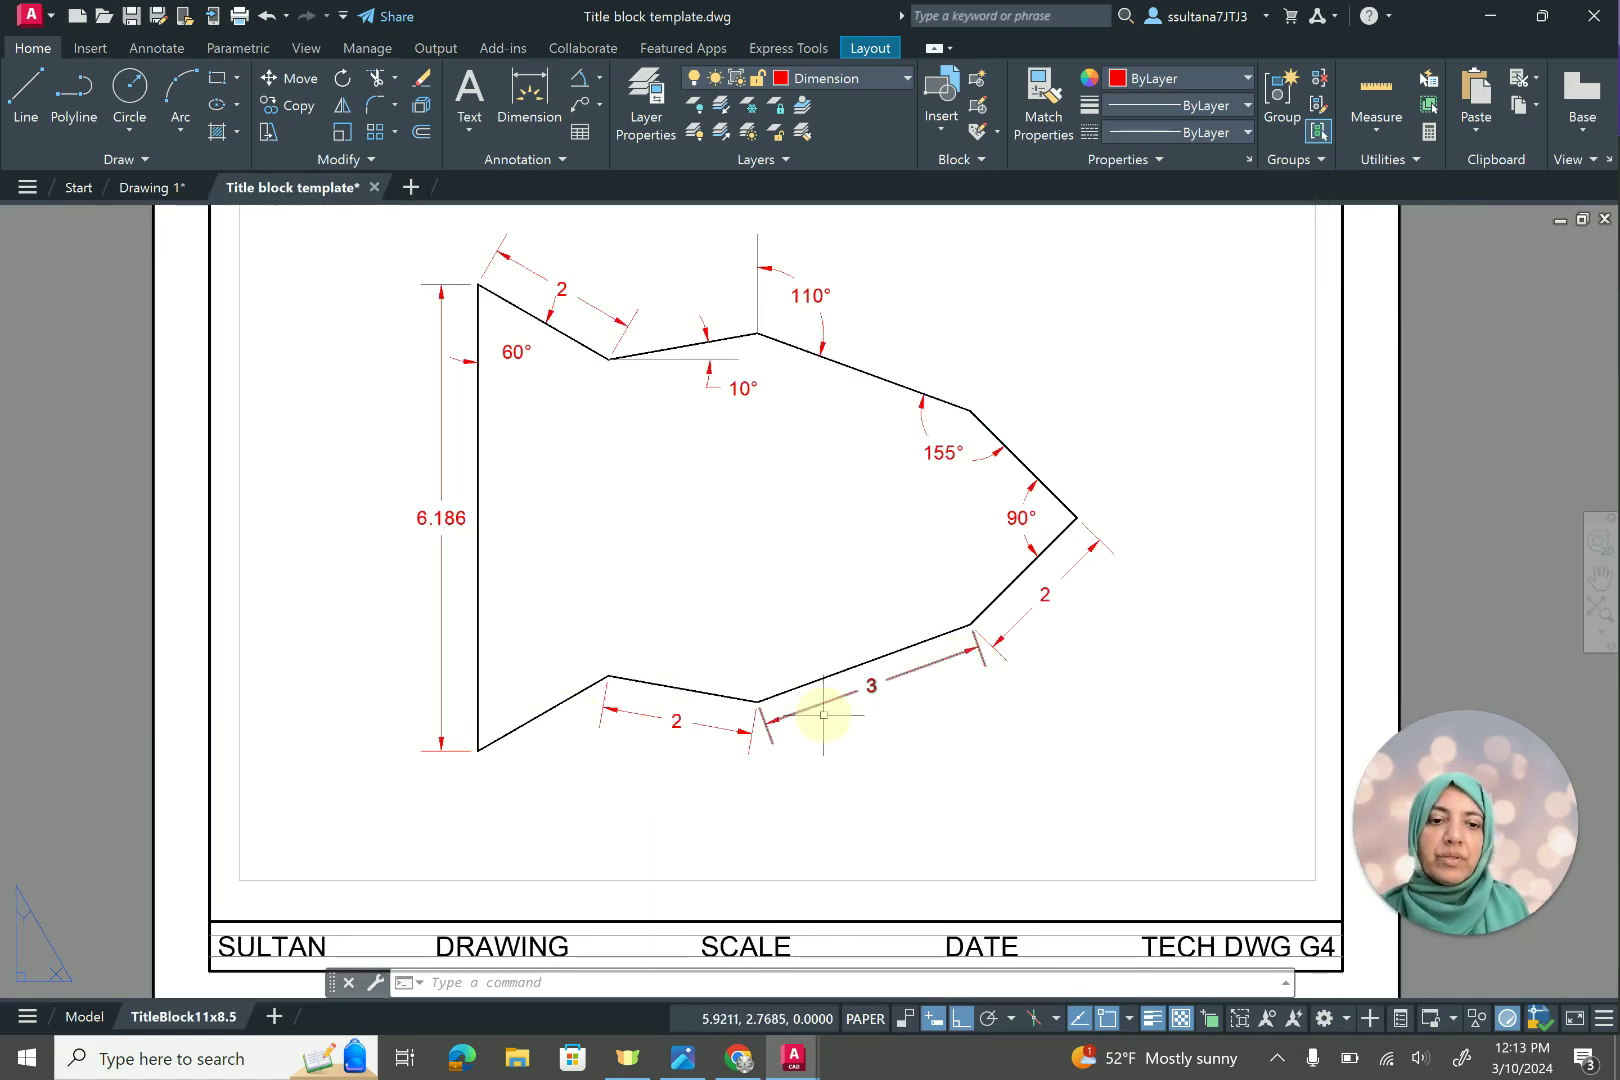
{"action": "scroll", "coordinate": [708, 699], "scroll_direction": "down", "scroll_amount": 2}
{"action": "scroll", "coordinate": [613, 822], "scroll_direction": "up", "scroll_amount": 2}
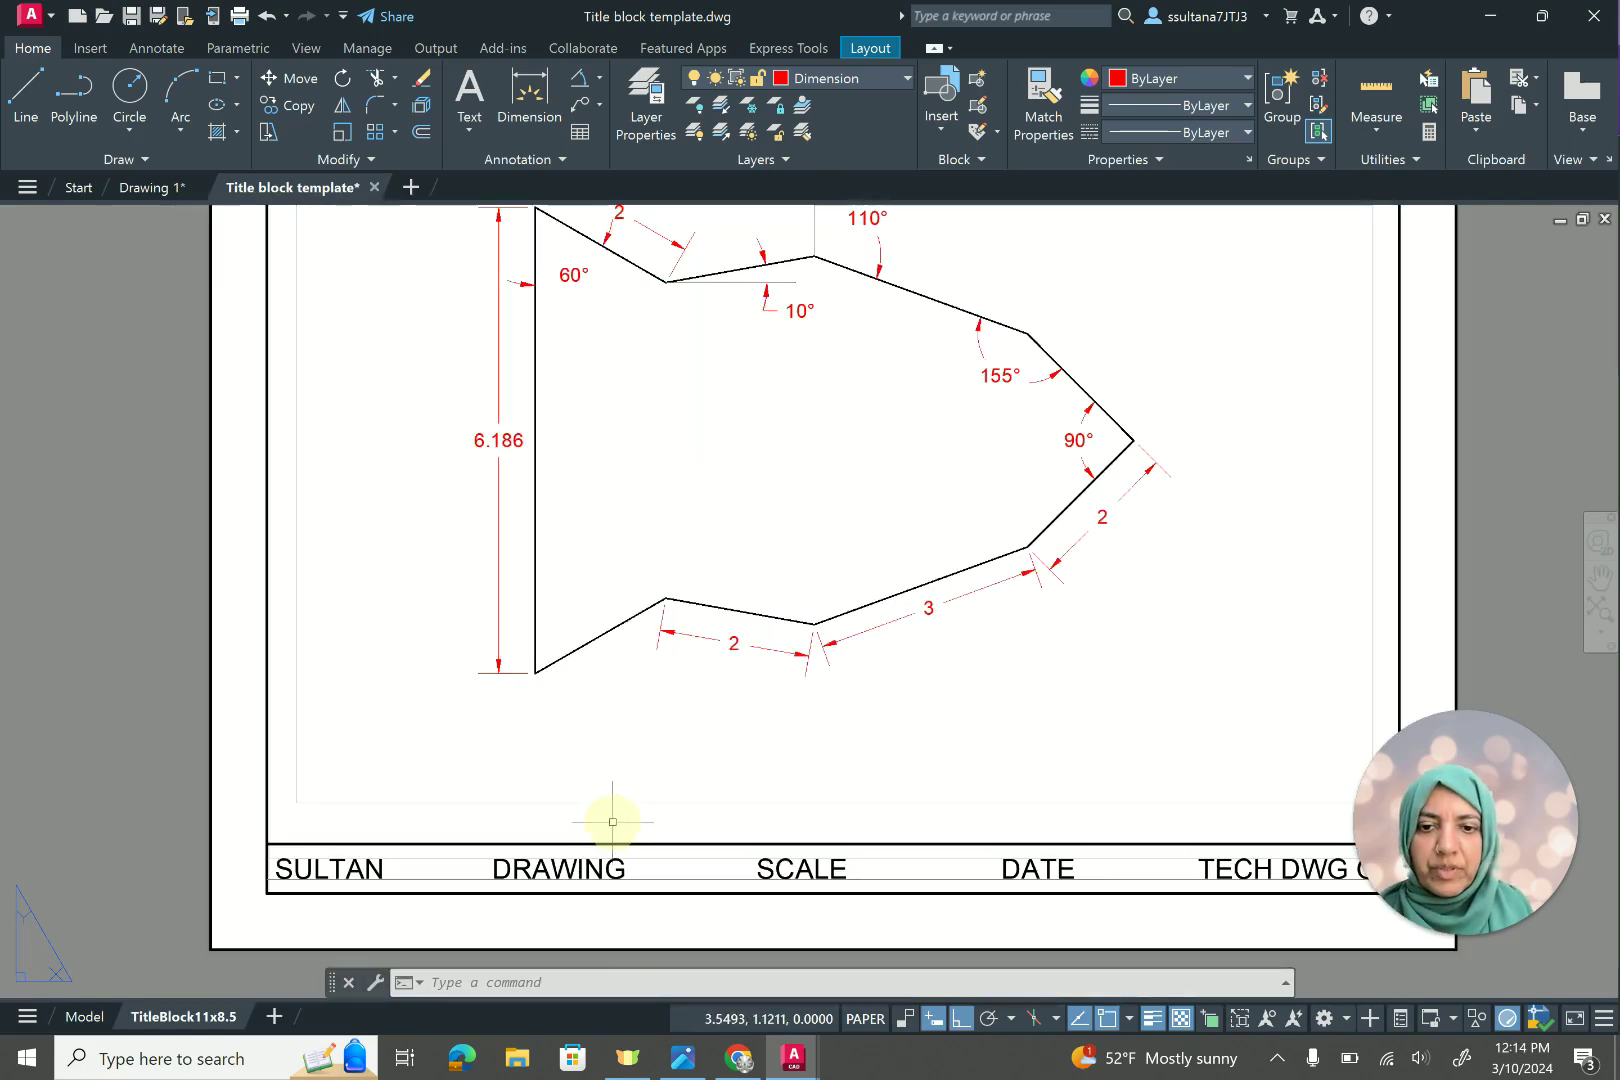
{"action": "left_click", "coordinate": [600, 869]}
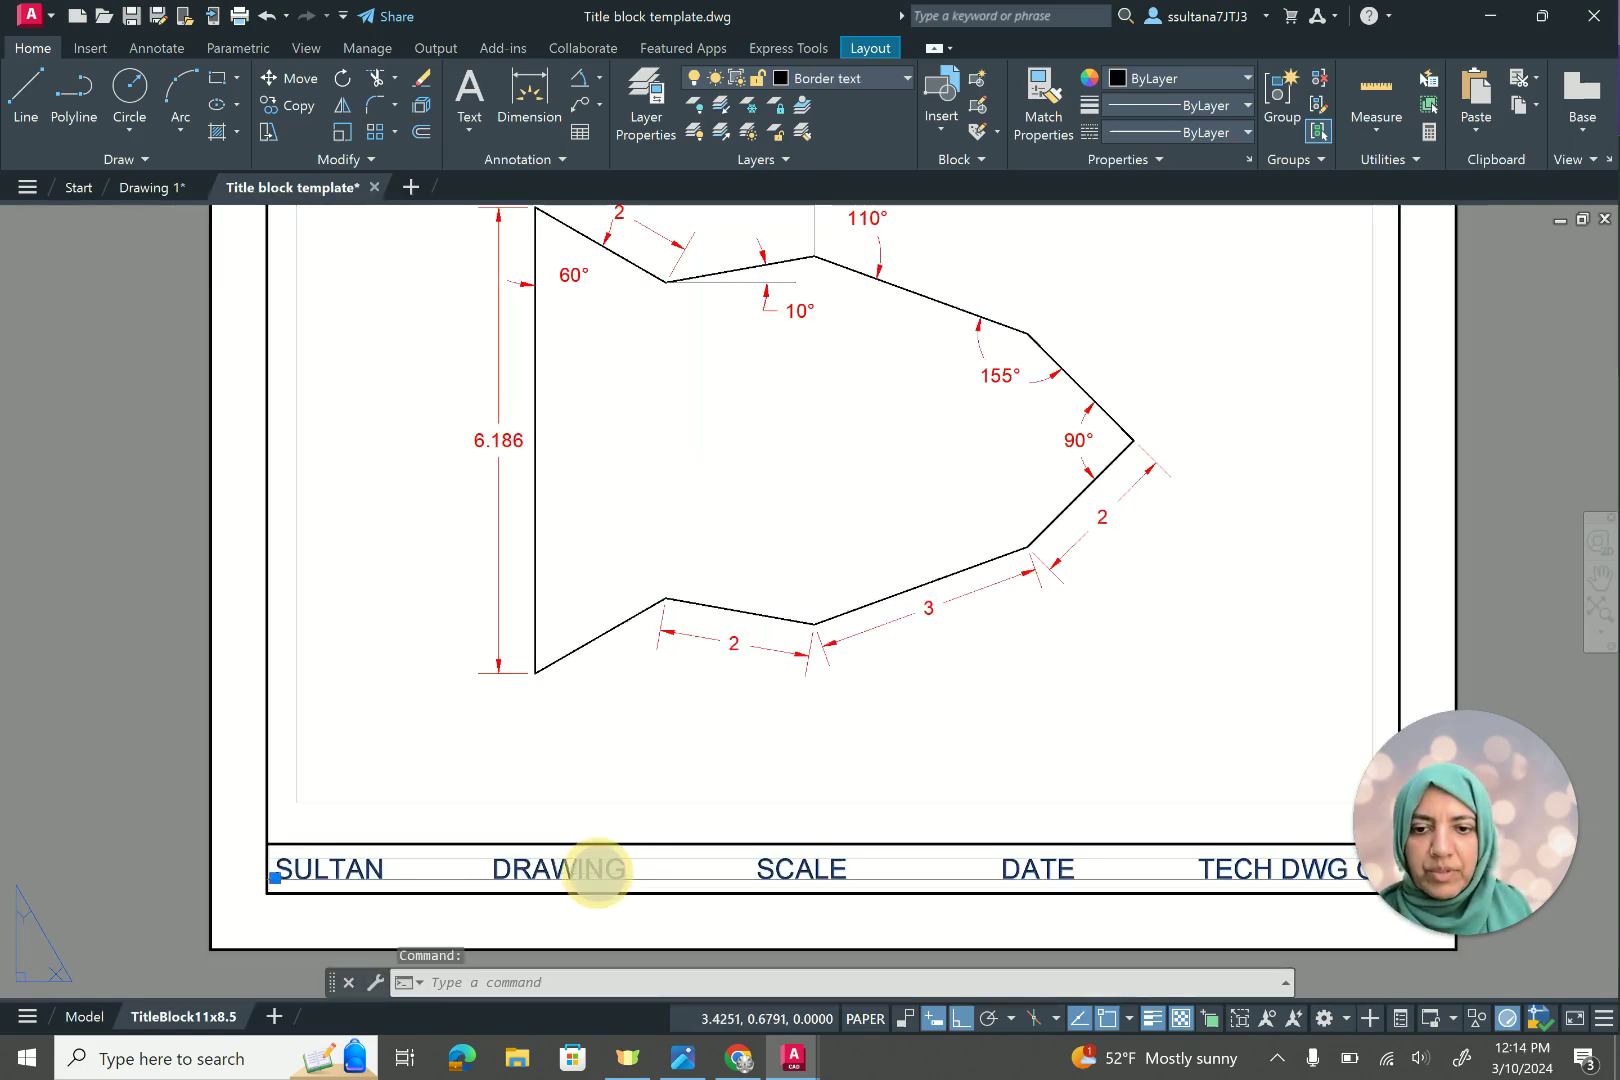
{"action": "double_click", "coordinate": [600, 869]}
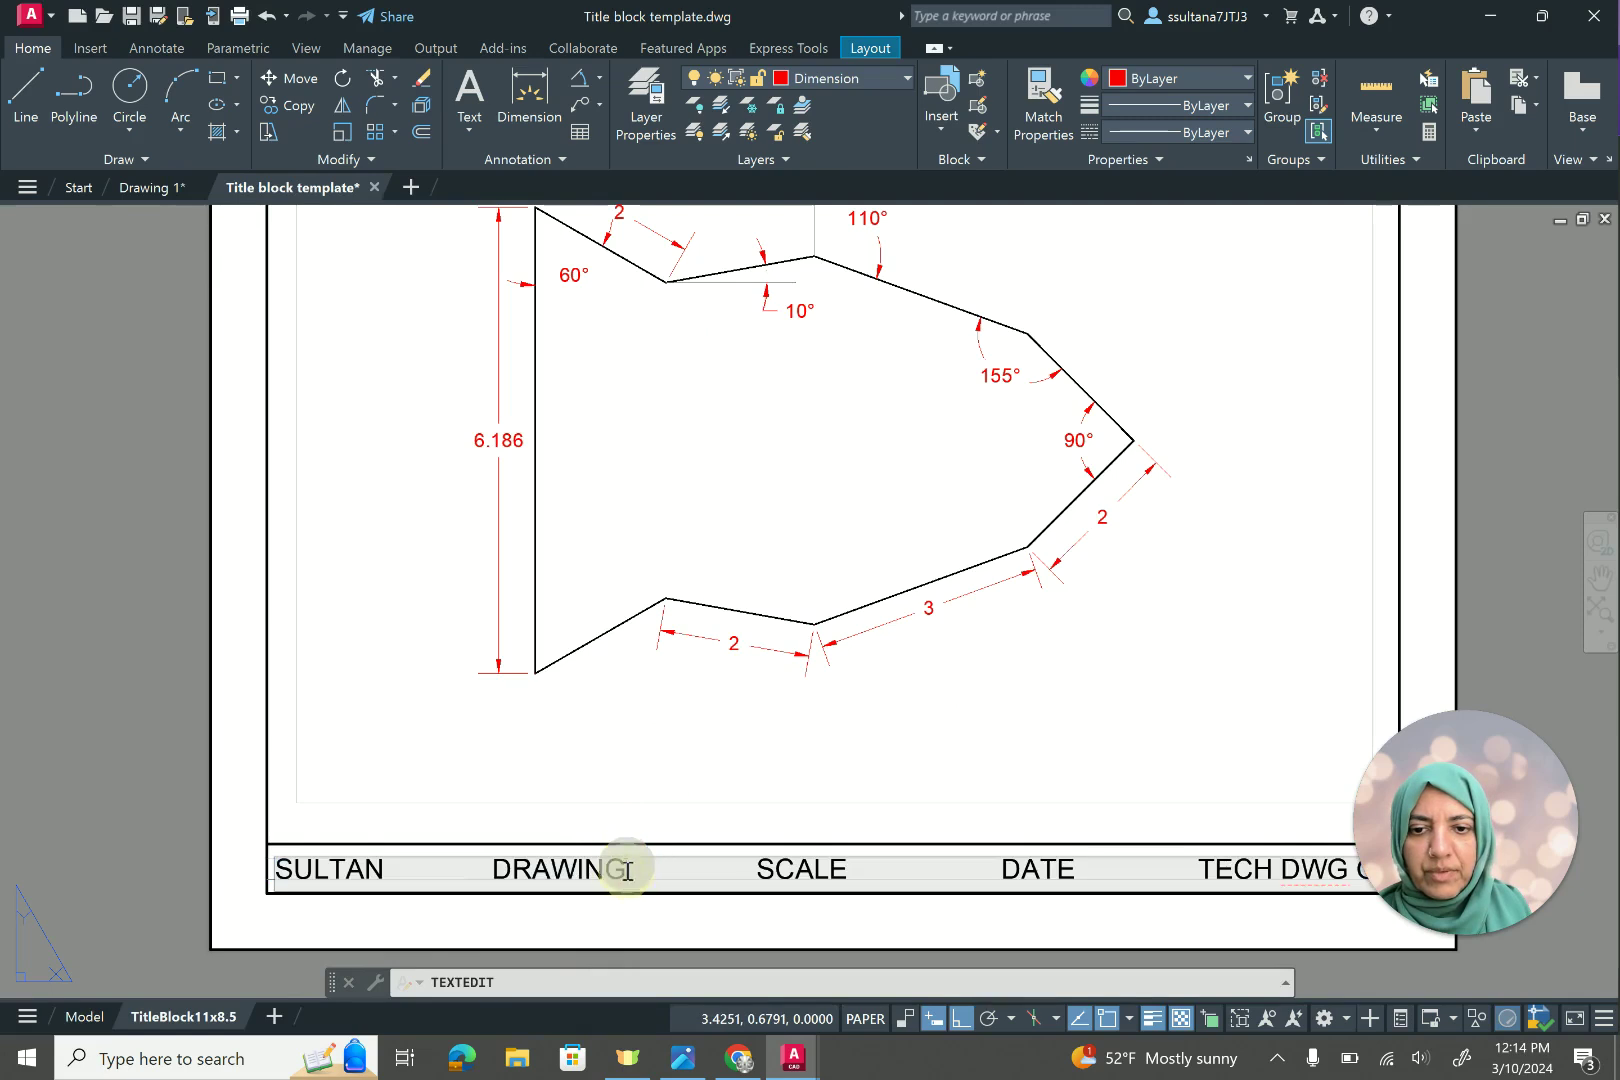
{"action": "type", "text": "4"}
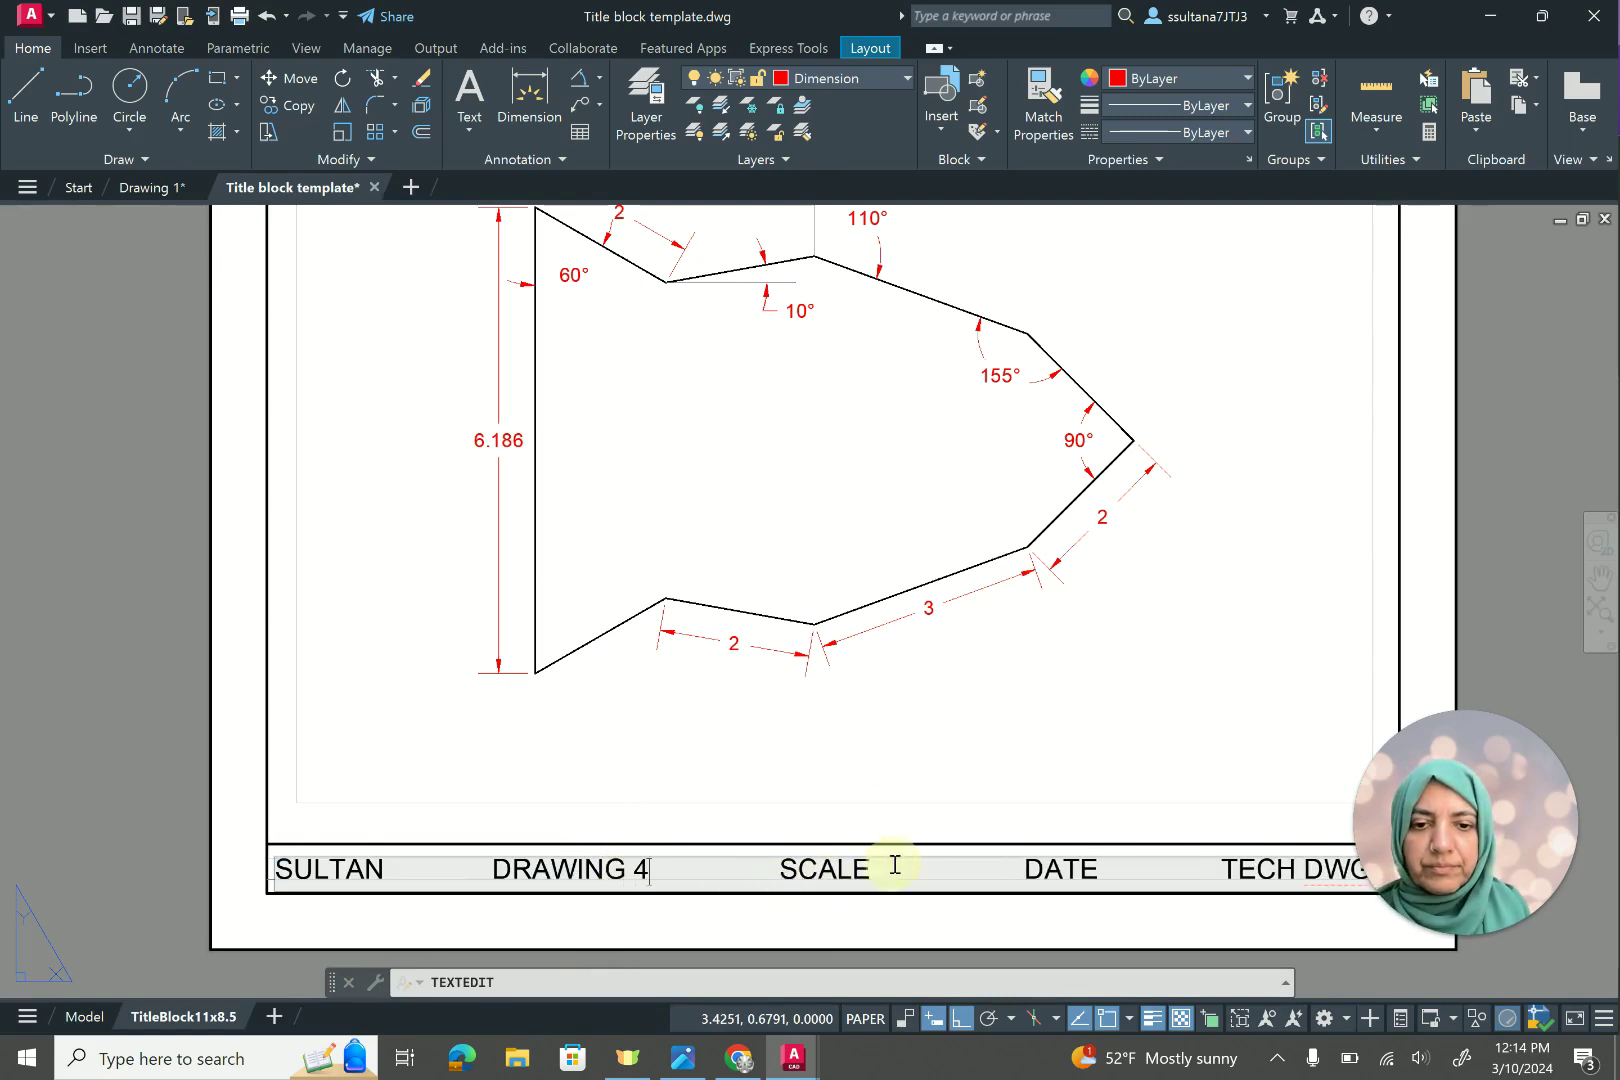
Complete the title block's scale entry as SCALE: 1:1.5.
{"action": "left_click", "coordinate": [895, 865]}
{"action": "double_click", "coordinate": [841, 873]}
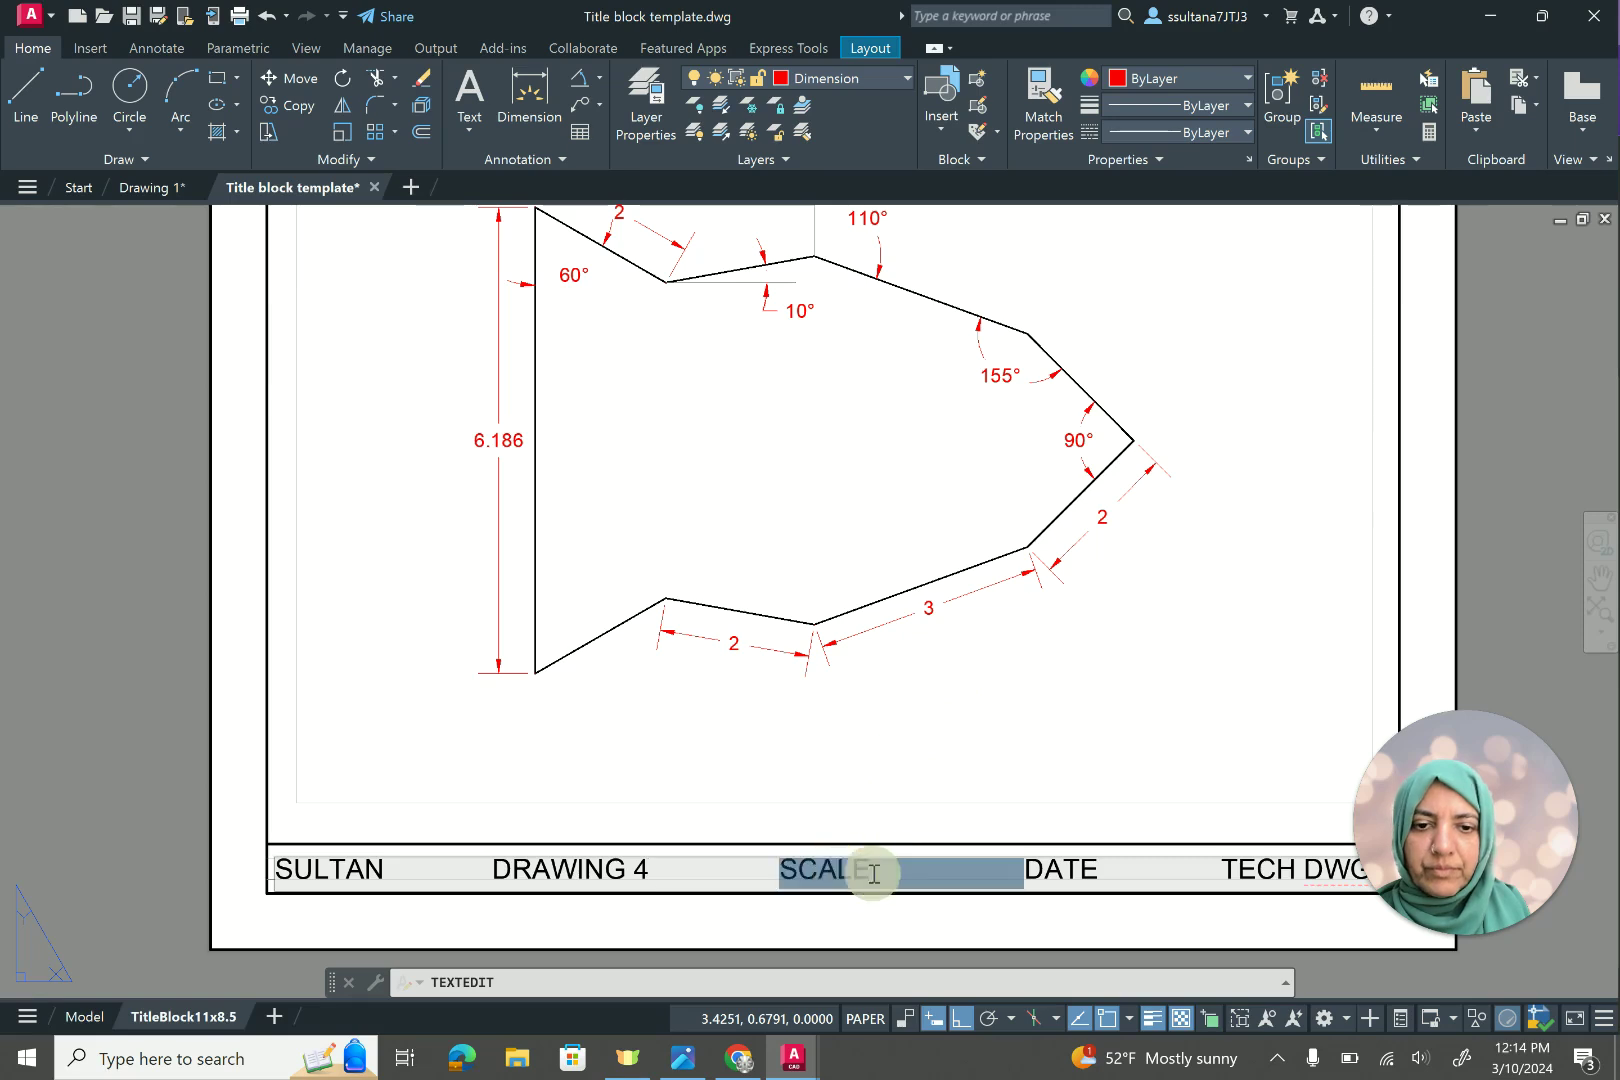
{"action": "left_click", "coordinate": [874, 873]}
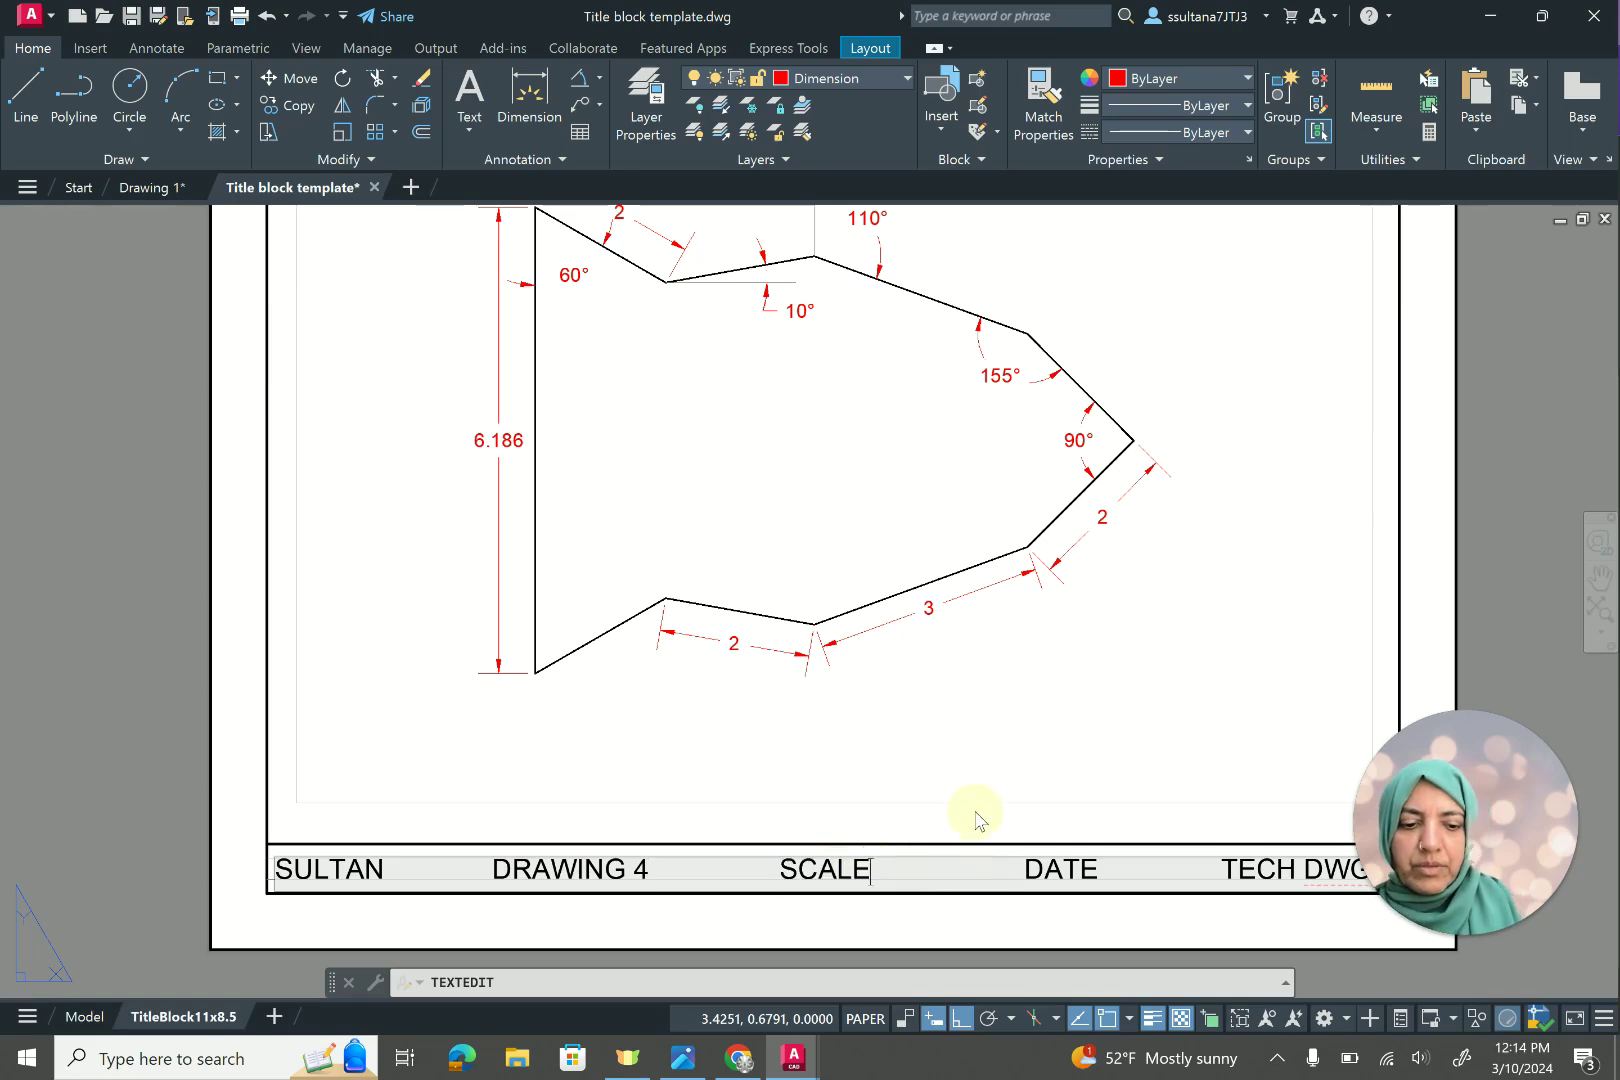
{"action": "type", "text": ": "}
{"action": "type", "text": "1:"}
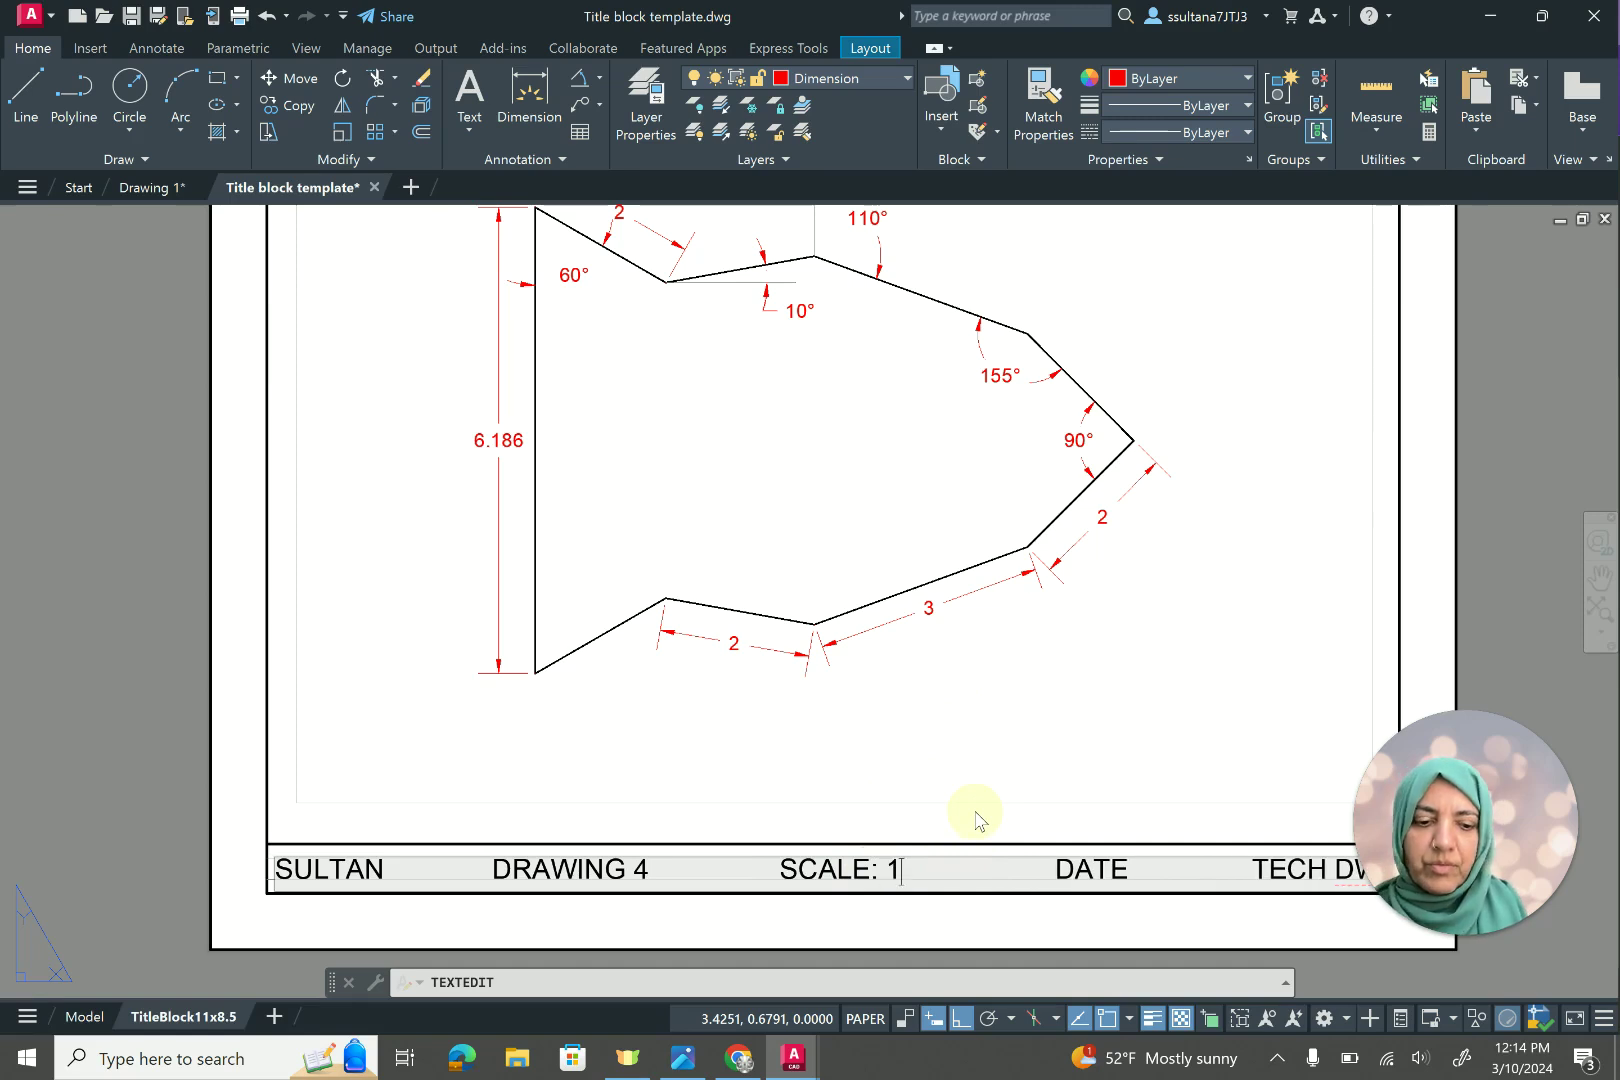
{"action": "type", "text": "1.5"}
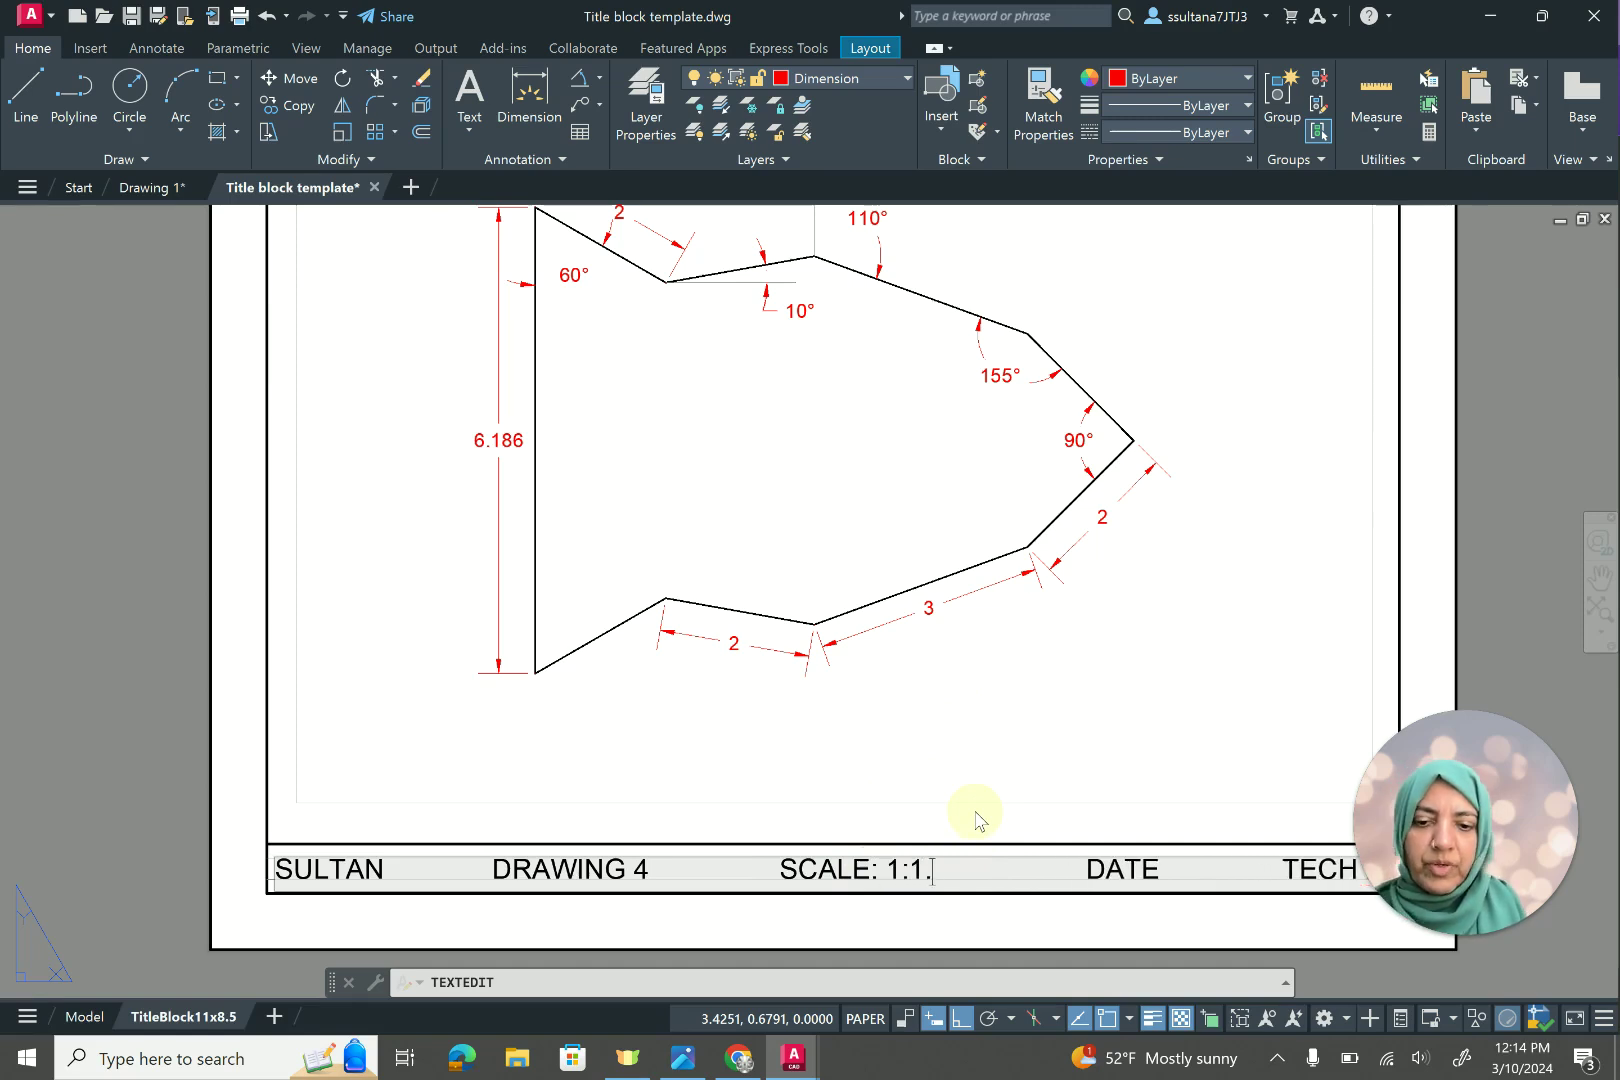
Remove extra spaces before the SCALE and DATE entries so the title block text fits within the border.
{"action": "left_click", "coordinate": [720, 873]}
{"action": "key", "text": "BackSpace"}
{"action": "key", "text": "BackSpace"}
{"action": "key", "text": "BackSpace"}
{"action": "key", "text": "BackSpace"}
{"action": "key", "text": "BackSpace"}
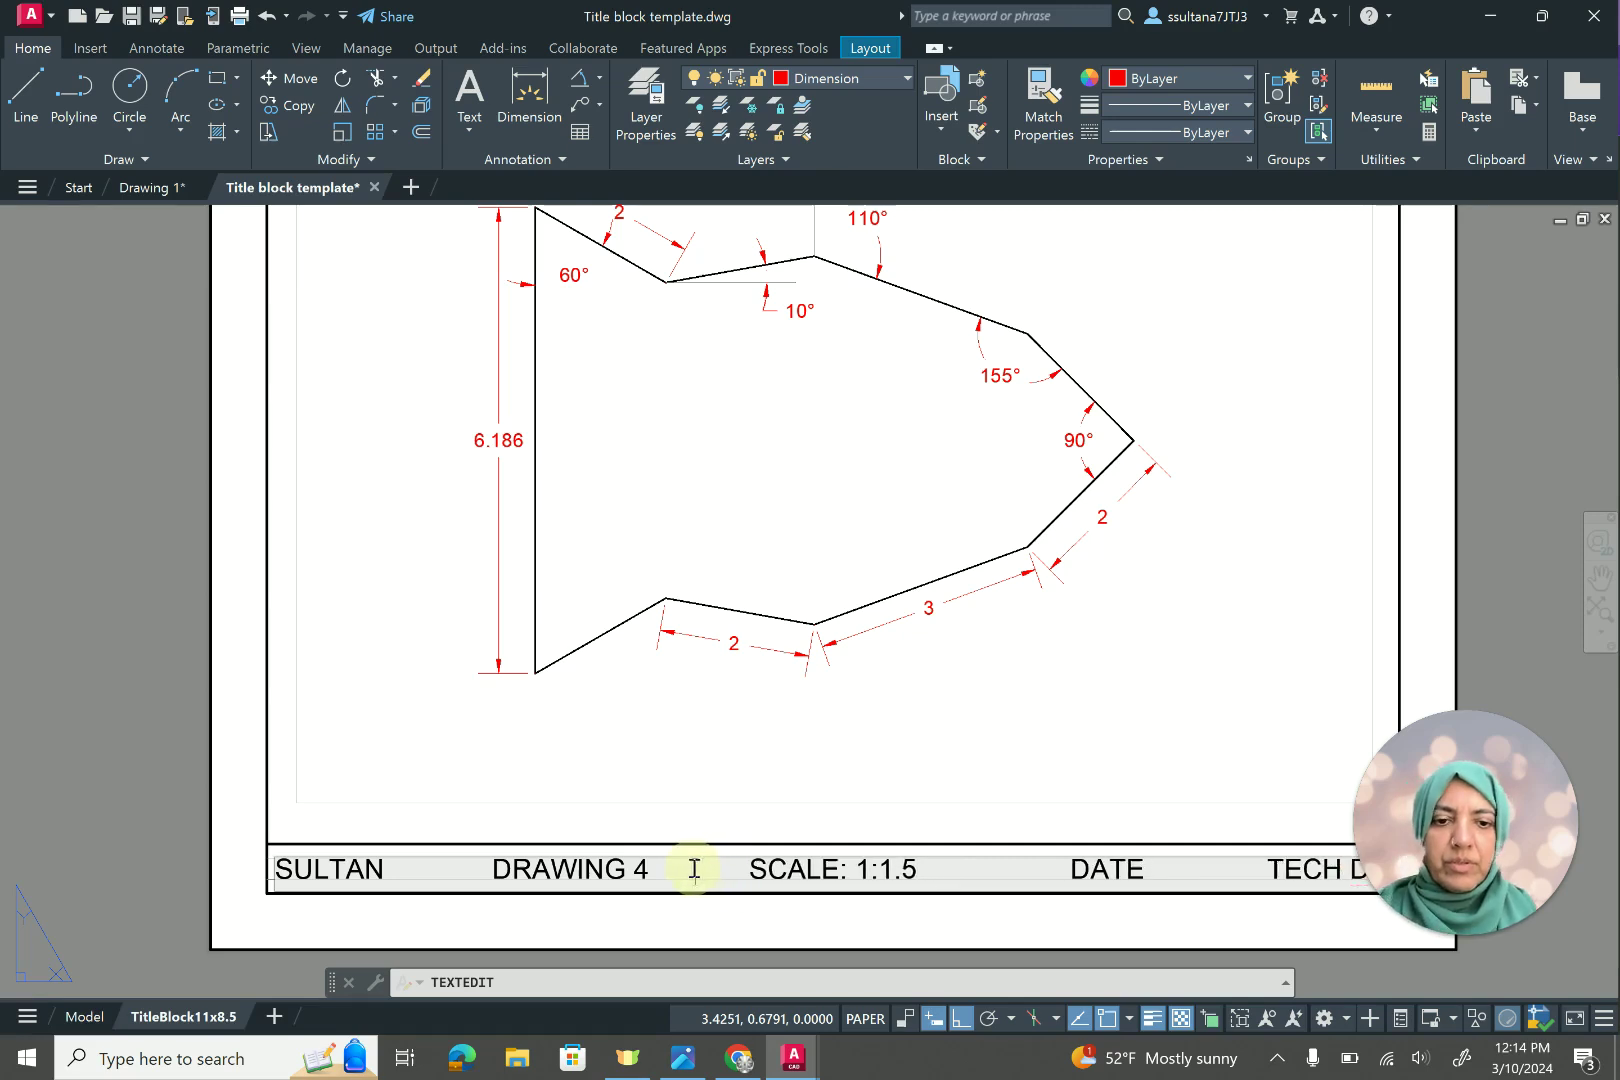
{"action": "key", "text": "BackSpace"}
{"action": "key", "text": "BackSpace"}
{"action": "key", "text": "BackSpace"}
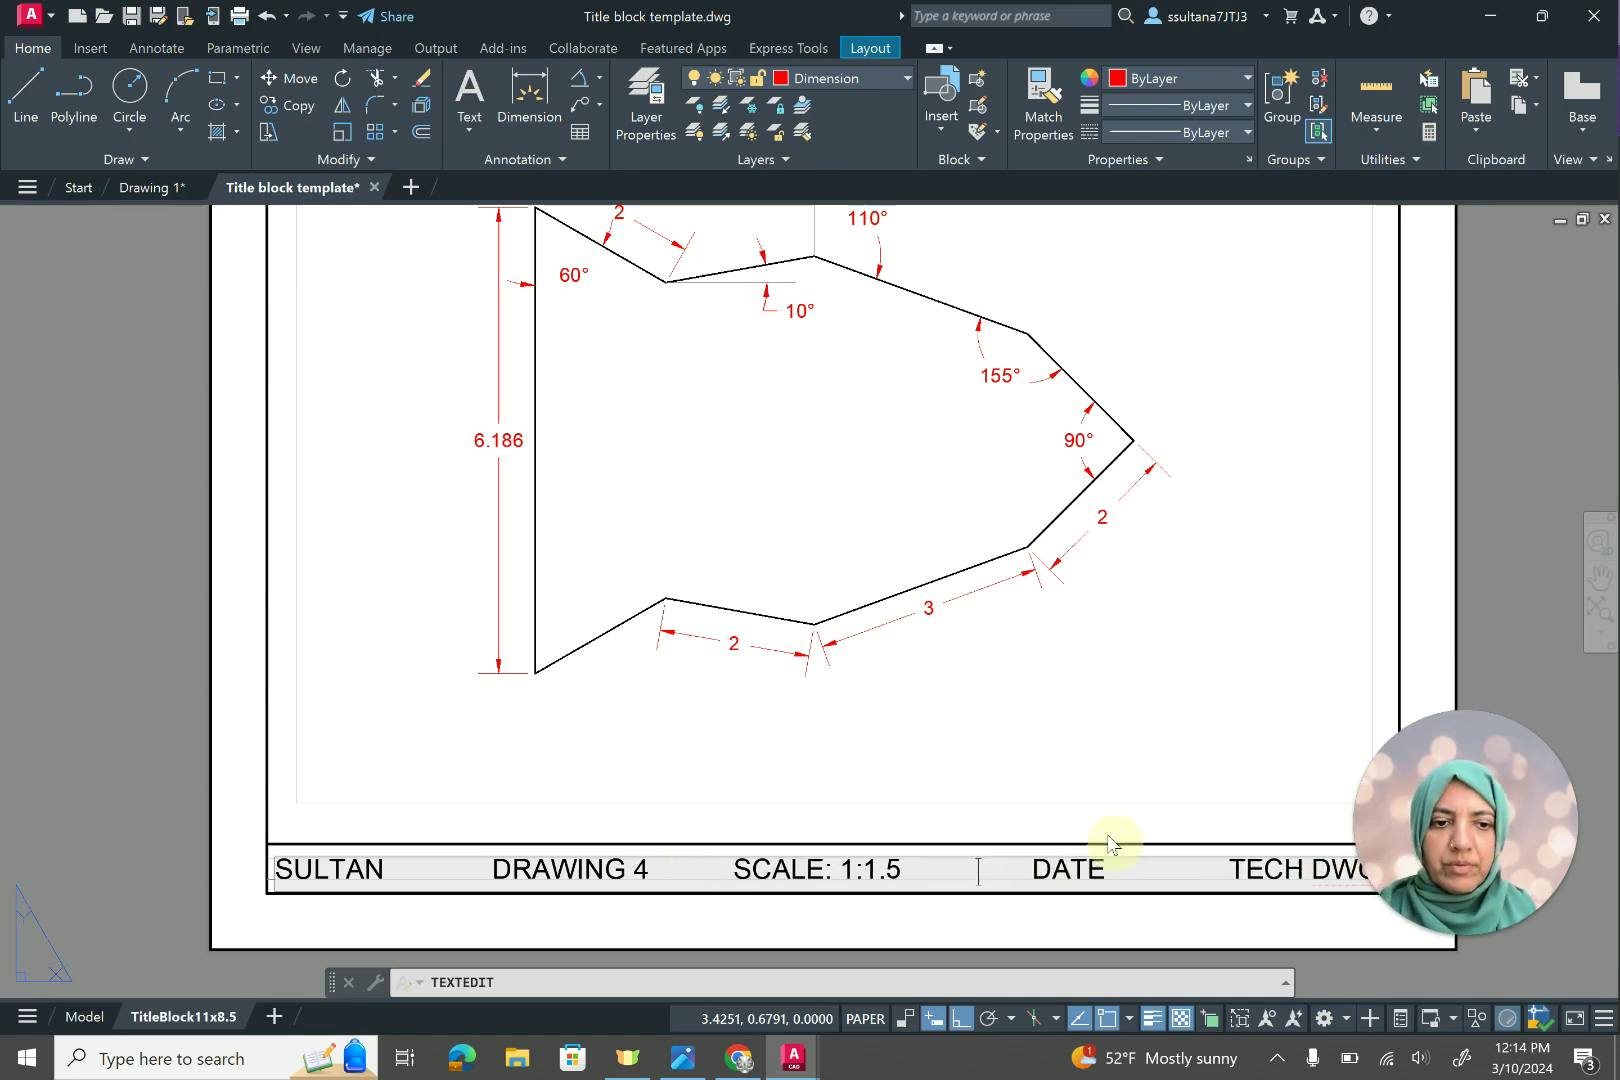
{"action": "left_click_drag", "start_coordinate": [1568, 773], "coordinate": [1585, 691]}
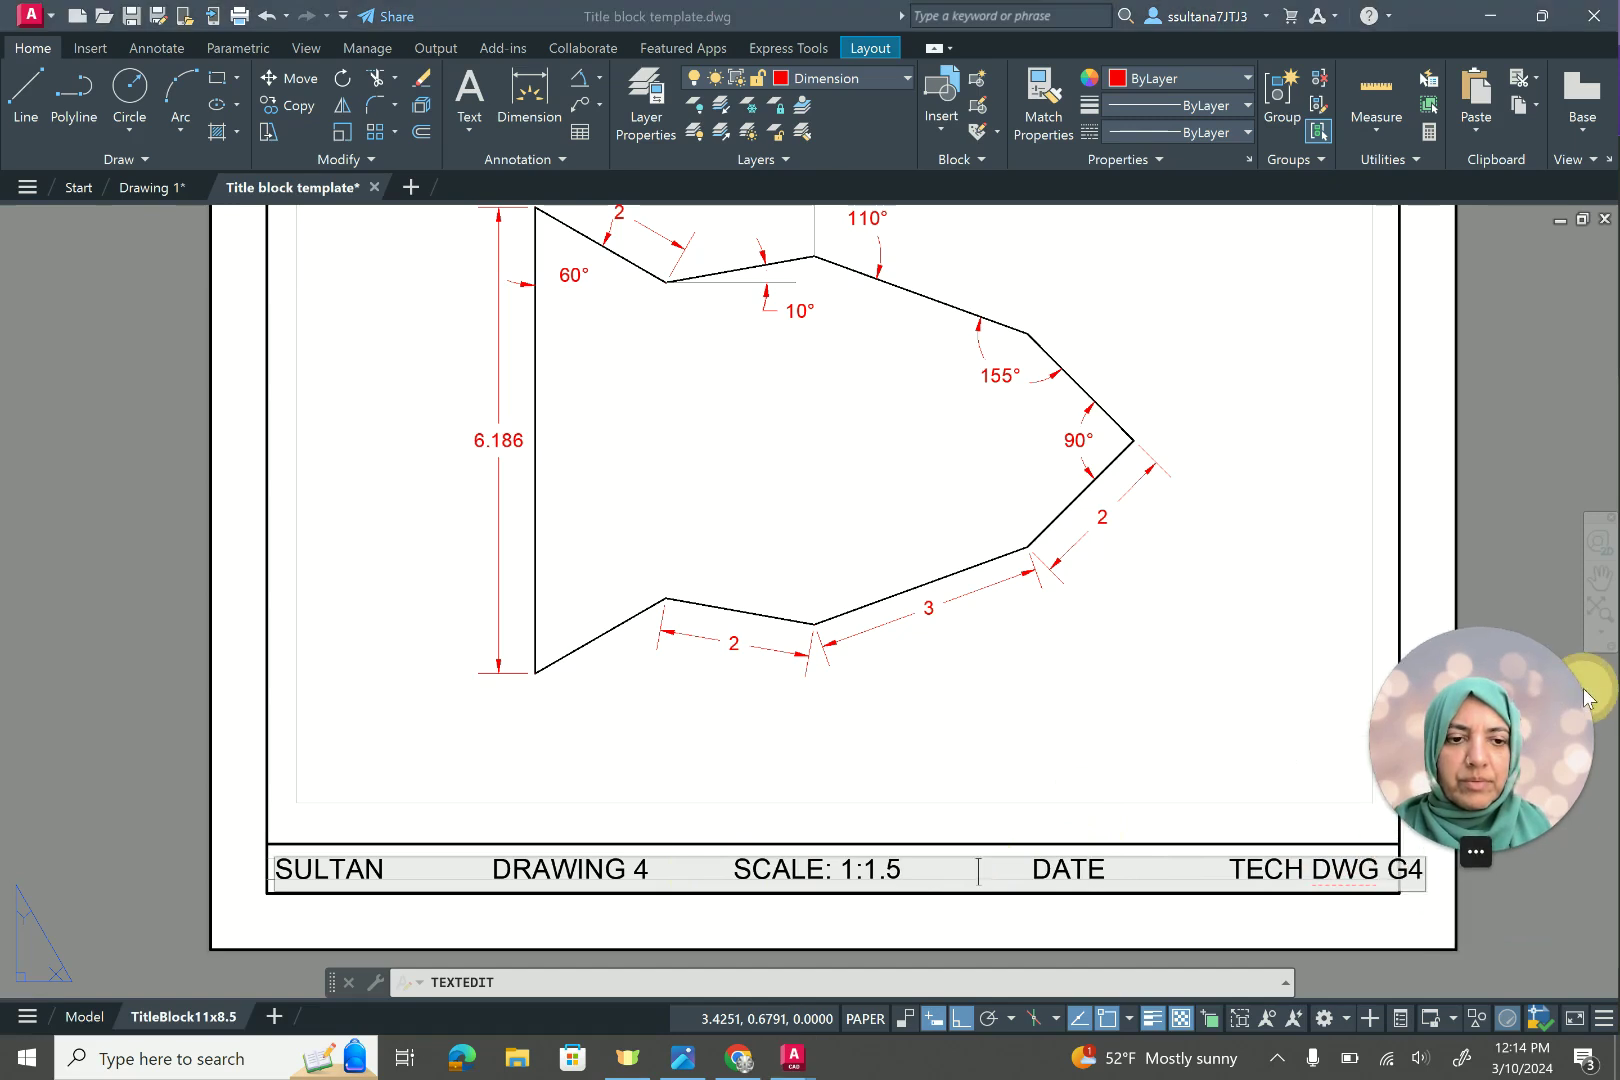
{"action": "left_click", "coordinate": [1218, 852]}
{"action": "key", "text": "BackSpace"}
{"action": "key", "text": "BackSpace"}
{"action": "key", "text": "BackSpace"}
{"action": "key", "text": "BackSpace"}
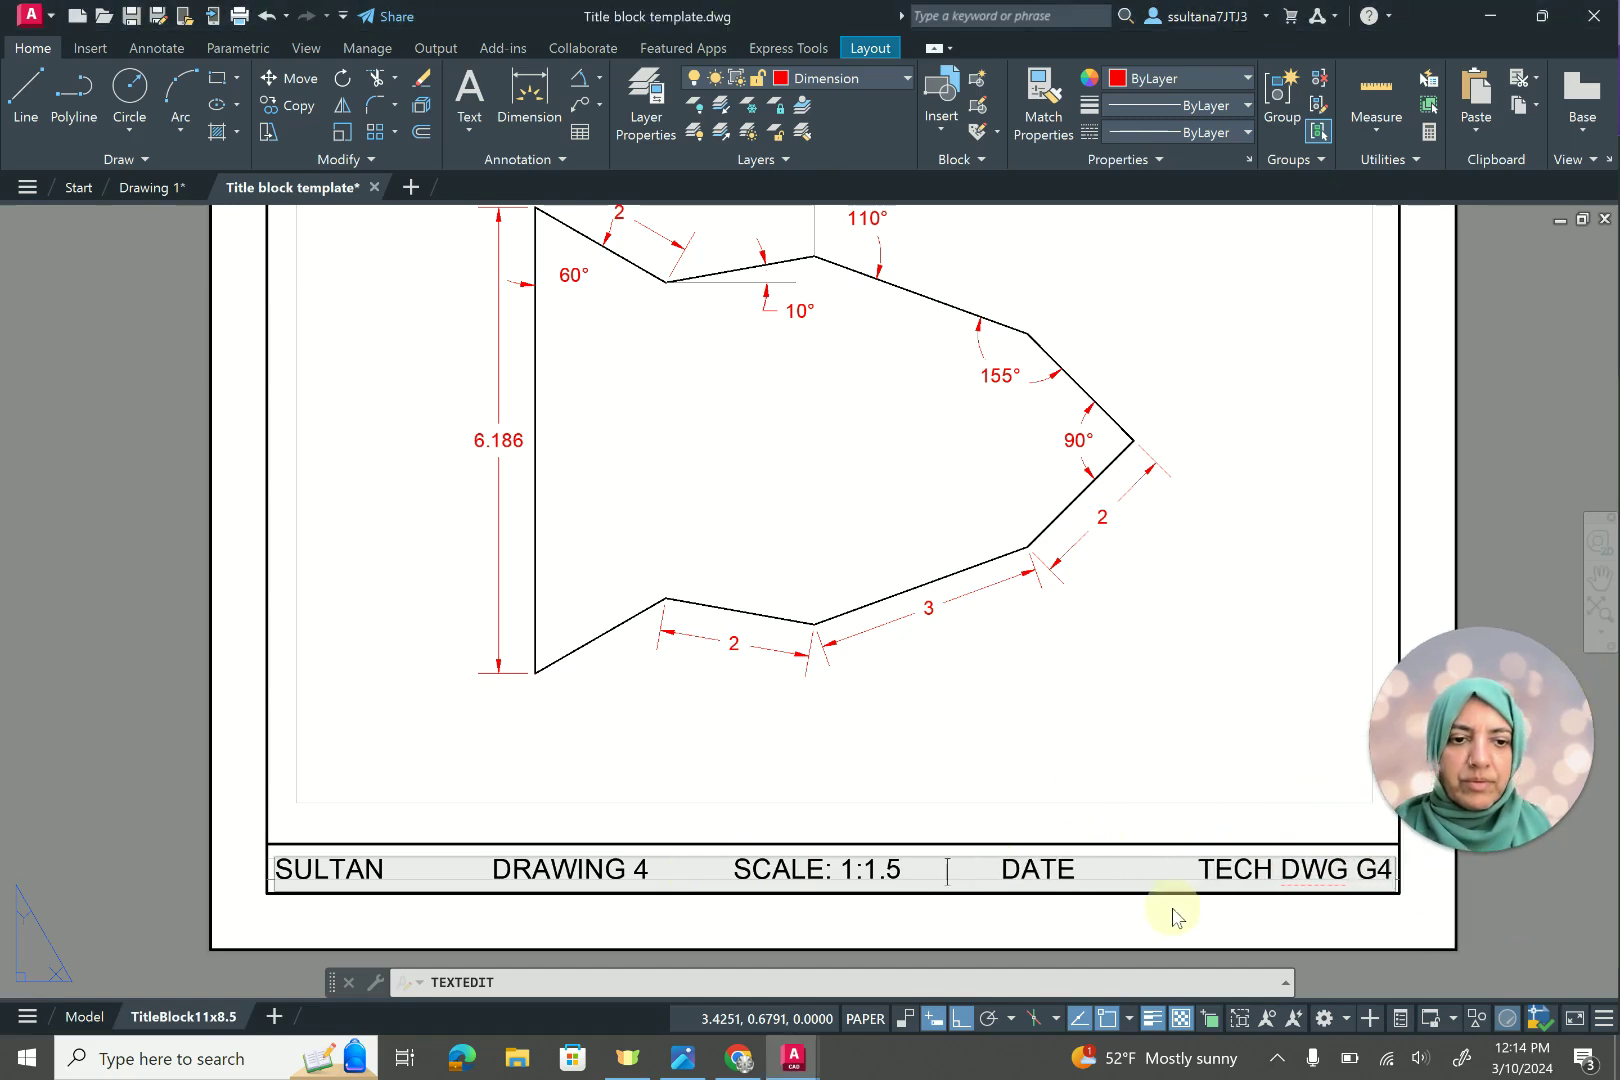
Delete one more space before the DATE entry in the title block and finish the text edit.
{"action": "key", "text": "BackSpace"}
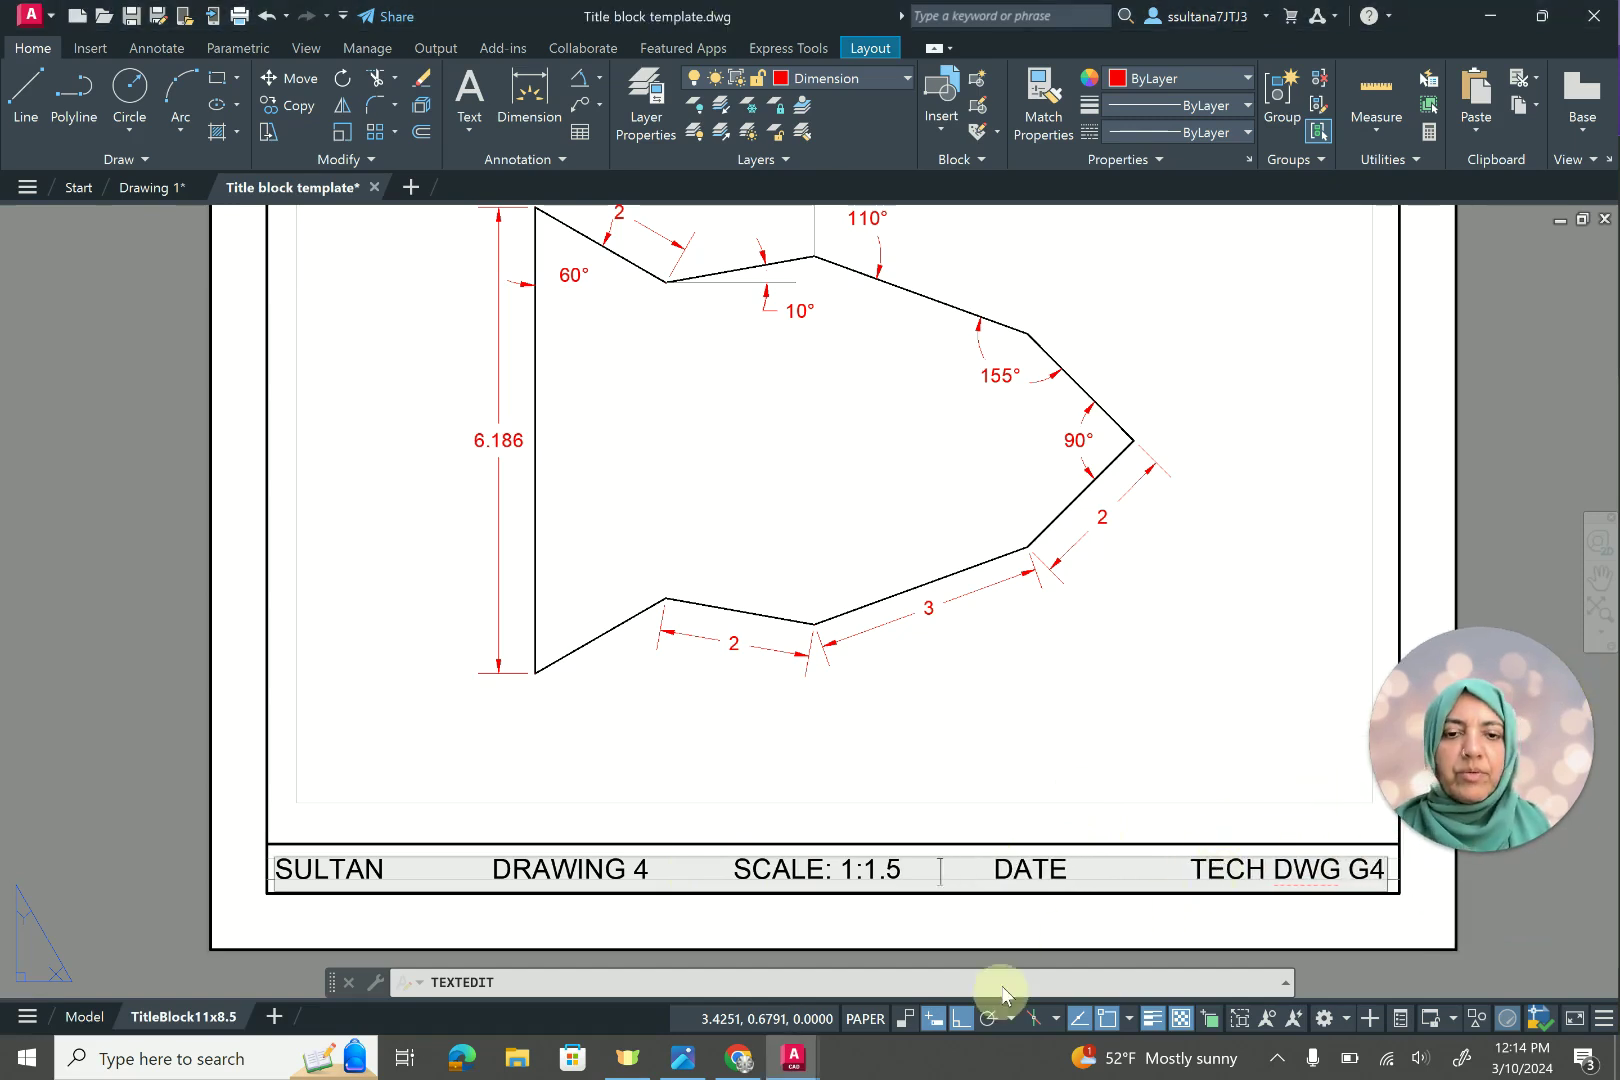
{"action": "scroll", "coordinate": [903, 833], "scroll_direction": "down", "scroll_amount": 1}
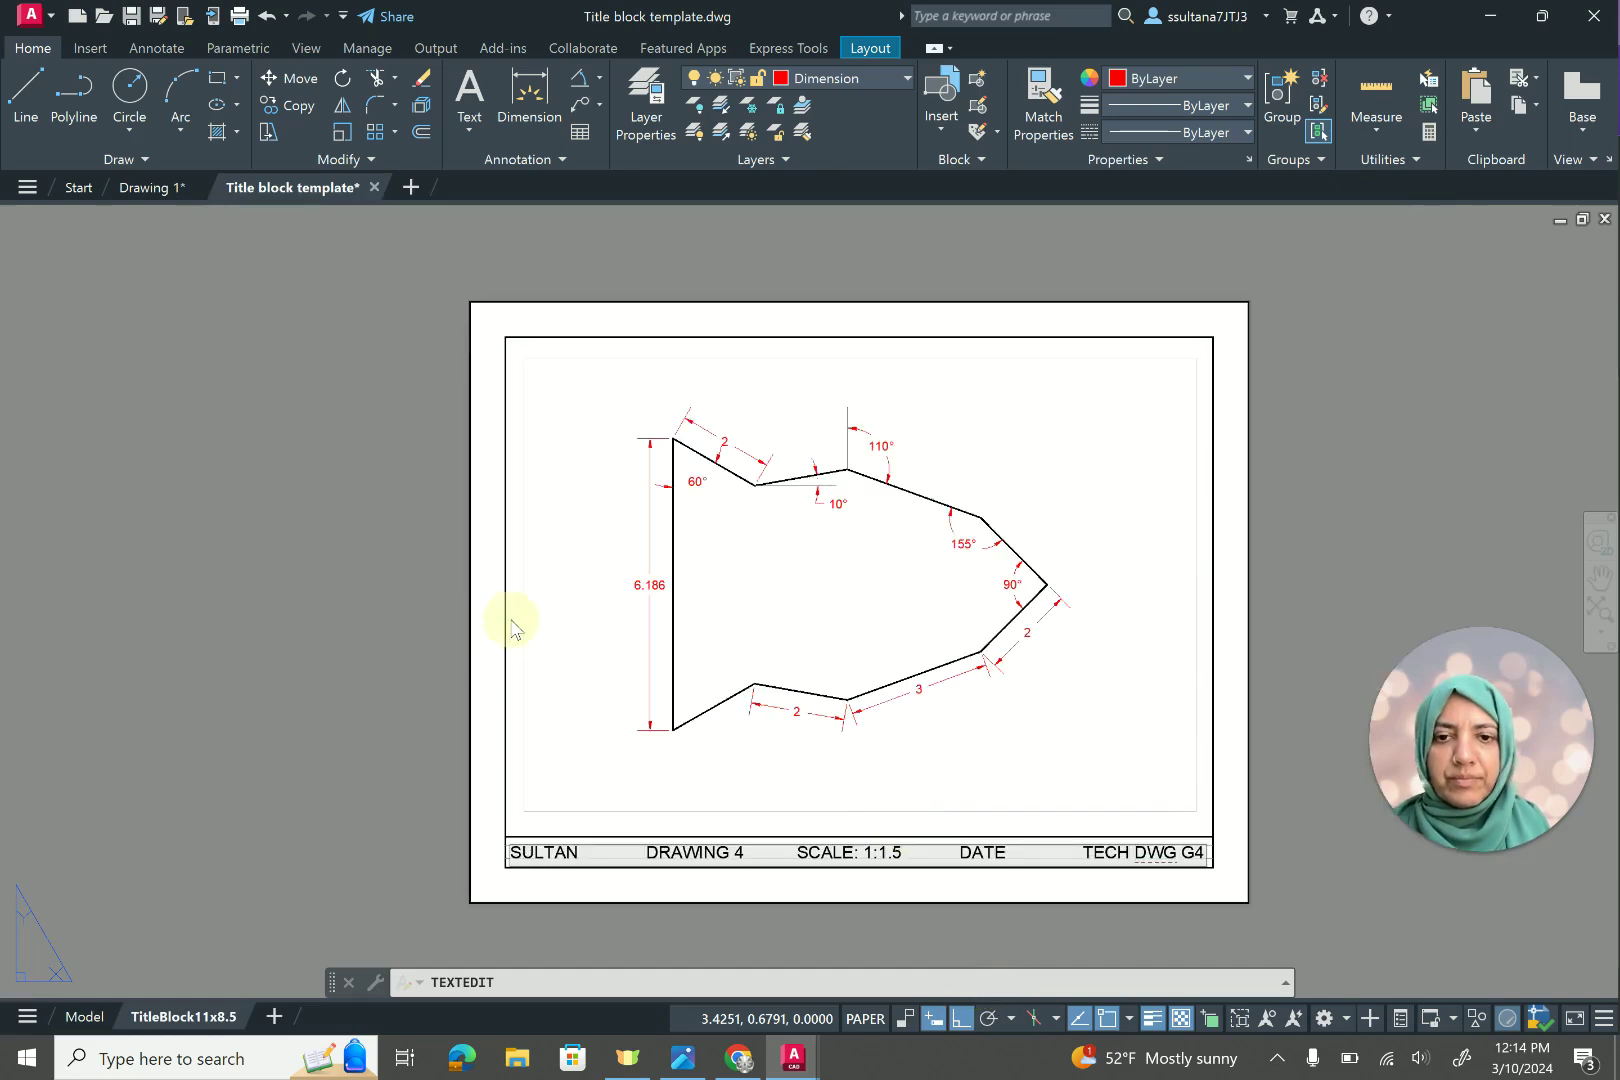
{"action": "left_click", "coordinate": [465, 622]}
{"action": "key", "text": "Escape"}
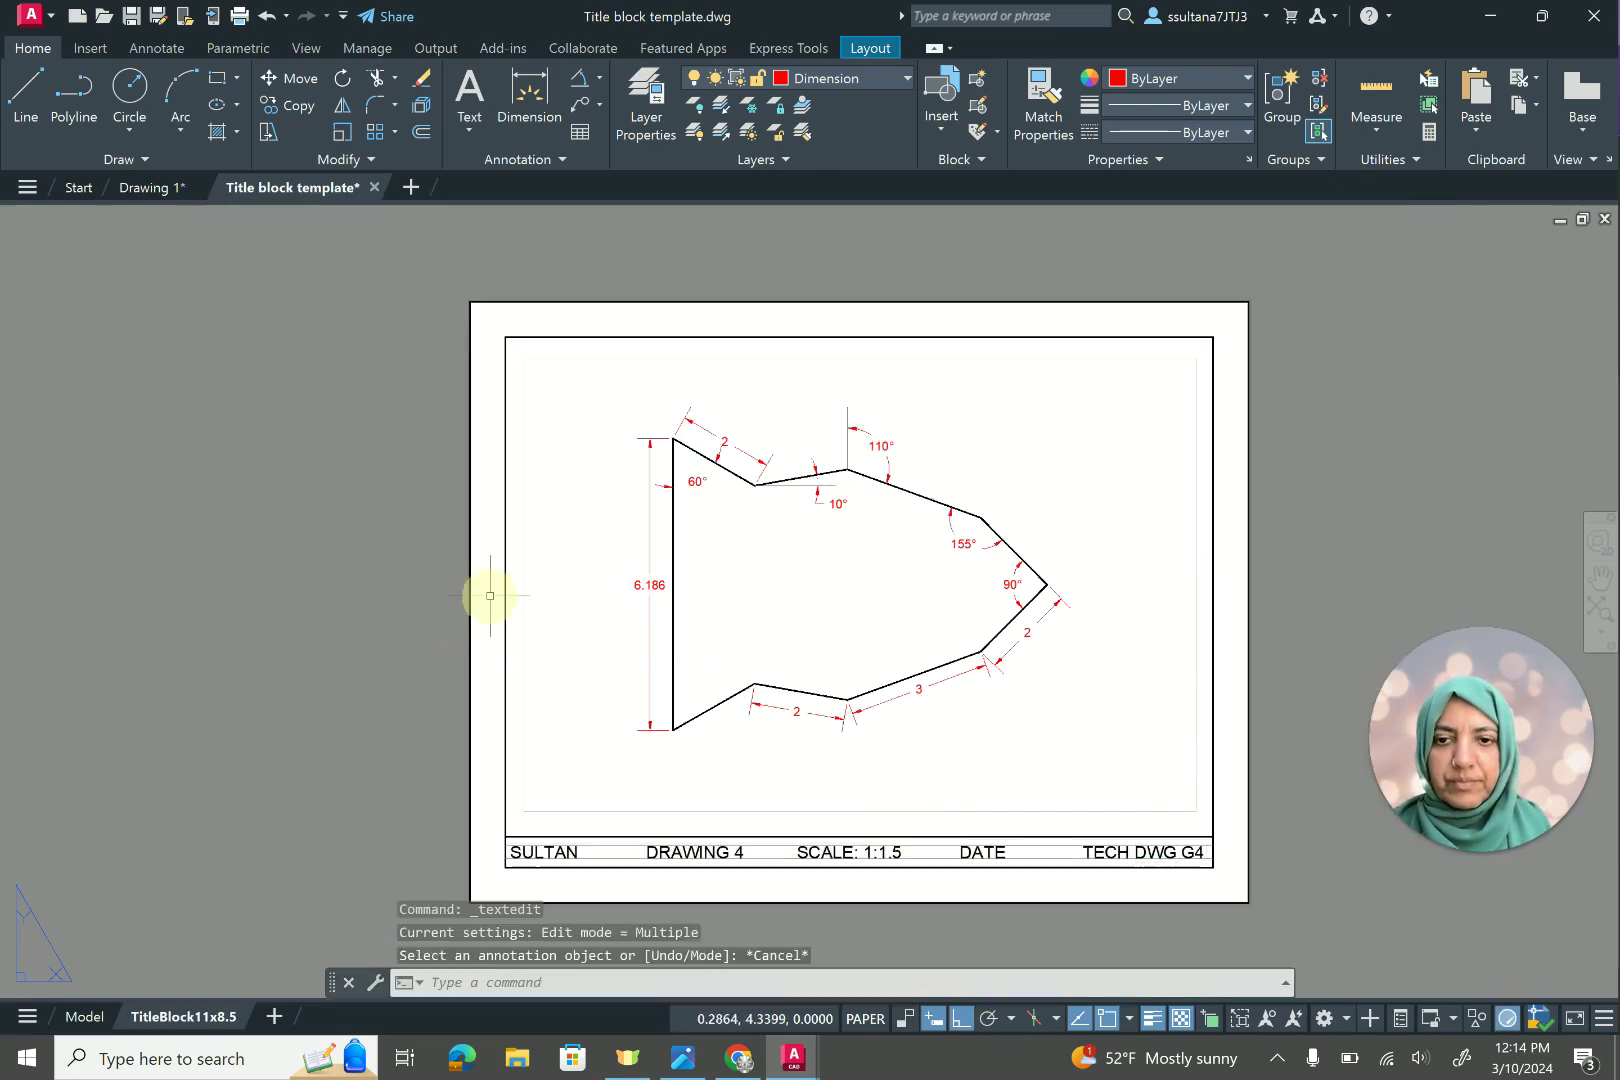
Preview the layout's plot and plot it to PDF in Documents as Title block template-TitleBlock11x8.5.pdf.
{"action": "left_click", "coordinate": [239, 16]}
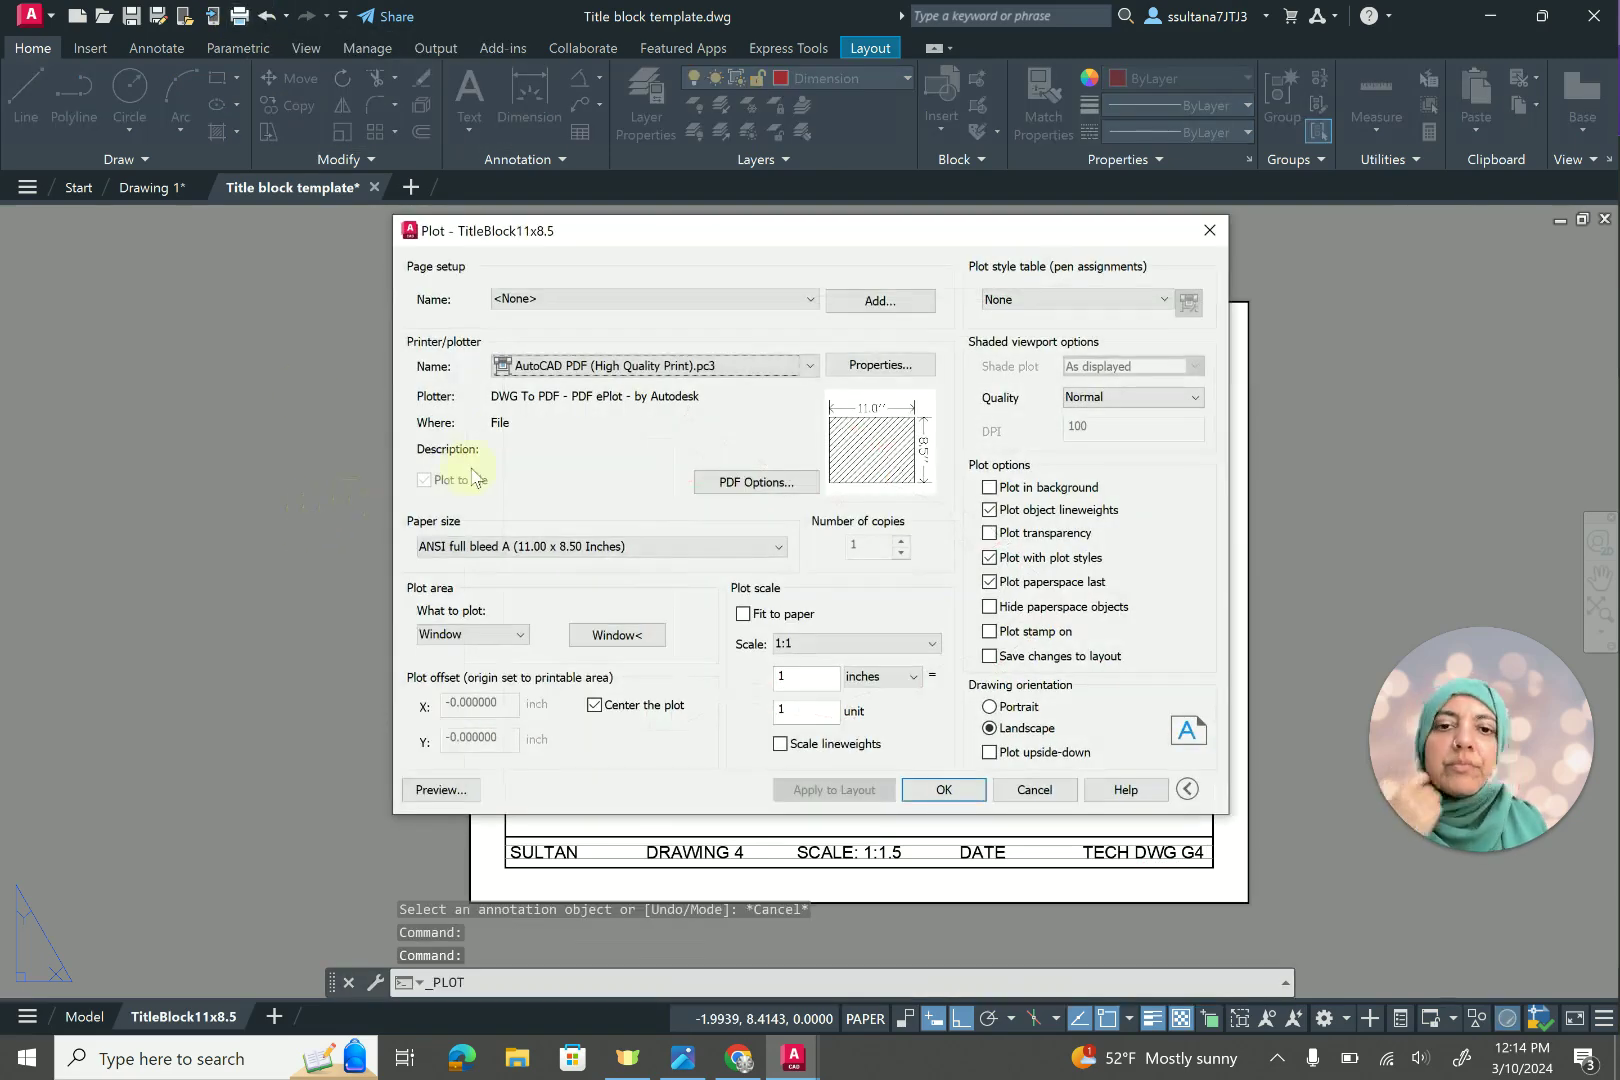
{"action": "left_click", "coordinate": [440, 789]}
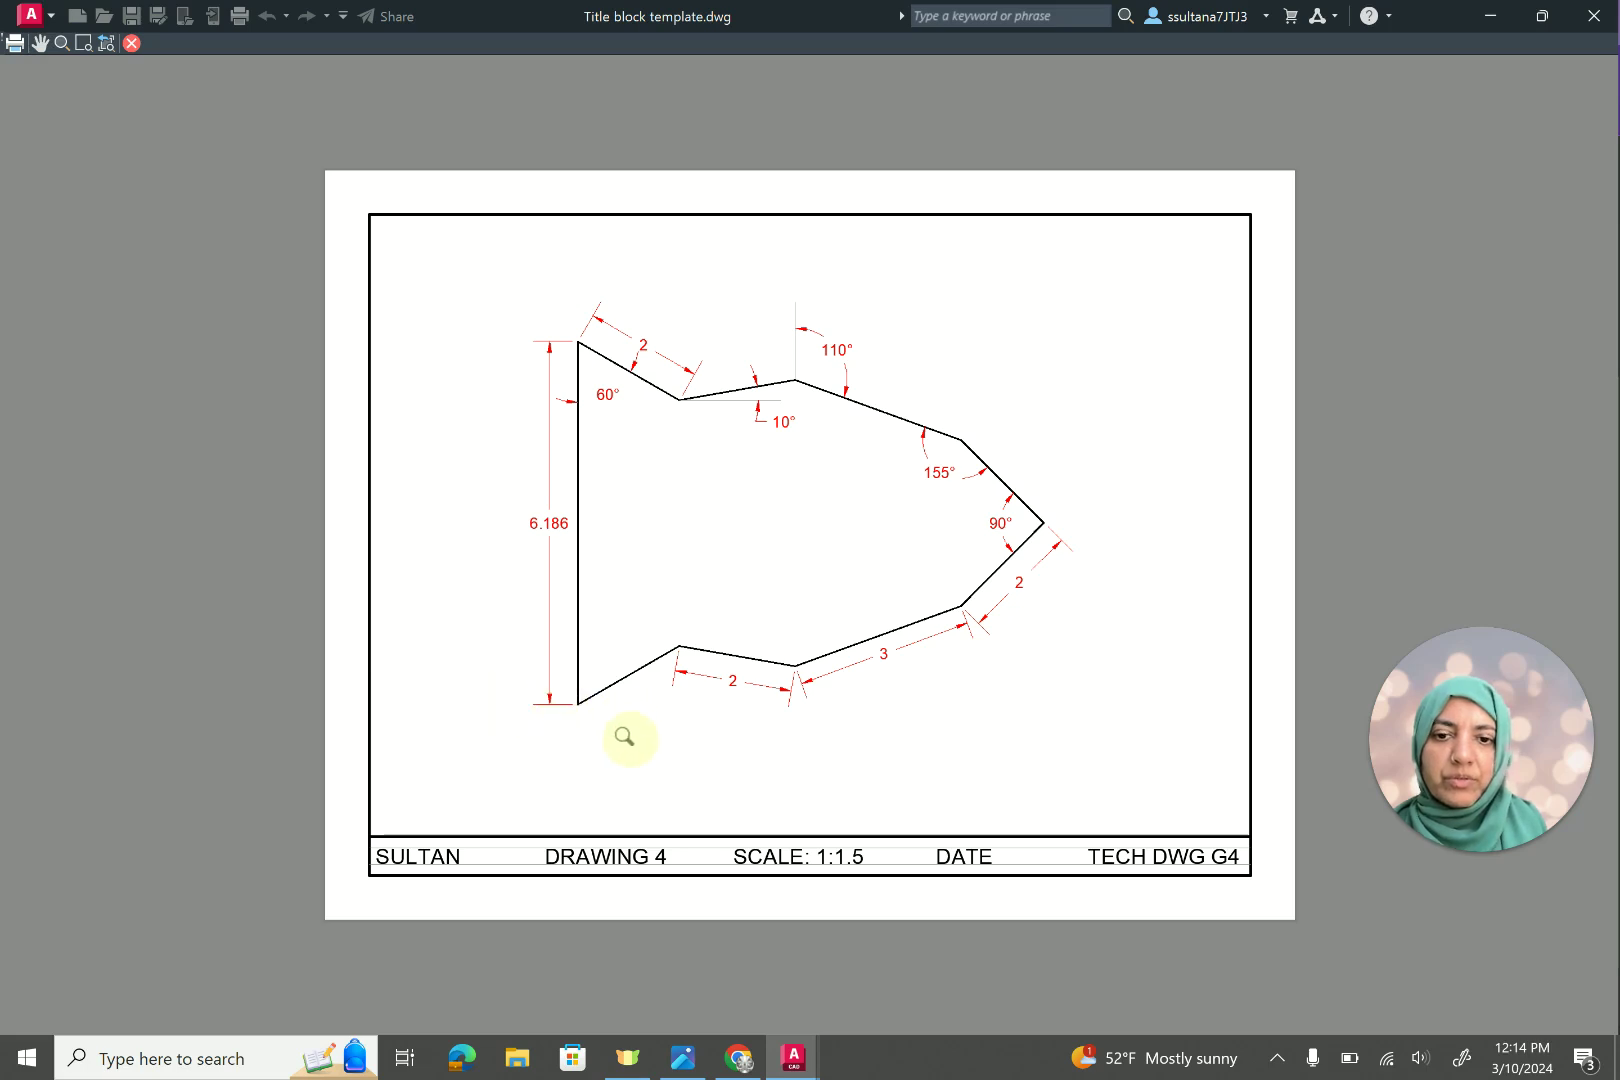
{"action": "right_click", "coordinate": [668, 743]}
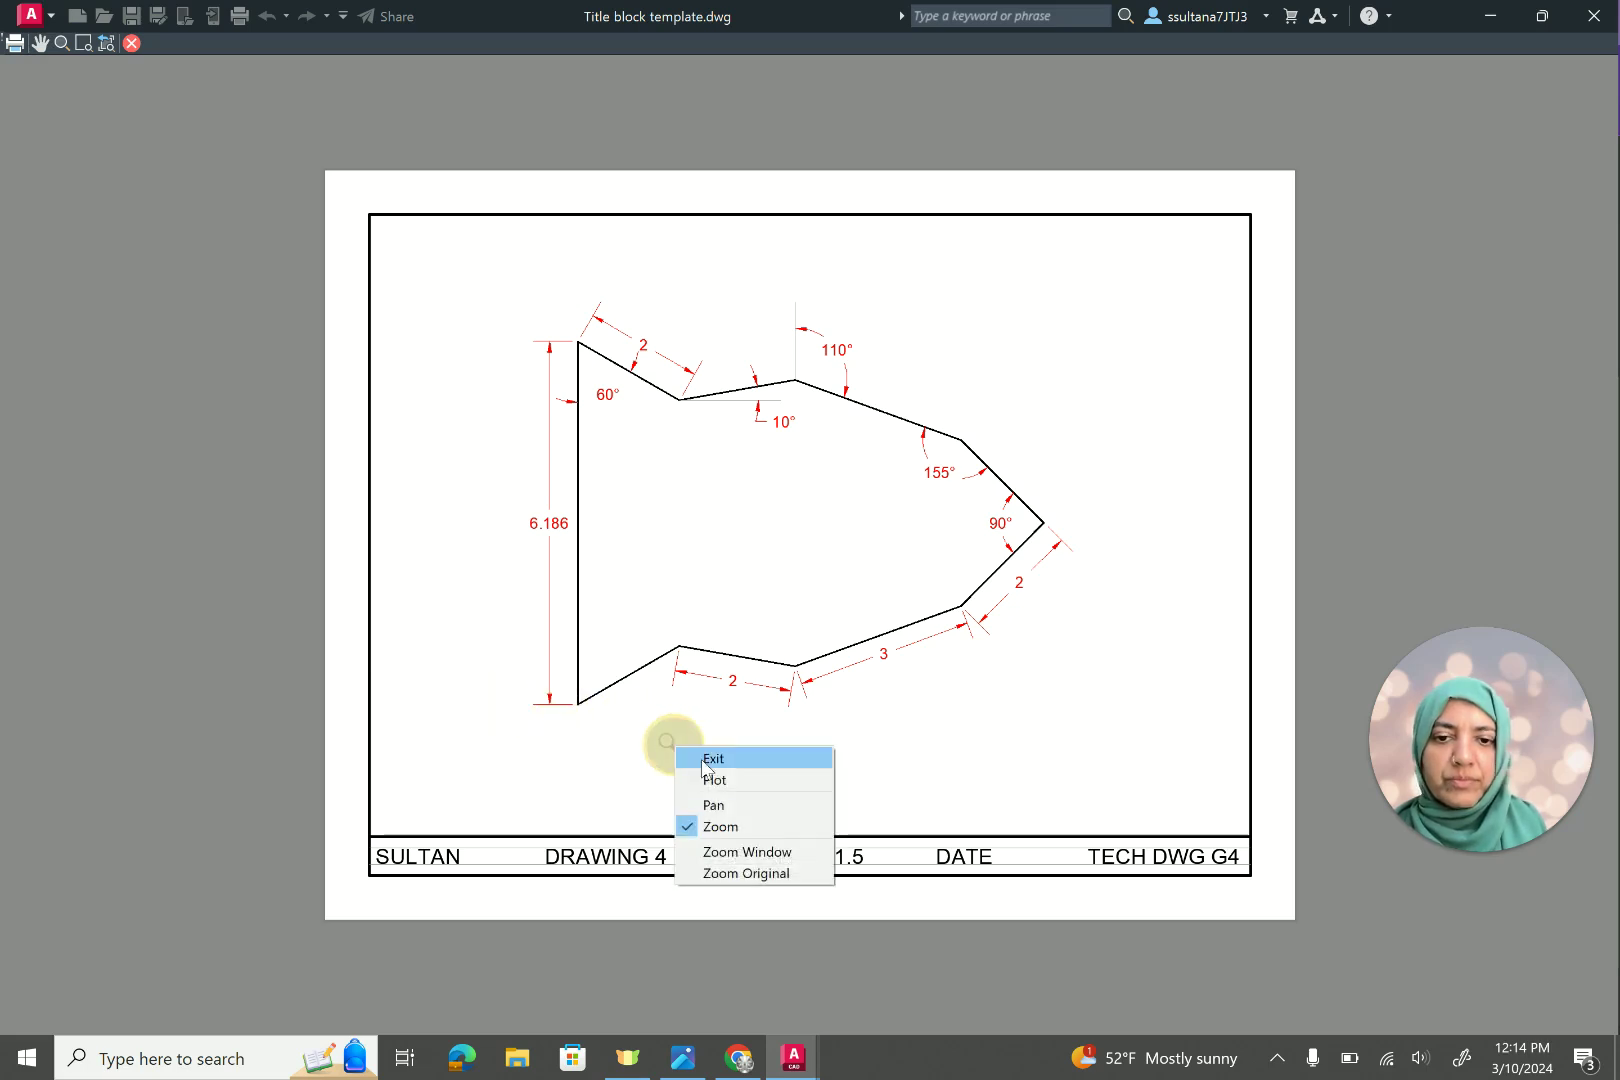
{"action": "left_click", "coordinate": [716, 756]}
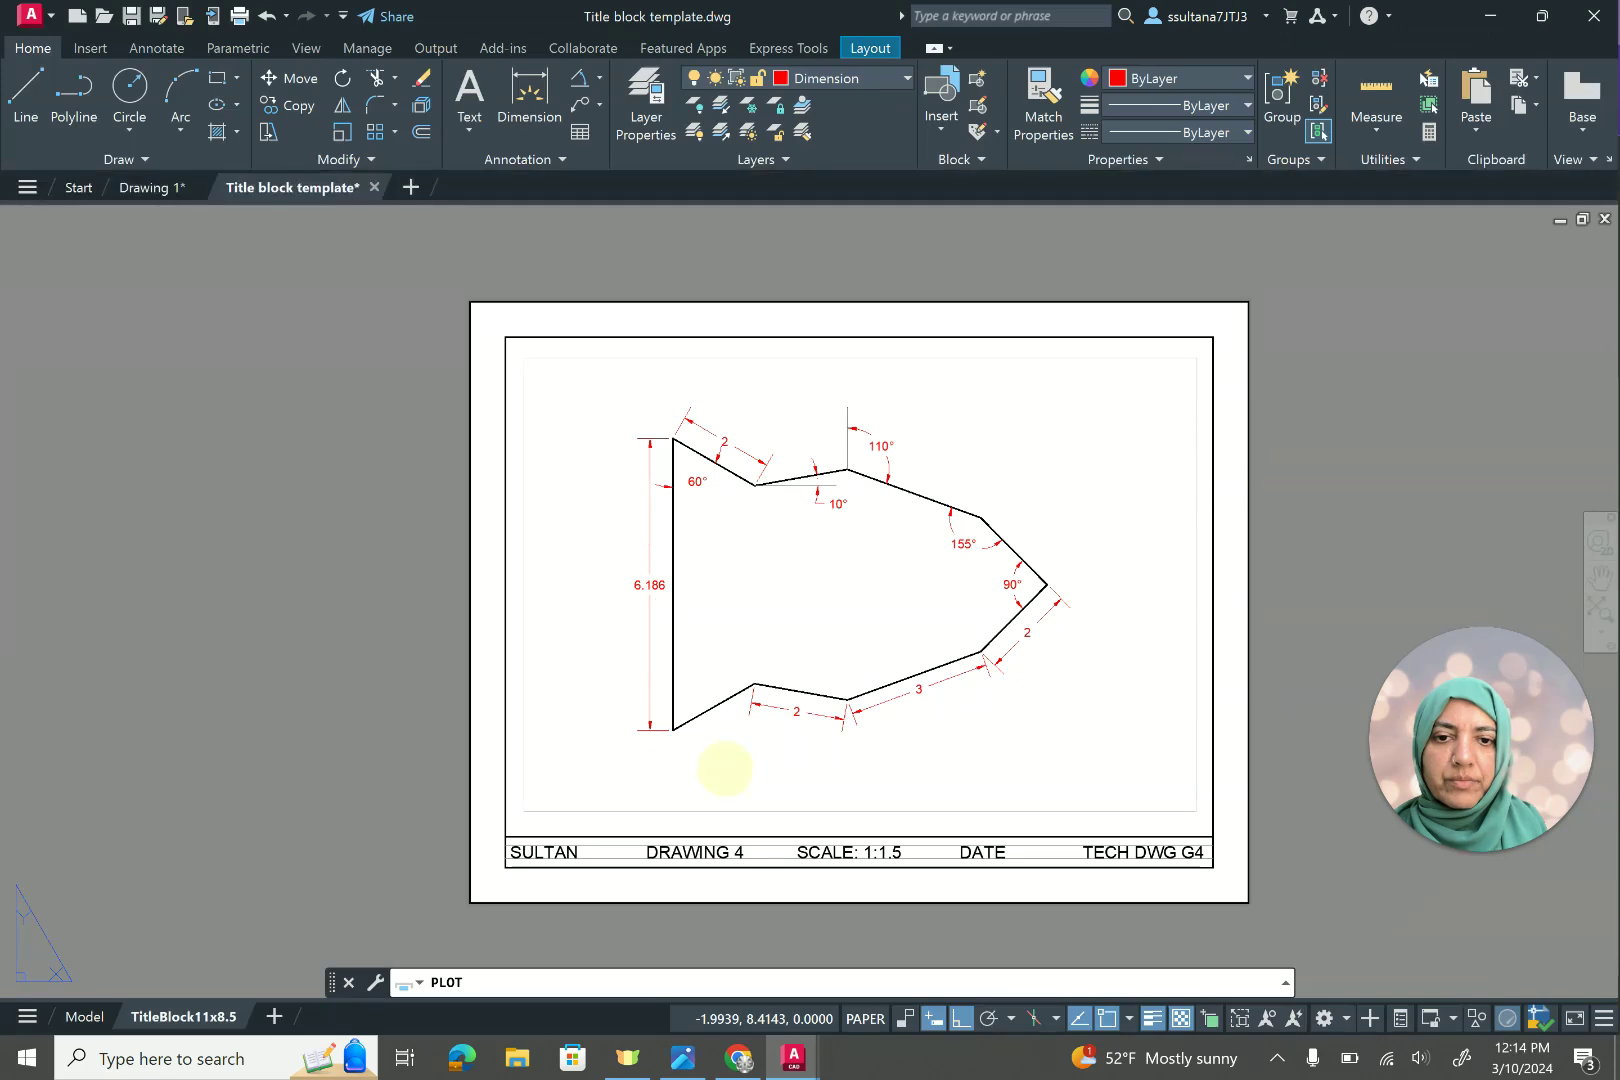
{"action": "left_click", "coordinate": [960, 790]}
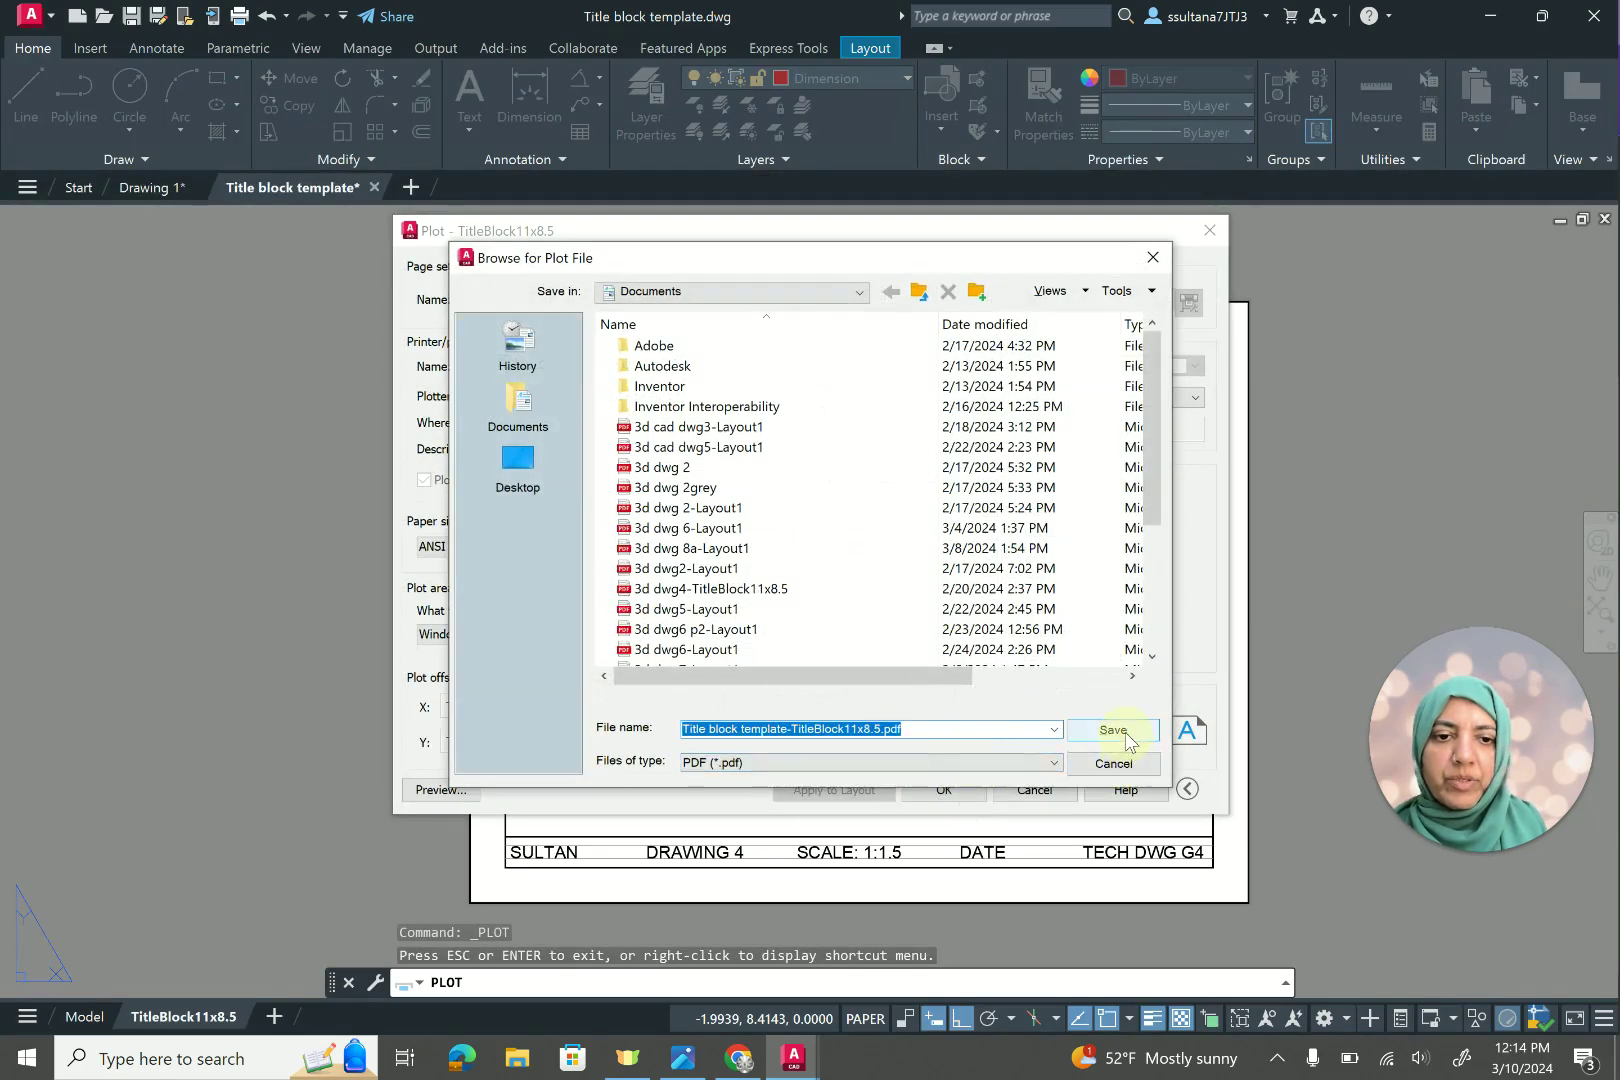
{"action": "left_click", "coordinate": [1127, 735]}
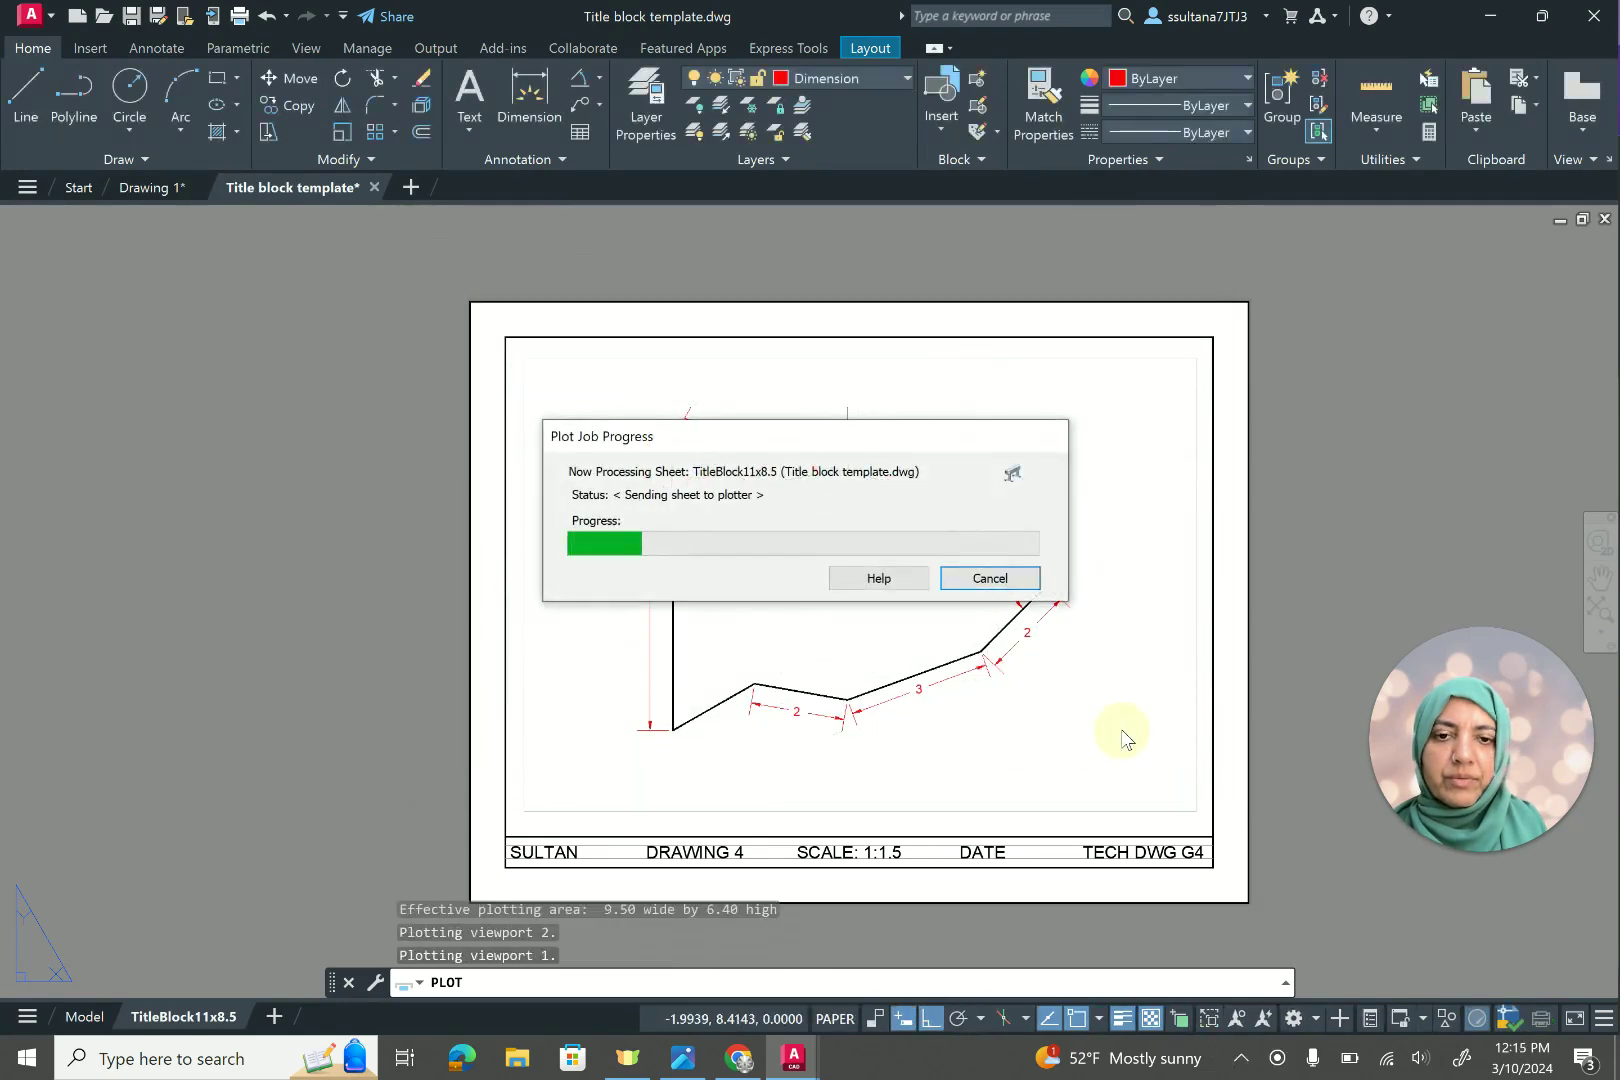